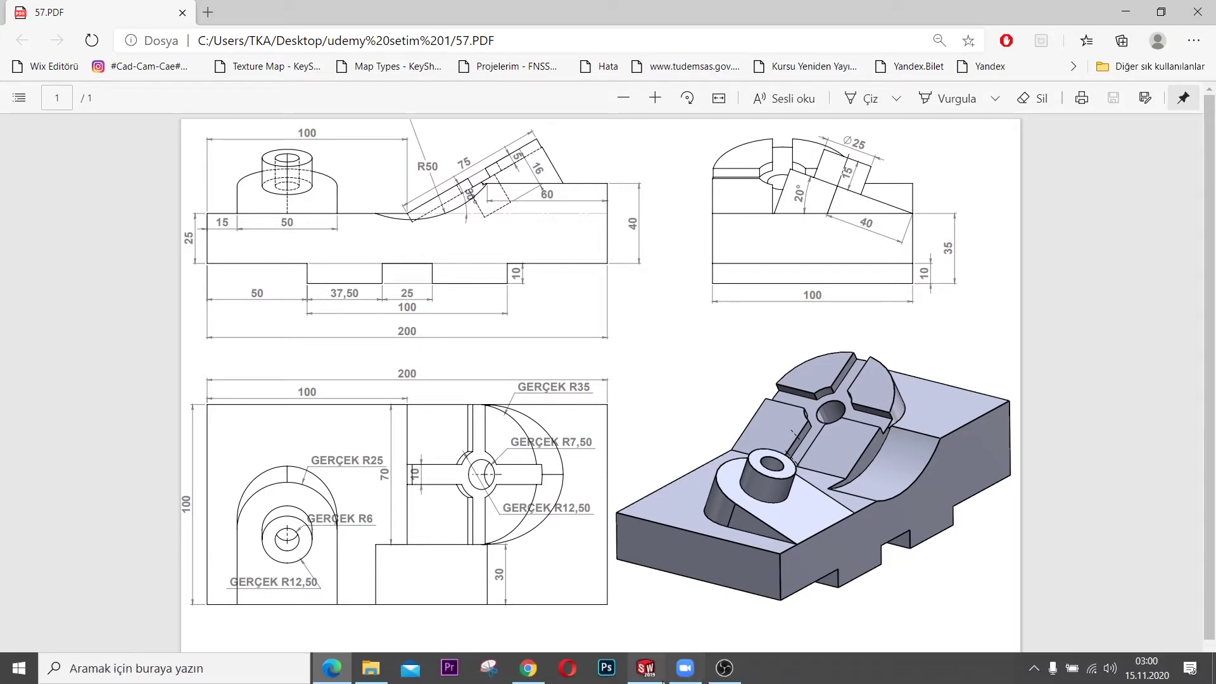
Step: Switch from the 57.PDF drawing in Edge back to the blank SOLIDWORKS part
click(663, 681)
Step: Dismiss the scene appearance list and start a sketch on the Front Plane (Ön Düzlem)
click(836, 163)
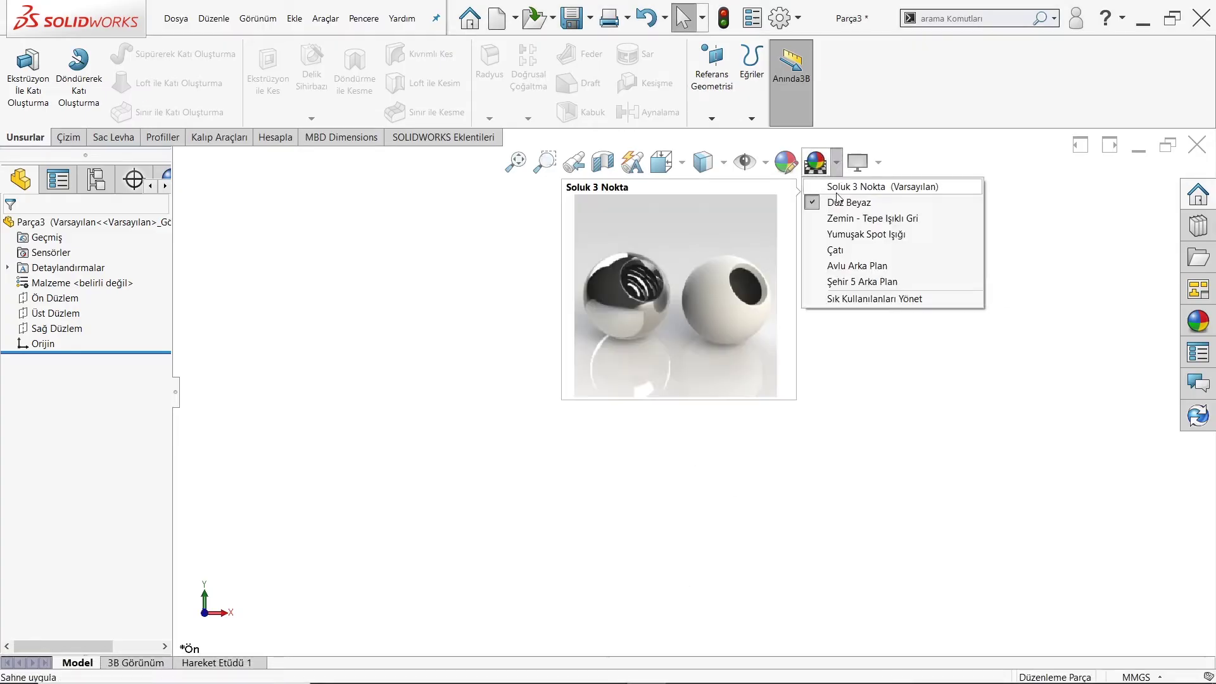
click(836, 202)
click(837, 164)
click(219, 394)
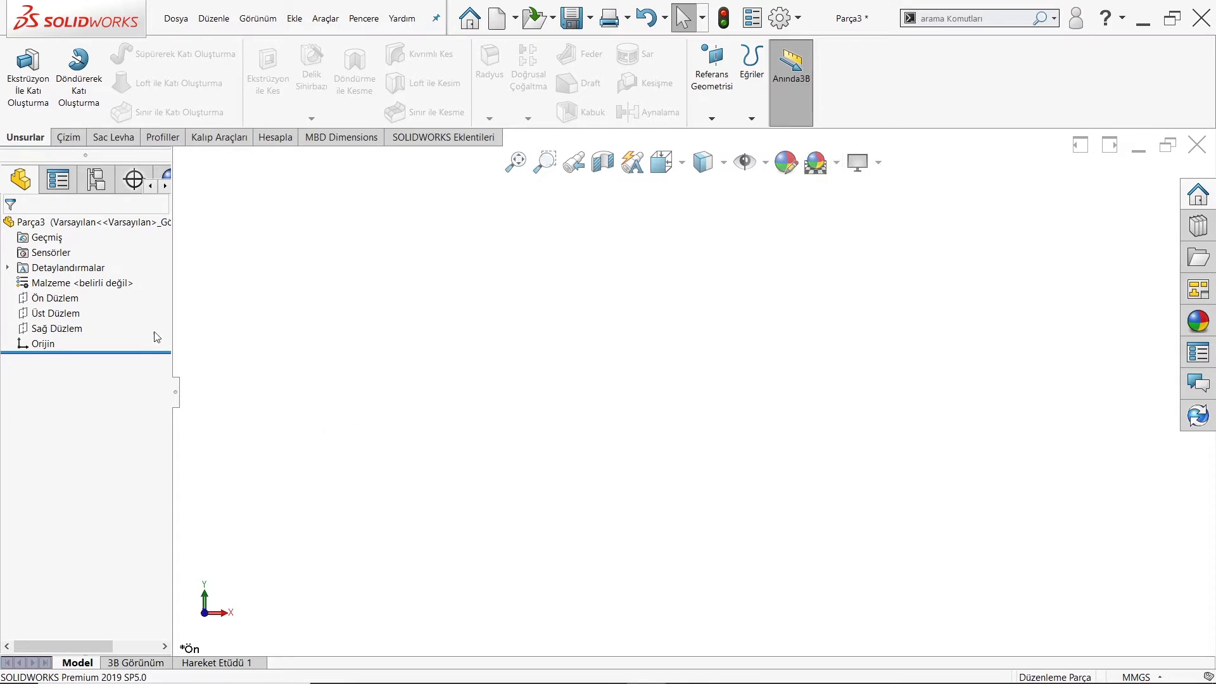
click(51, 298)
click(23, 283)
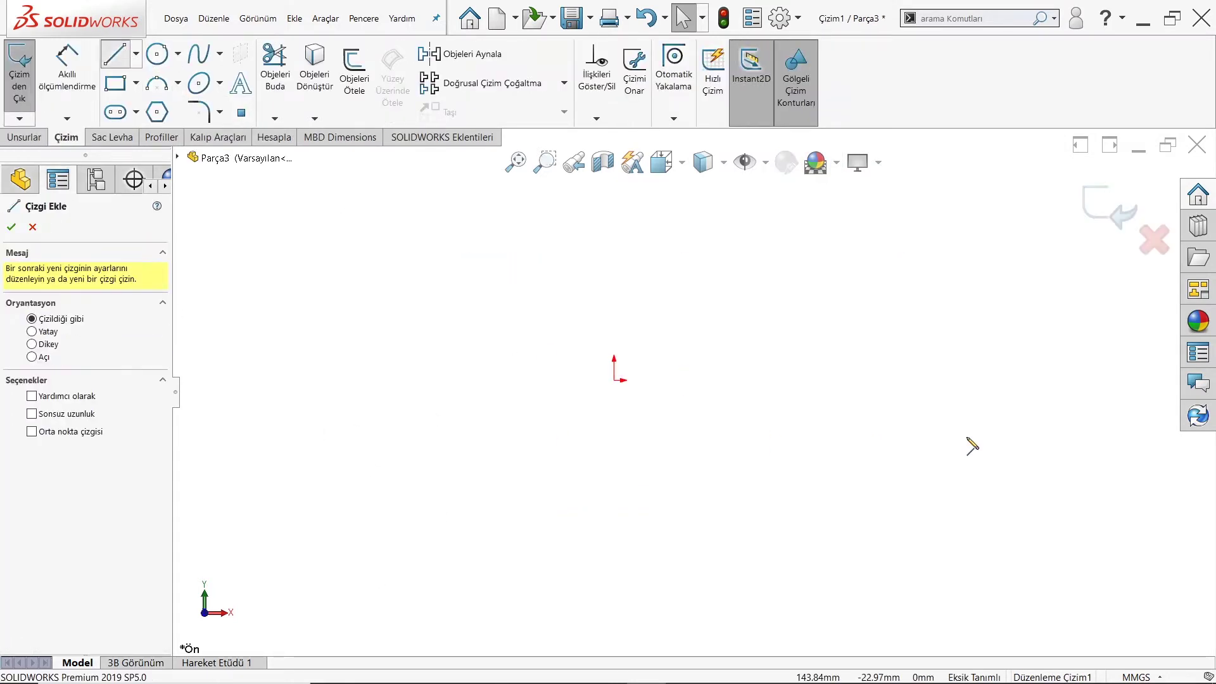
Step: Draw the stepped bottom outline from the origin with two rectangular notches and a tall right edge
click(539, 372)
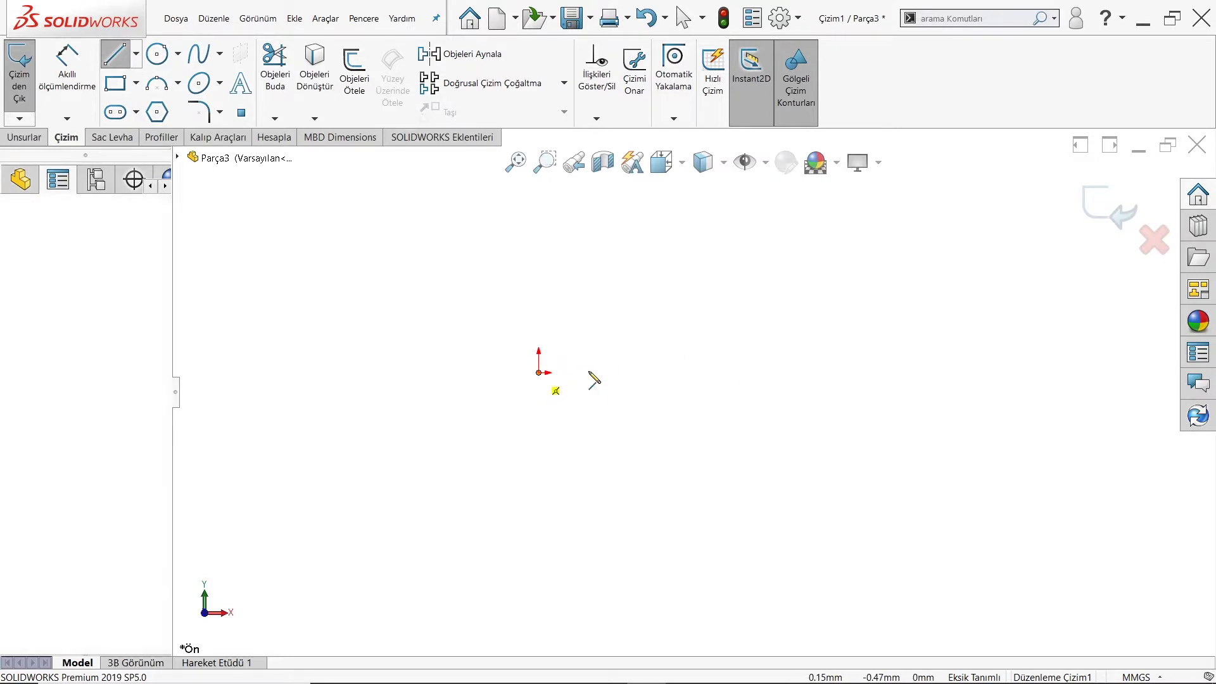
click(655, 372)
click(654, 408)
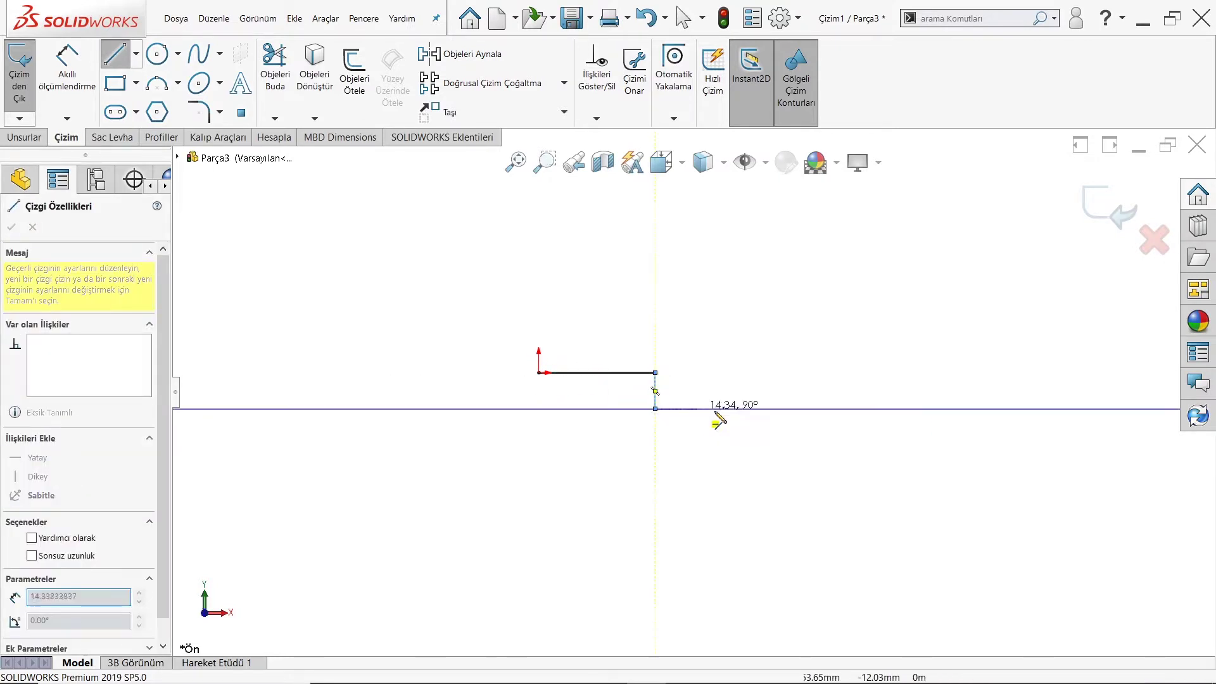
click(746, 408)
click(746, 373)
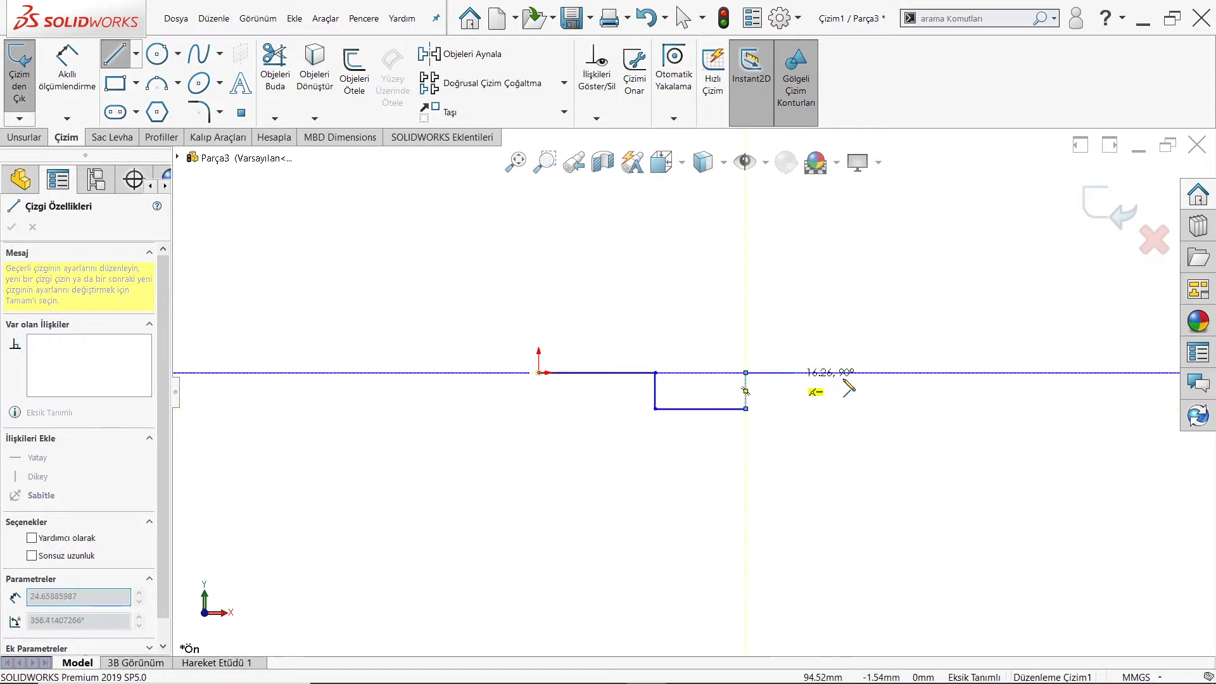
click(876, 372)
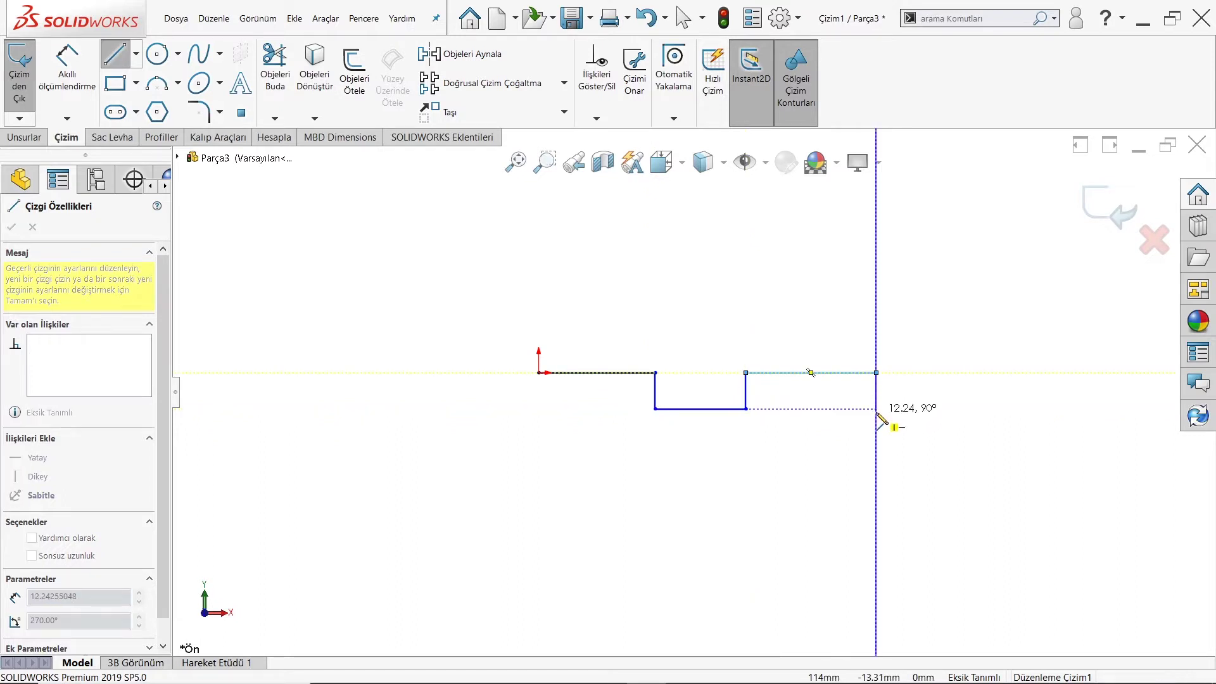
click(876, 409)
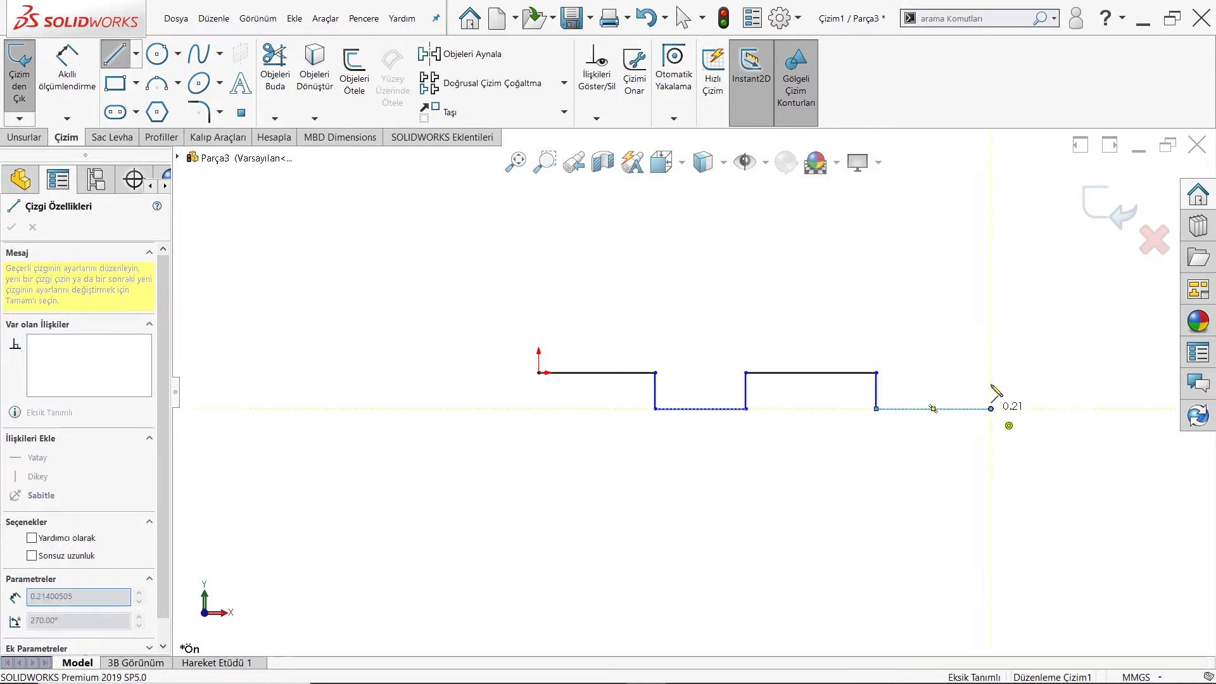
click(991, 409)
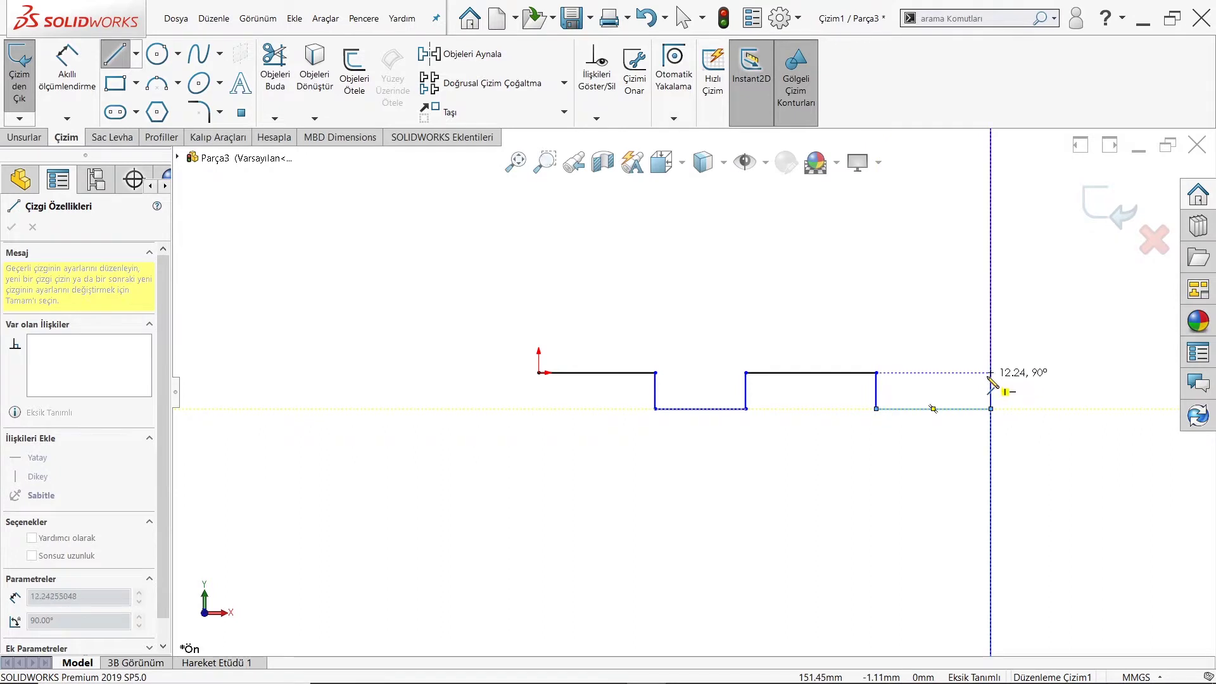
click(990, 373)
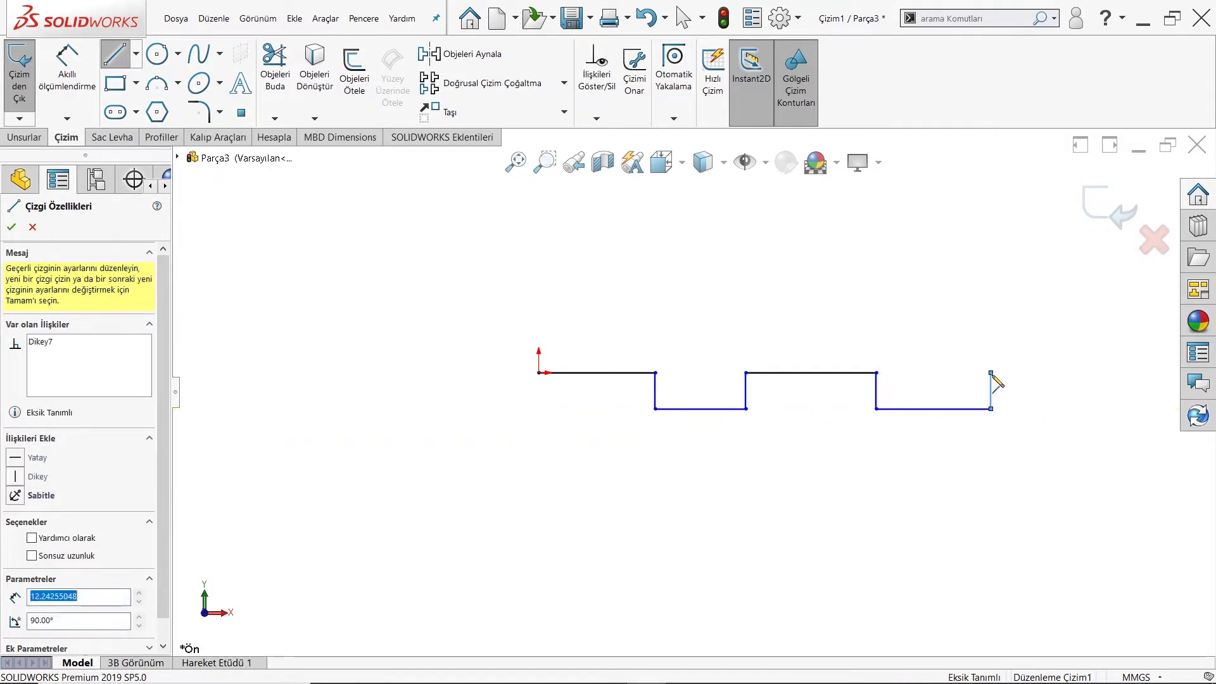
click(1079, 272)
key(Escape)
key(Escape)
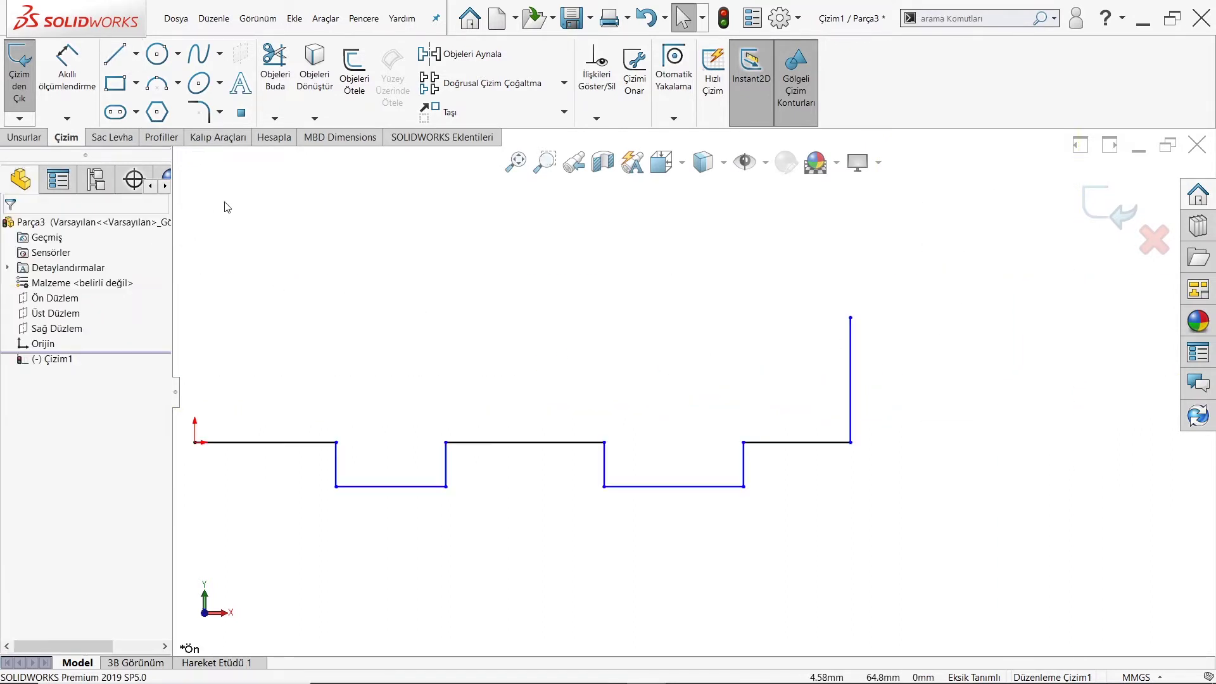
Step: Draw the left vertical edge and long top edge, then drag the top edge lower
key(l)
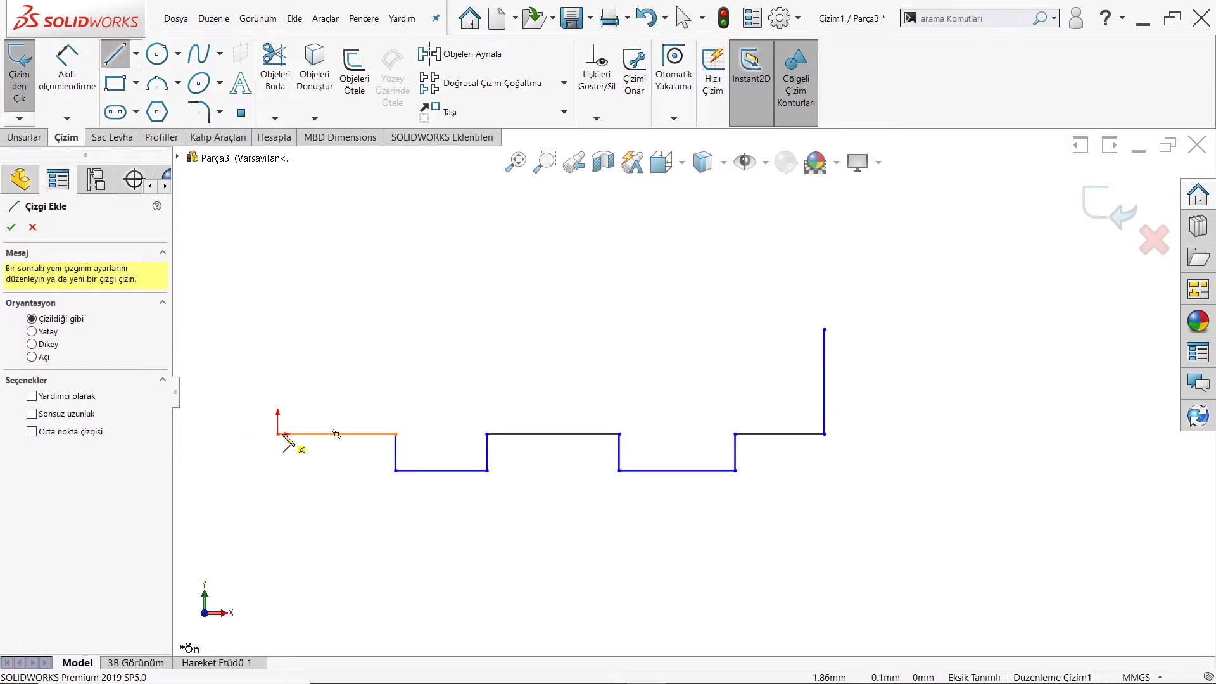
click(277, 434)
click(278, 342)
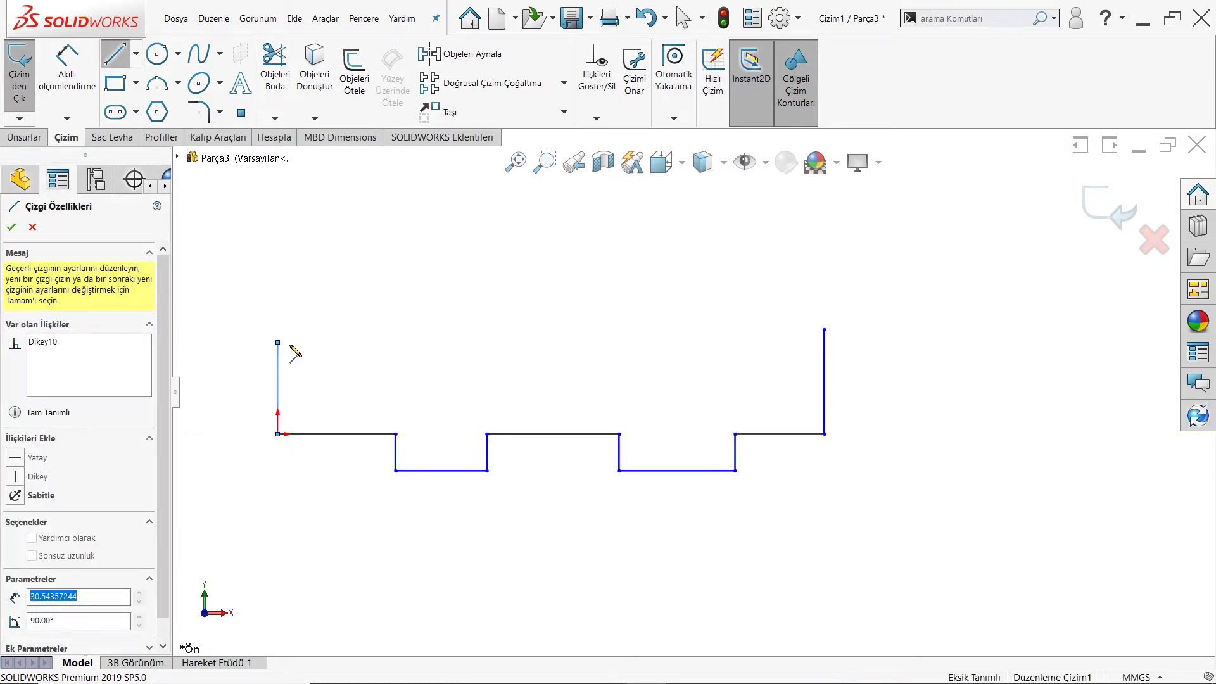
click(609, 342)
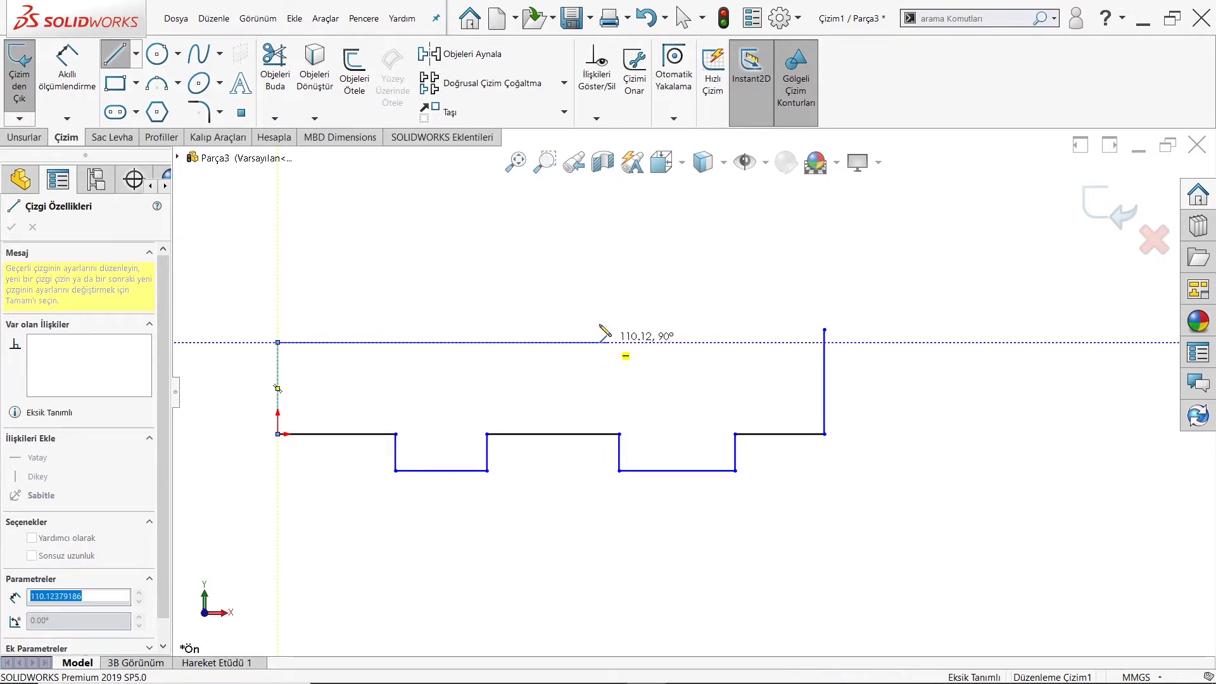
right_click(558, 239)
click(583, 249)
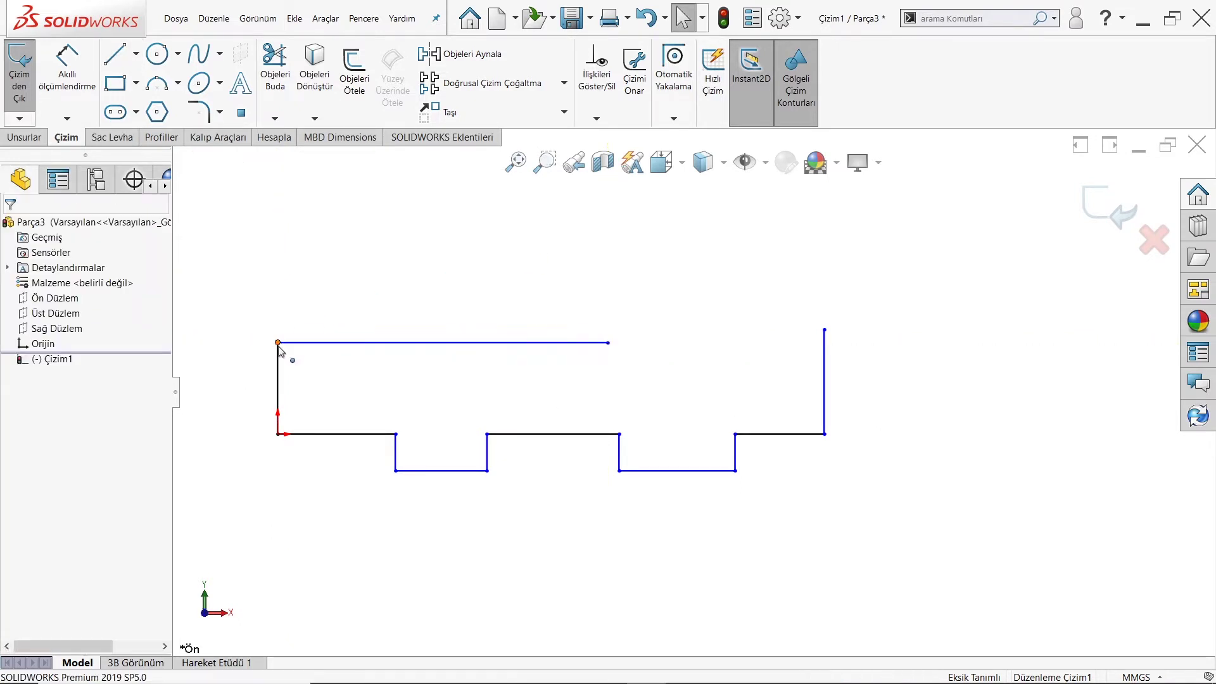
drag(279, 343, 278, 377)
click(431, 258)
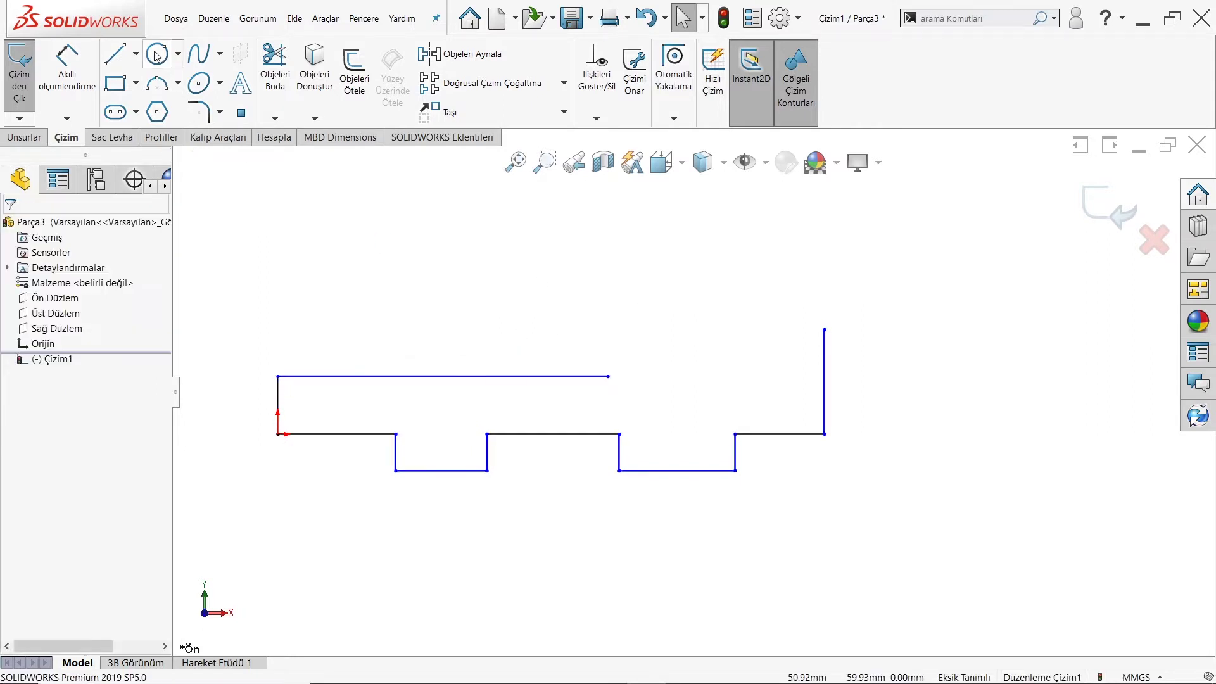
Step: Add the short top-right edge and a sloped line down to the top edge, closing the profile
click(116, 66)
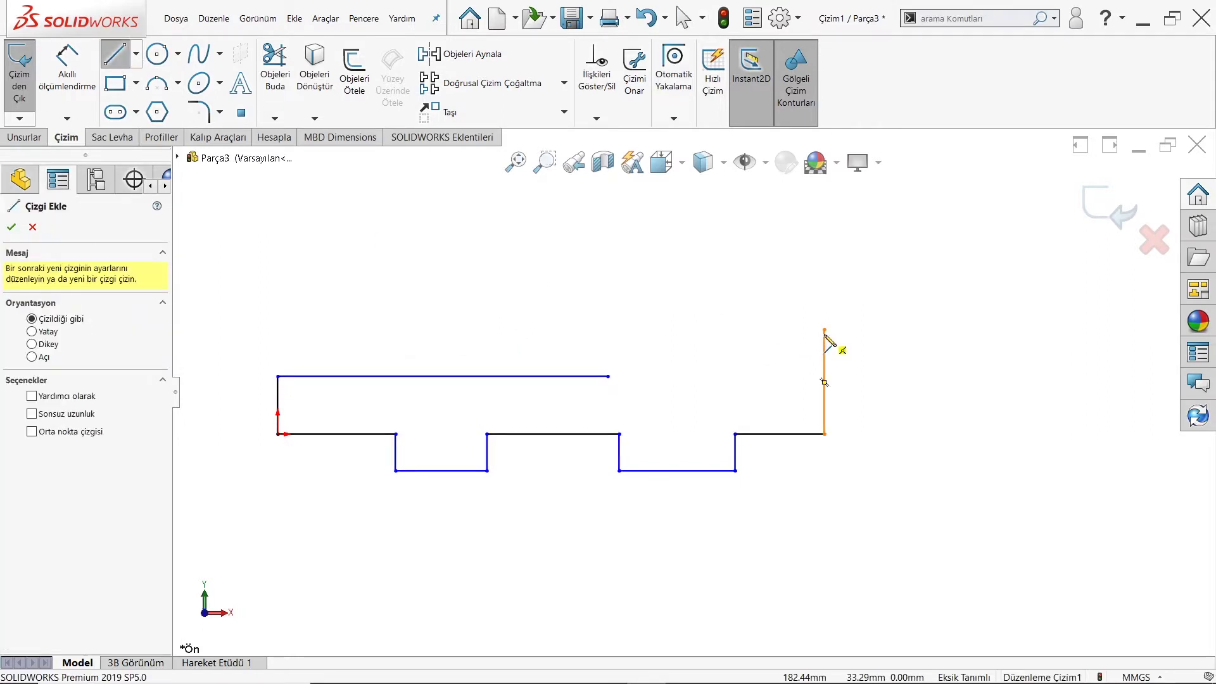
click(824, 329)
click(685, 329)
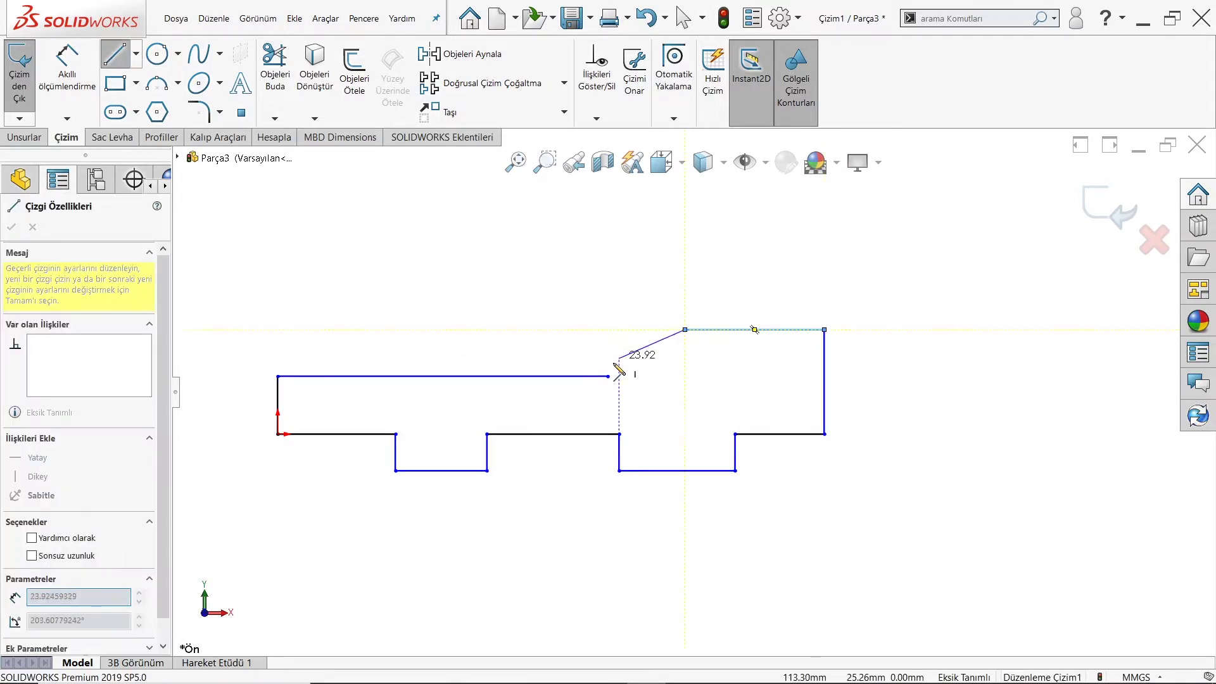
click(608, 376)
right_click(543, 293)
click(554, 295)
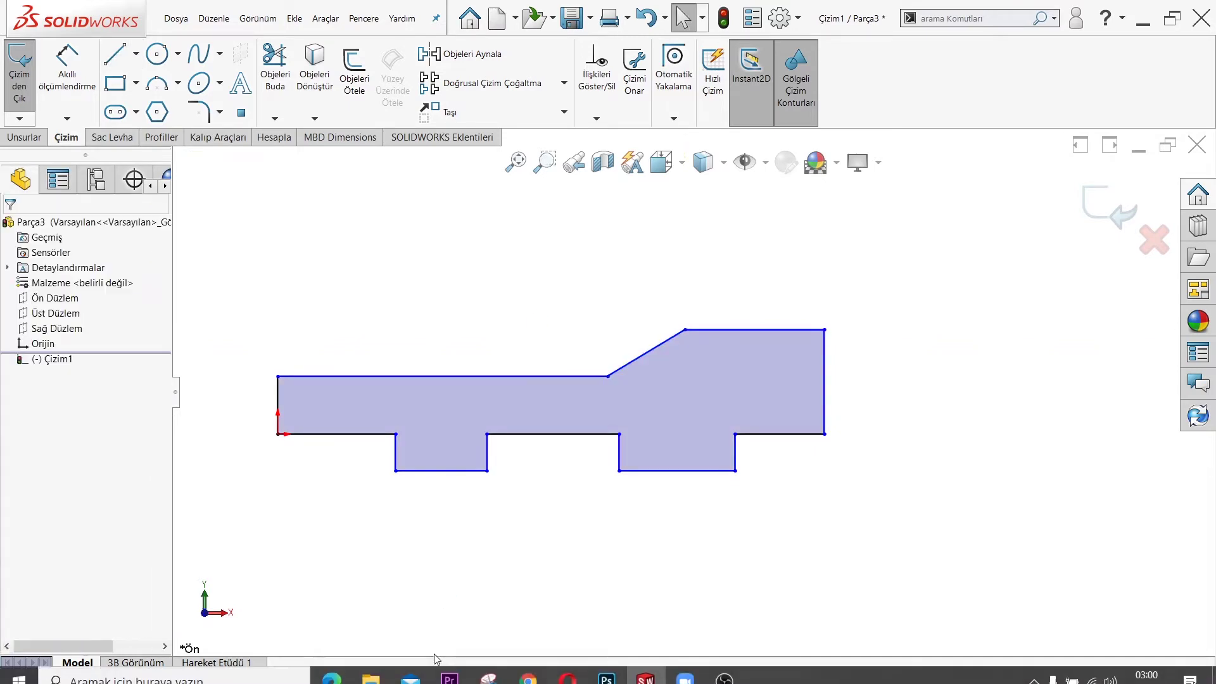
Step: Recheck the 57.PDF drawing in Edge, then return to the sketch with Smart Dimension active
click(332, 666)
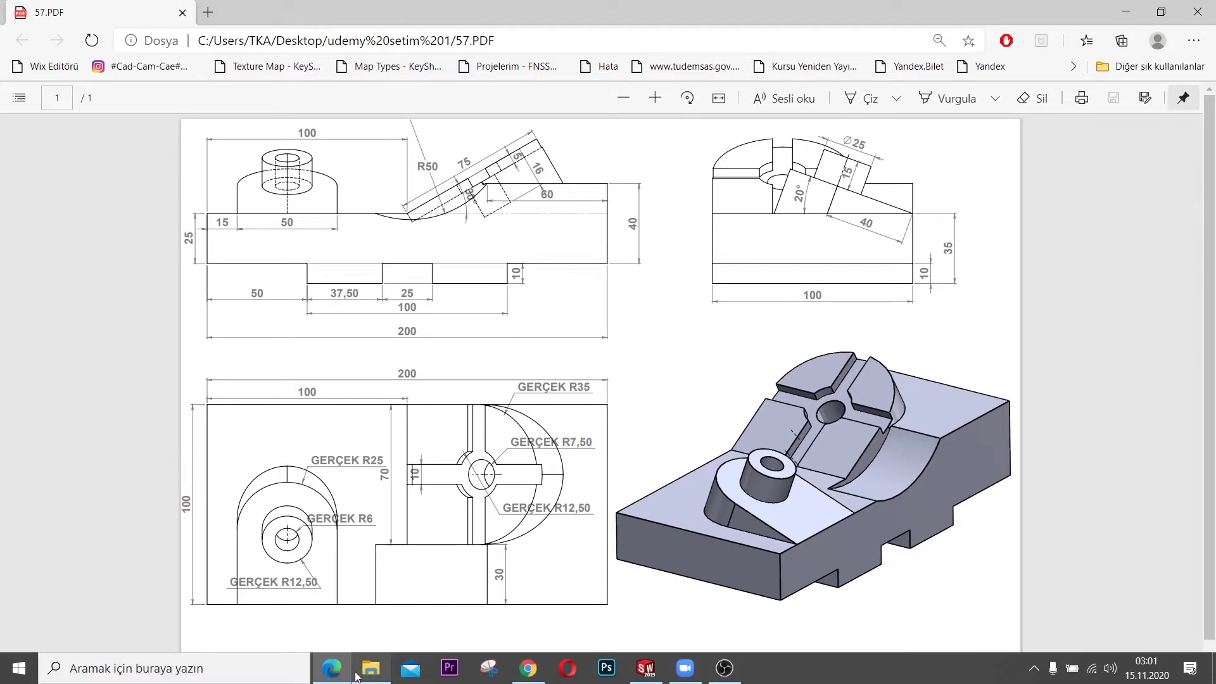
click(332, 667)
key(d)
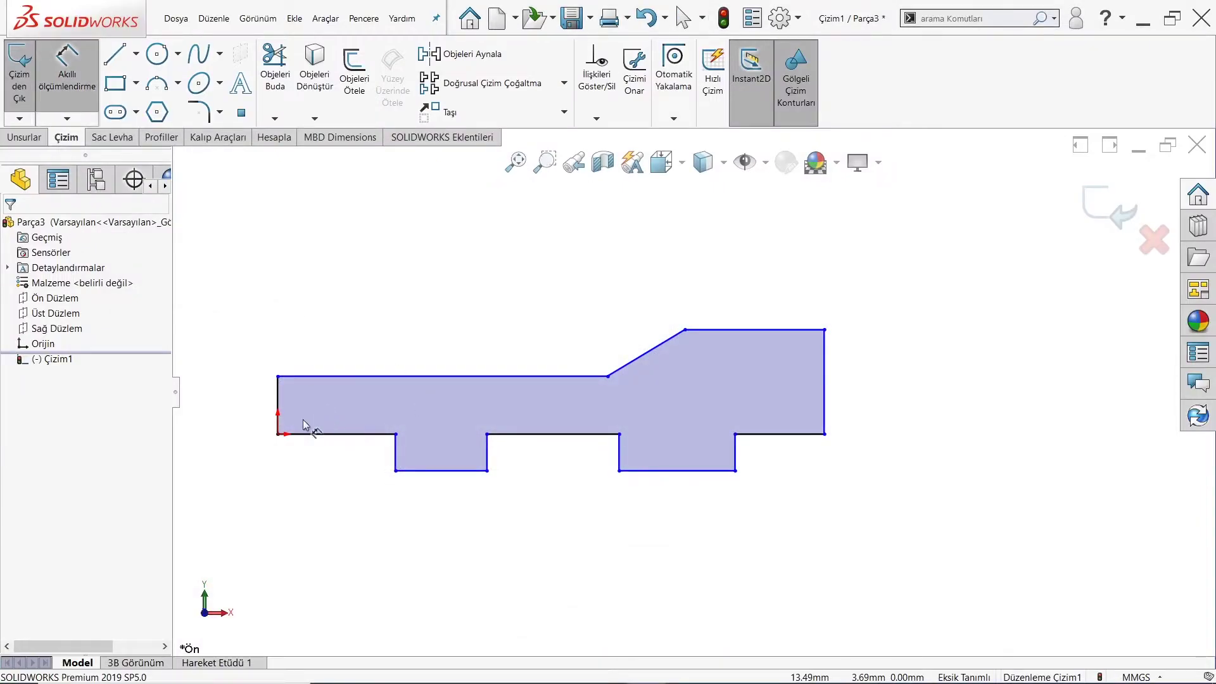
Step: Dimension the profile's overall length as 200 and the first notch offset from the left as 50
click(826, 390)
click(511, 518)
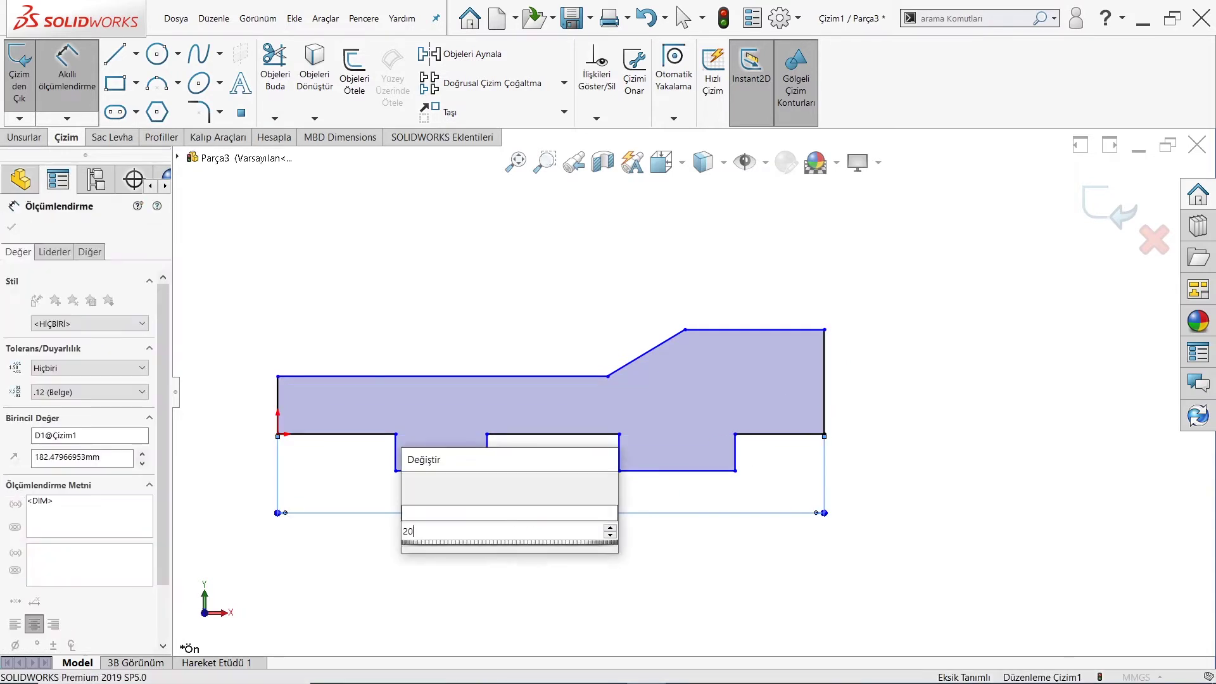
text(200)
key(Return)
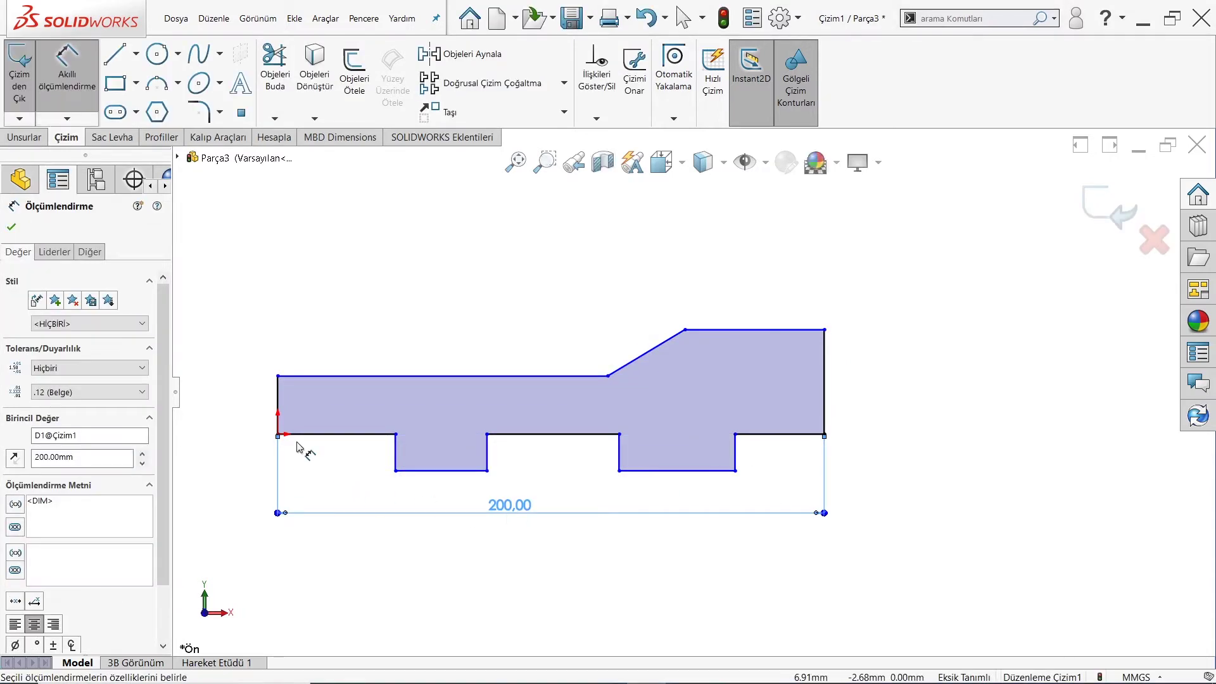
click(396, 454)
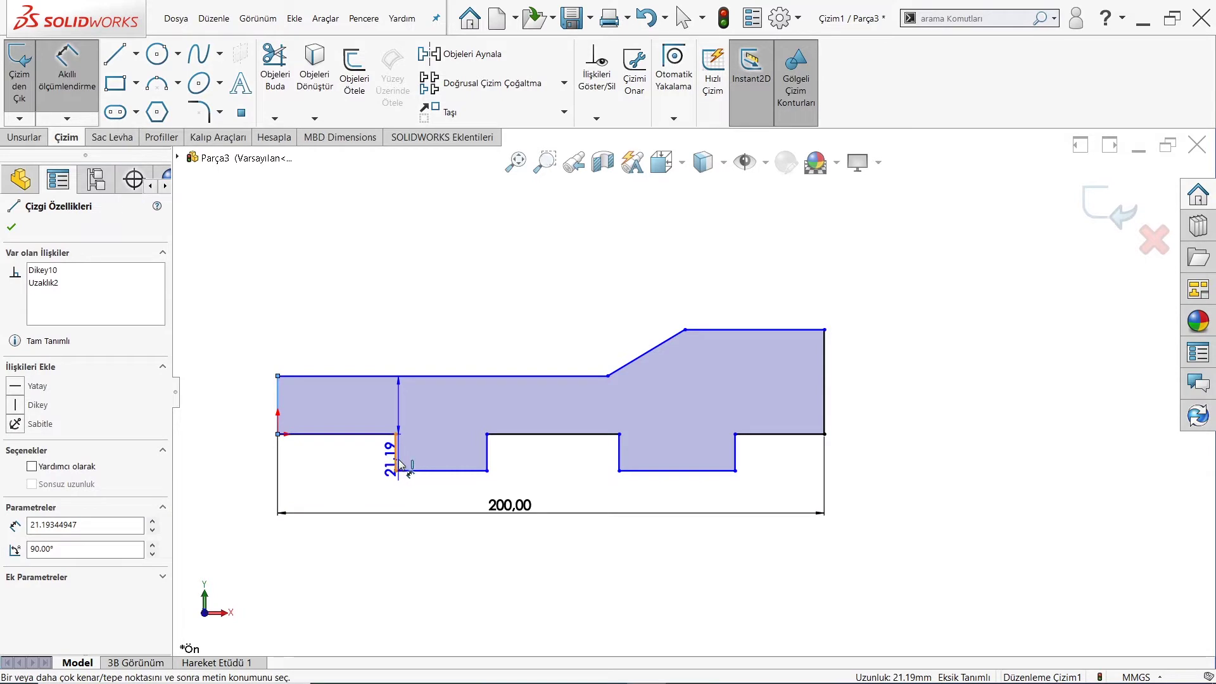
click(279, 418)
click(327, 467)
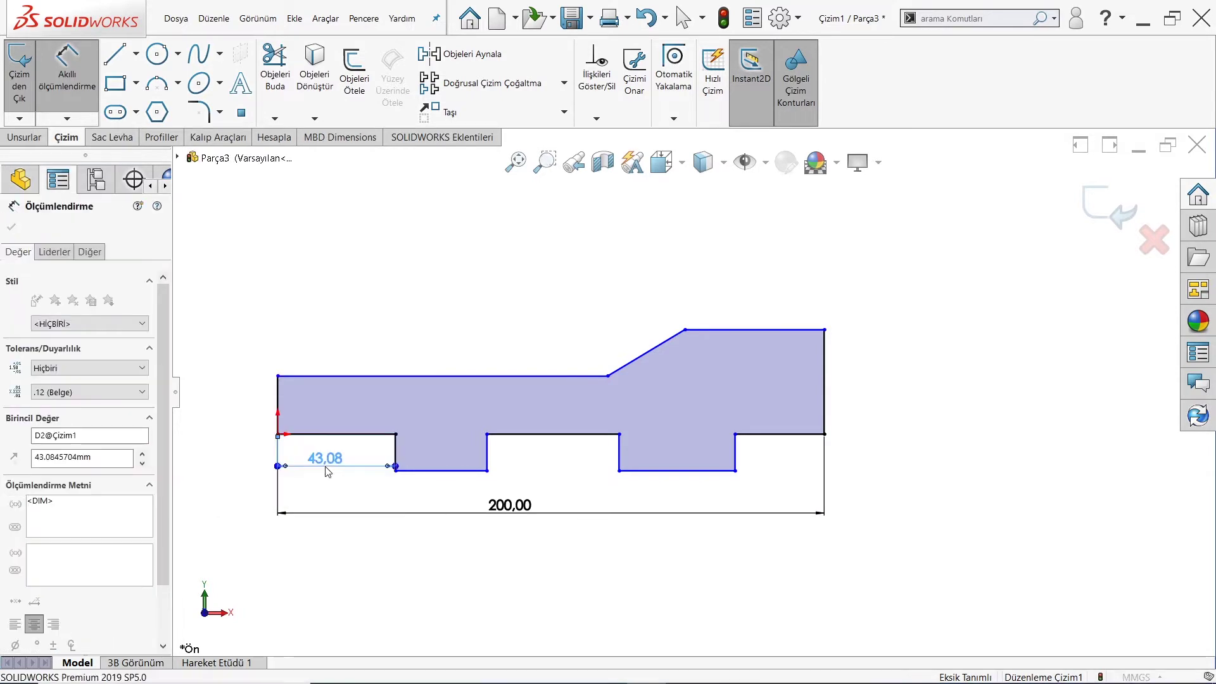
text(50)
key(Return)
Step: Recheck the PDF, then try a 34 width on the first notch's bottom edge and cancel it
click(331, 671)
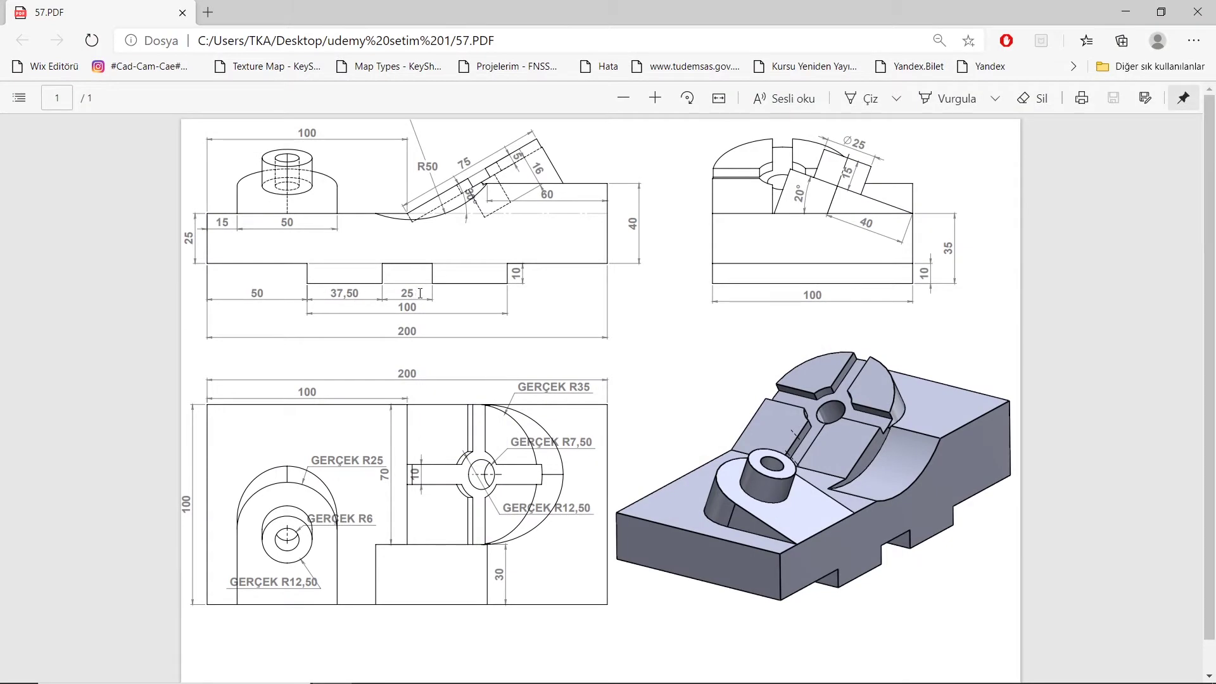
click(645, 672)
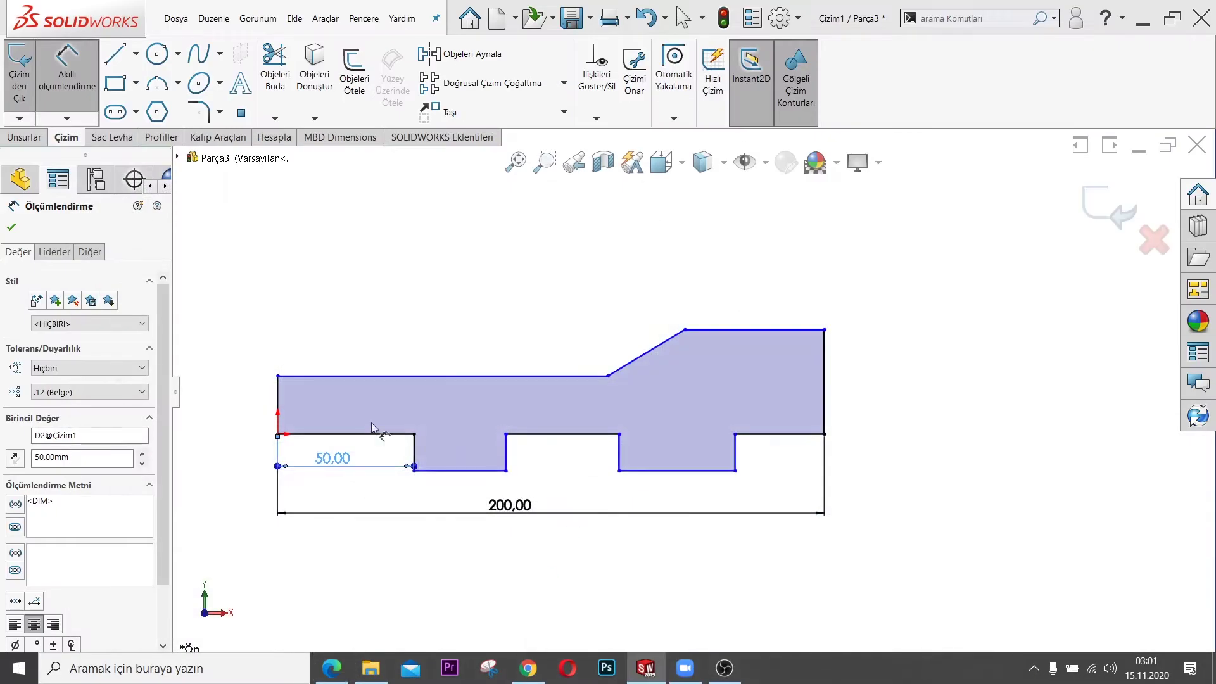
key(Escape)
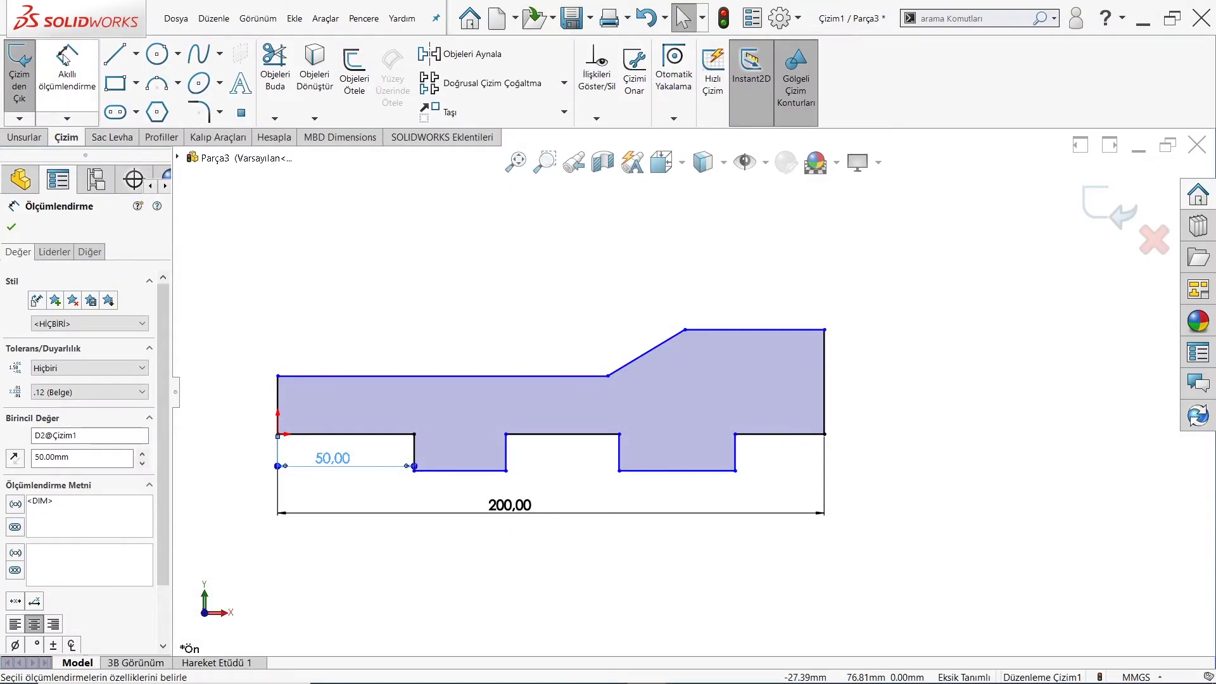
key(Return)
click(467, 483)
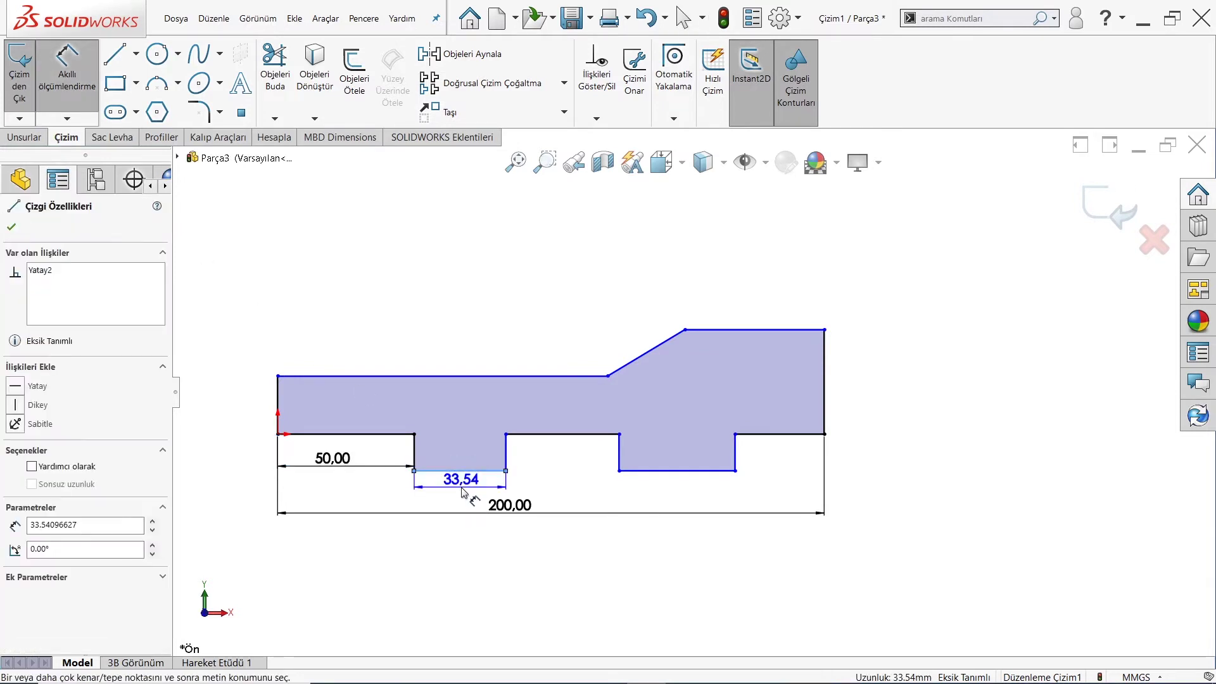
click(464, 491)
text(34)
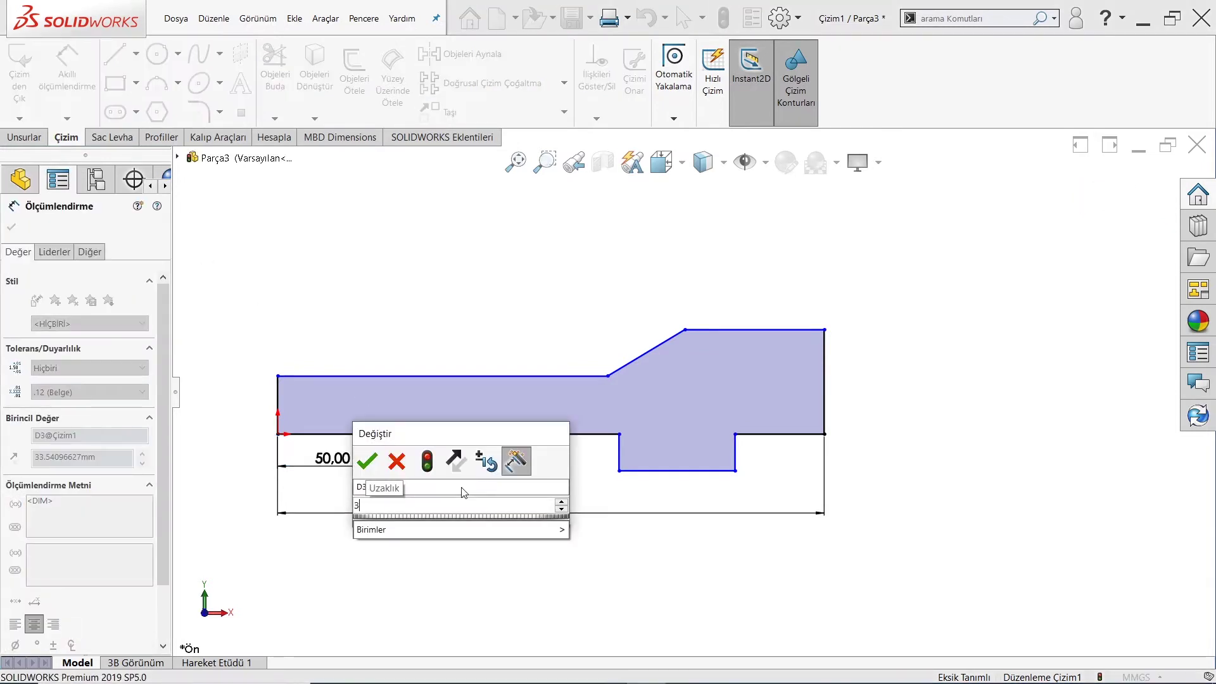
key(Escape)
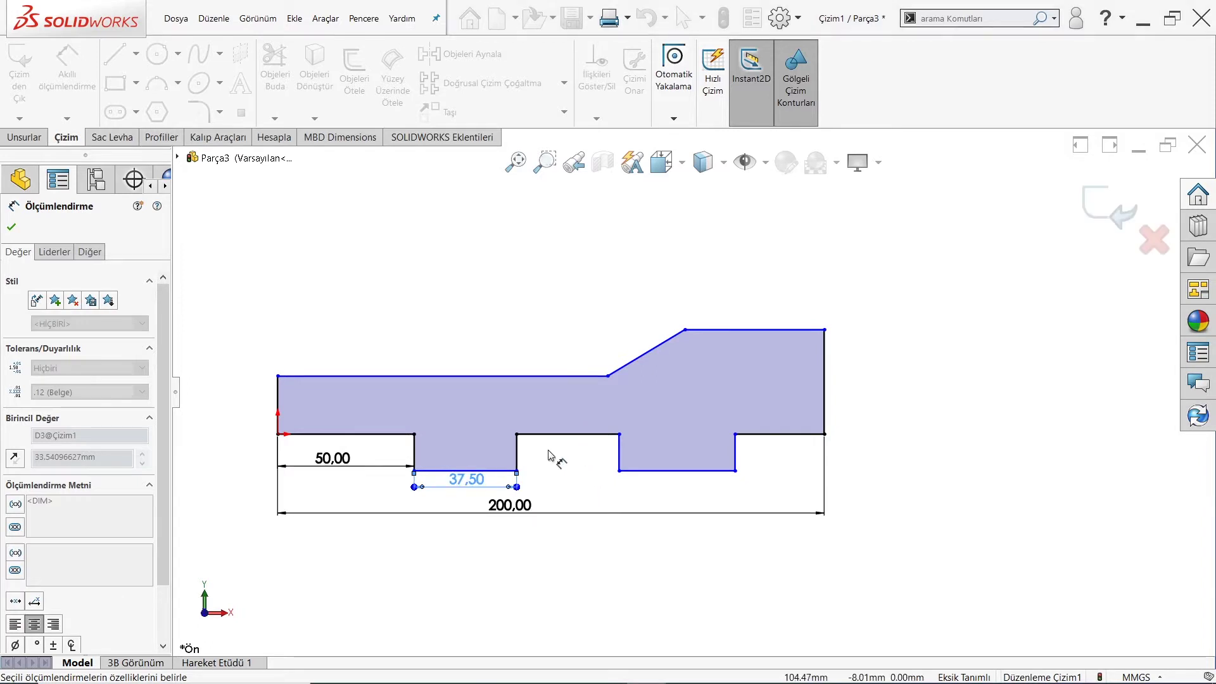
Step: Set the notch width to 25 and move the 25.00 dimension below the profile
click(619, 454)
click(589, 434)
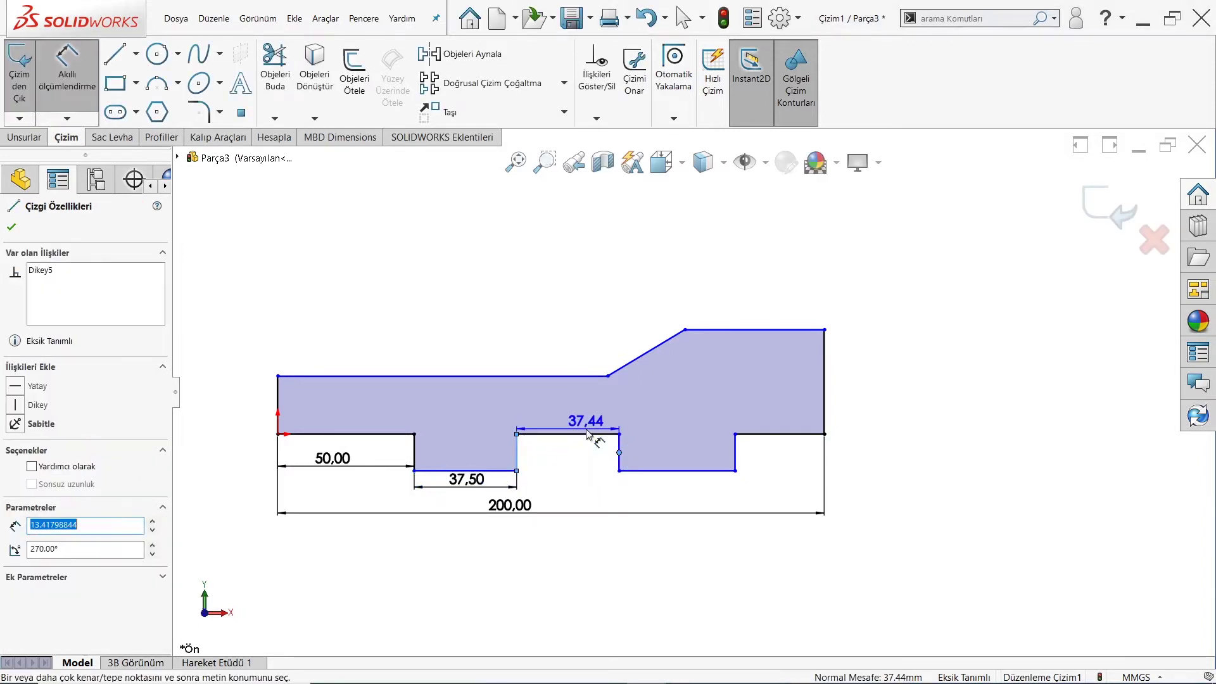
text(25)
key(Return)
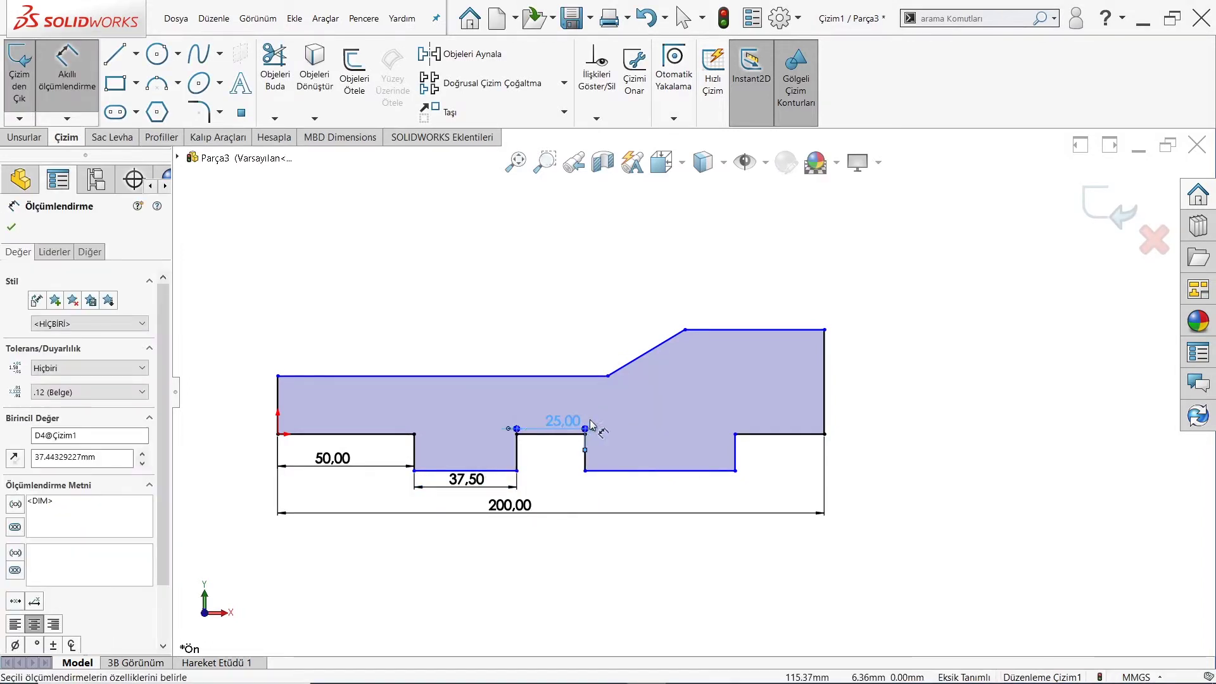
drag(560, 423, 541, 487)
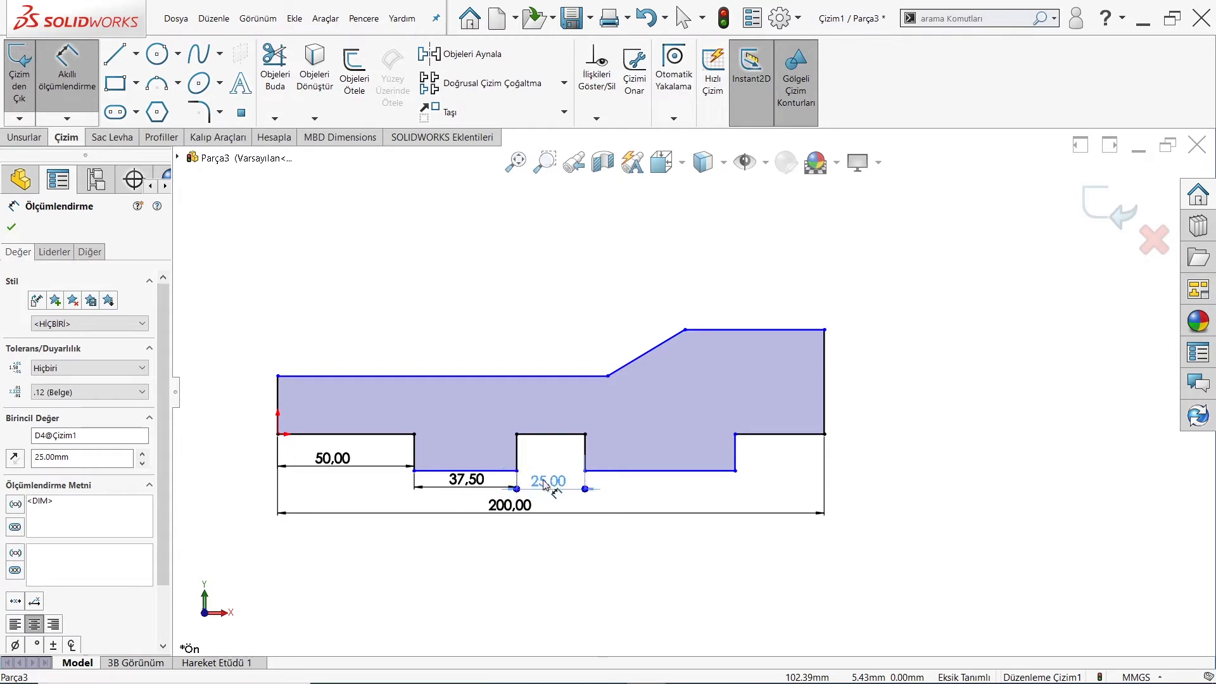
click(333, 671)
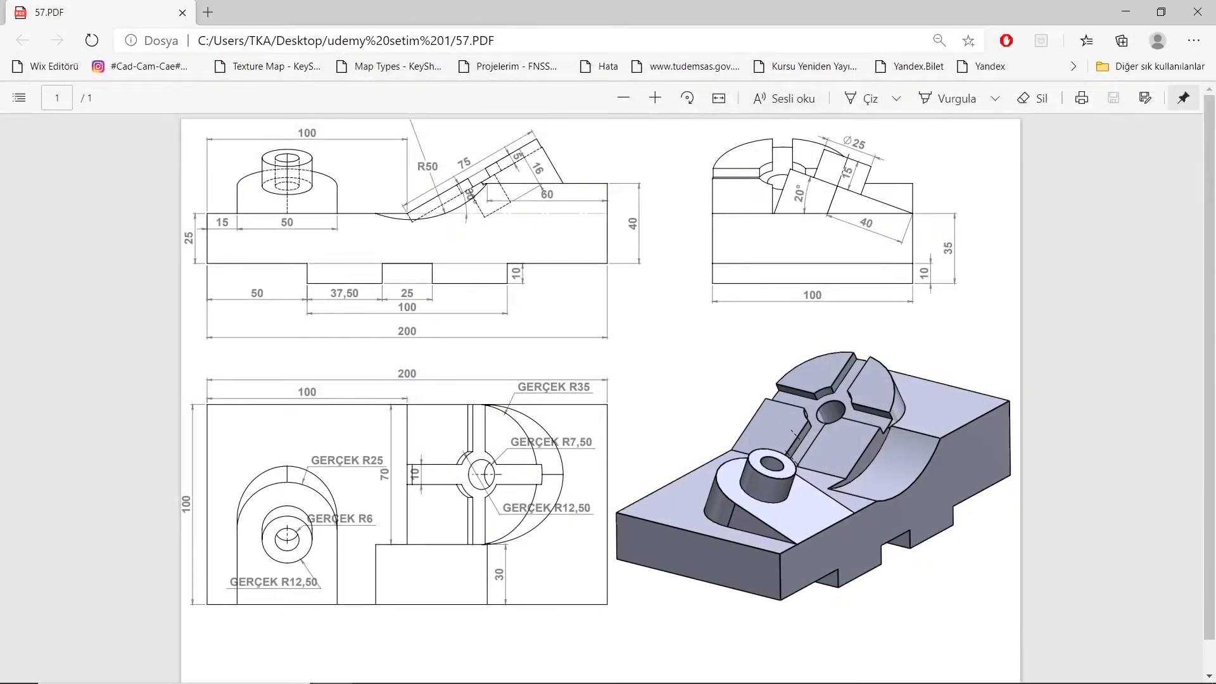
click(373, 670)
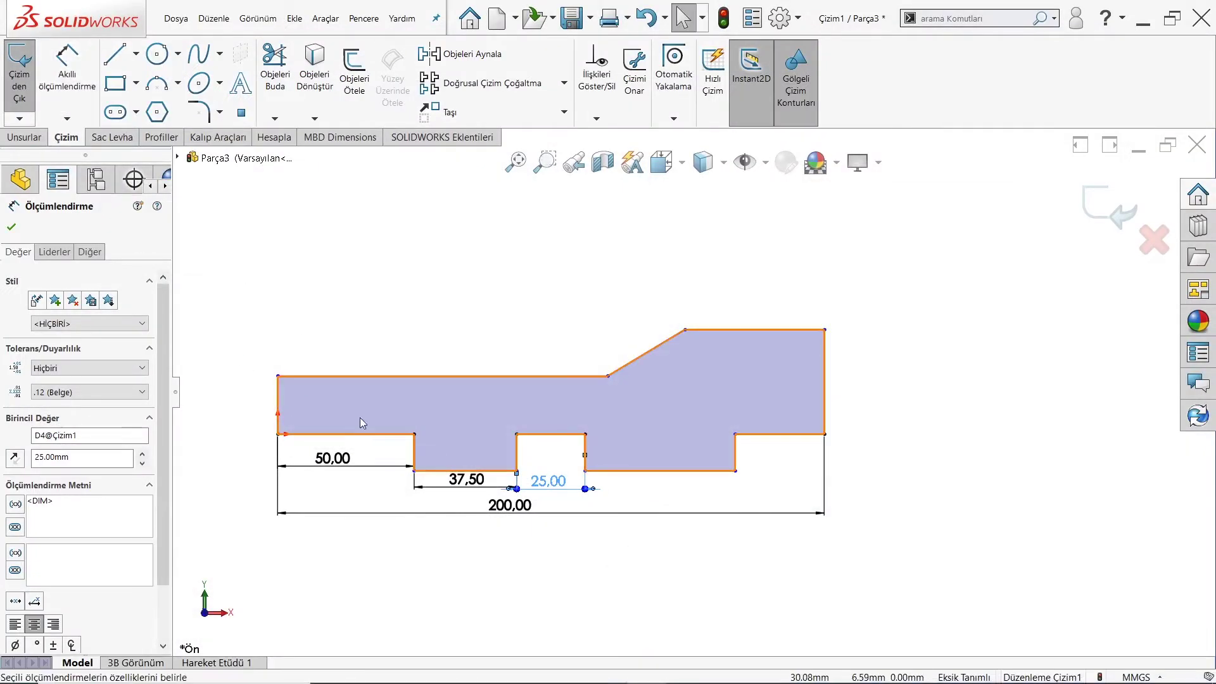
Step: Dimension the span from the first tab's start to the second tab's end as 100, and move the 200.00 dimension lower
click(88, 74)
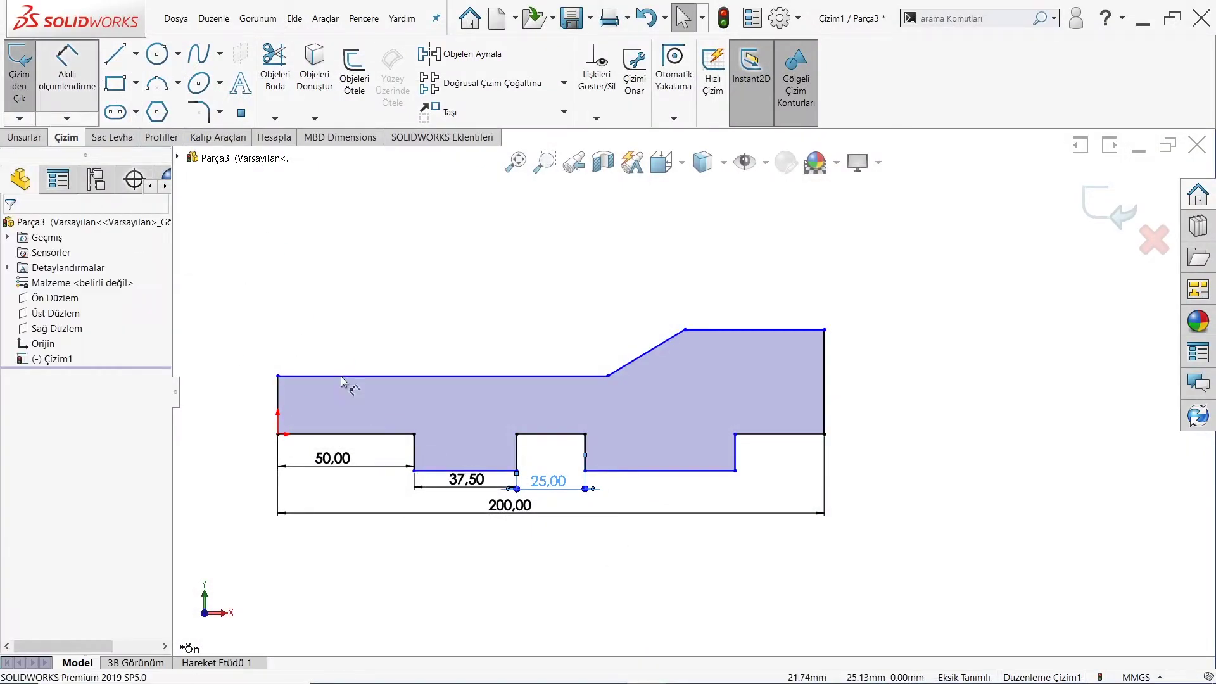
click(736, 455)
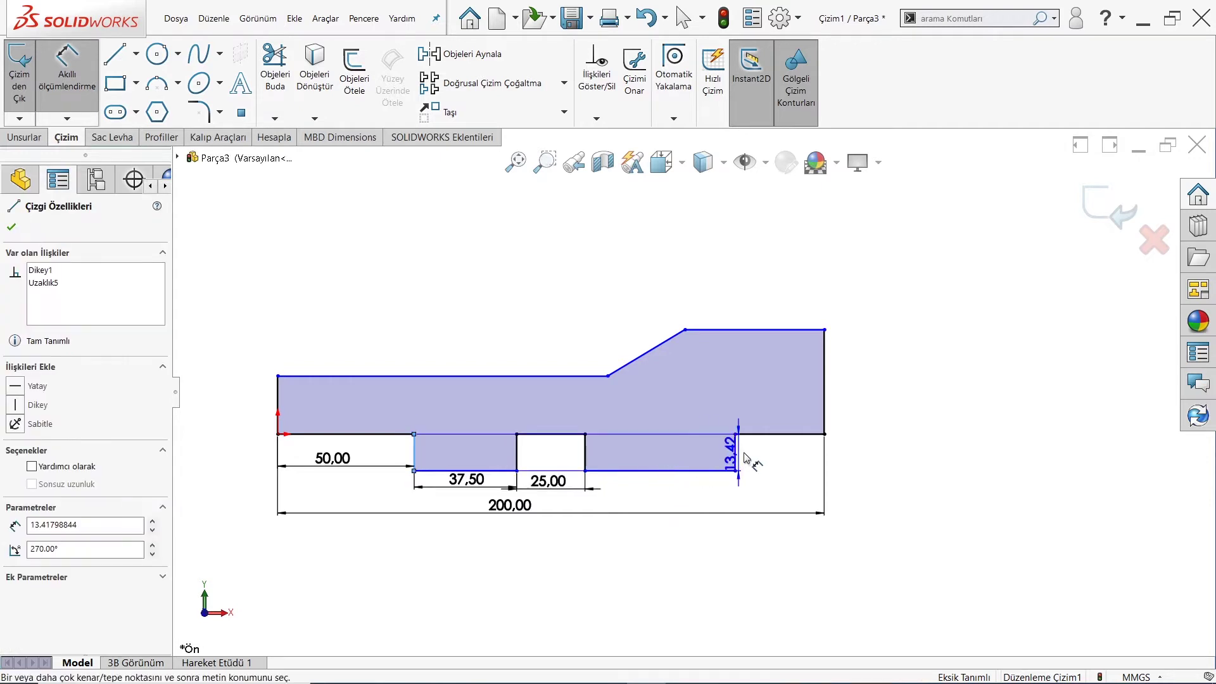
click(414, 453)
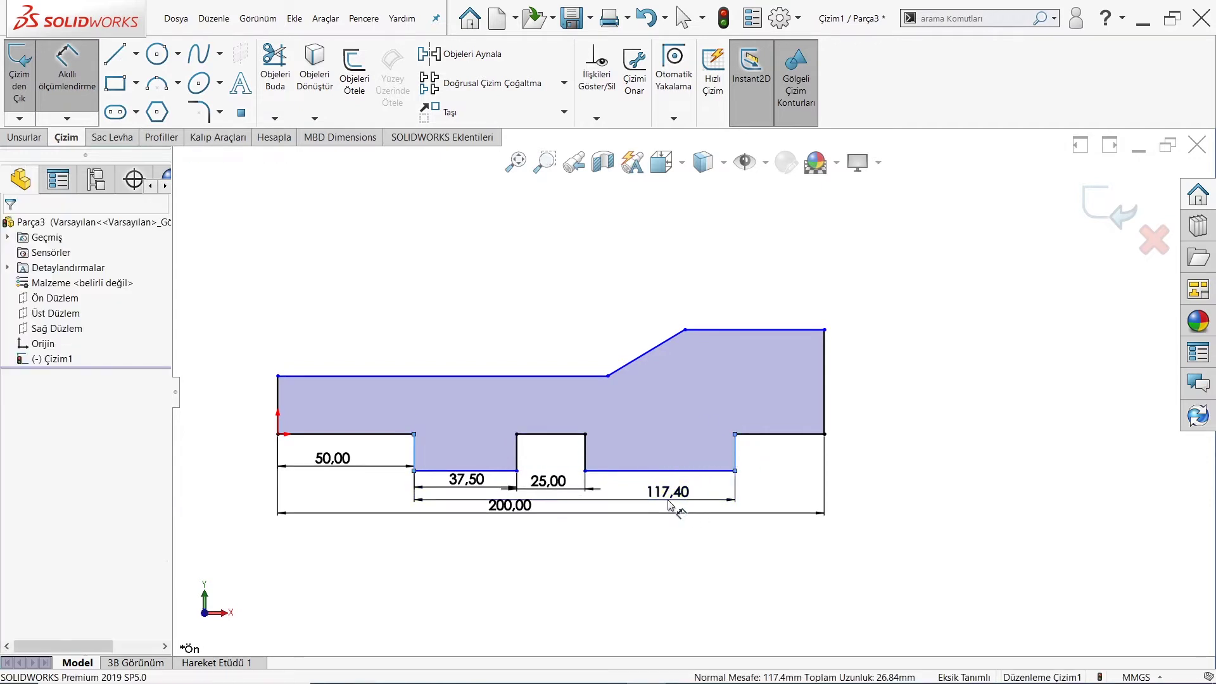
click(670, 503)
text(100)
key(Return)
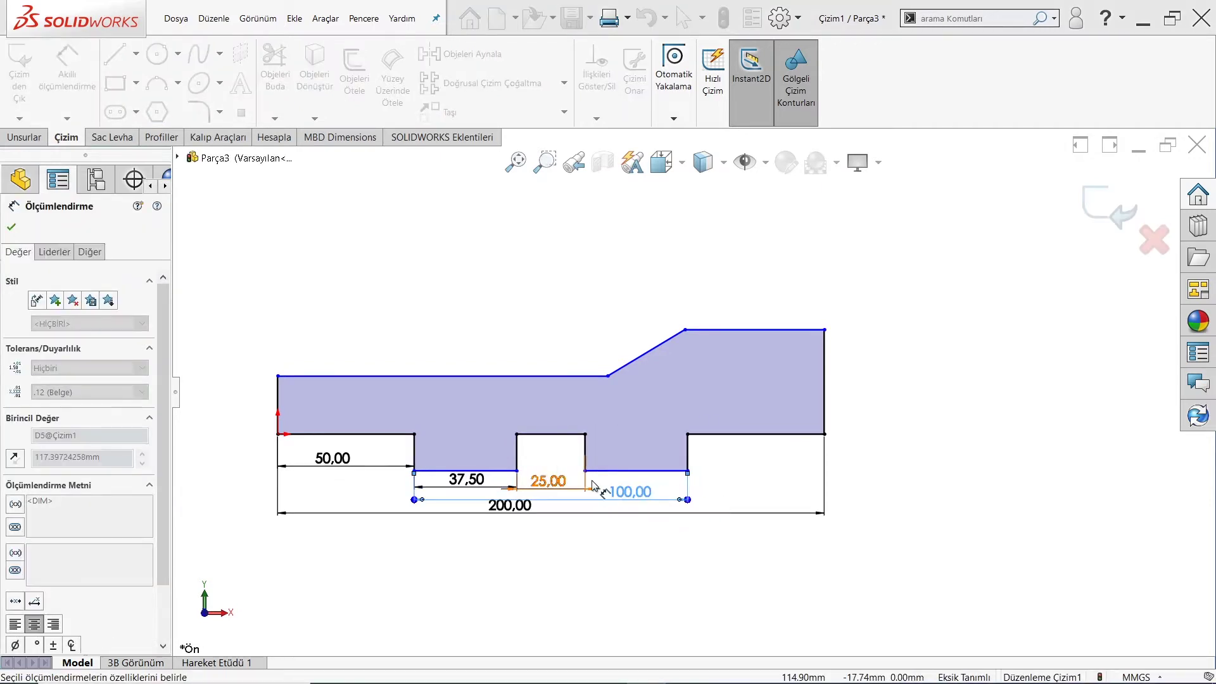
right_click(594, 486)
click(609, 521)
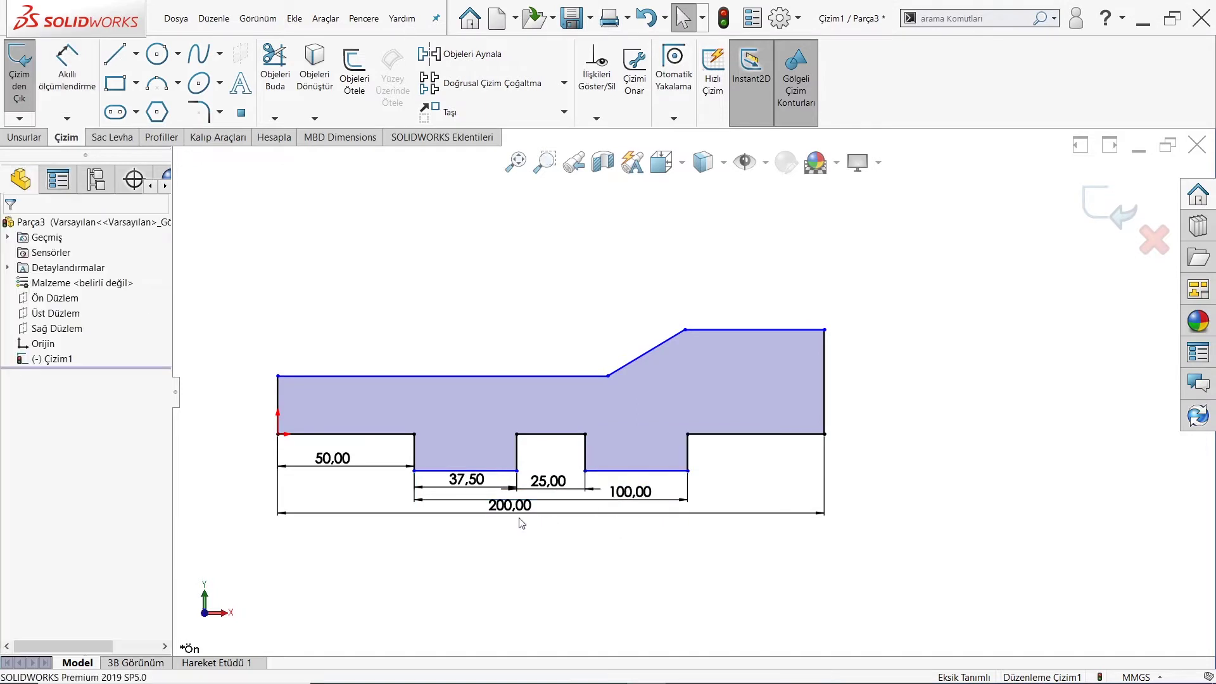
drag(514, 515, 514, 550)
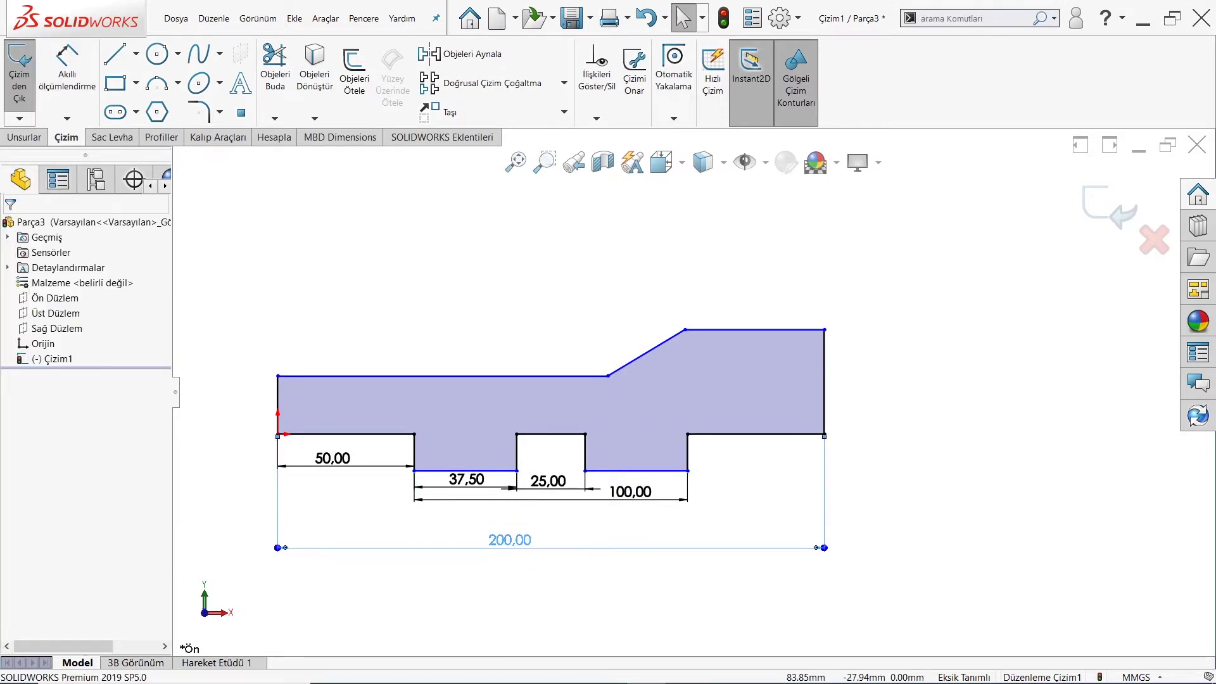
click(537, 496)
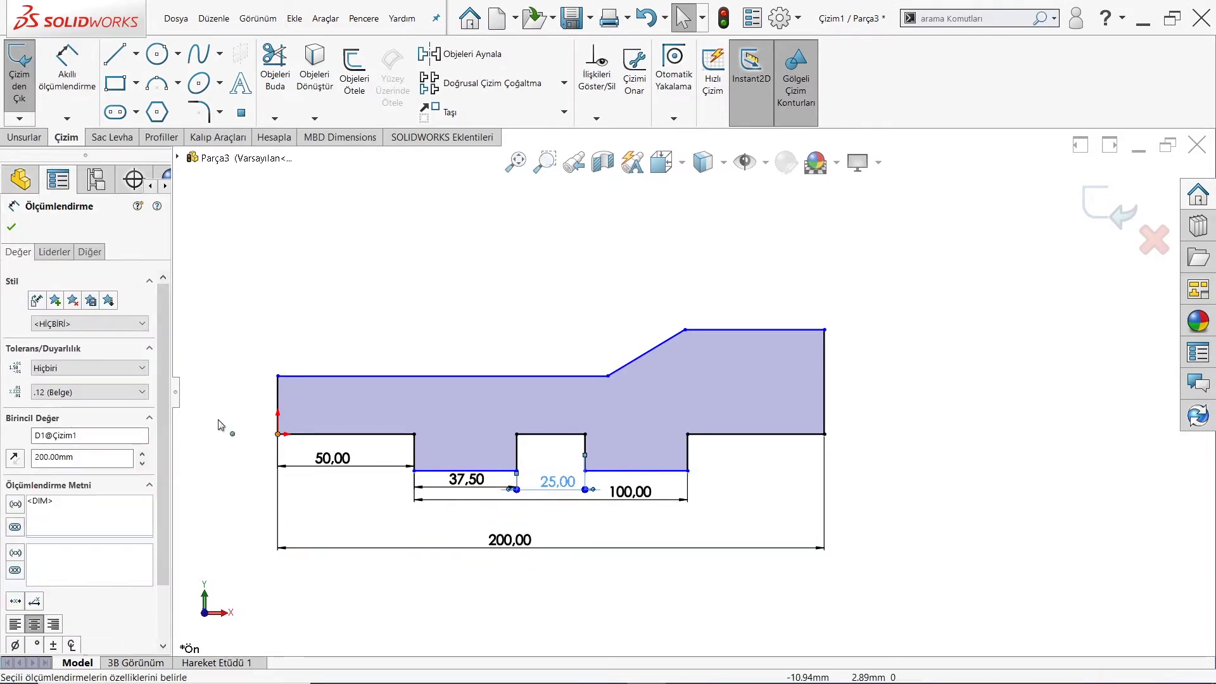
Step: Set the first tab's depth to 10
click(10, 225)
click(67, 63)
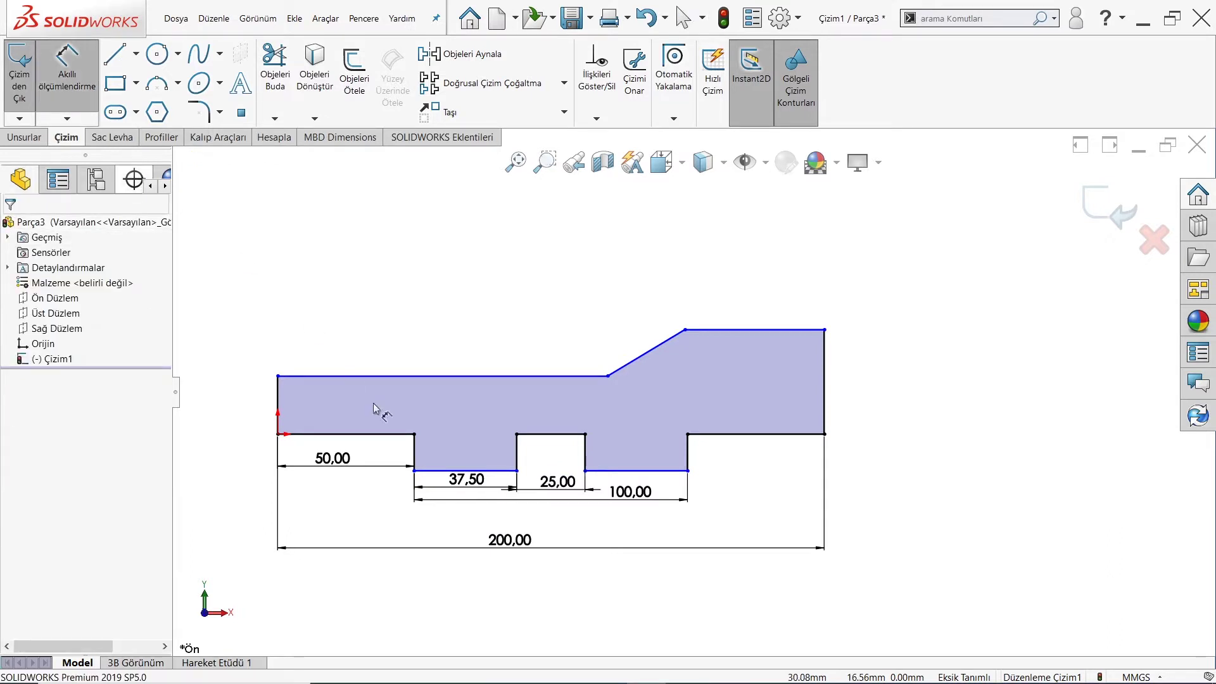
click(405, 434)
click(440, 470)
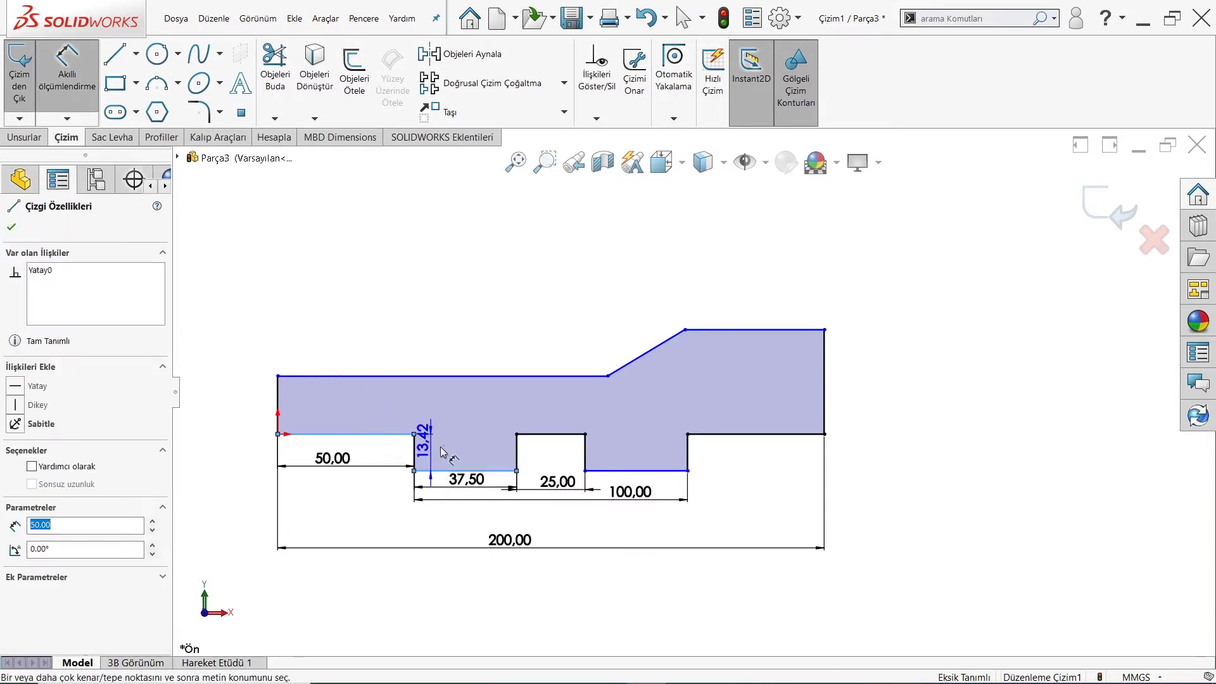
text(10)
key(Return)
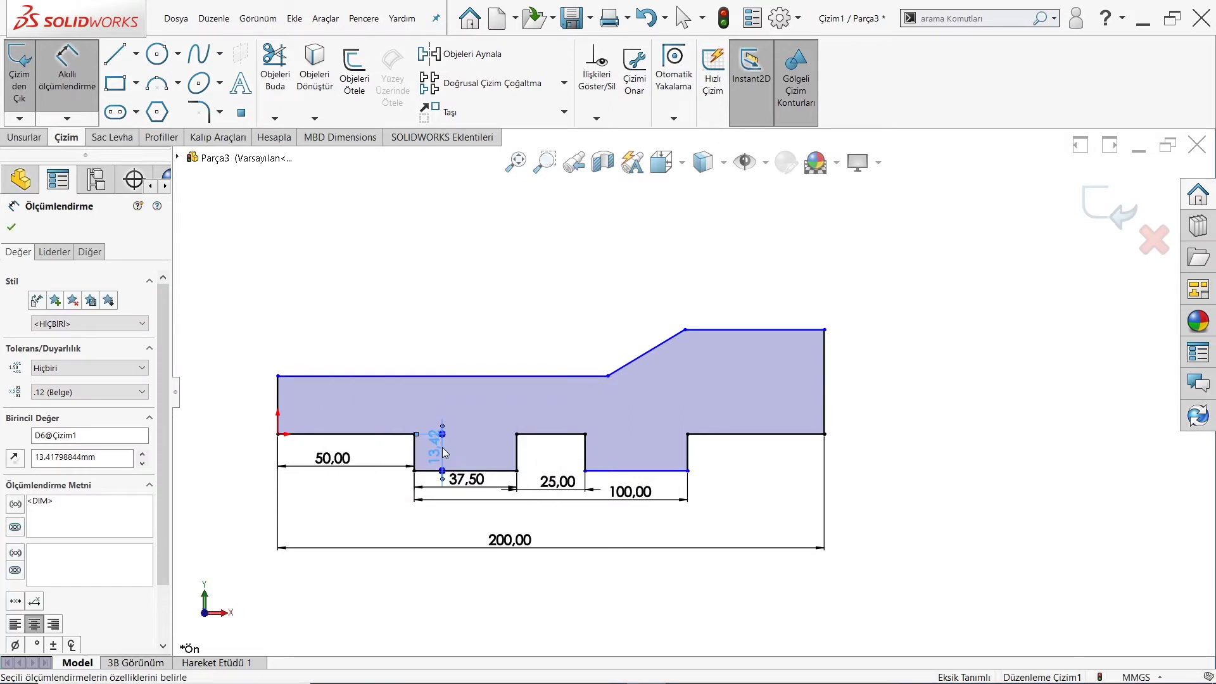
right_click(466, 428)
click(469, 401)
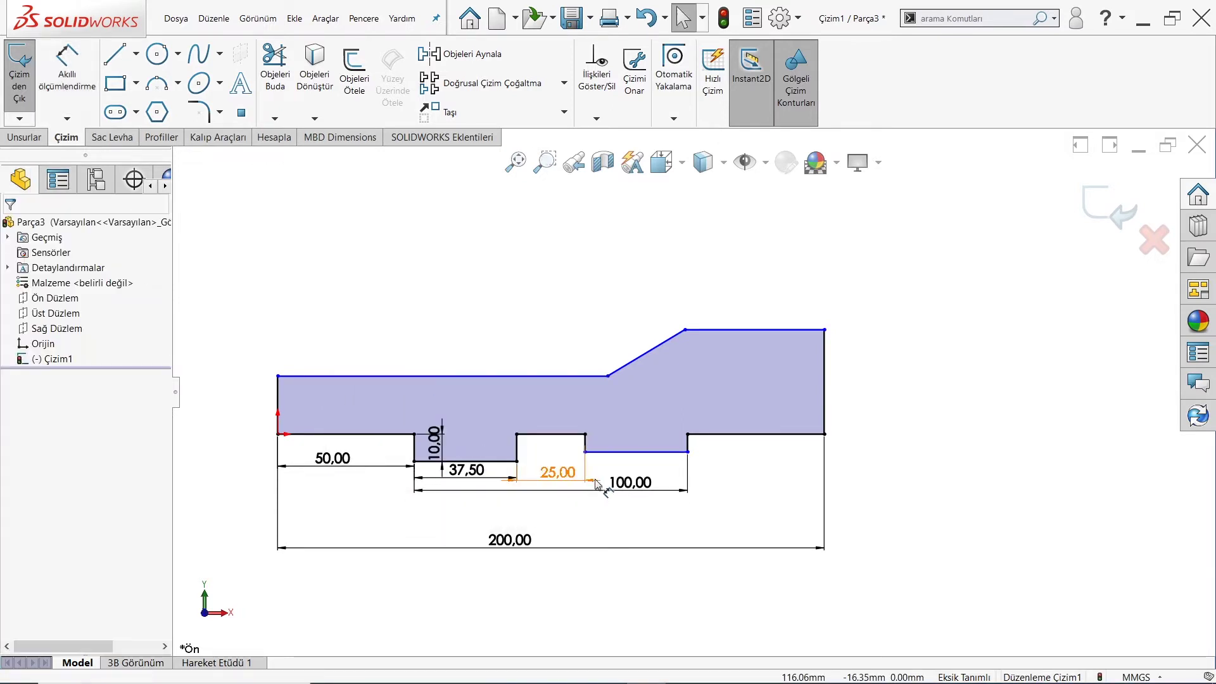
Step: Make the two tabs' short vertical edges Equal so both are 10 deep
click(585, 444)
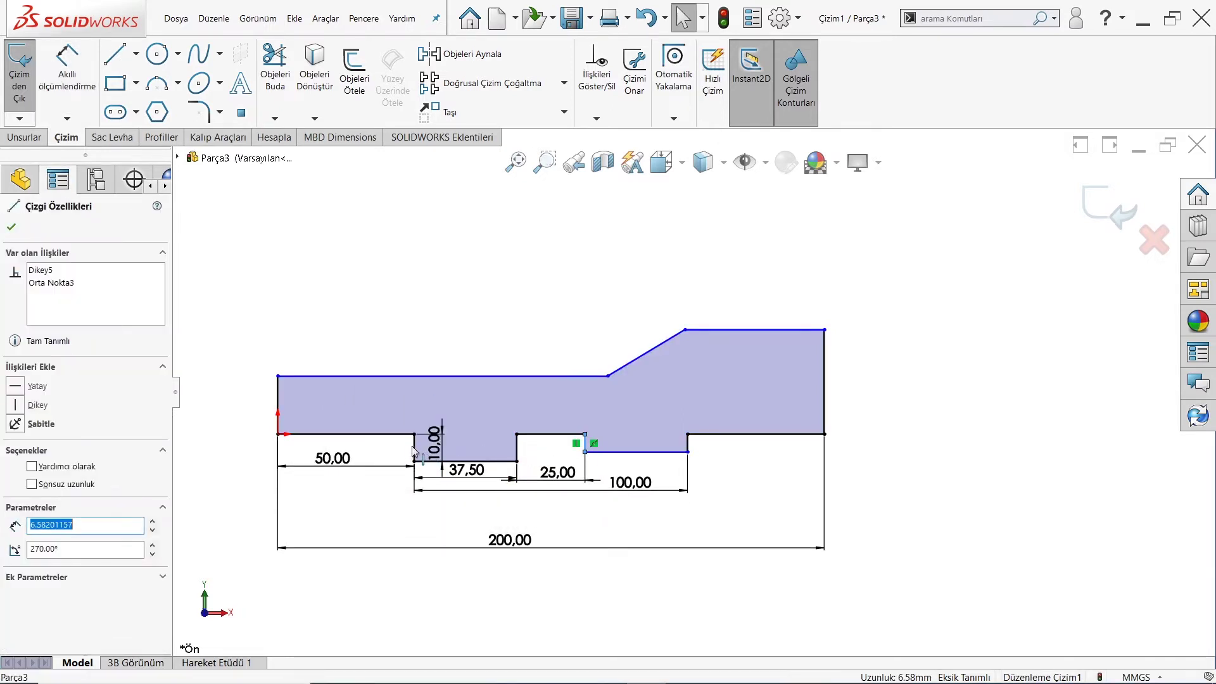
ctrl+click(414, 447)
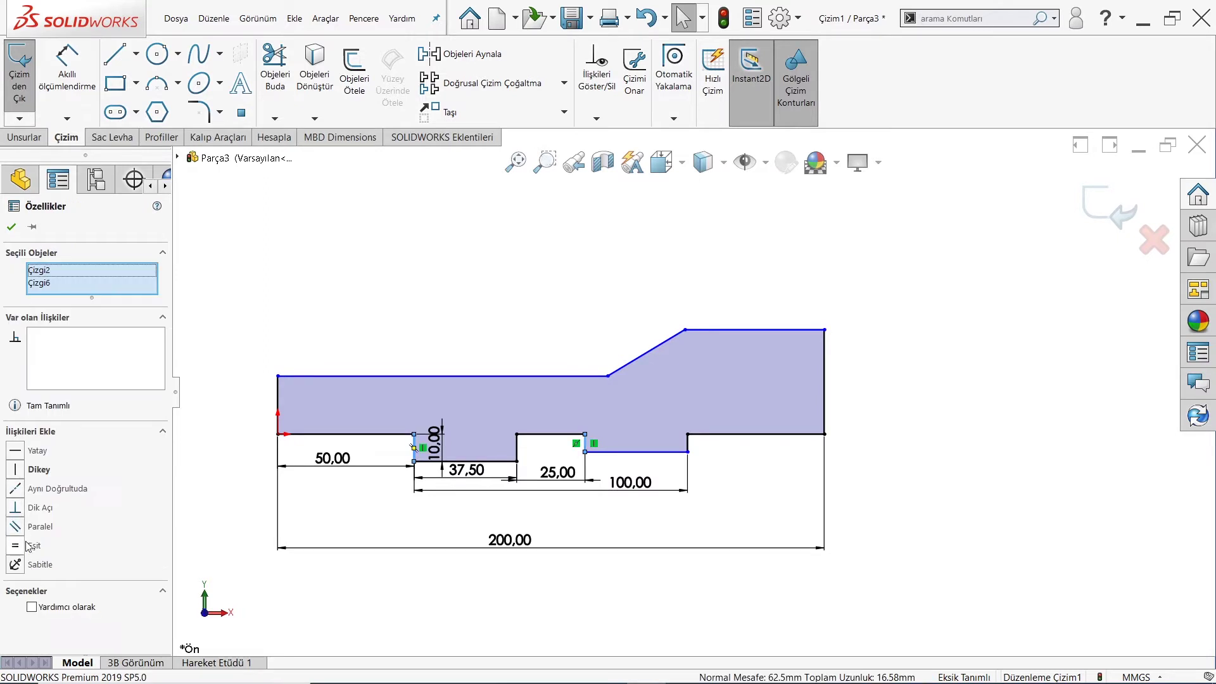
click(28, 546)
click(11, 226)
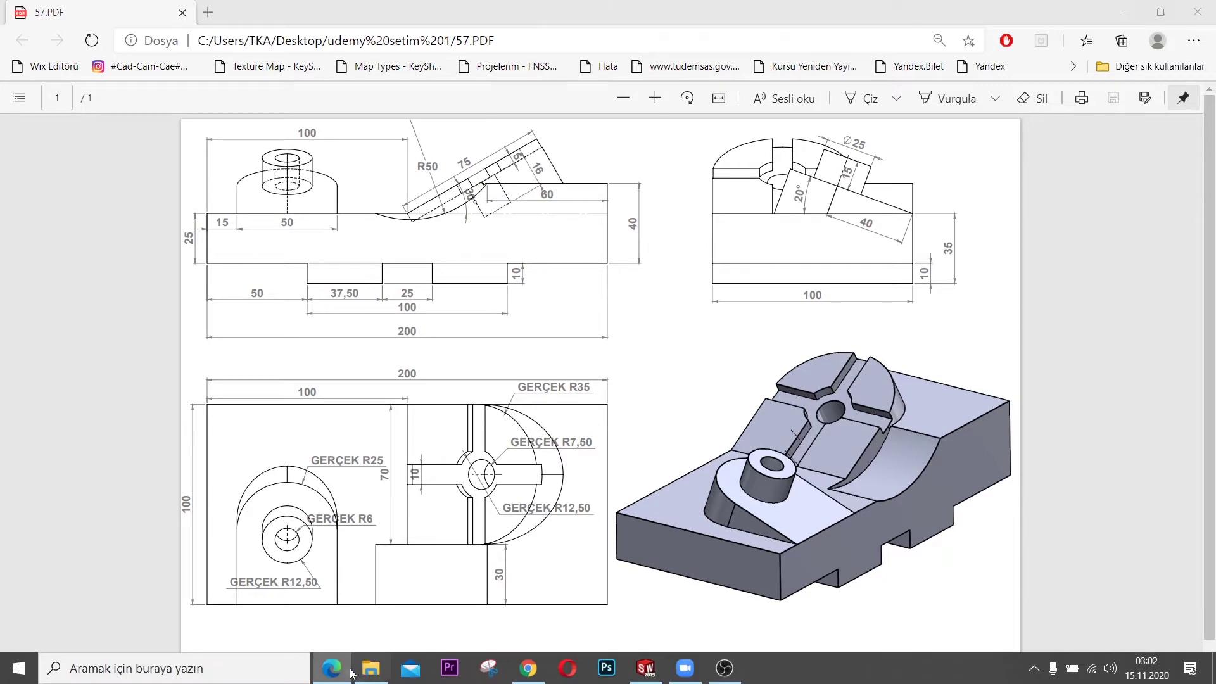
click(356, 672)
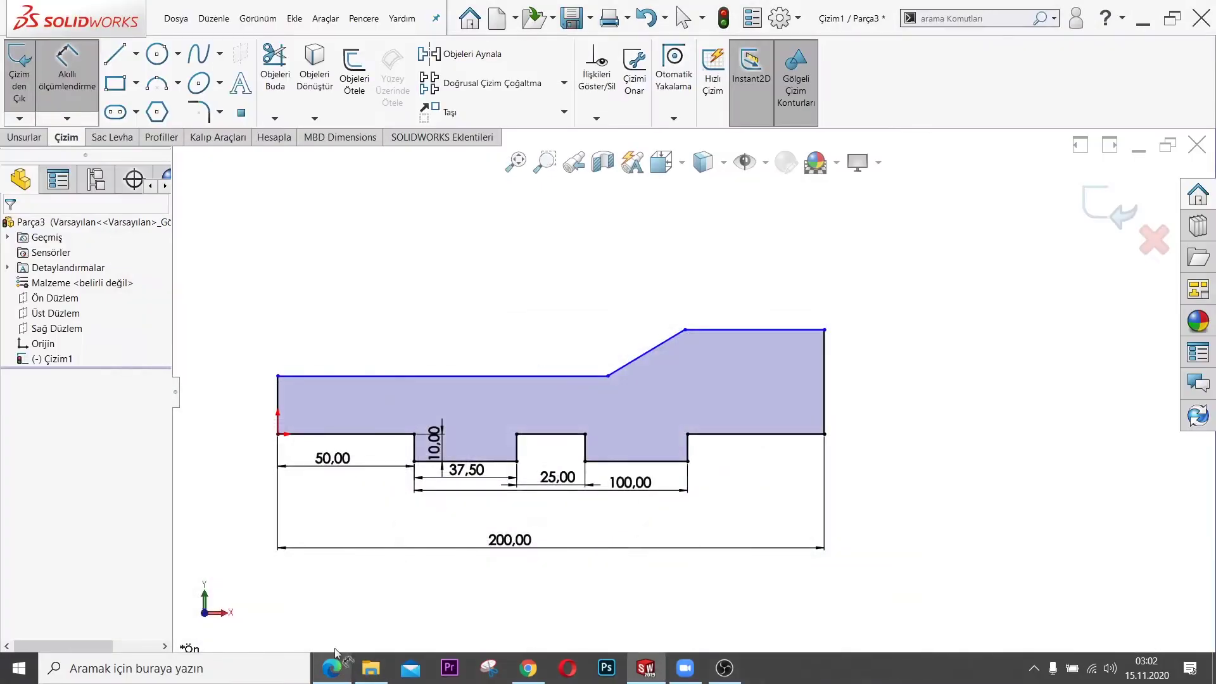
Step: Set the profile's left end height to 25 and its right end height to 40
click(265, 404)
click(254, 403)
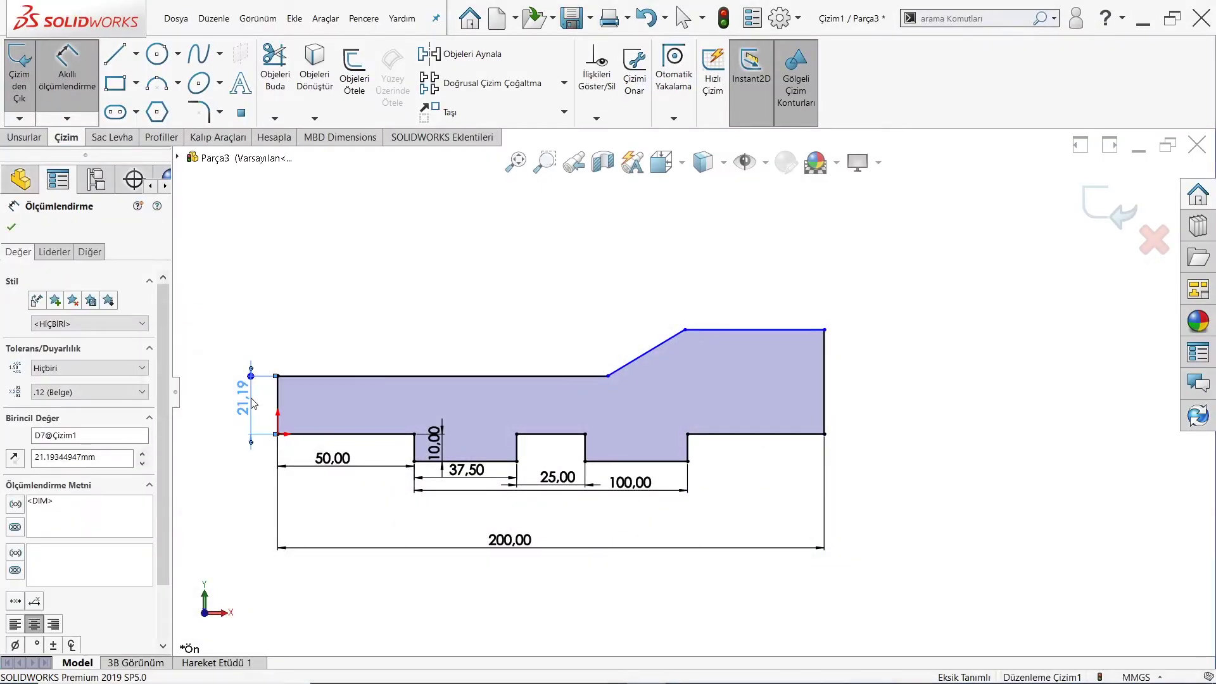
text(25)
key(Return)
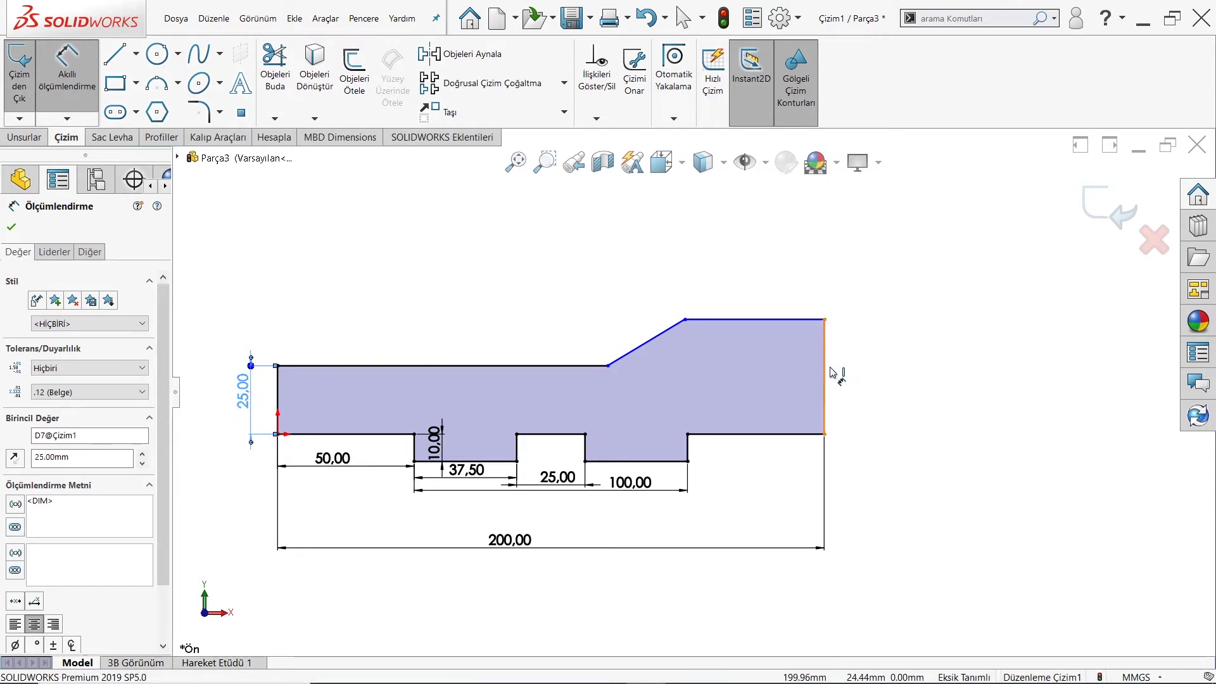
click(830, 368)
click(884, 367)
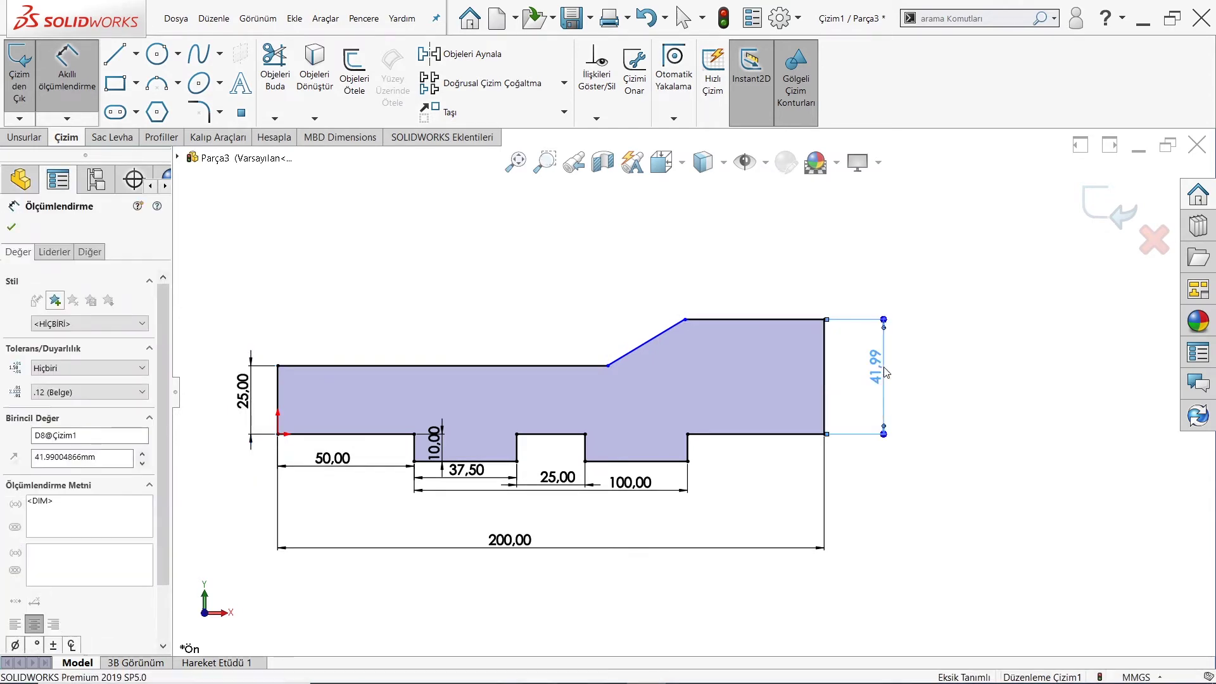
text(40)
key(Return)
Step: After checking the PDF, set the short top edge length to 60
click(332, 669)
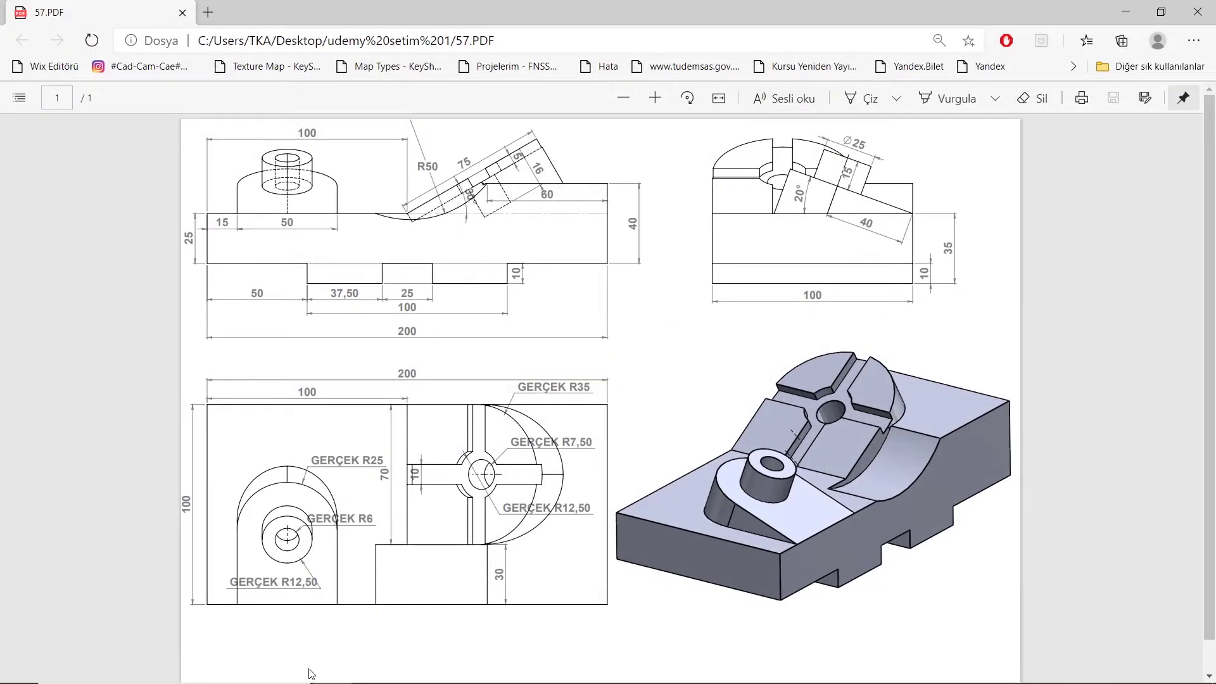
click(333, 670)
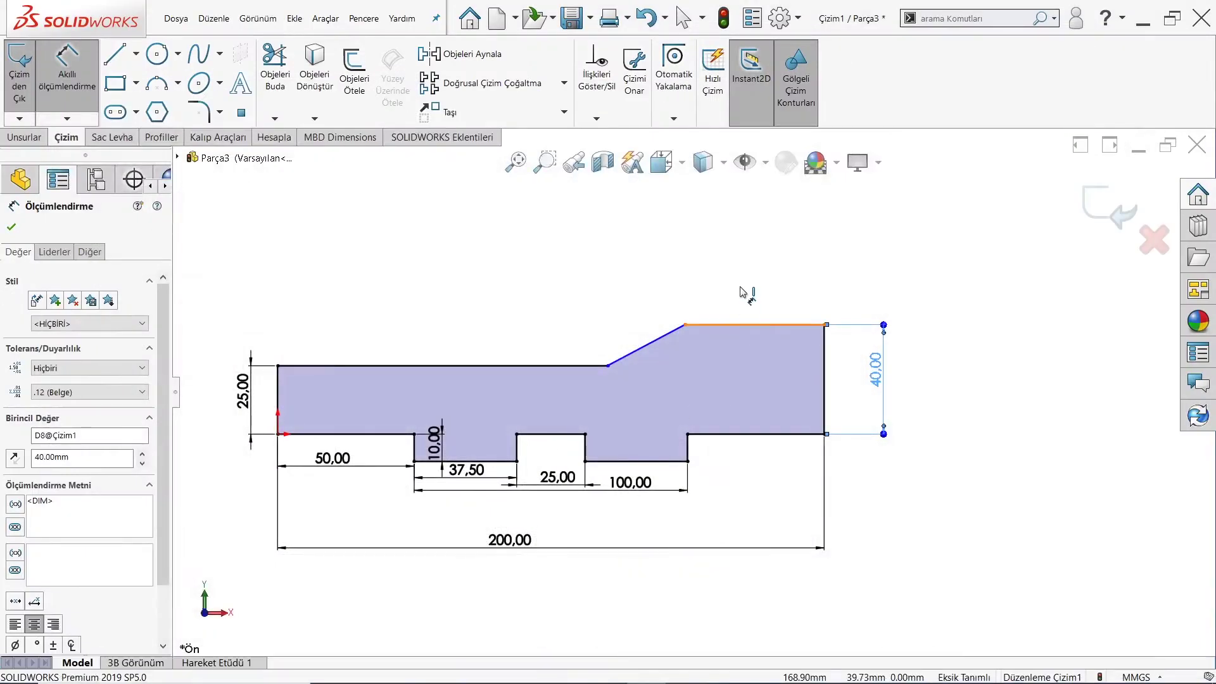
click(744, 324)
click(743, 271)
key(Return)
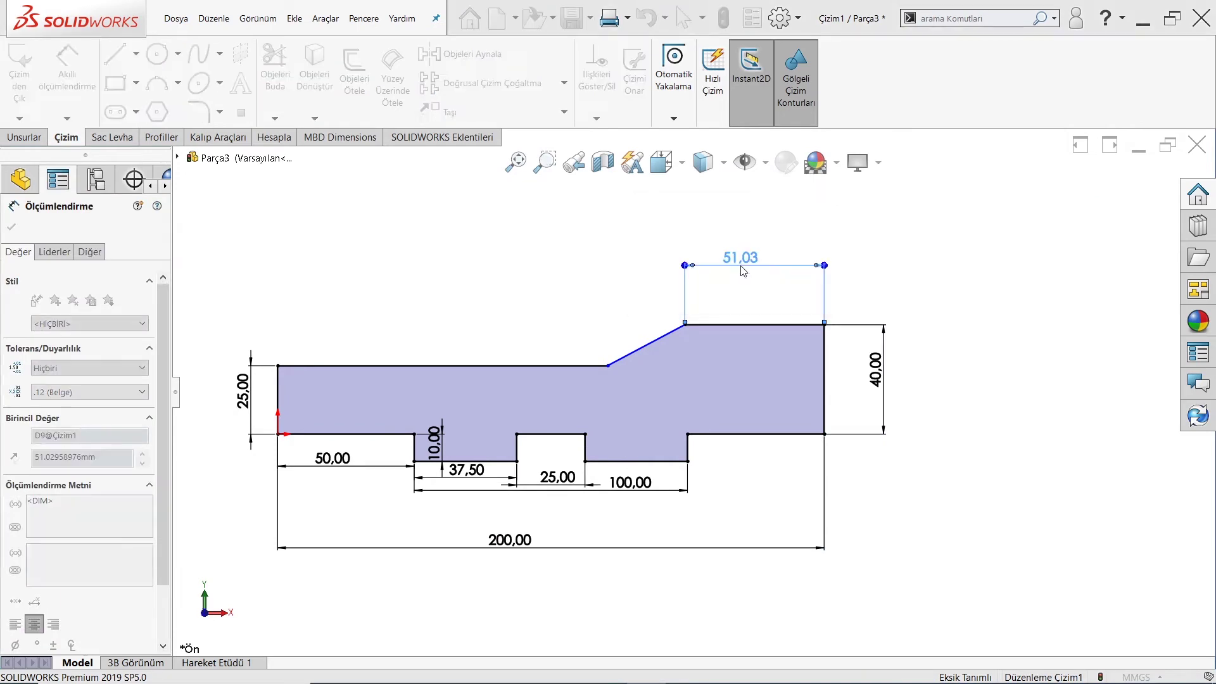
text(60)
key(Return)
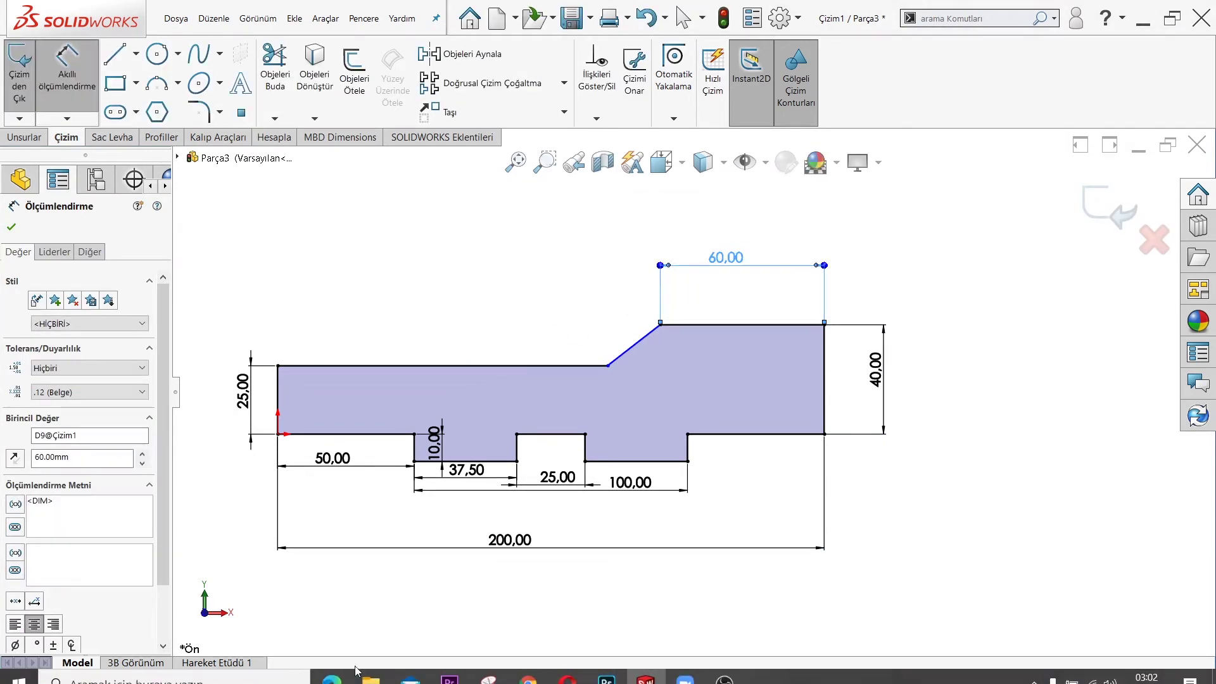
Step: Set the long top edge length to 100 and exit the finished sketch
click(332, 676)
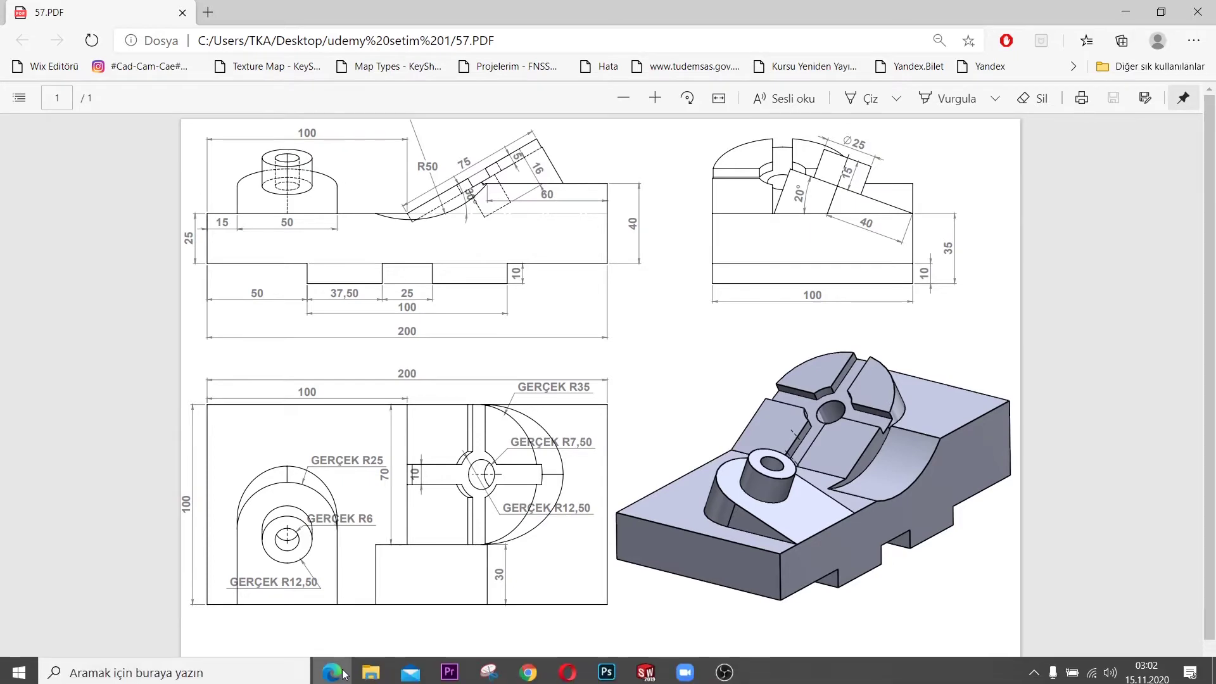
click(362, 672)
click(485, 367)
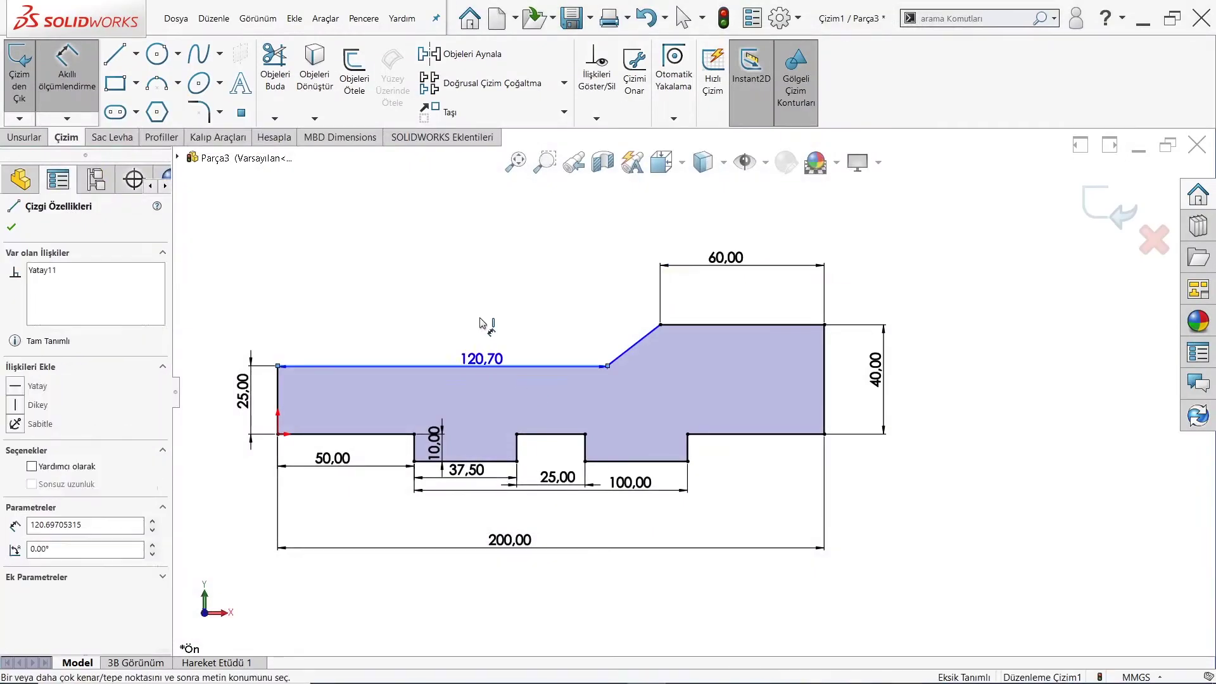
click(483, 320)
text(100)
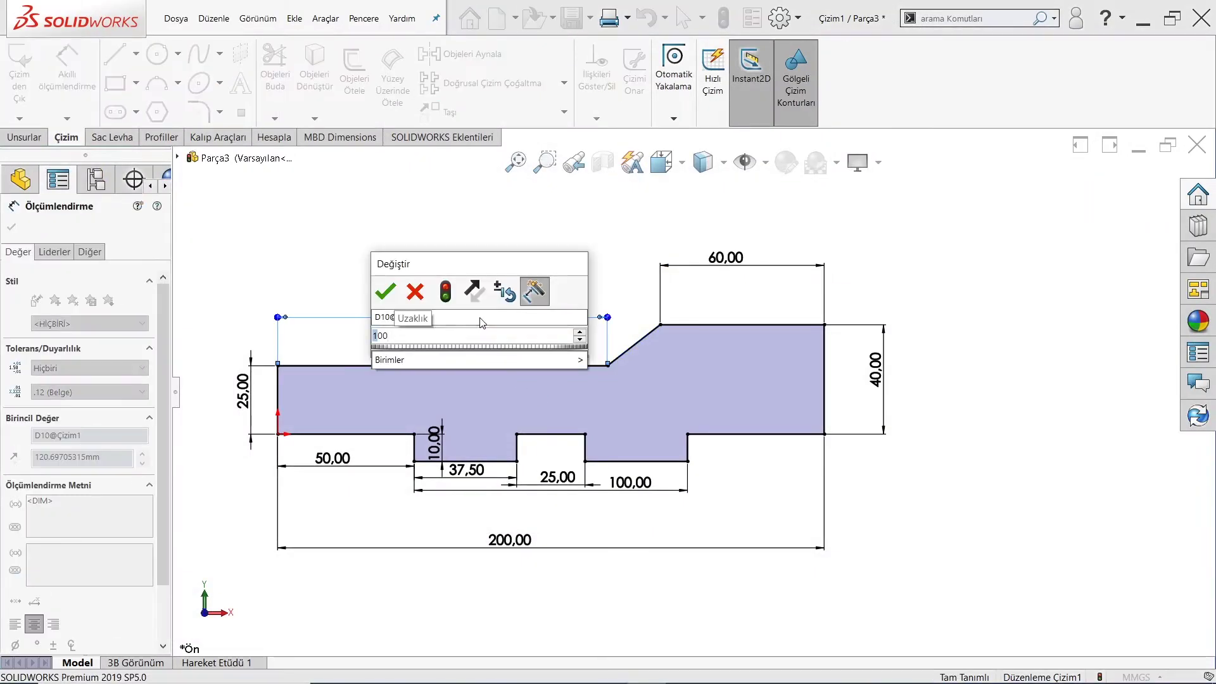
key(Return)
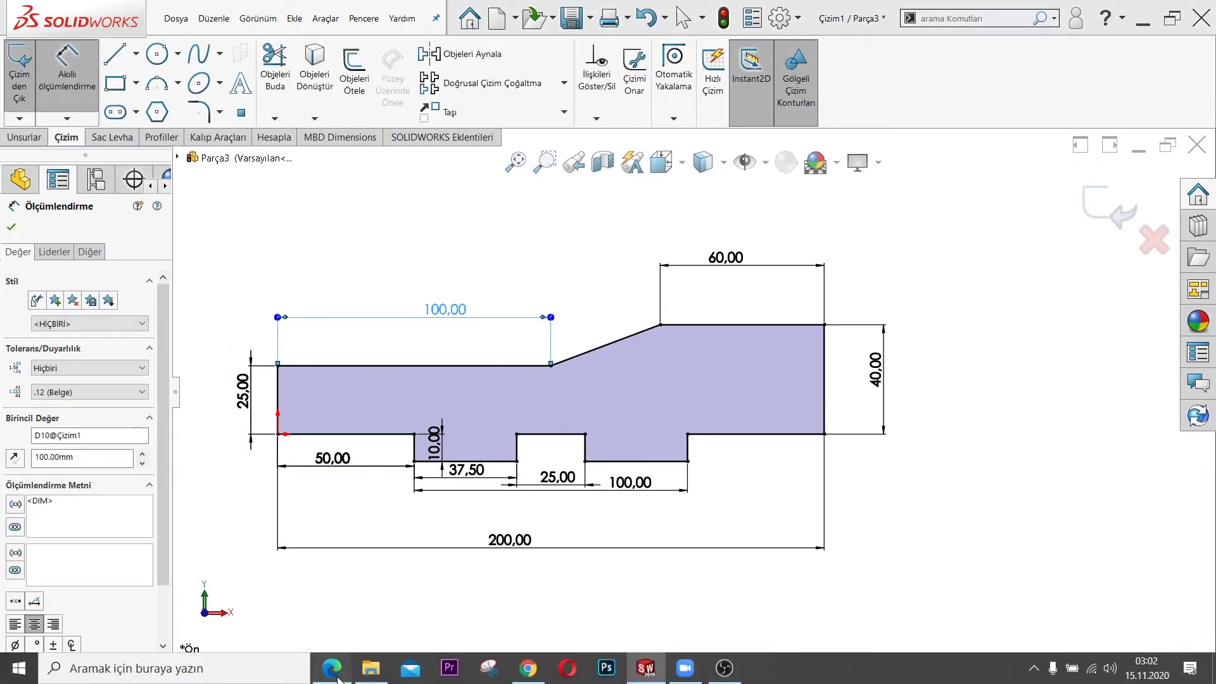
click(332, 668)
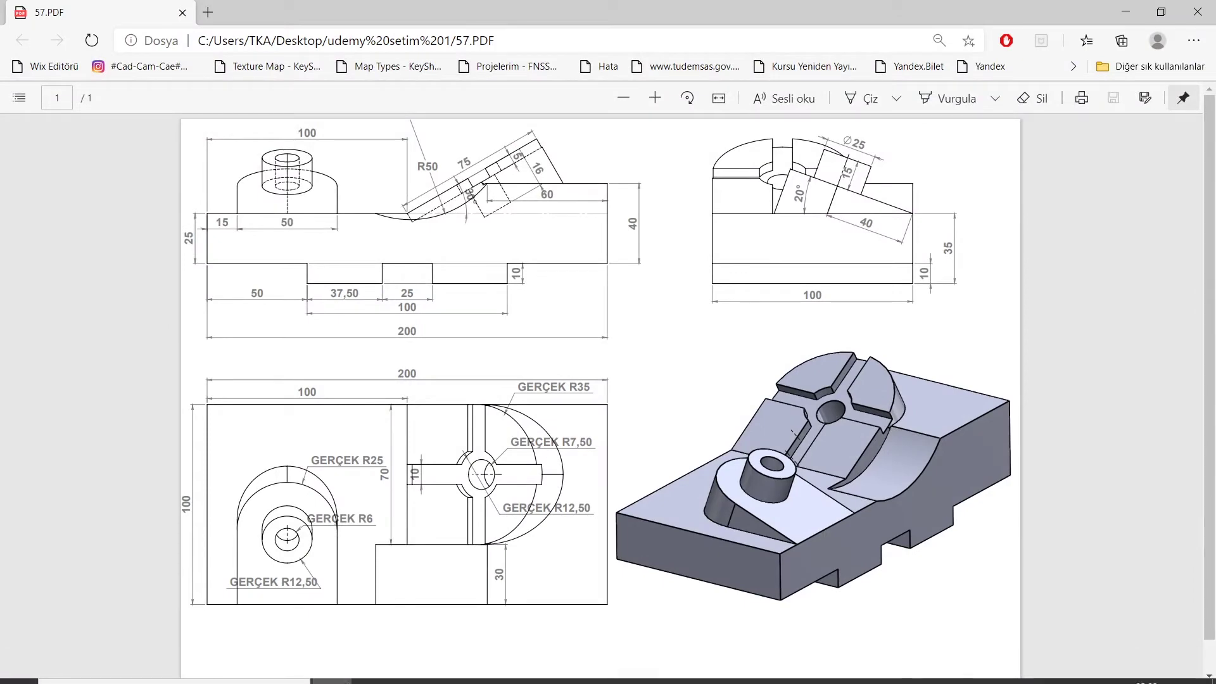
click(314, 678)
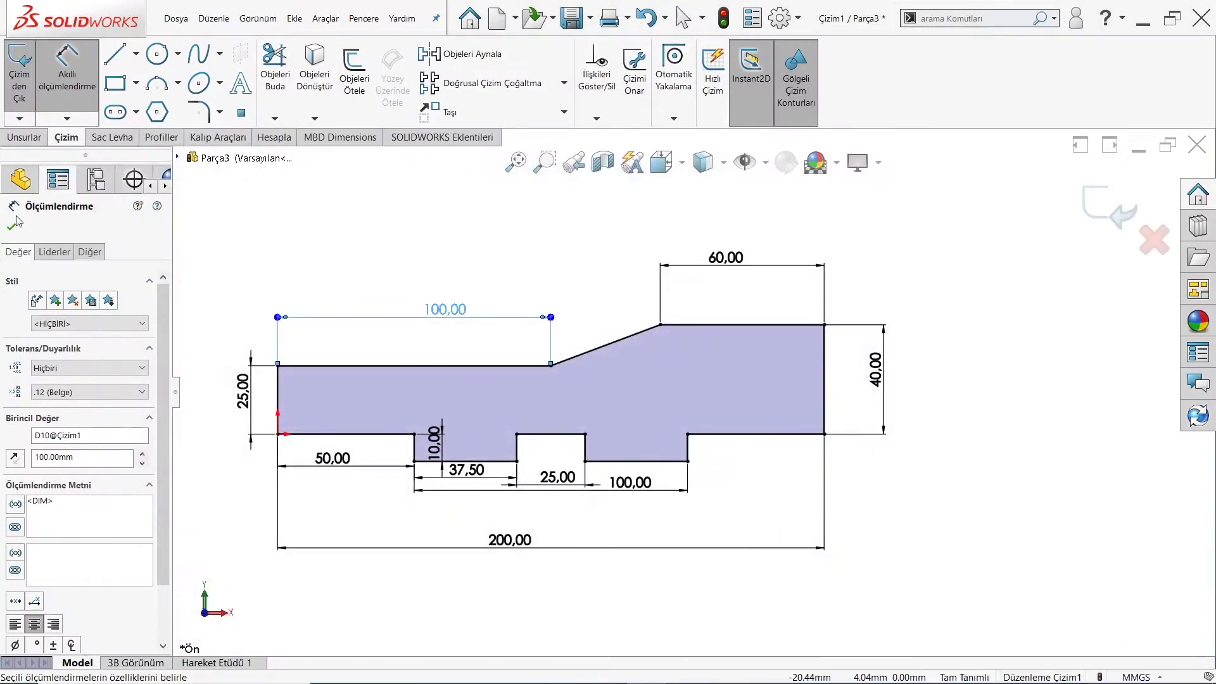
click(11, 227)
click(24, 137)
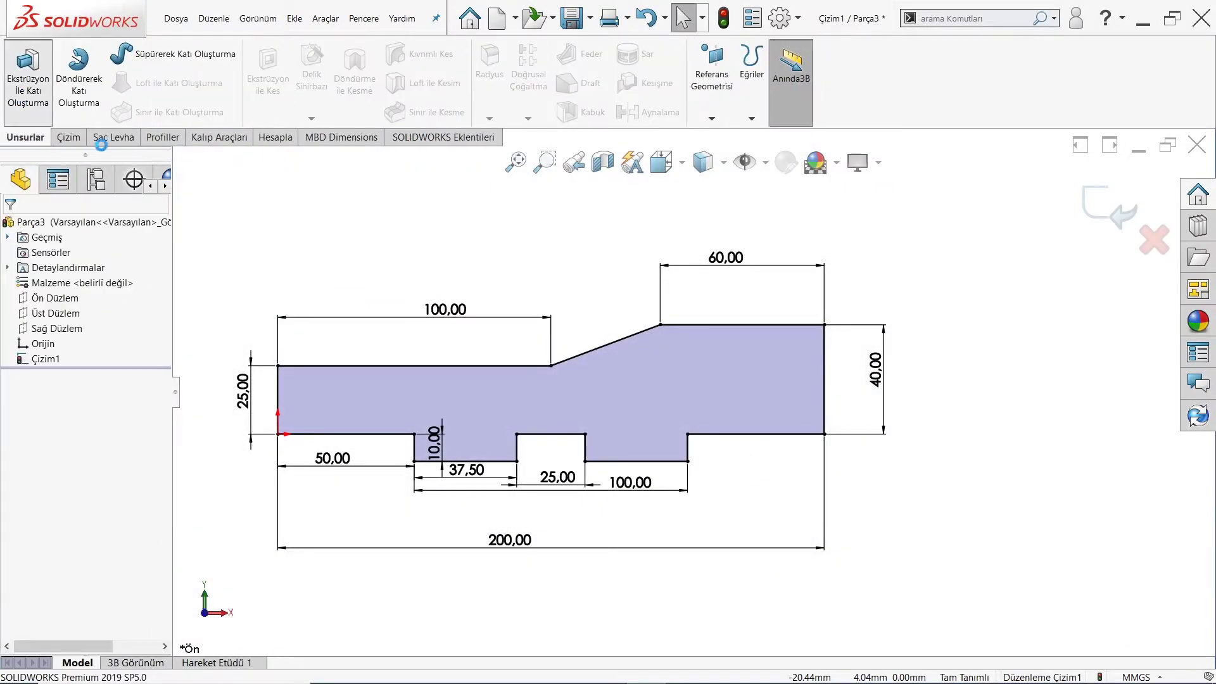
Step: Extrude the profile 100 mm with Mid Plane into a solid block and orbit to inspect it
click(89, 315)
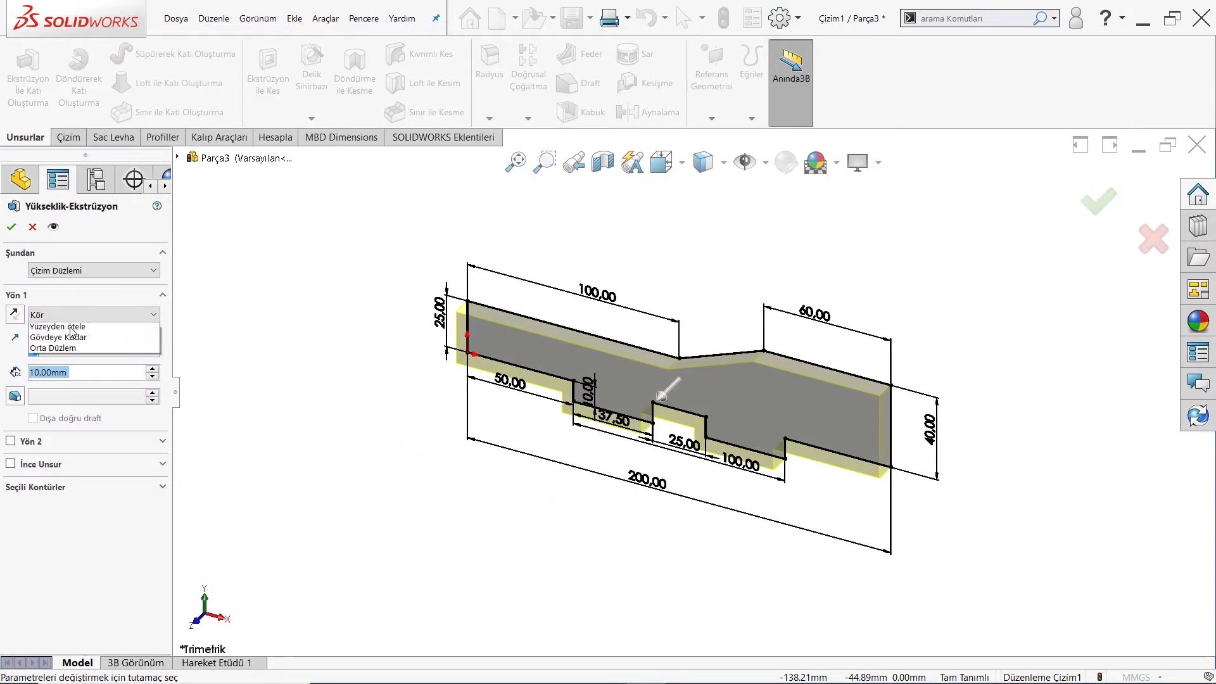
click(49, 381)
text(100)
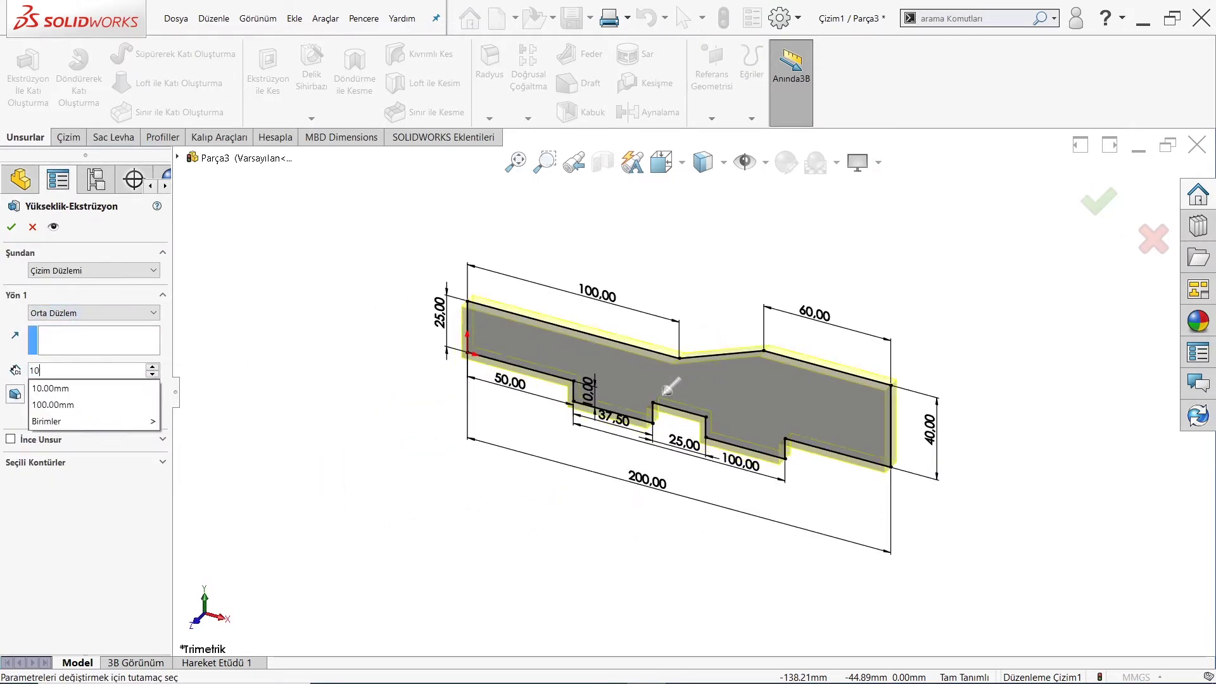
key(Return)
key(Return)
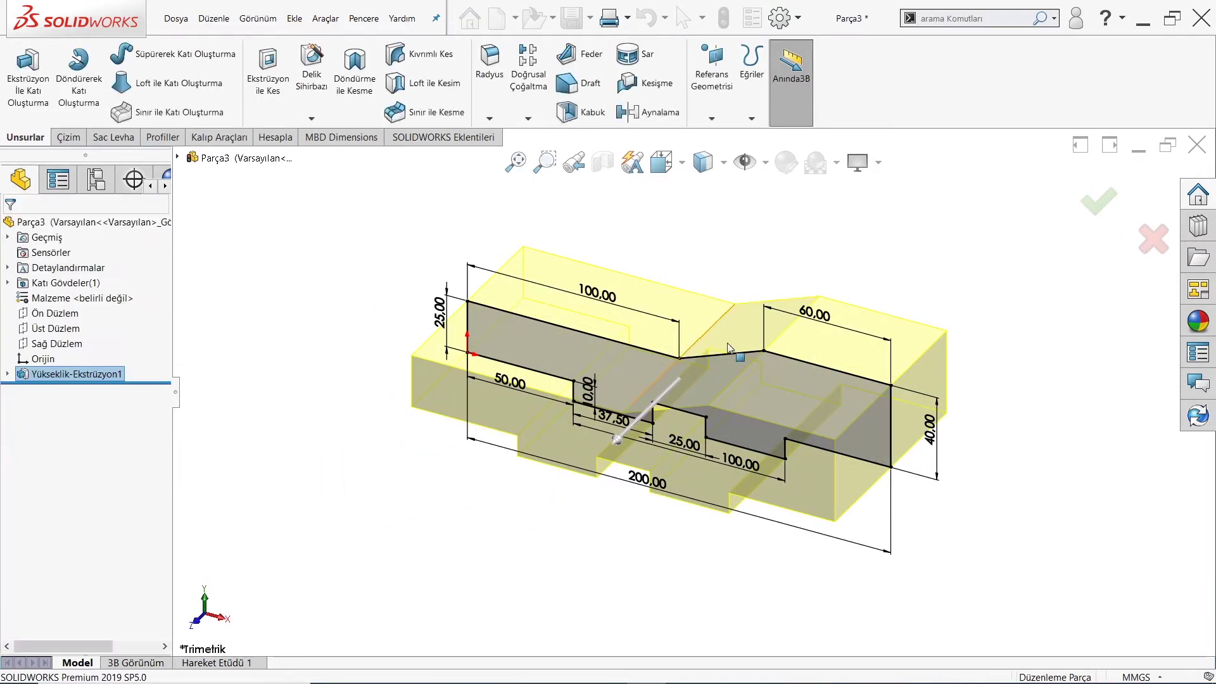
mouse_move(809, 391)
middle_down()
mouse_move(896, 330)
mouse_move(912, 458)
middle_up()
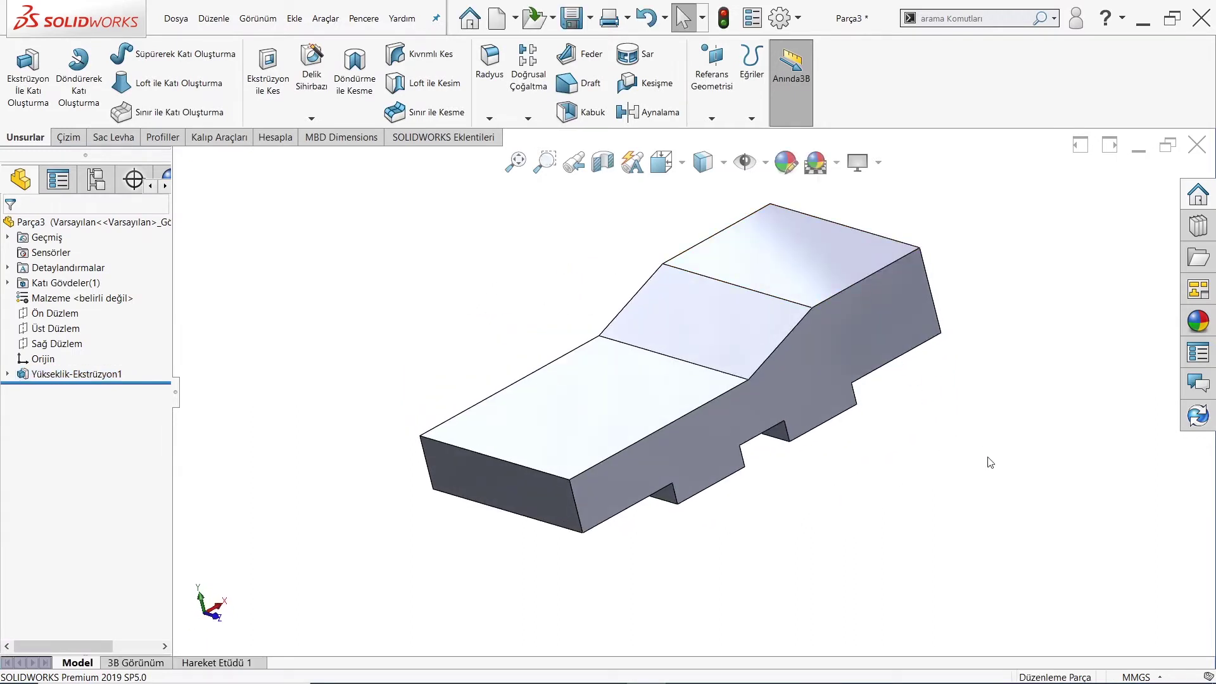
middle_drag(814, 380, 769, 431)
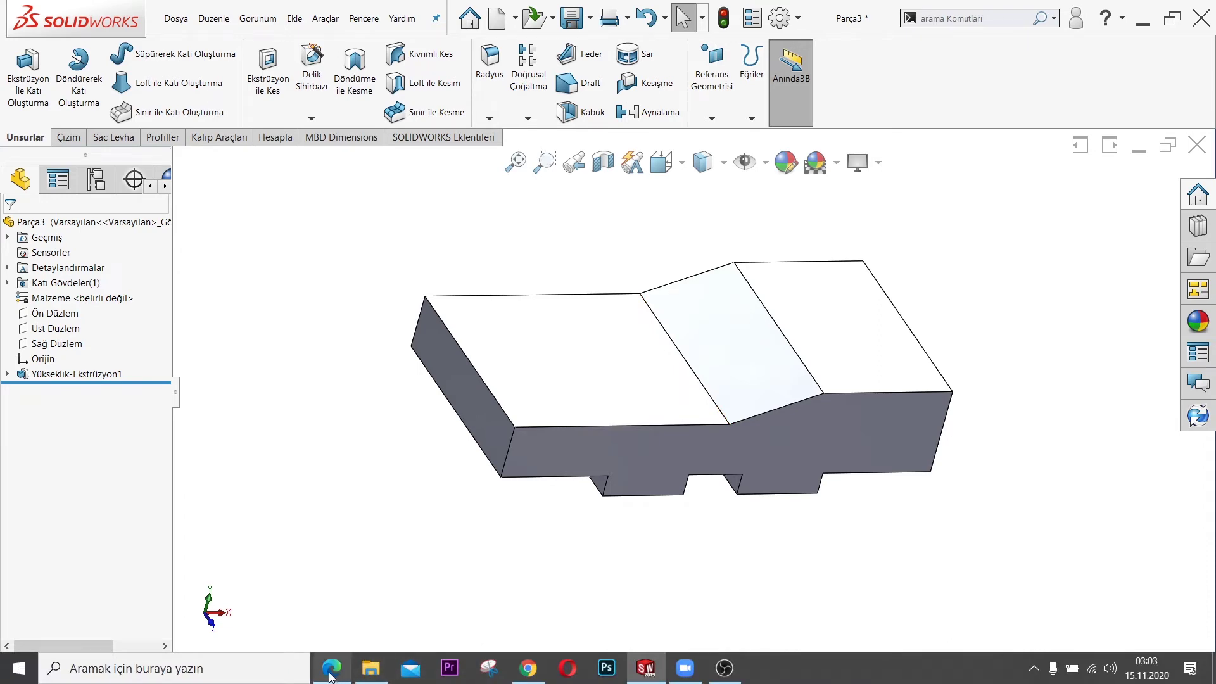
Step: Compare the block against the 57.PDF drawing in Edge, then return to SOLIDWORKS
click(331, 670)
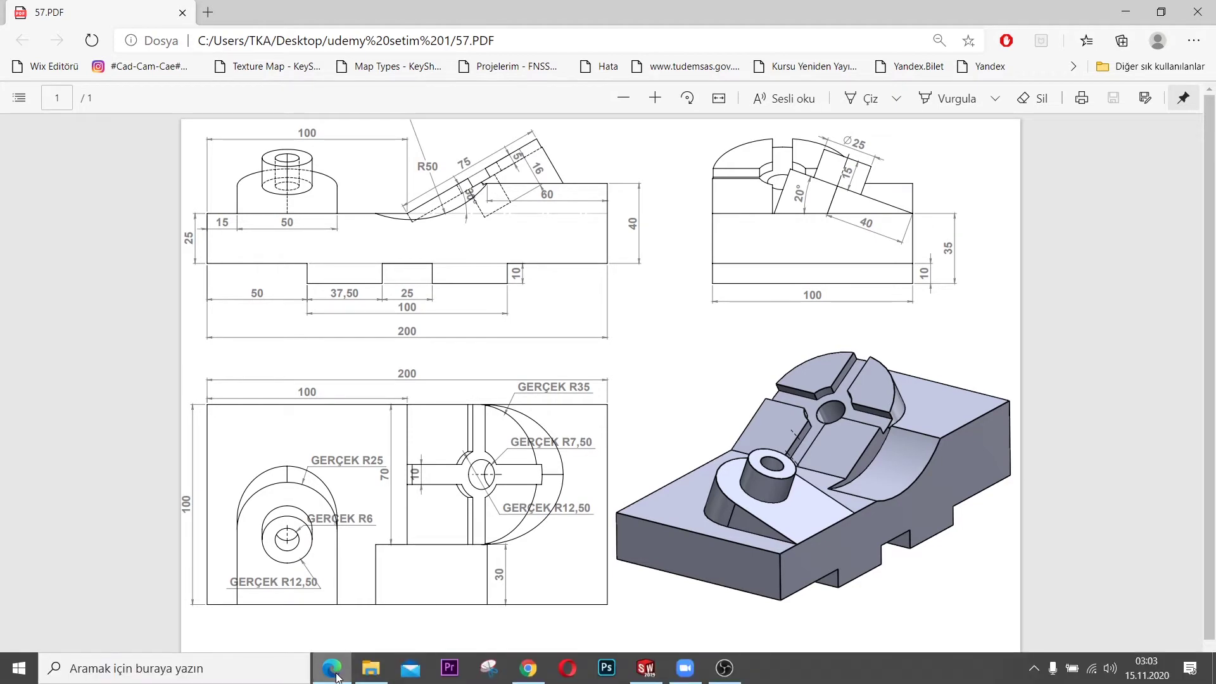
click(337, 678)
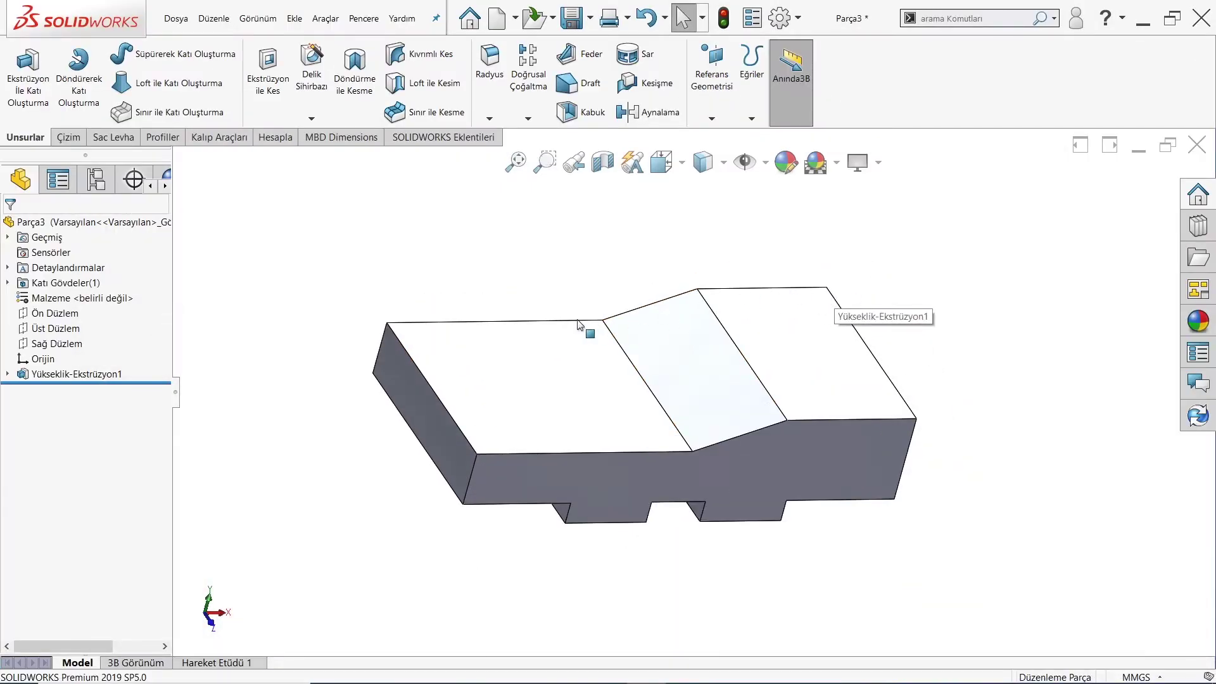
scroll(578, 325, down, 1)
click(711, 106)
Step: Create plane Düzlem1 through the lower top face's edge at 20° to that face, flipped
click(722, 134)
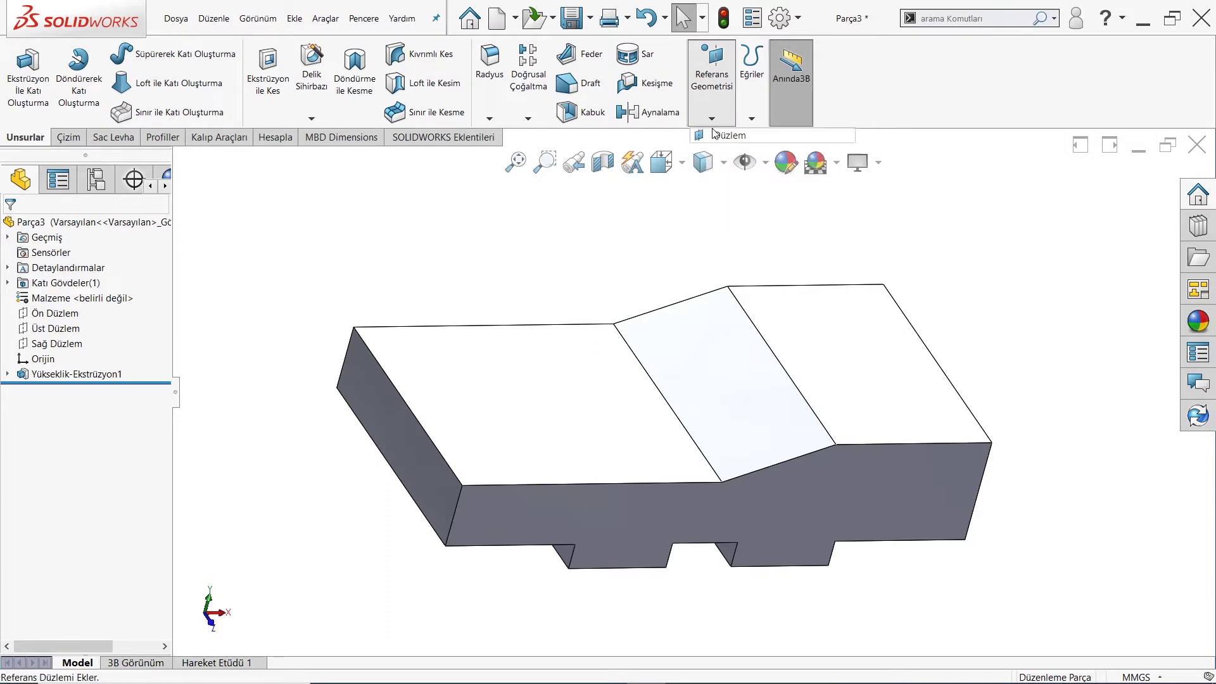
click(525, 485)
click(449, 421)
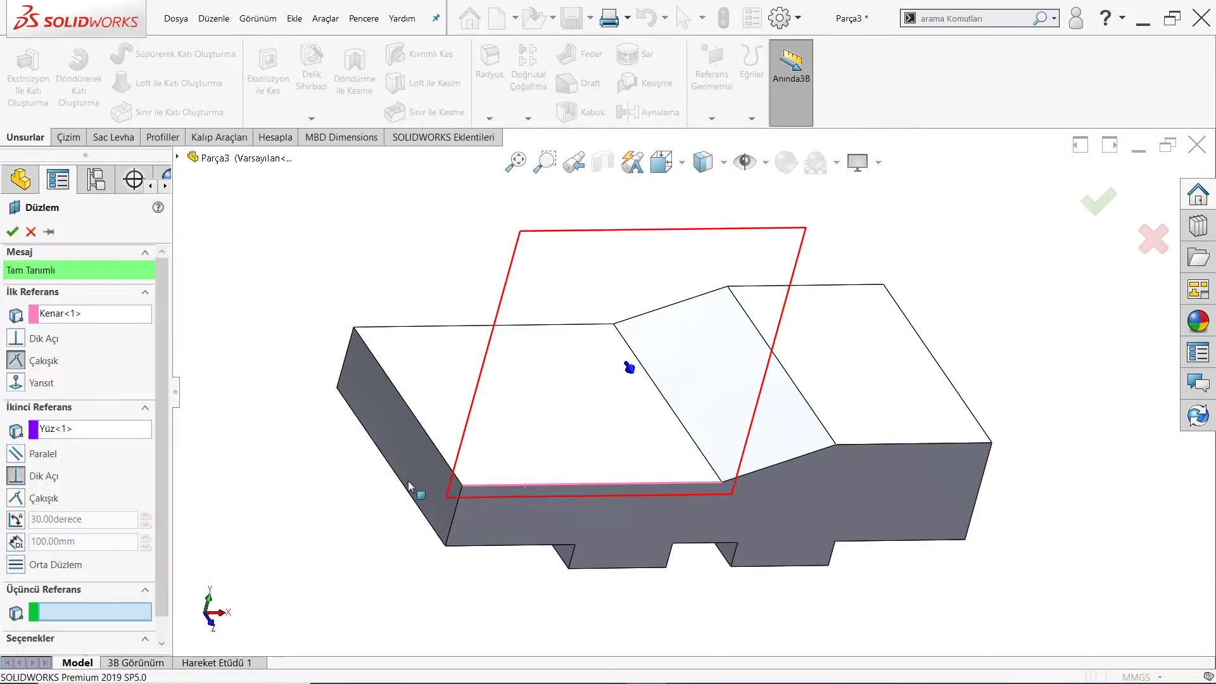
click(16, 519)
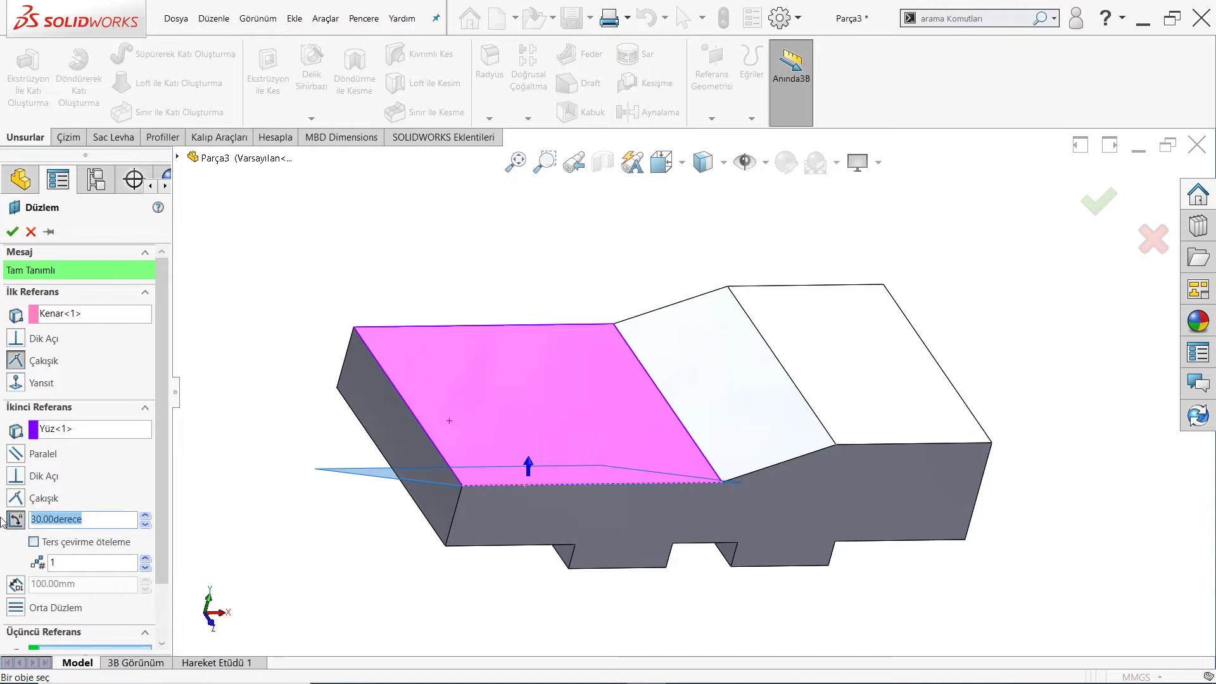
text(20)
key(Return)
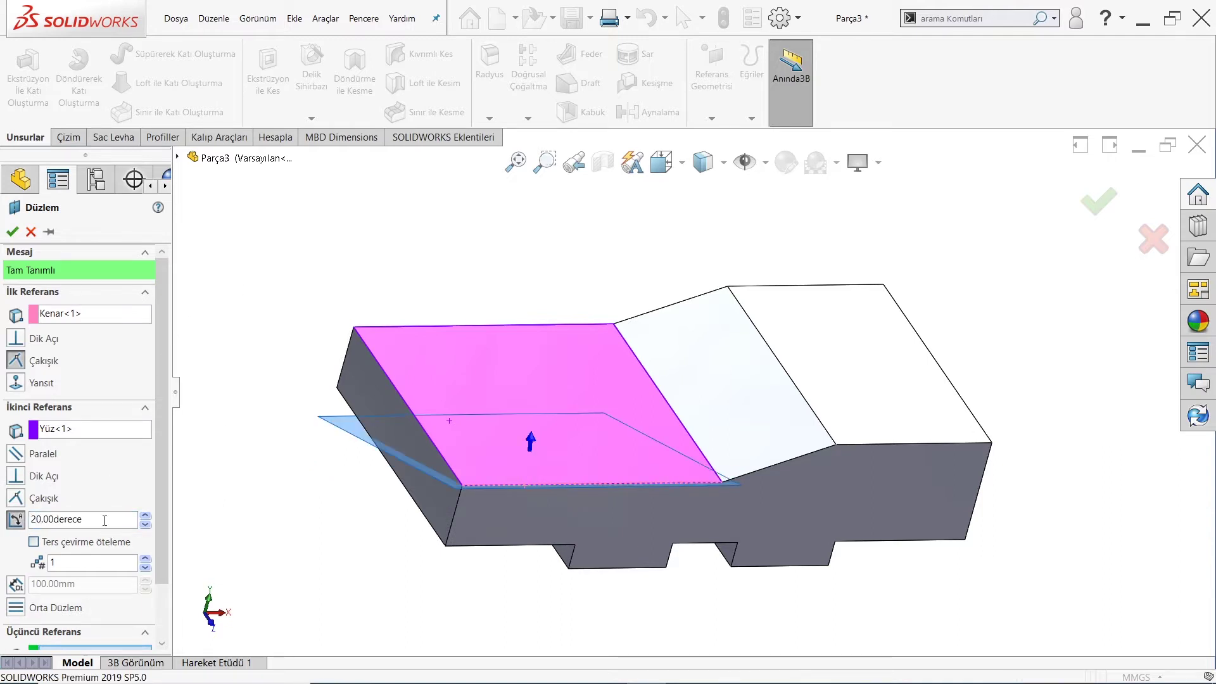
click(34, 542)
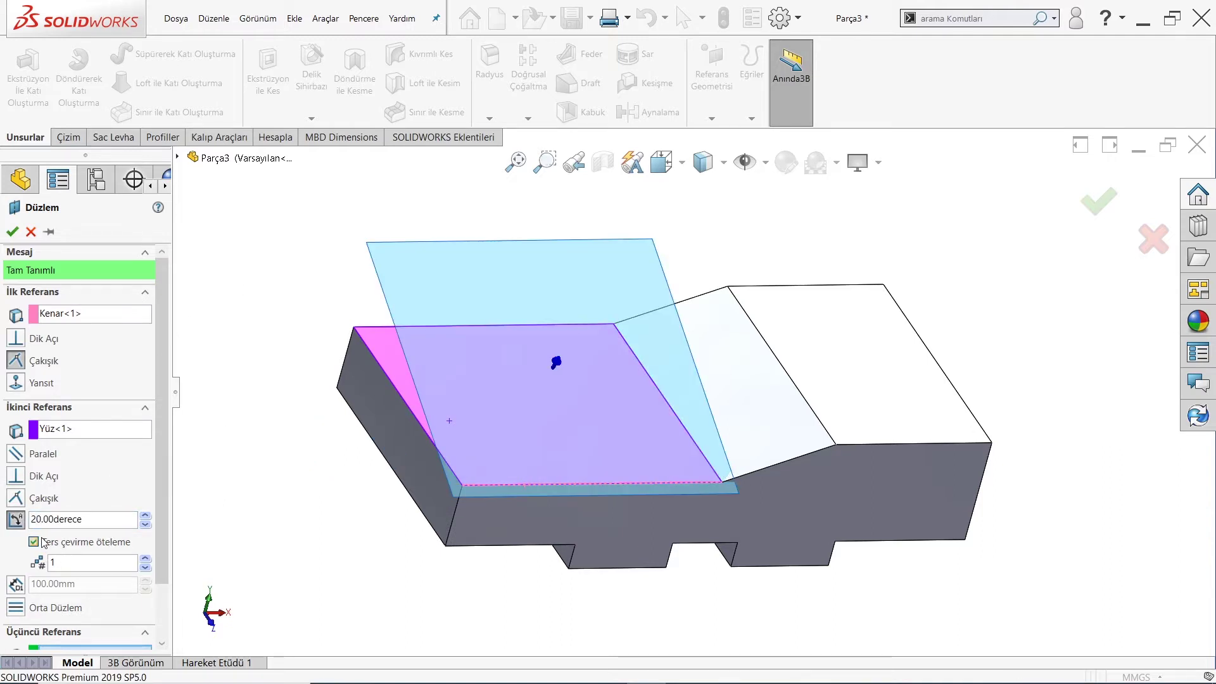
click(12, 231)
key(ctrl+8)
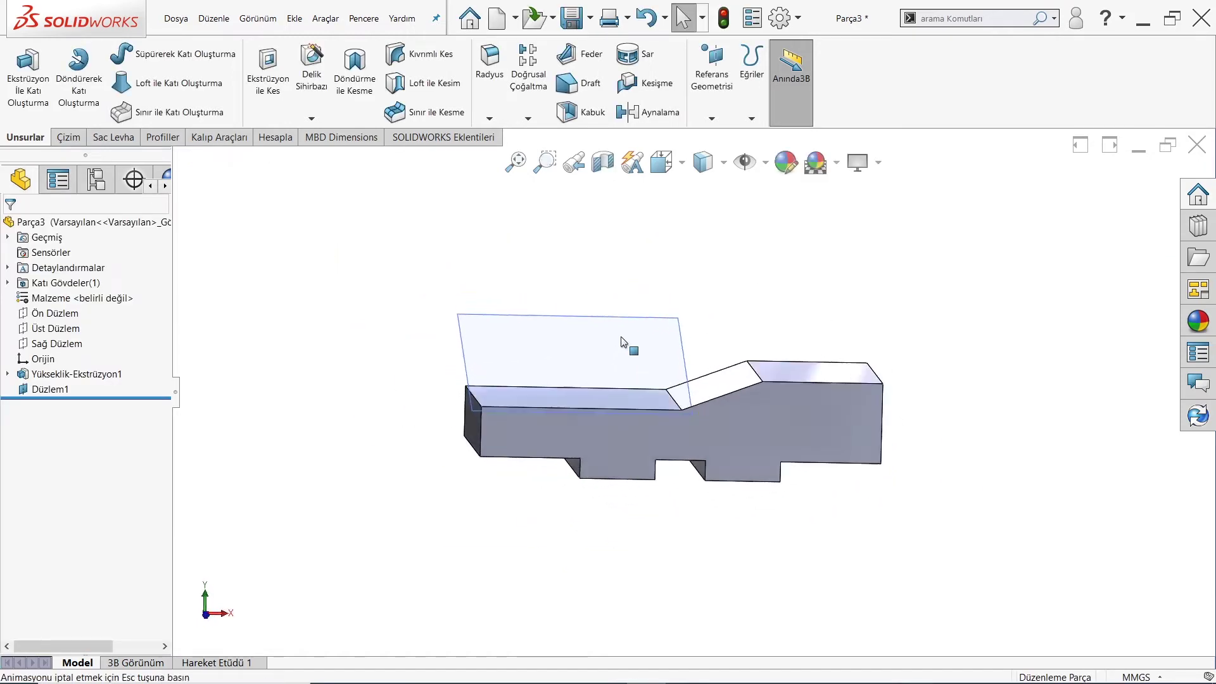
Step: Open a new sketch on the angled plane and view it face-on
click(623, 342)
click(626, 304)
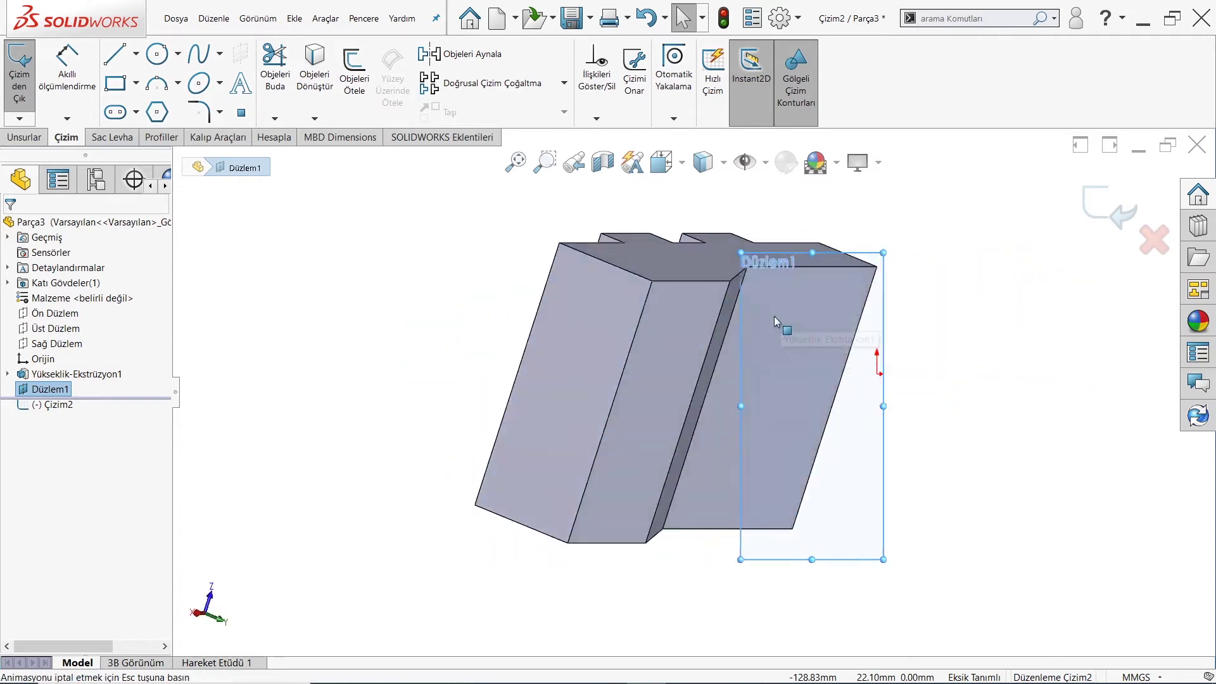
mouse_move(863, 426)
middle_down()
mouse_move(889, 193)
mouse_move(944, 494)
mouse_move(857, 516)
mouse_move(867, 273)
mouse_move(898, 481)
mouse_move(882, 429)
mouse_move(893, 342)
mouse_move(859, 358)
mouse_move(847, 385)
middle_up()
click(661, 162)
click(788, 234)
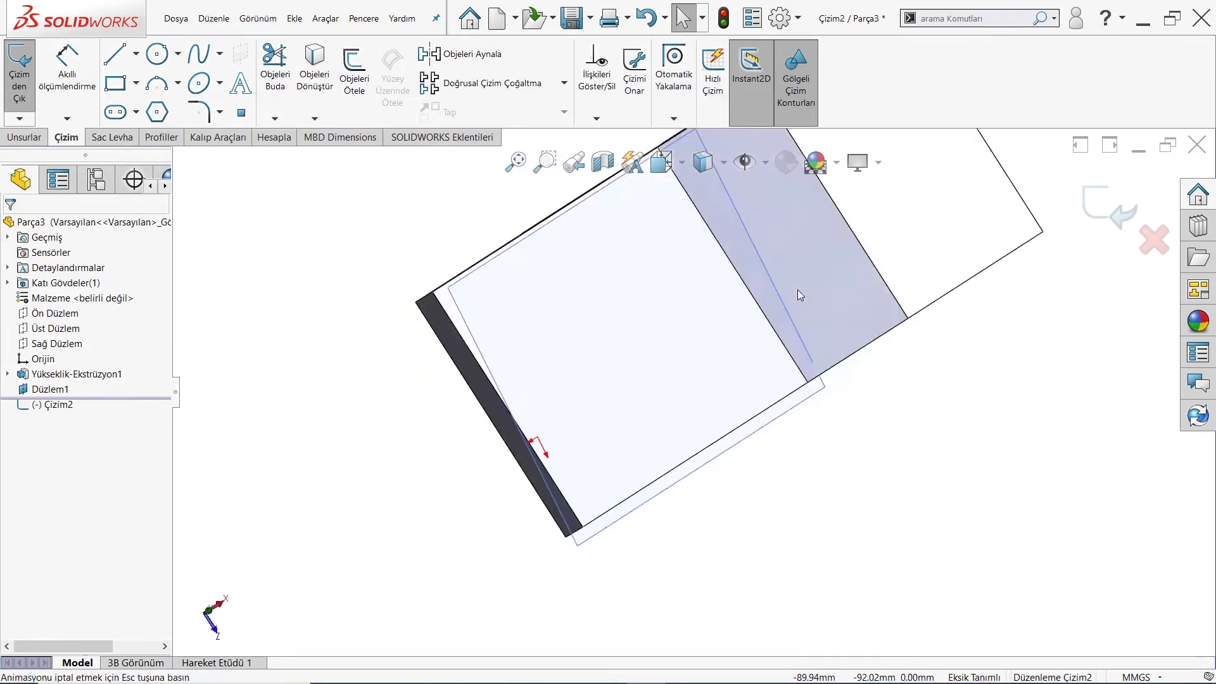
middle_drag(947, 421, 895, 446)
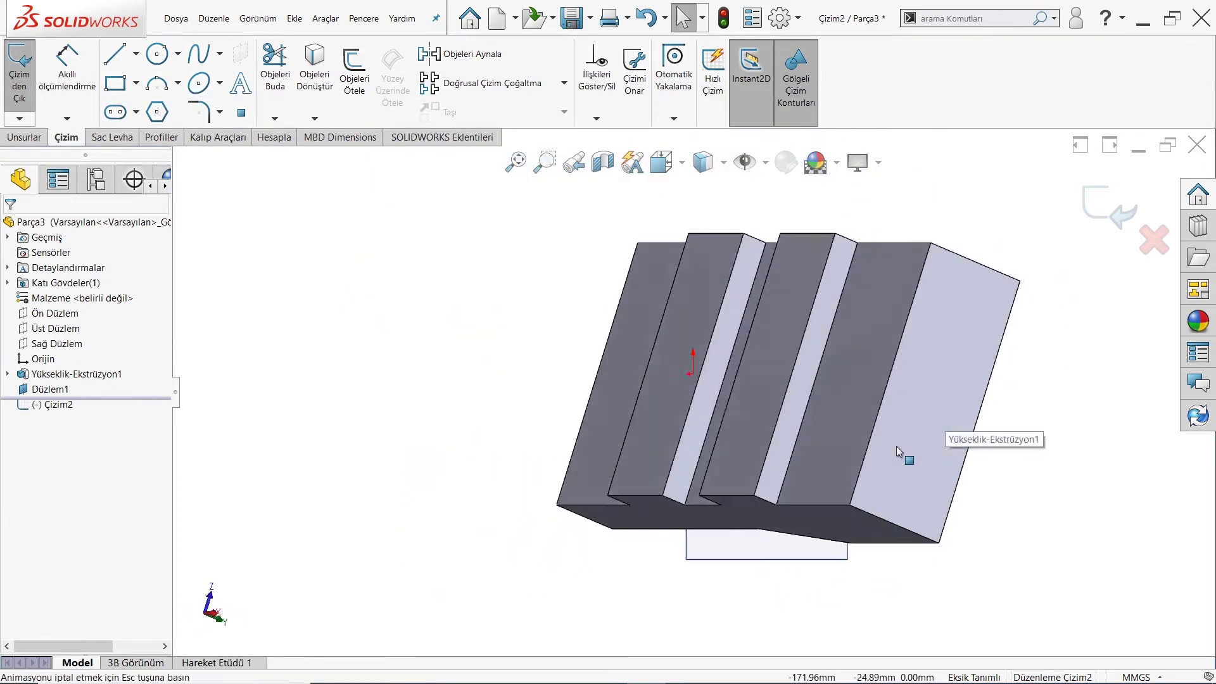
mouse_move(801, 543)
middle_down()
mouse_move(850, 312)
mouse_move(796, 375)
middle_up()
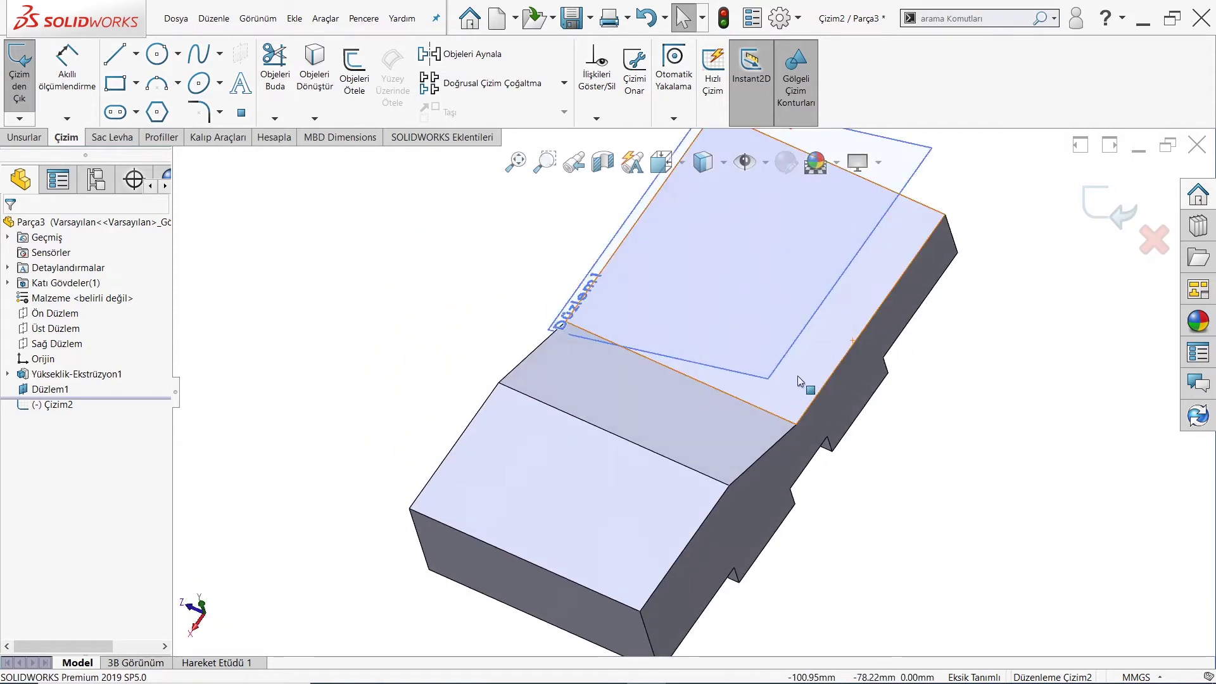
click(797, 375)
key(ctrl+8)
click(661, 162)
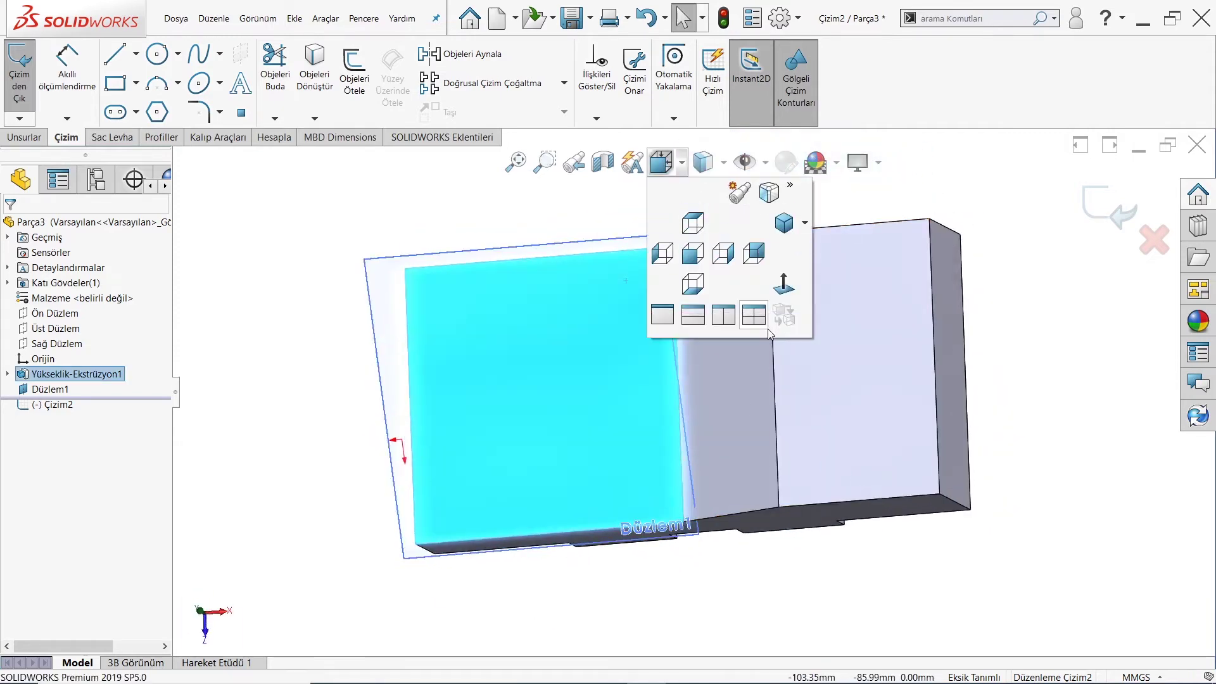
click(786, 285)
click(205, 323)
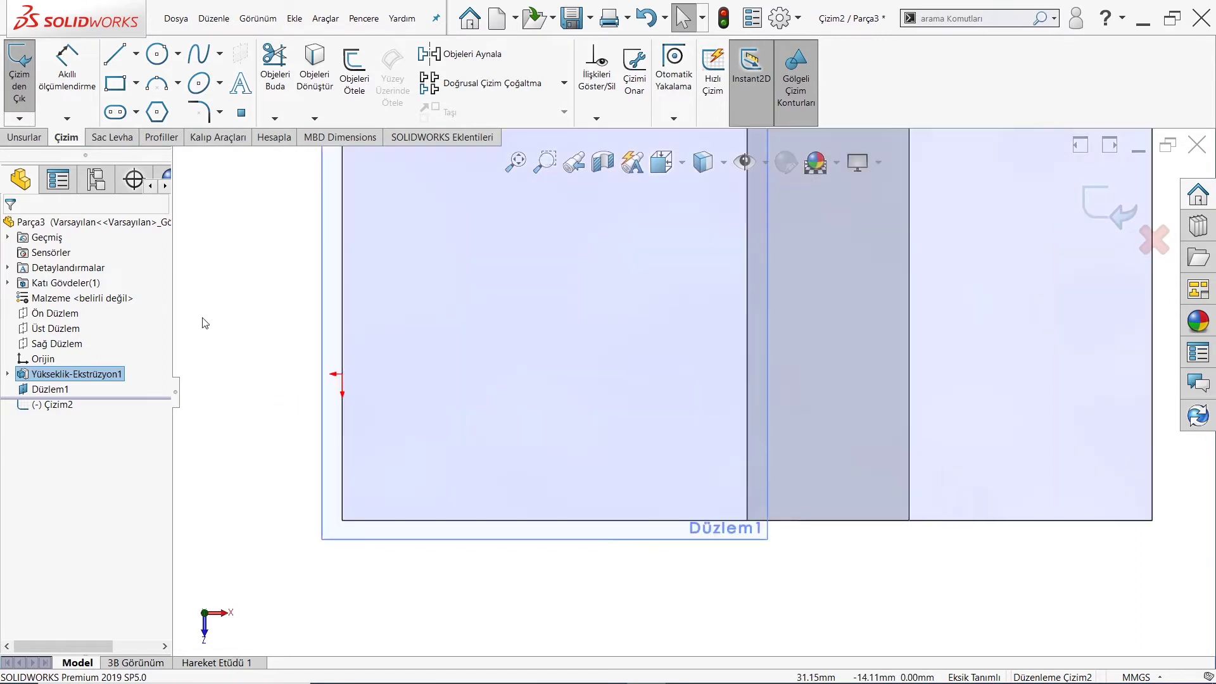
Step: Draw a rectangle rising from the plane's bottom edge, then check the reference PDF
click(115, 83)
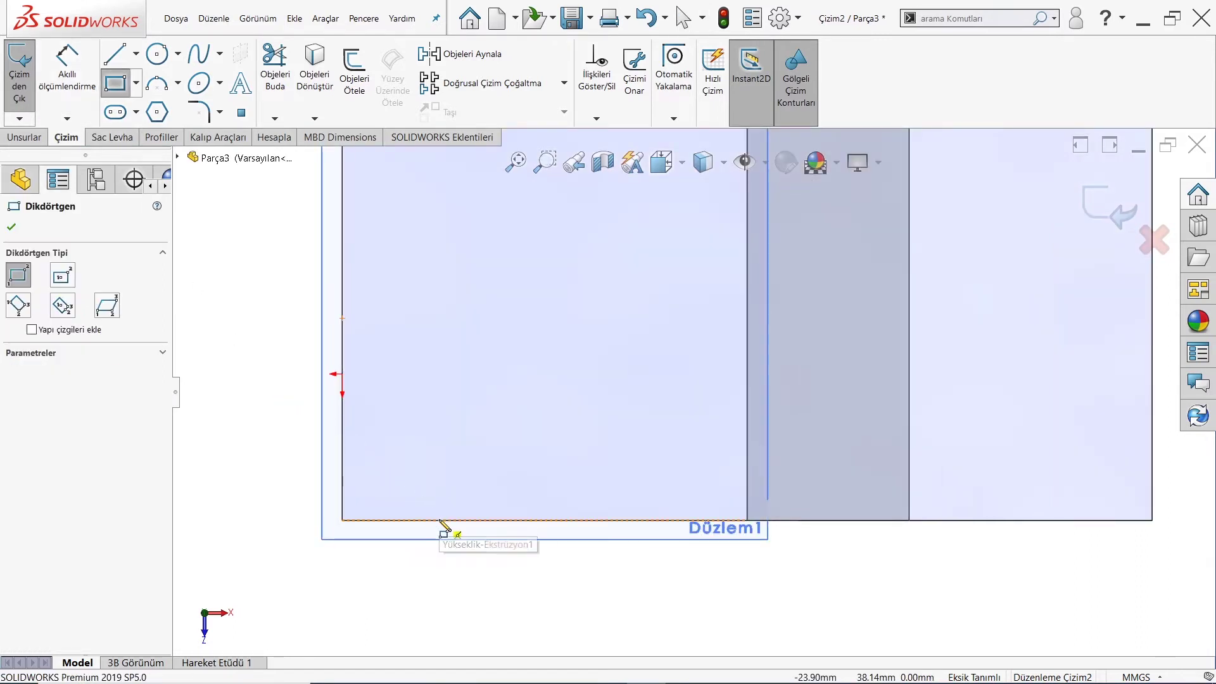
mouse_move(443, 524)
mouse_down()
mouse_move(494, 345)
mouse_move(613, 297)
mouse_up()
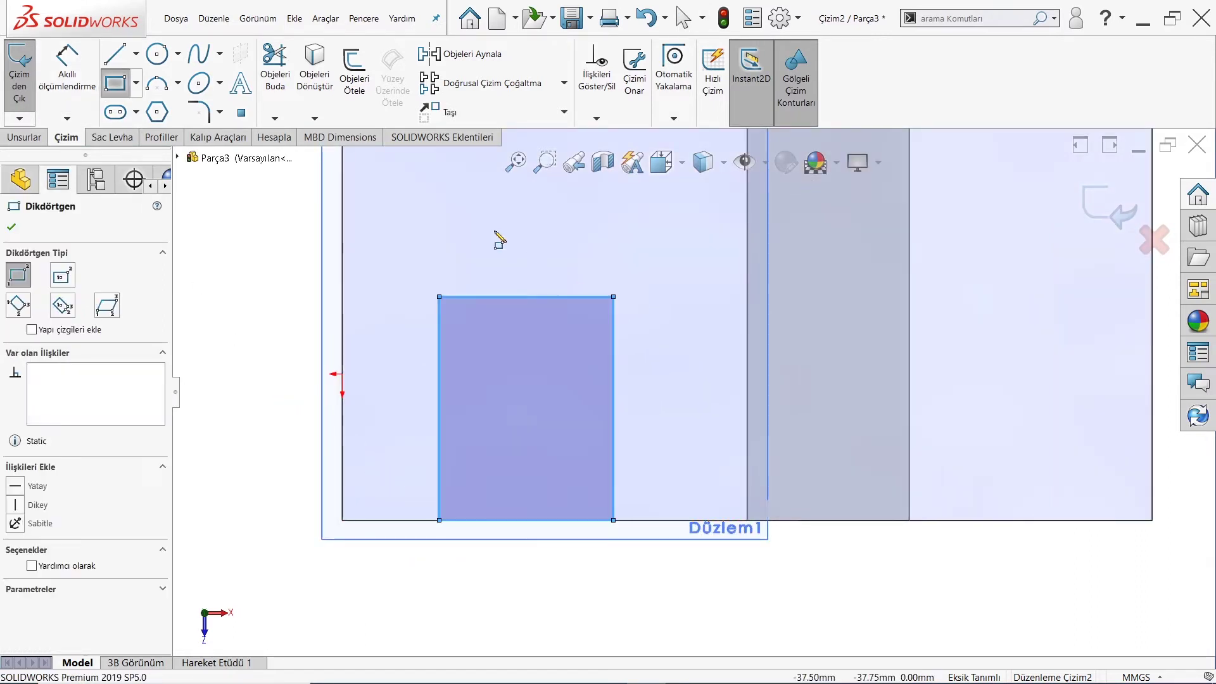
right_click(525, 254)
key(Escape)
right_click(396, 405)
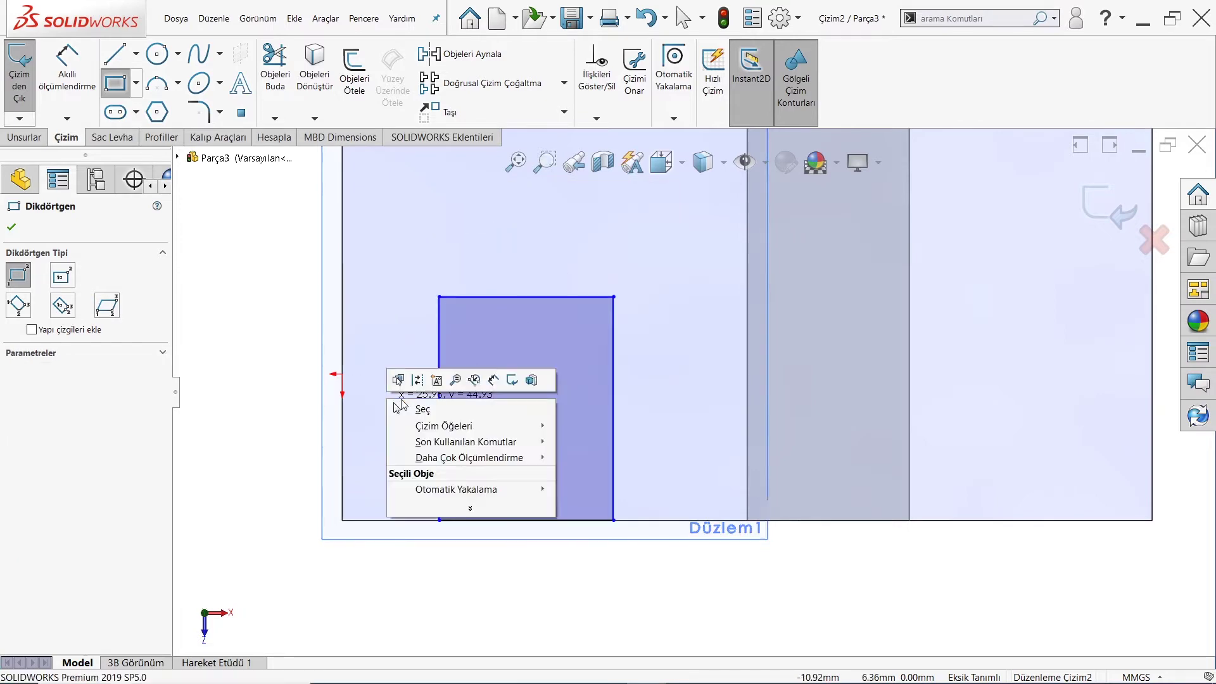
click(418, 409)
click(332, 668)
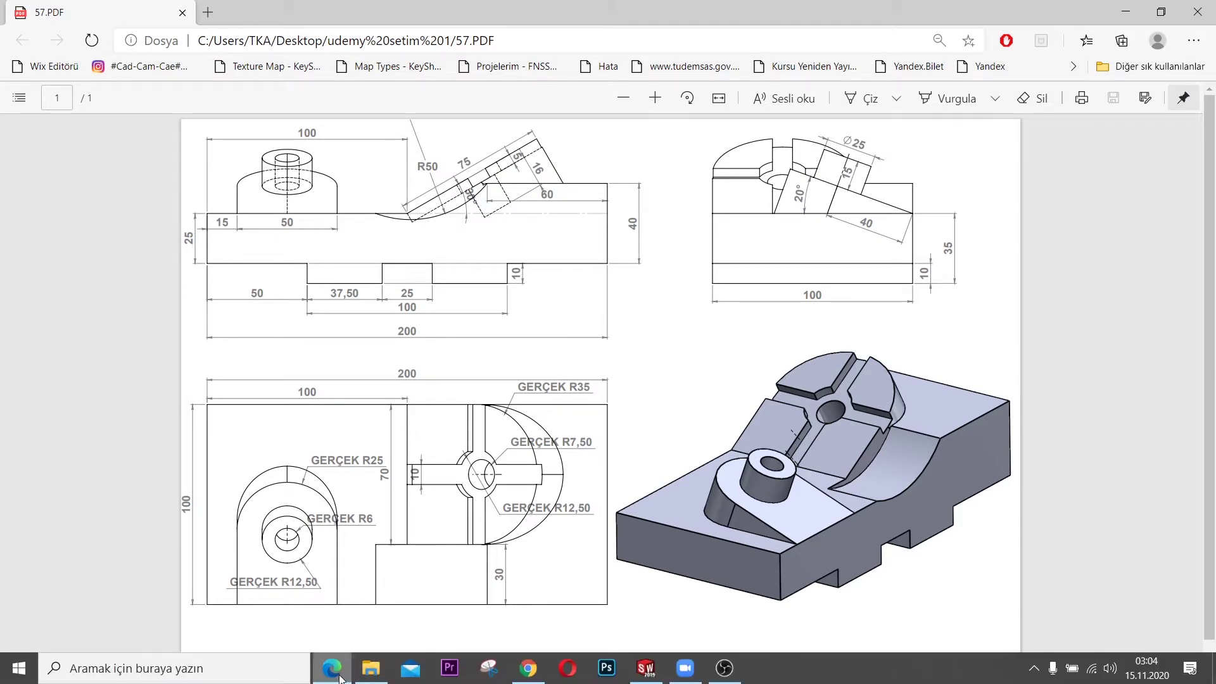
click(372, 668)
Step: Dimension the rectangle 15 from the block's left edge and 50 wide
key(d)
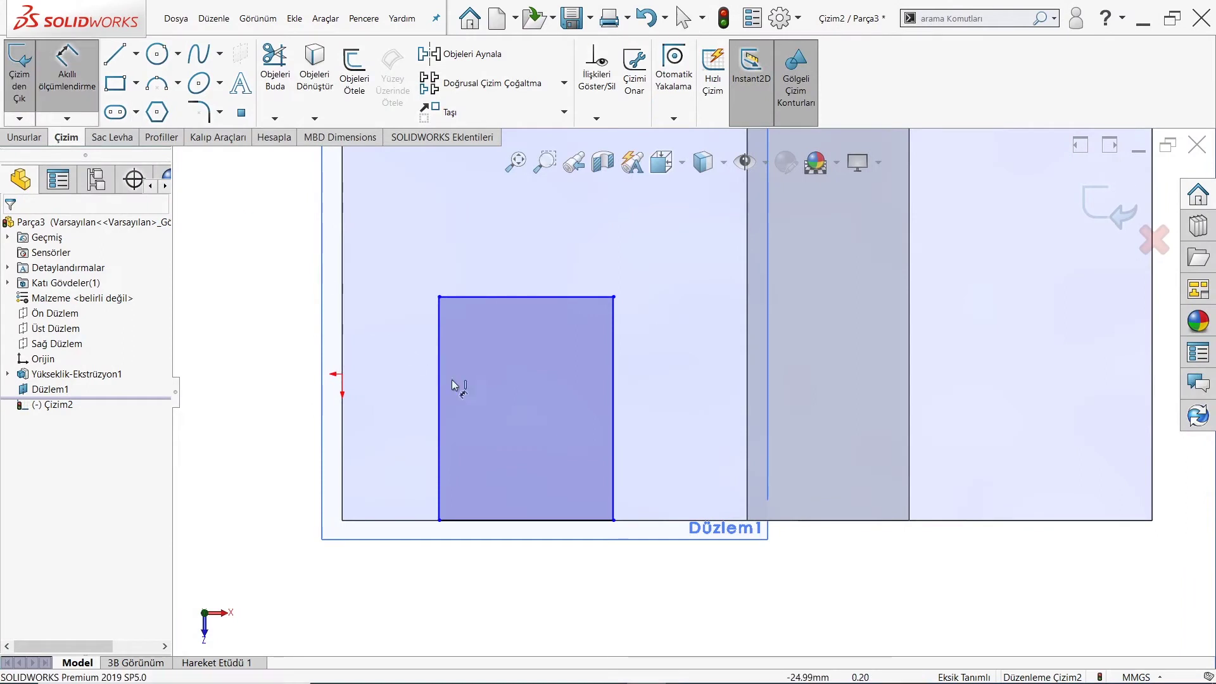
click(442, 375)
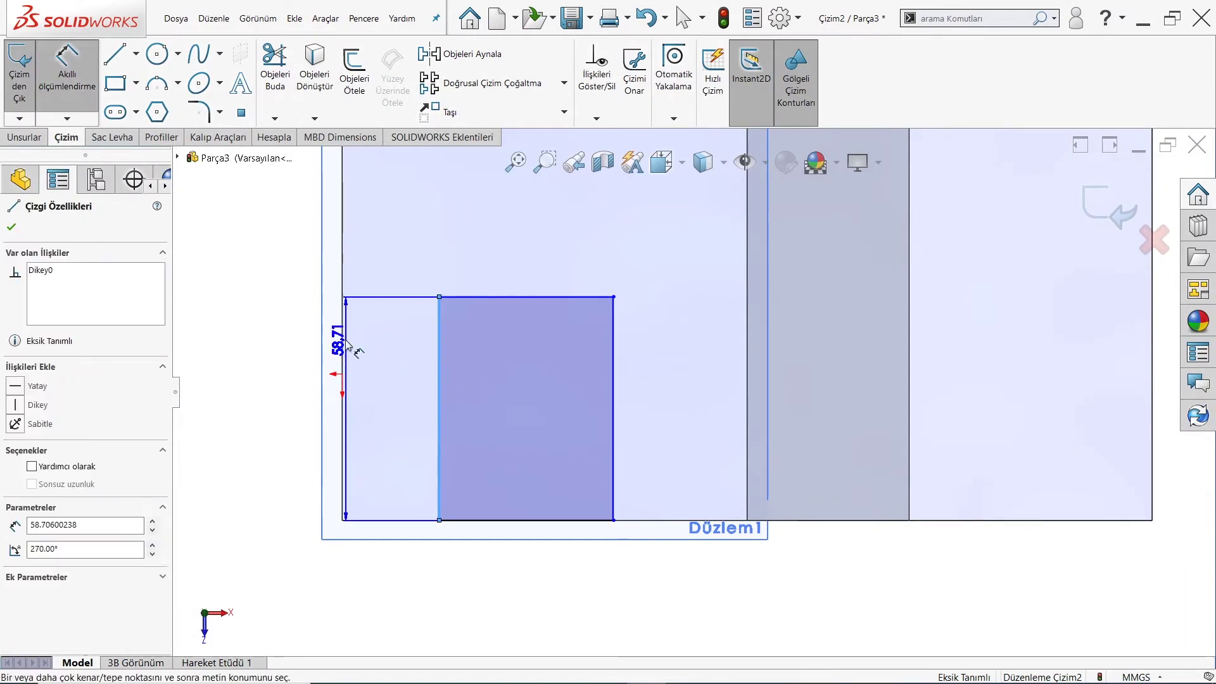
click(346, 342)
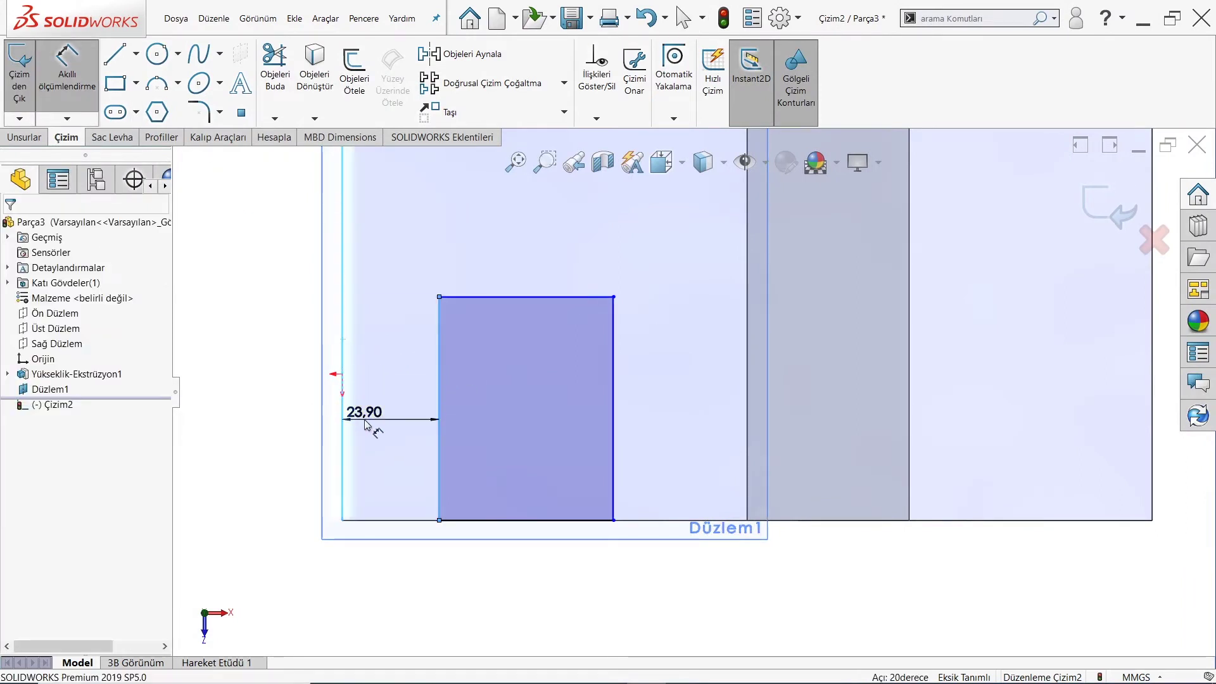
click(364, 425)
text(15)
key(Return)
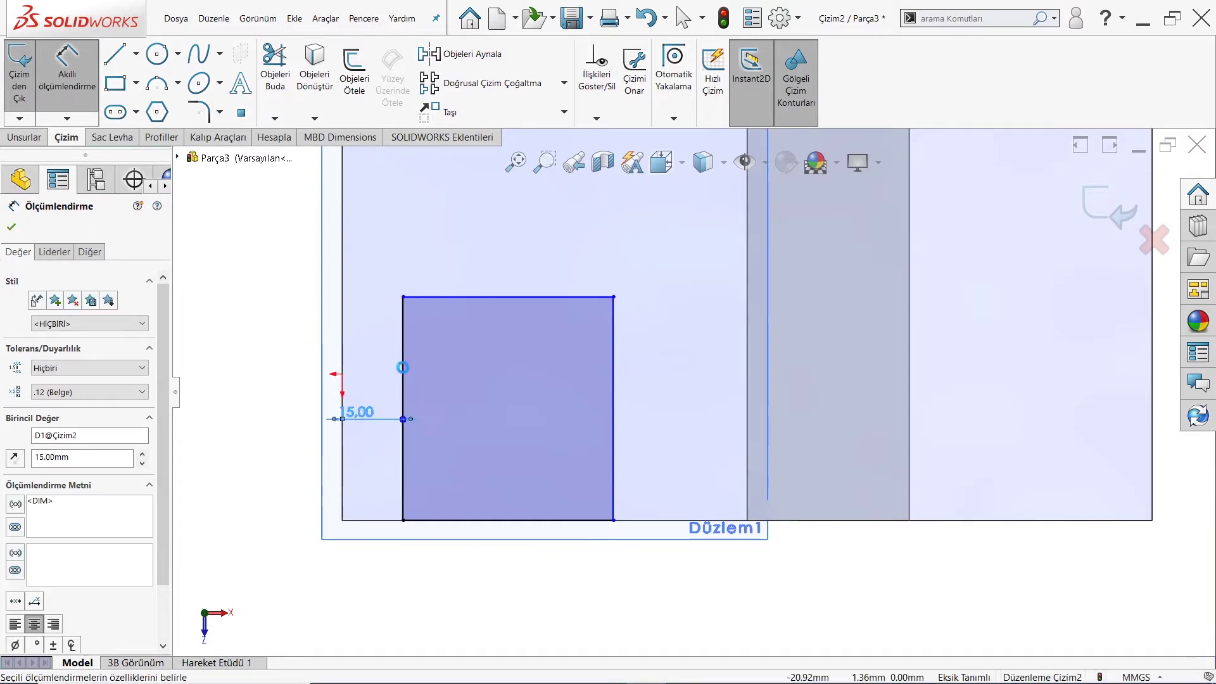
click(401, 367)
click(613, 386)
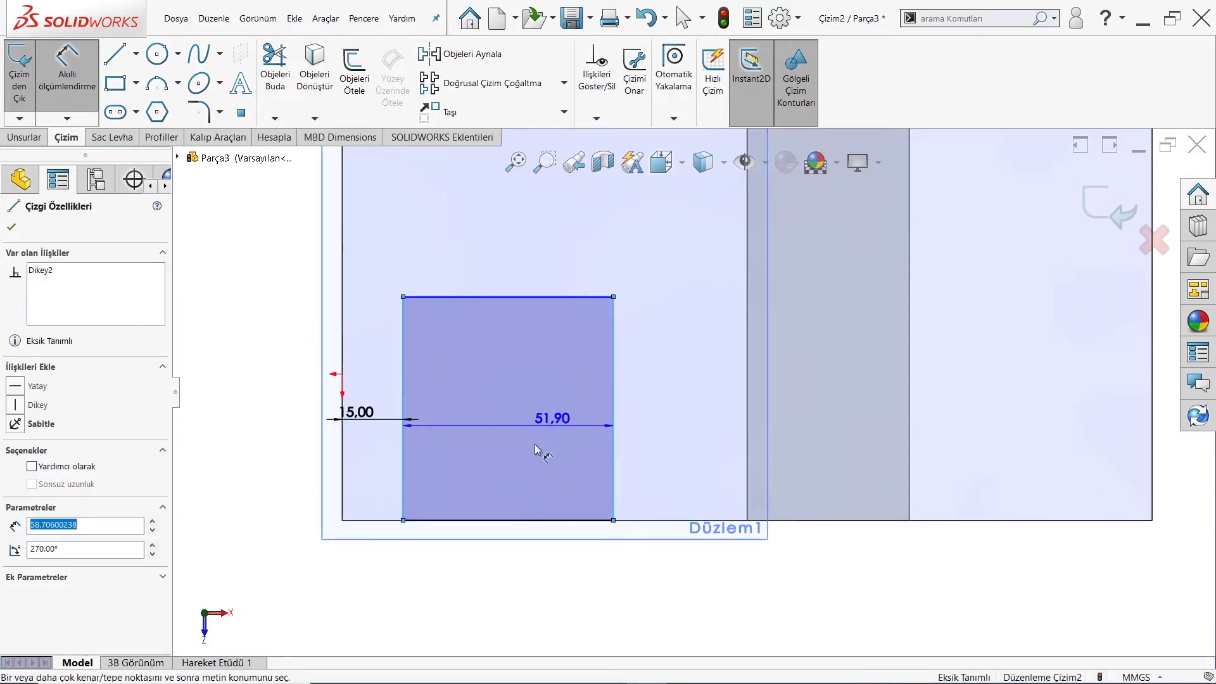
click(514, 476)
text(50)
key(Return)
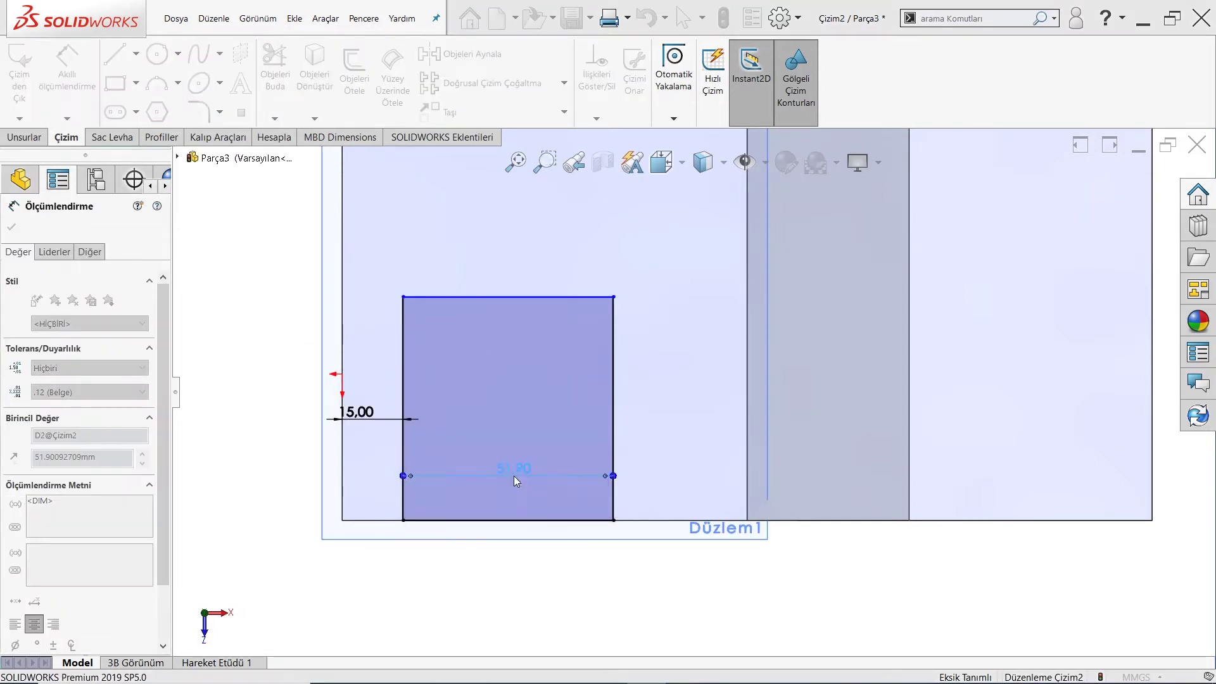
right_click(515, 477)
click(539, 360)
scroll(625, 438, up, 2)
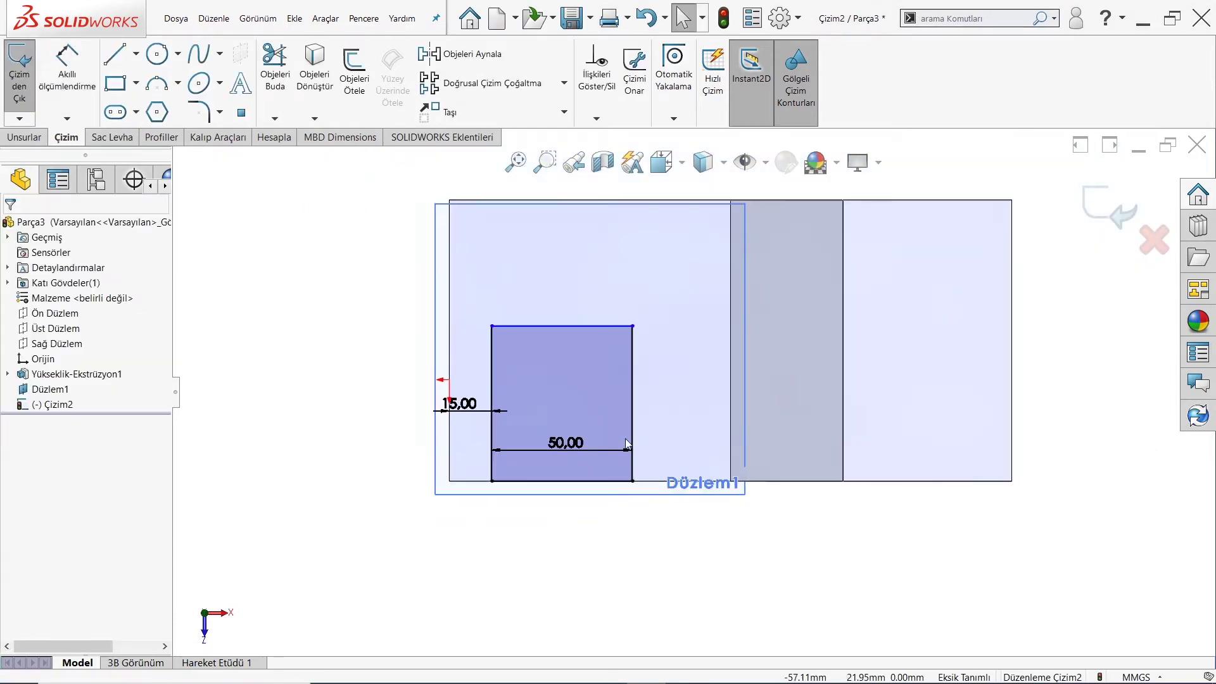
scroll(675, 363, down, 3)
Step: After checking the drawing, dimension the rectangle's height to 65
click(332, 669)
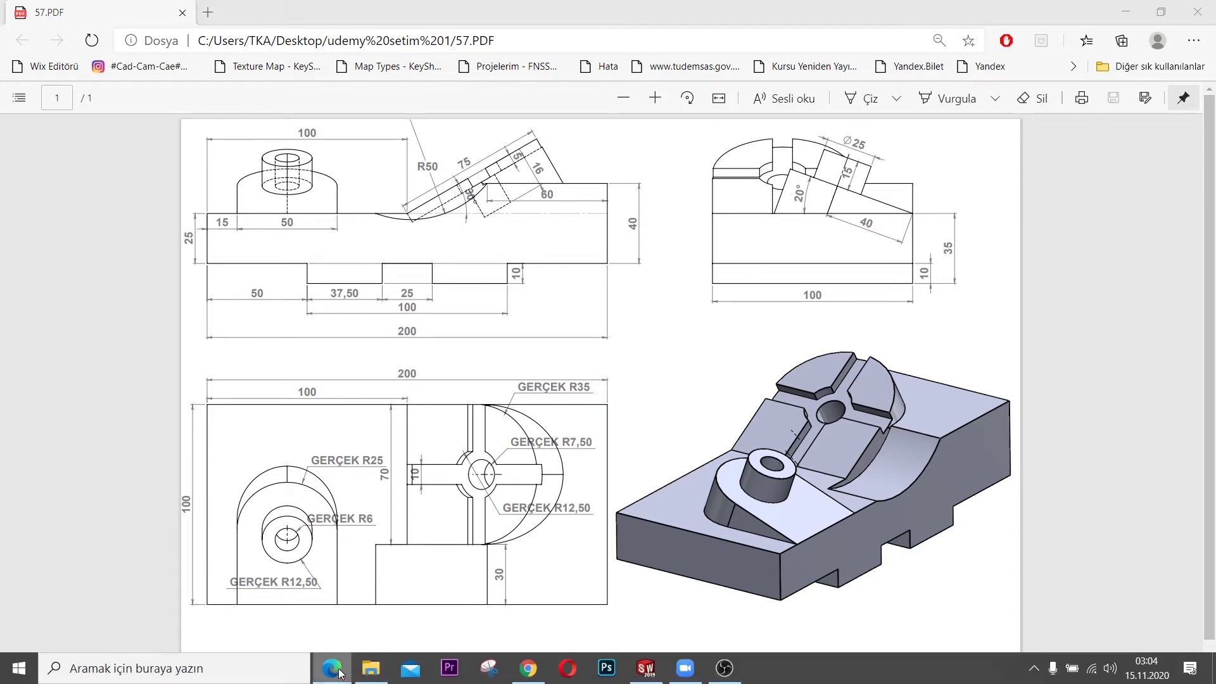
click(364, 669)
click(64, 86)
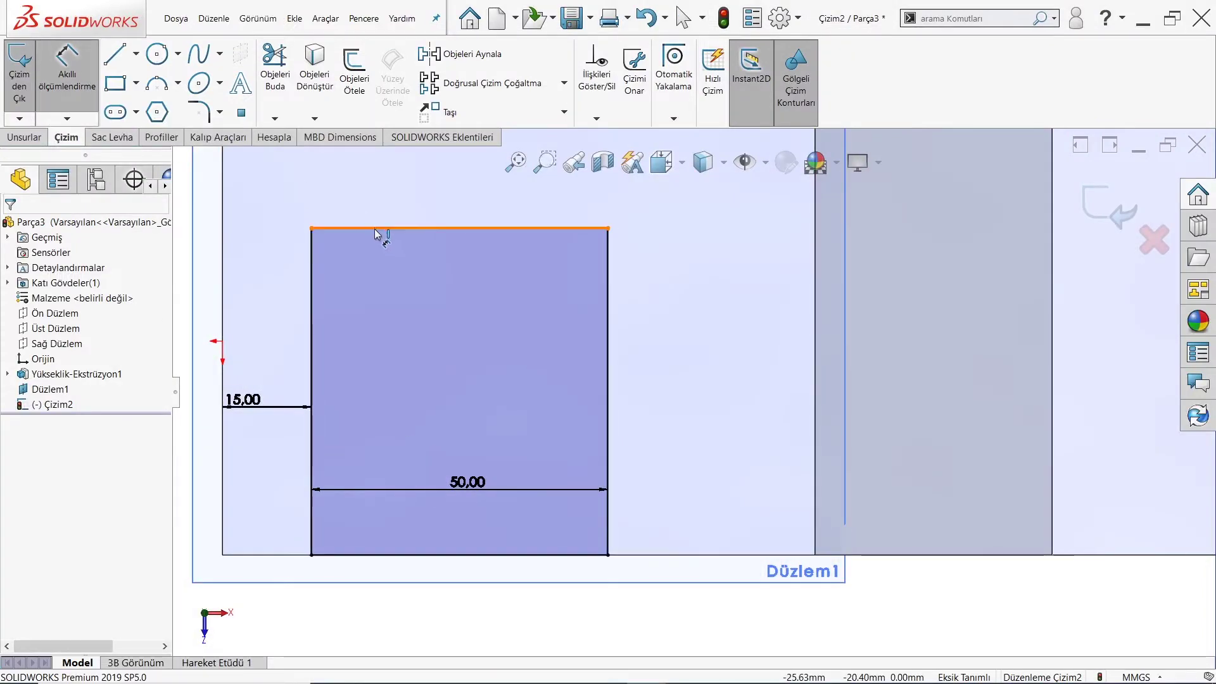
click(375, 229)
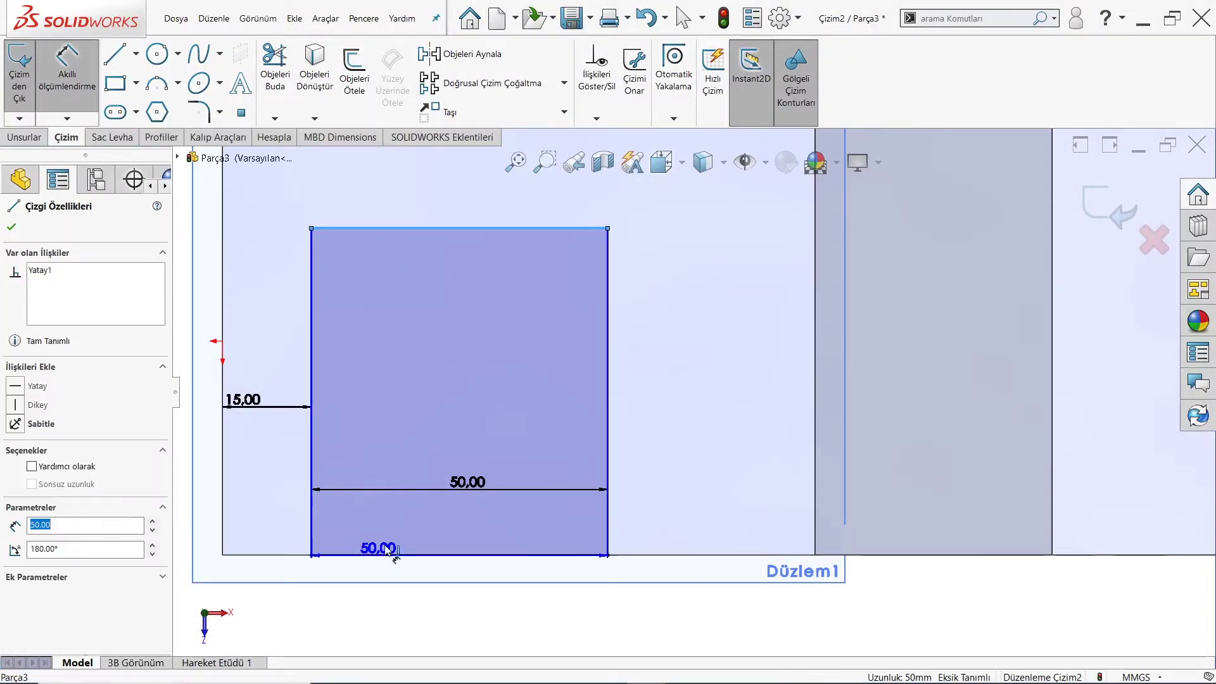
click(379, 556)
click(671, 431)
text(65)
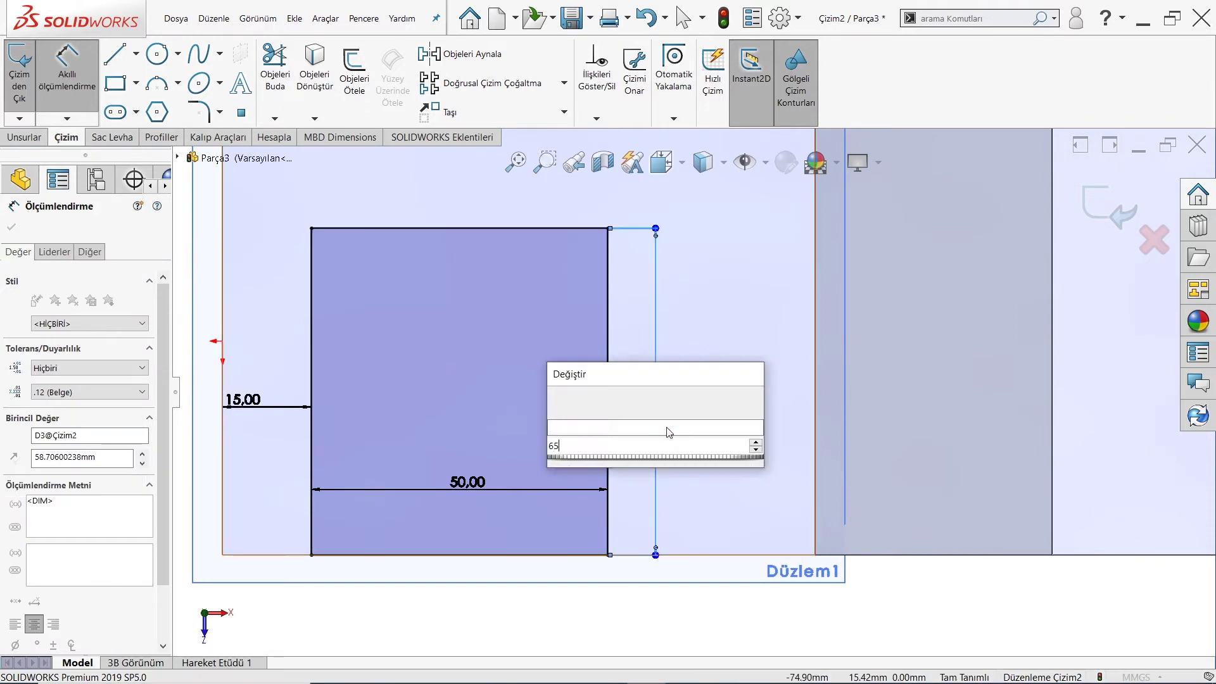
key(Return)
right_click(543, 324)
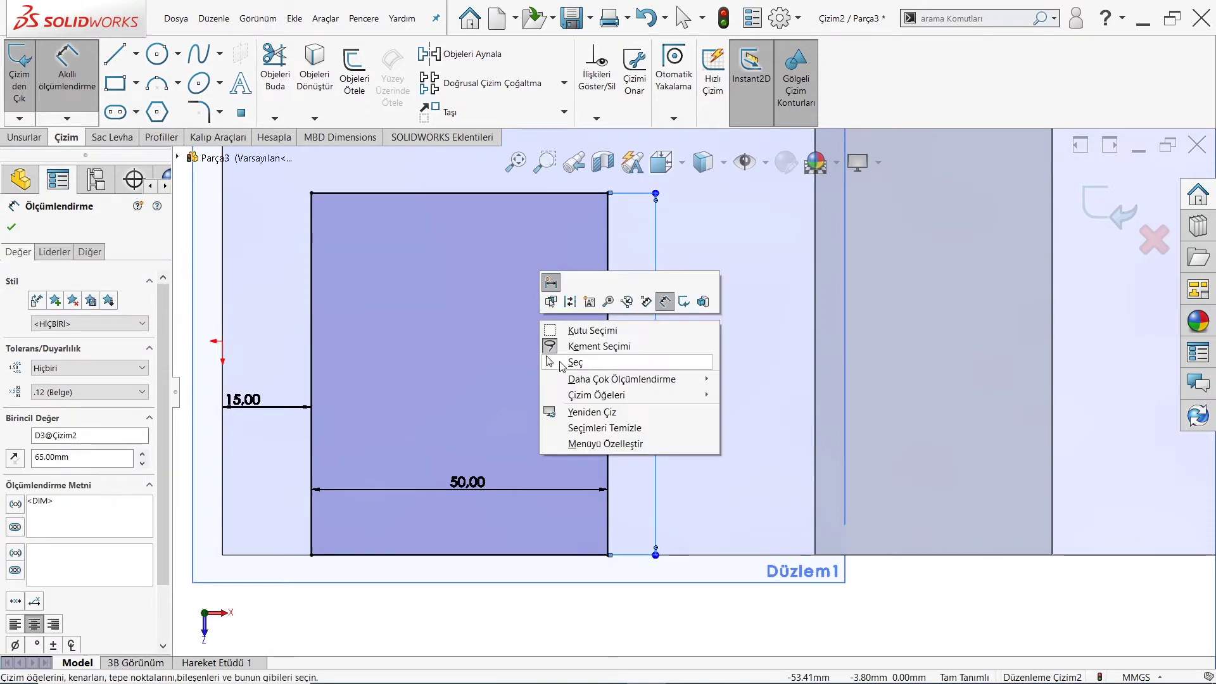
click(562, 362)
click(25, 136)
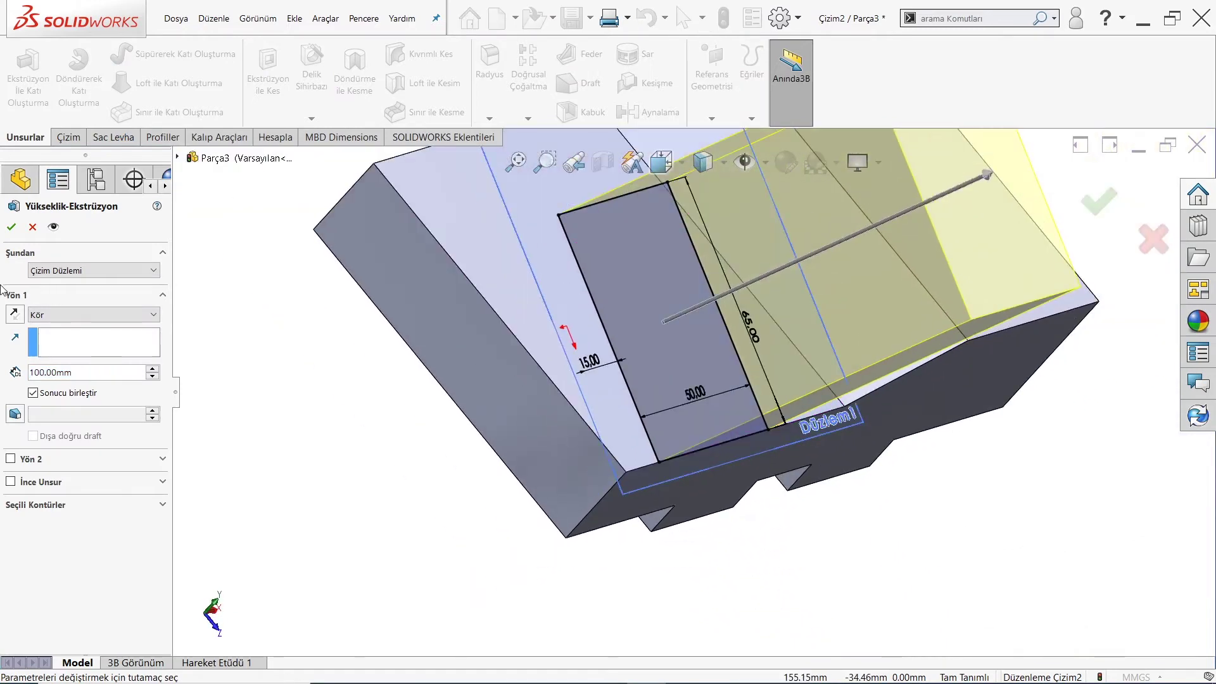
Step: Extrude the rectangle reversed, Up To Surface at the block face, then hide Düzlem1
click(14, 314)
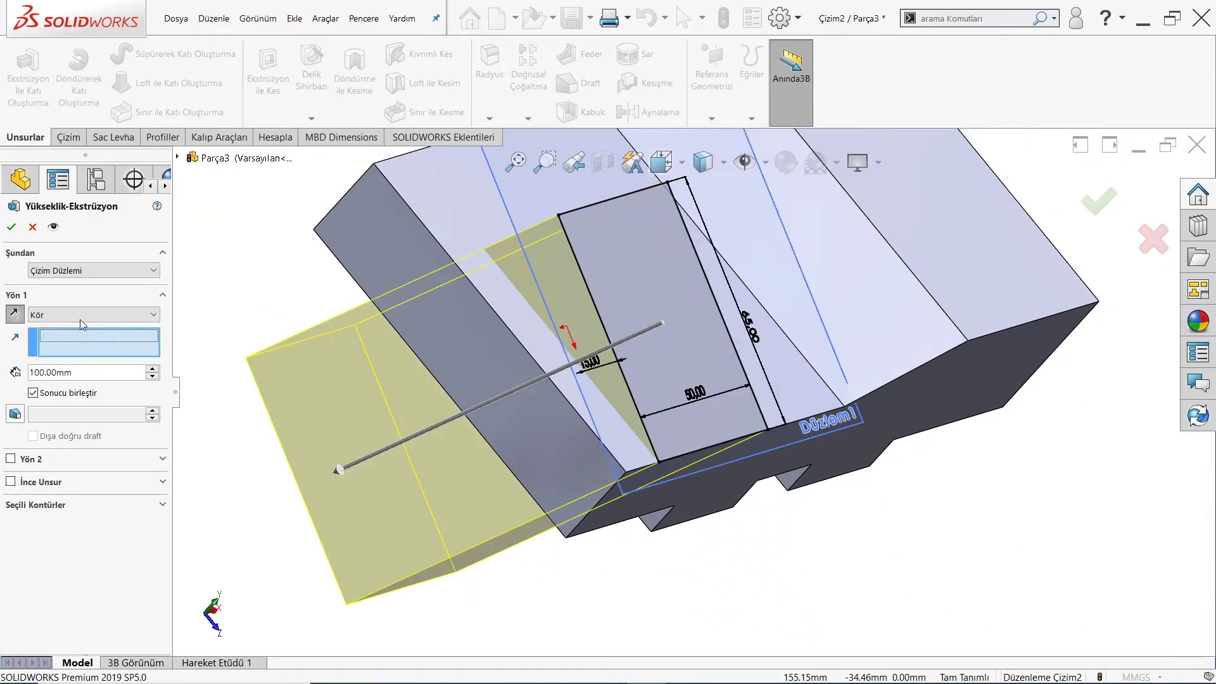
click(82, 315)
click(60, 361)
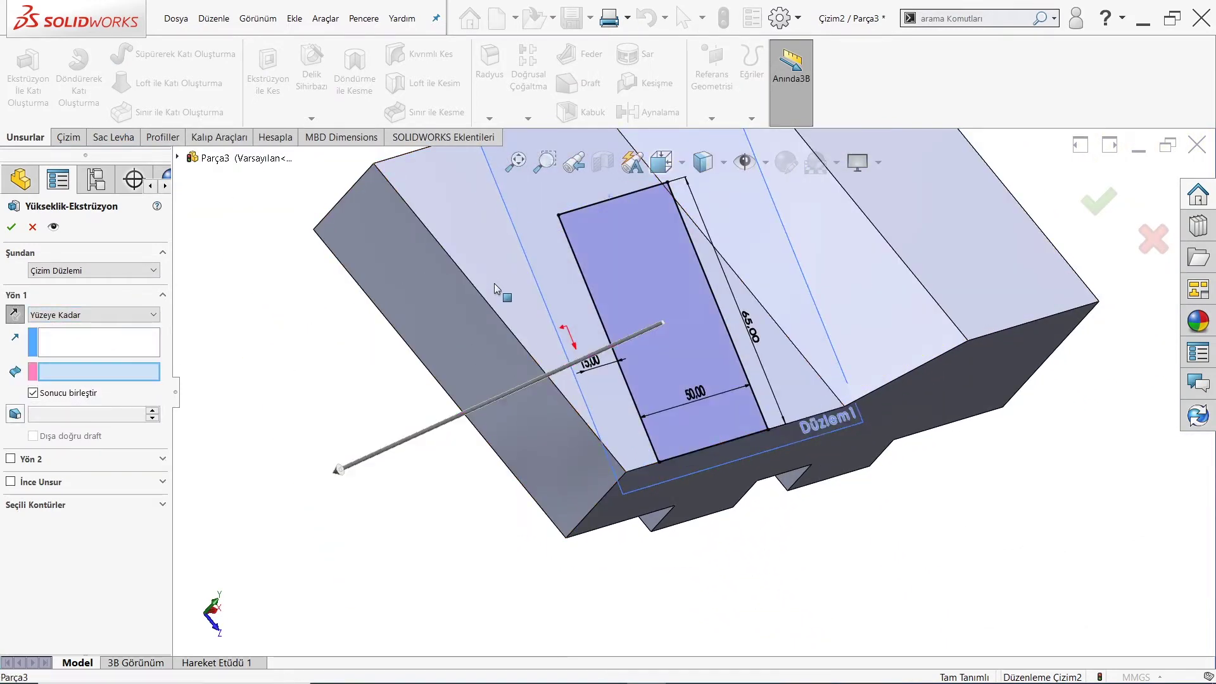
click(494, 284)
click(11, 227)
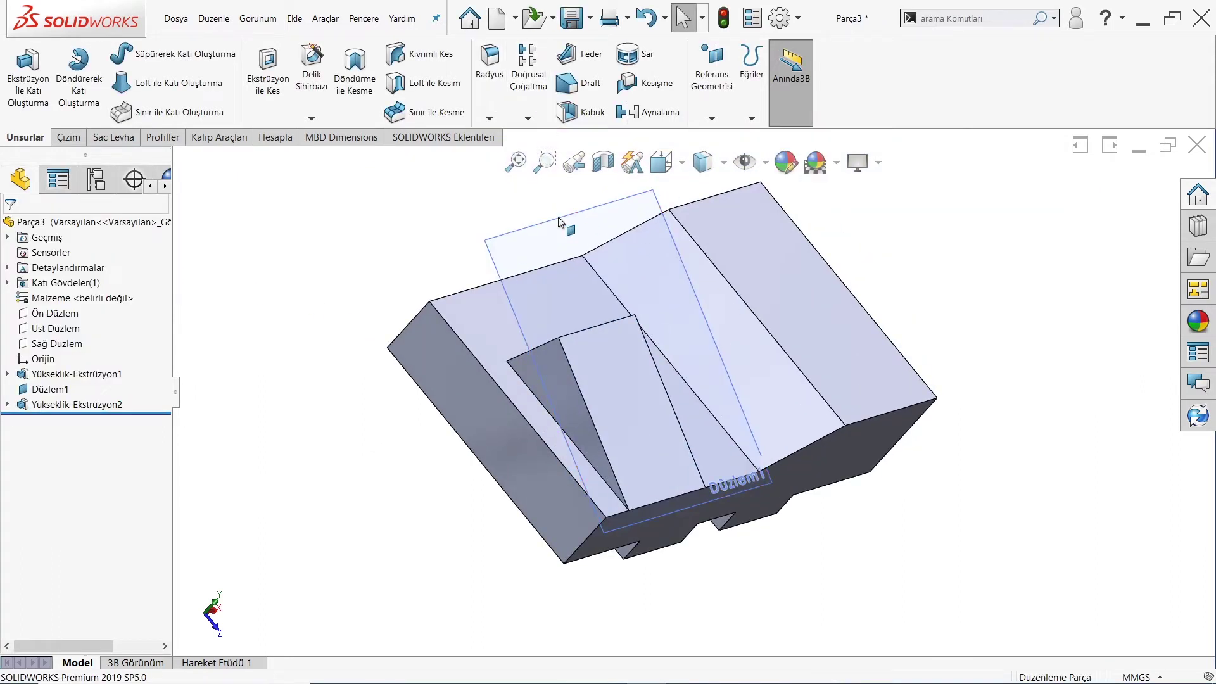
click(558, 221)
click(624, 173)
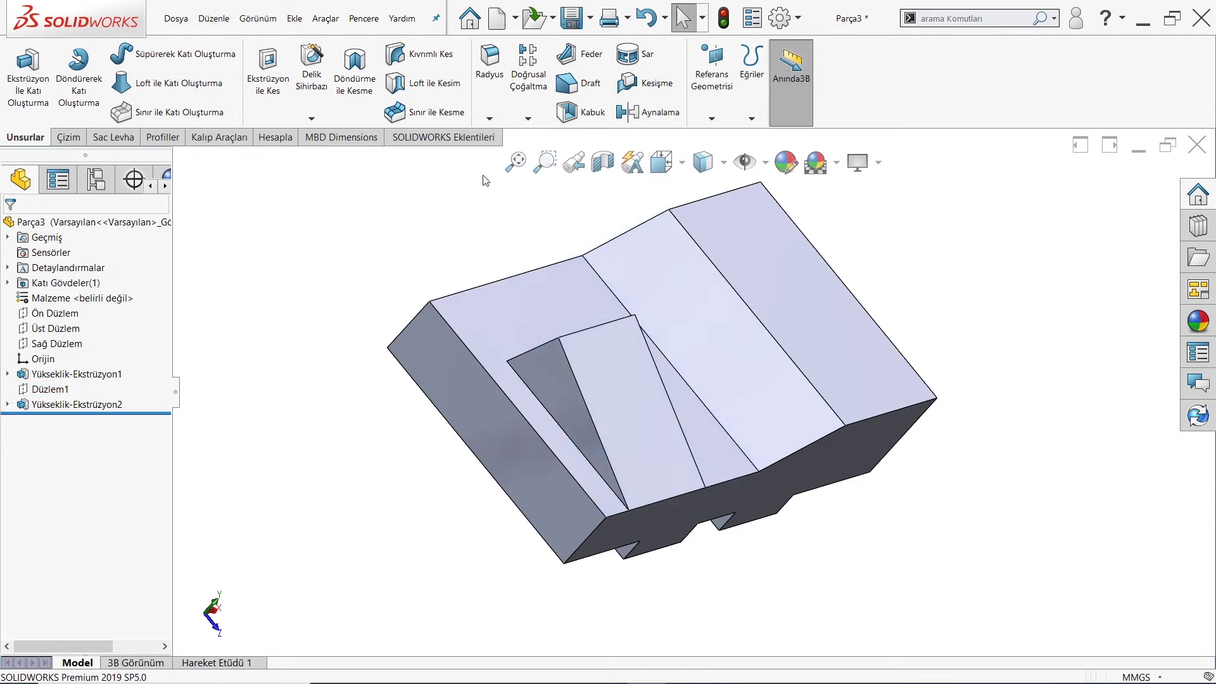
Step: Apply a 10 mm fillet to the pad's two top edges, forming an arched end
click(486, 75)
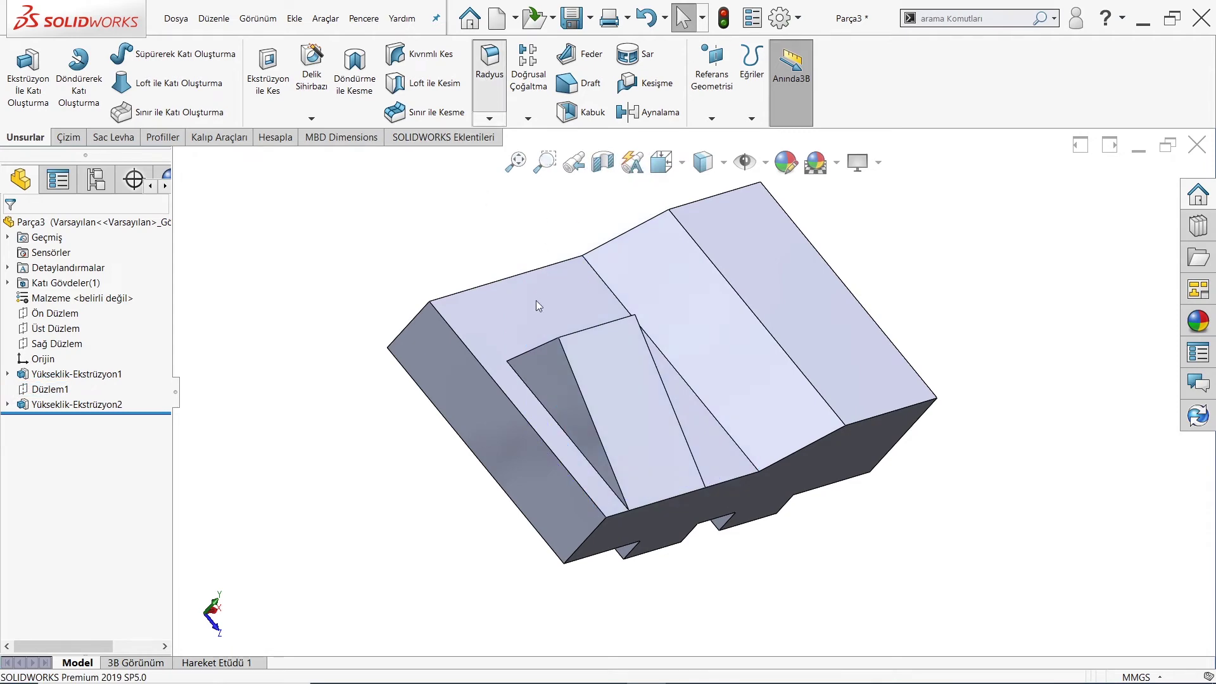
click(540, 348)
middle_drag(545, 349, 456, 501)
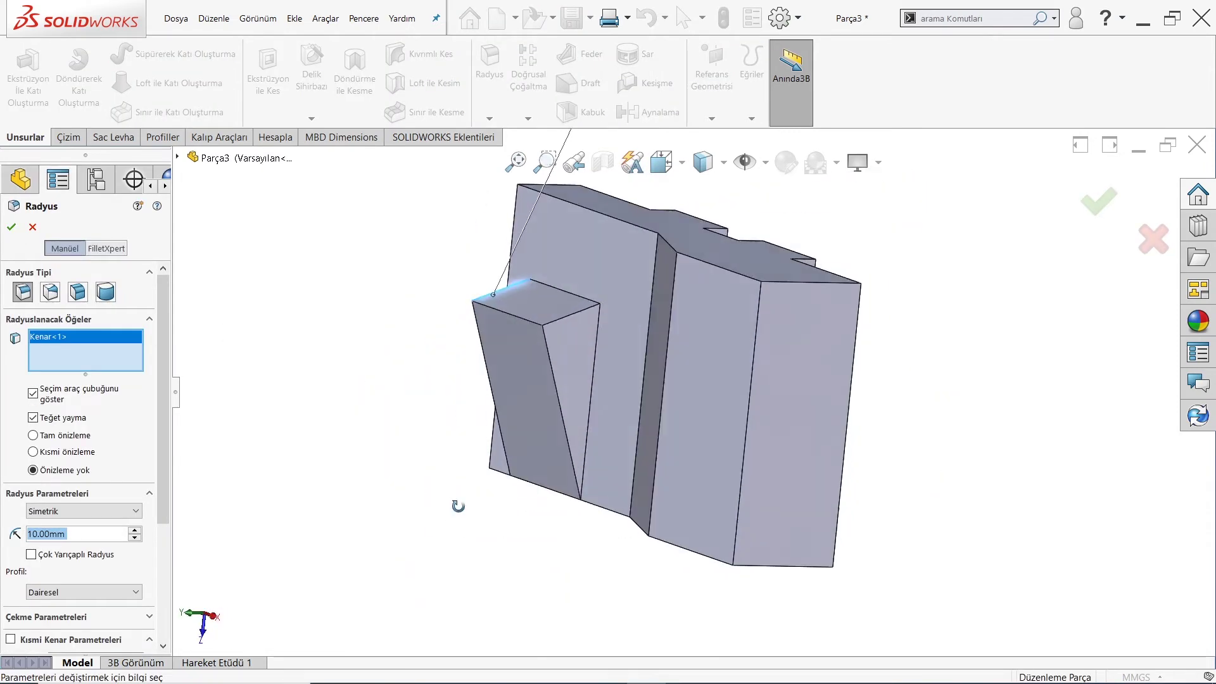
click(567, 319)
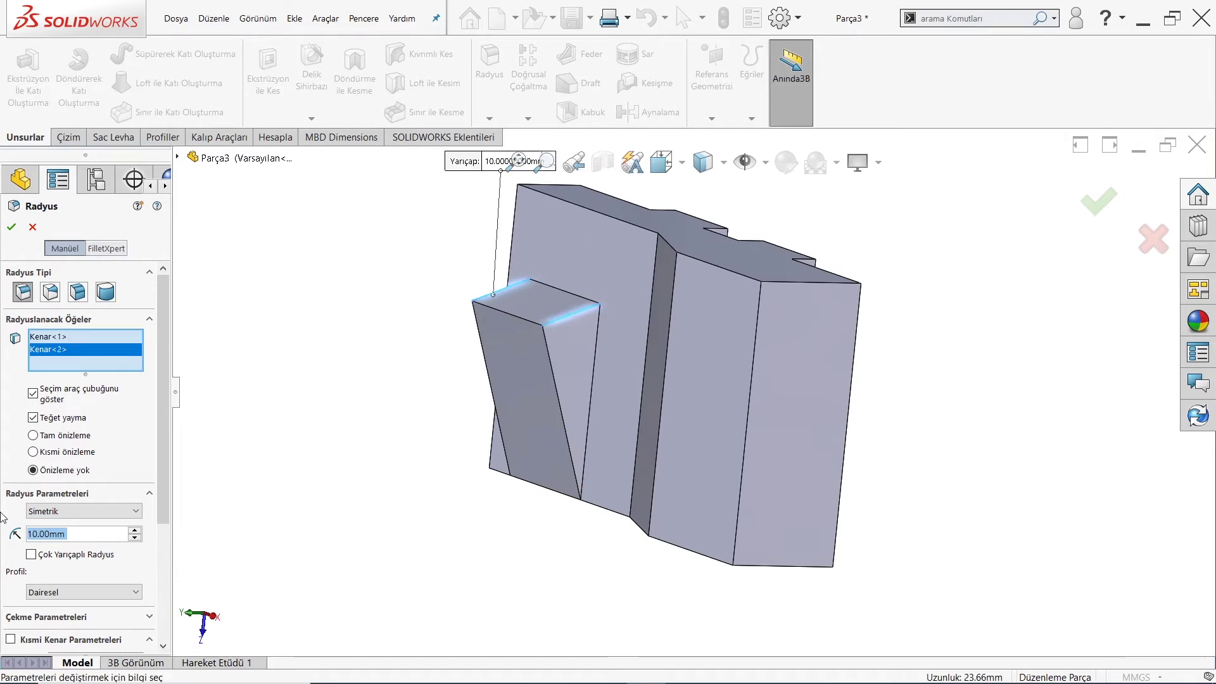
text(25)
key(Return)
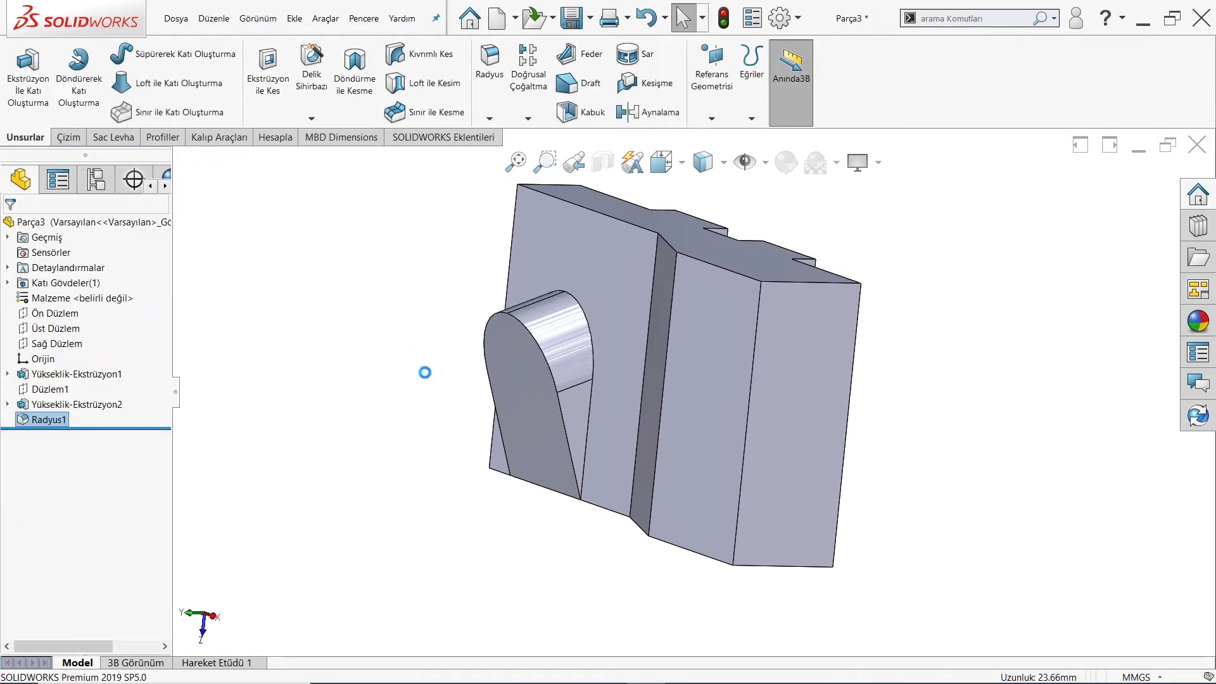
mouse_move(423, 388)
middle_down()
mouse_move(570, 428)
mouse_move(685, 355)
middle_up()
middle_drag(678, 483, 684, 318)
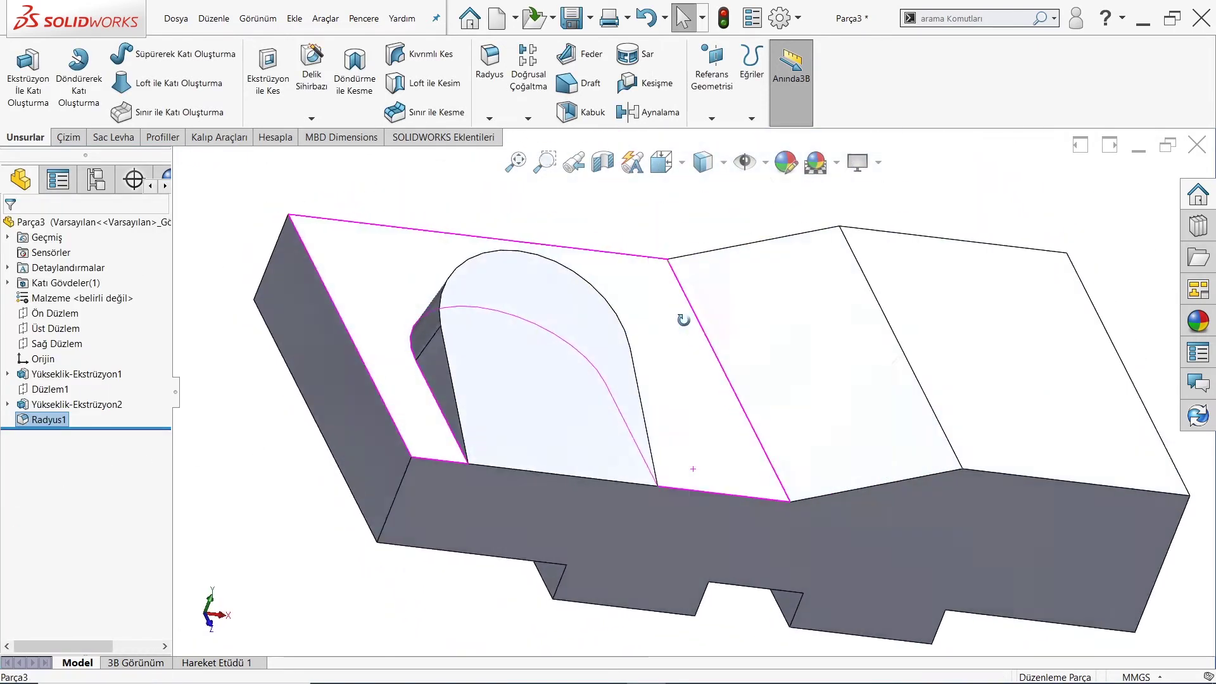
Step: Start a sketch on the pad's arched face and check the reference PDF
click(570, 294)
click(614, 254)
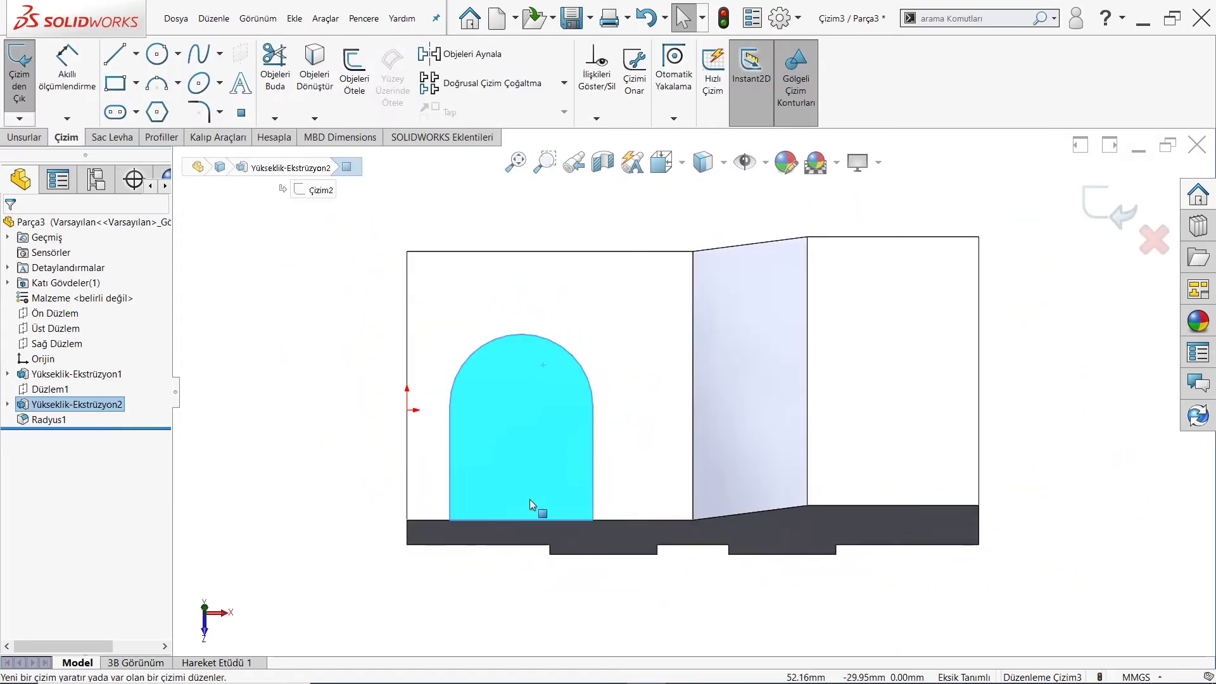
click(332, 668)
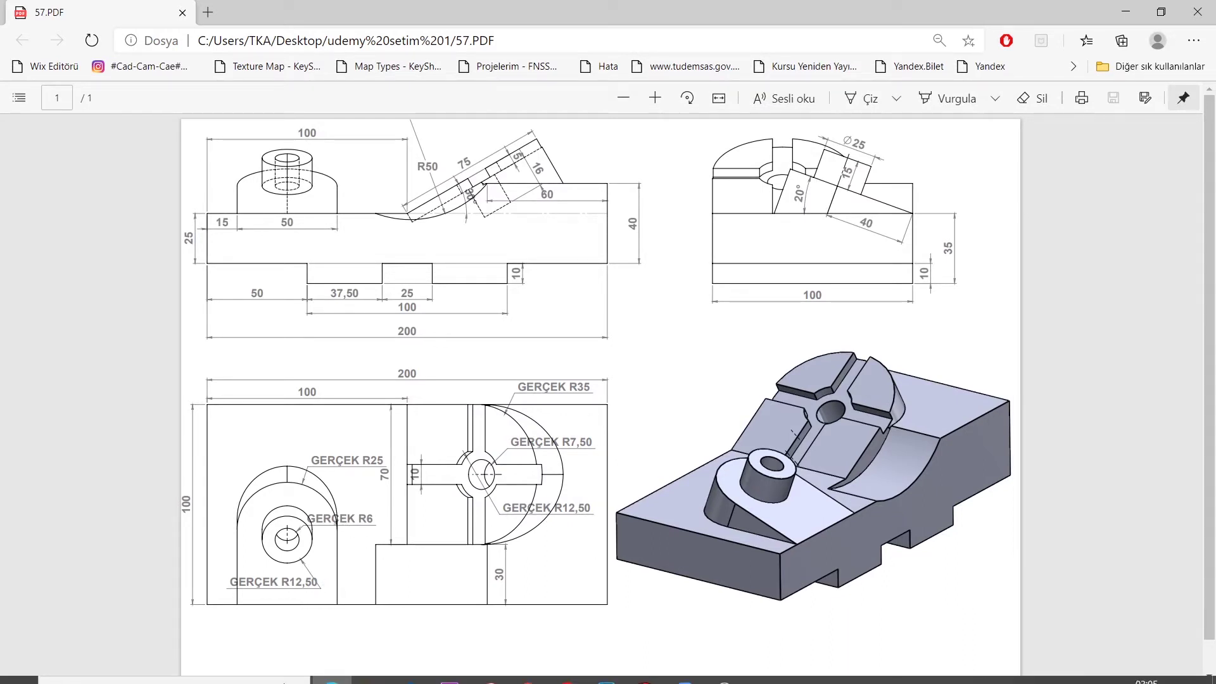
click(340, 670)
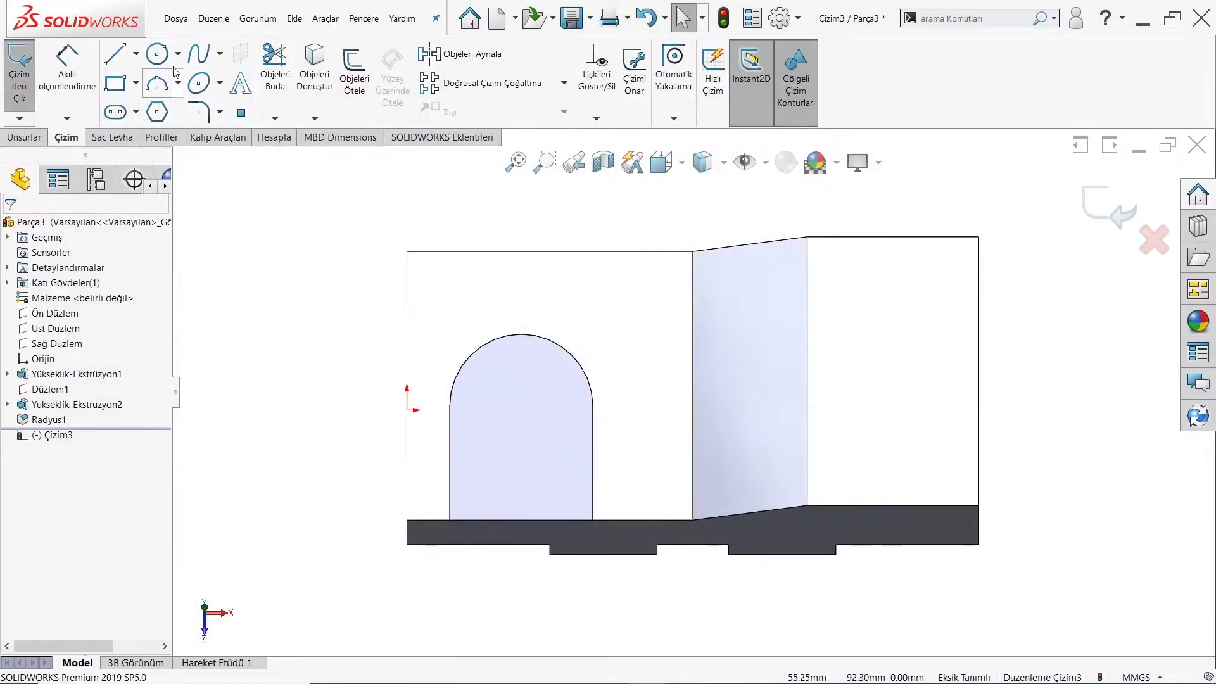
Step: Draw a circle at the arch centre and dimension it Ø25
click(157, 54)
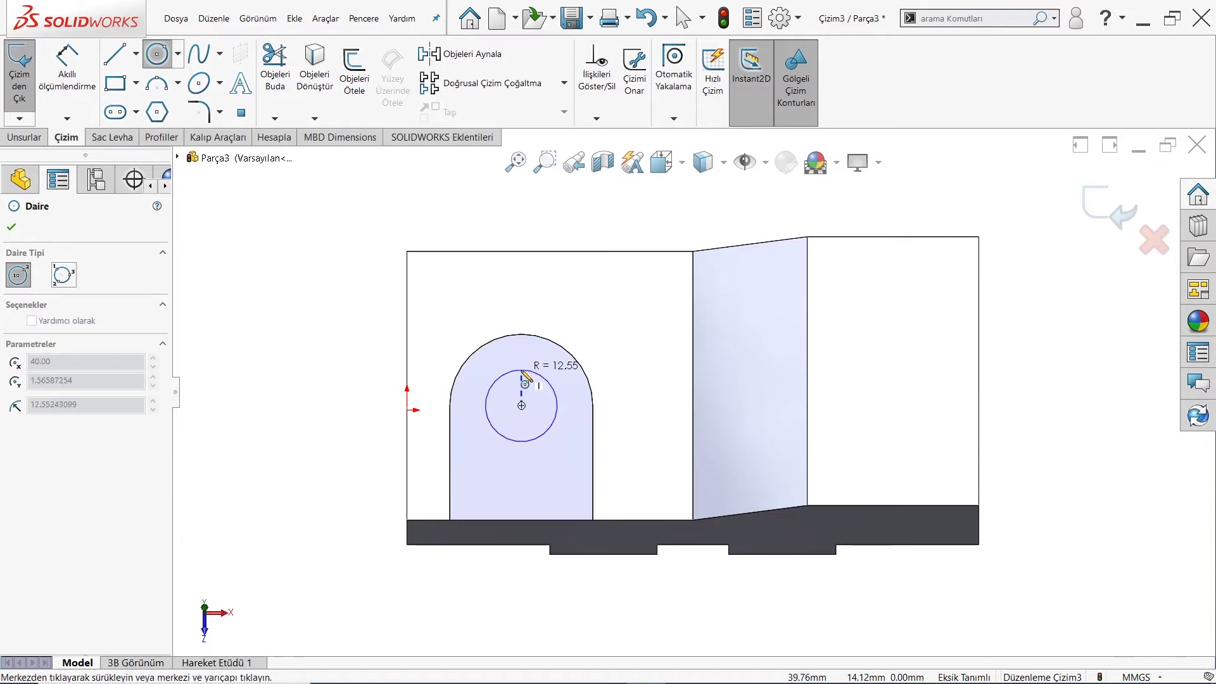
click(525, 380)
right_click(525, 380)
click(562, 393)
click(521, 405)
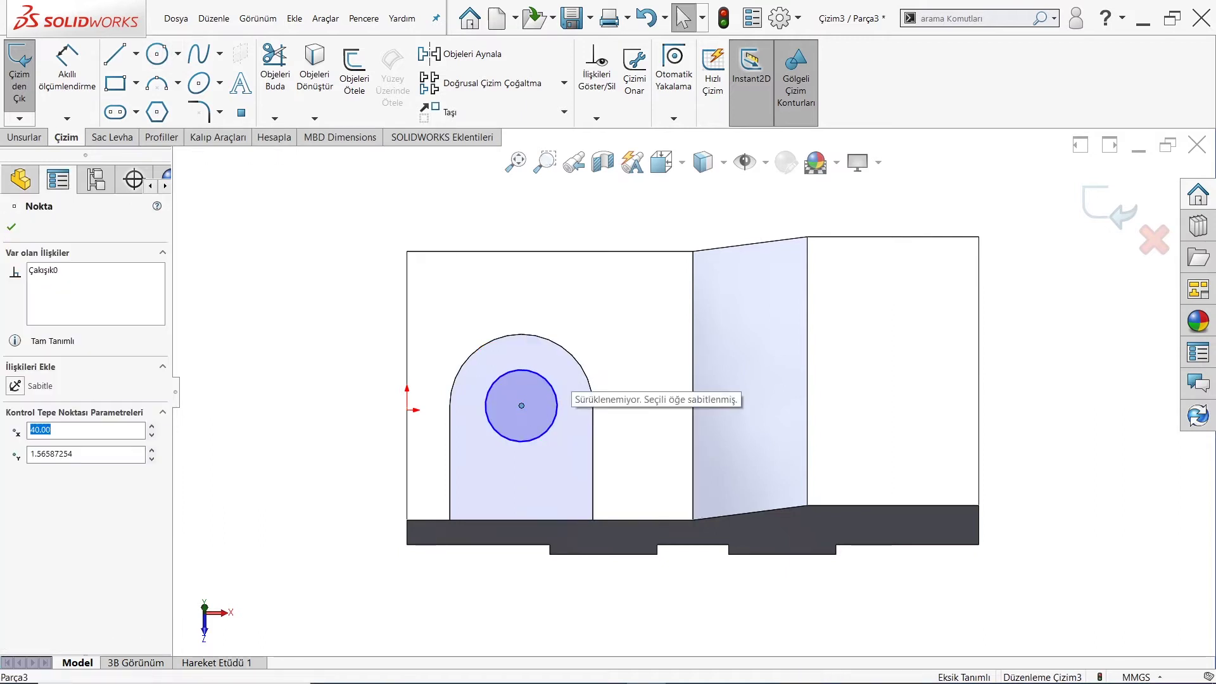
click(67, 63)
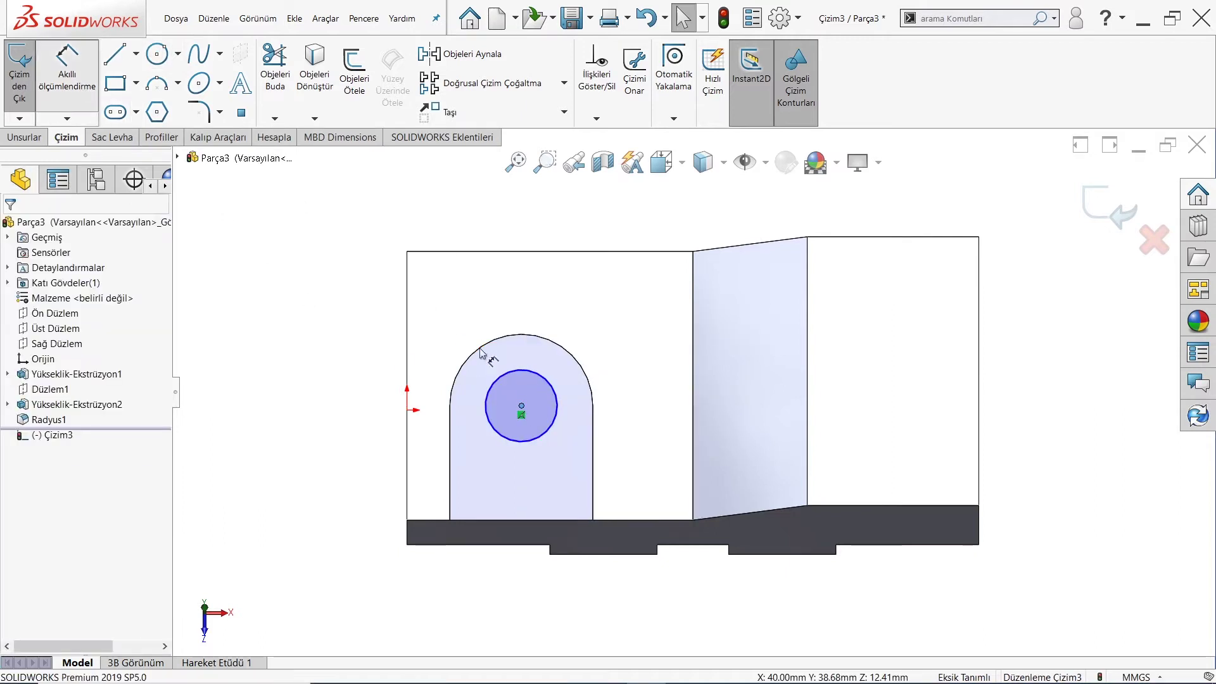
click(548, 373)
click(624, 325)
key(Return)
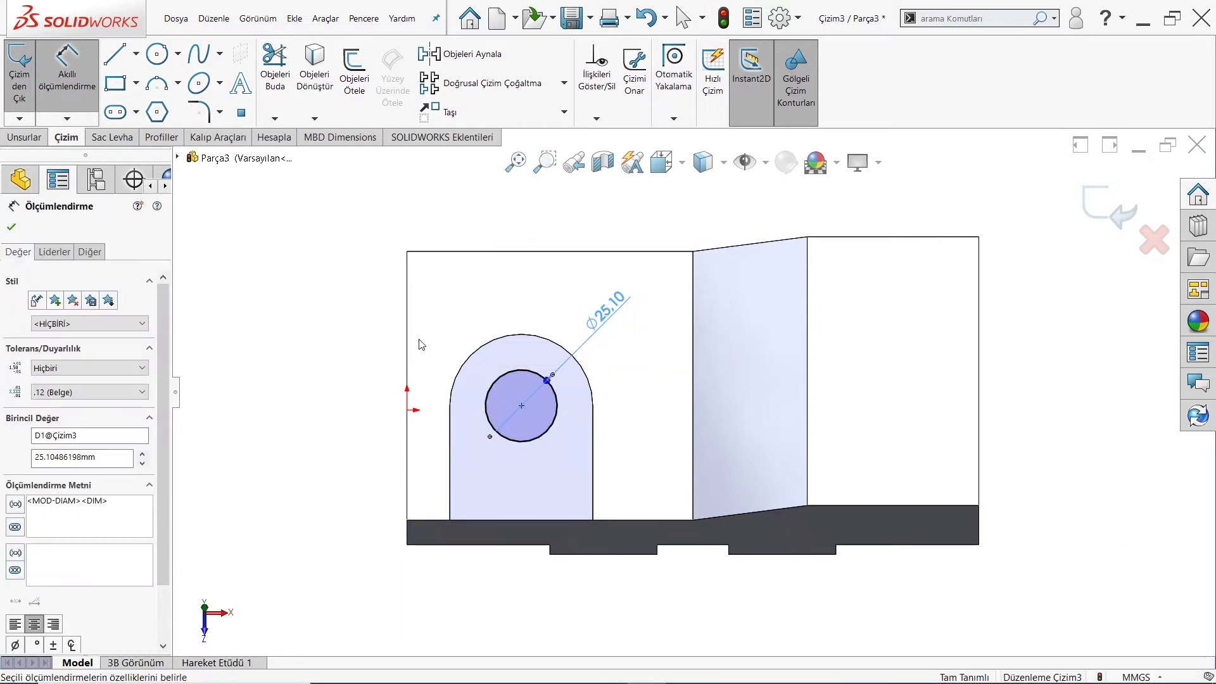
key(Escape)
Step: Add a concentric Ø12 circle at the same centre
click(157, 54)
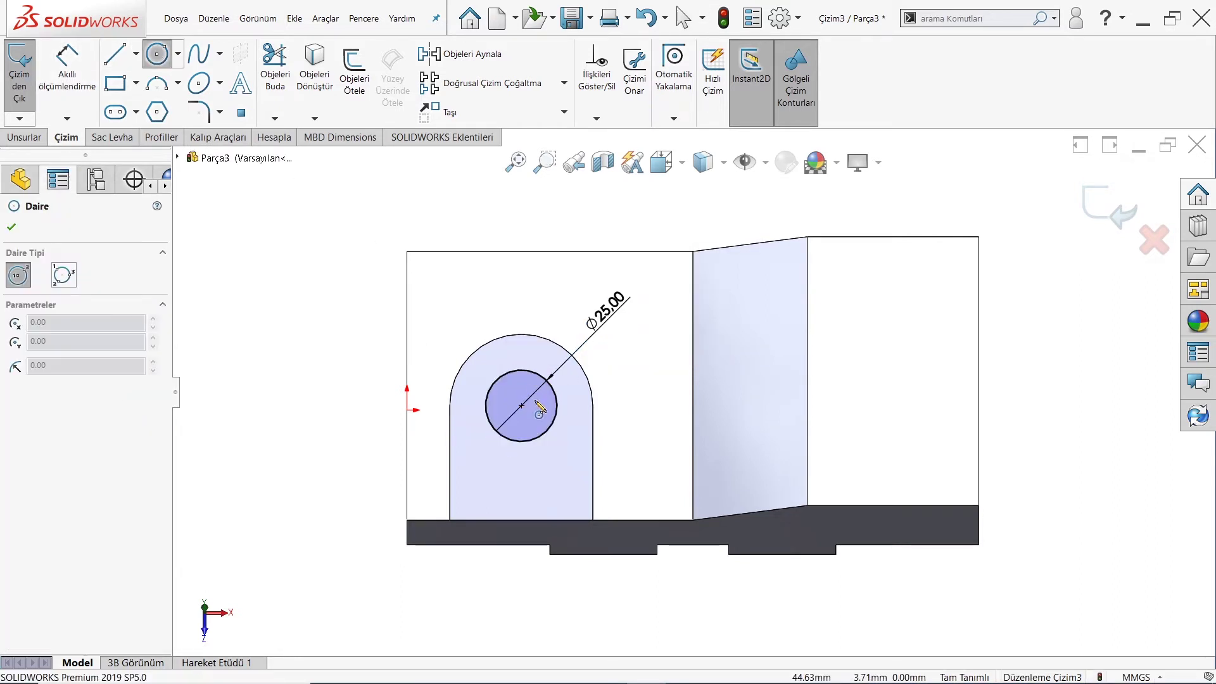
drag(522, 405, 534, 405)
key(Escape)
key(d)
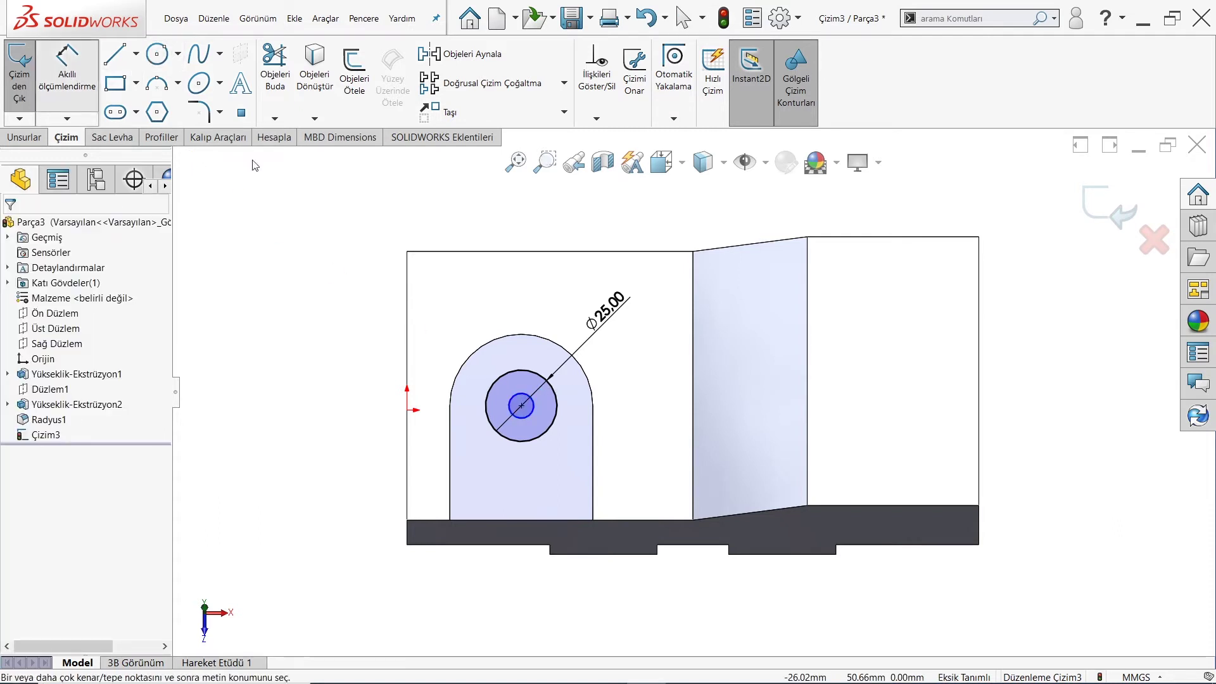
click(521, 403)
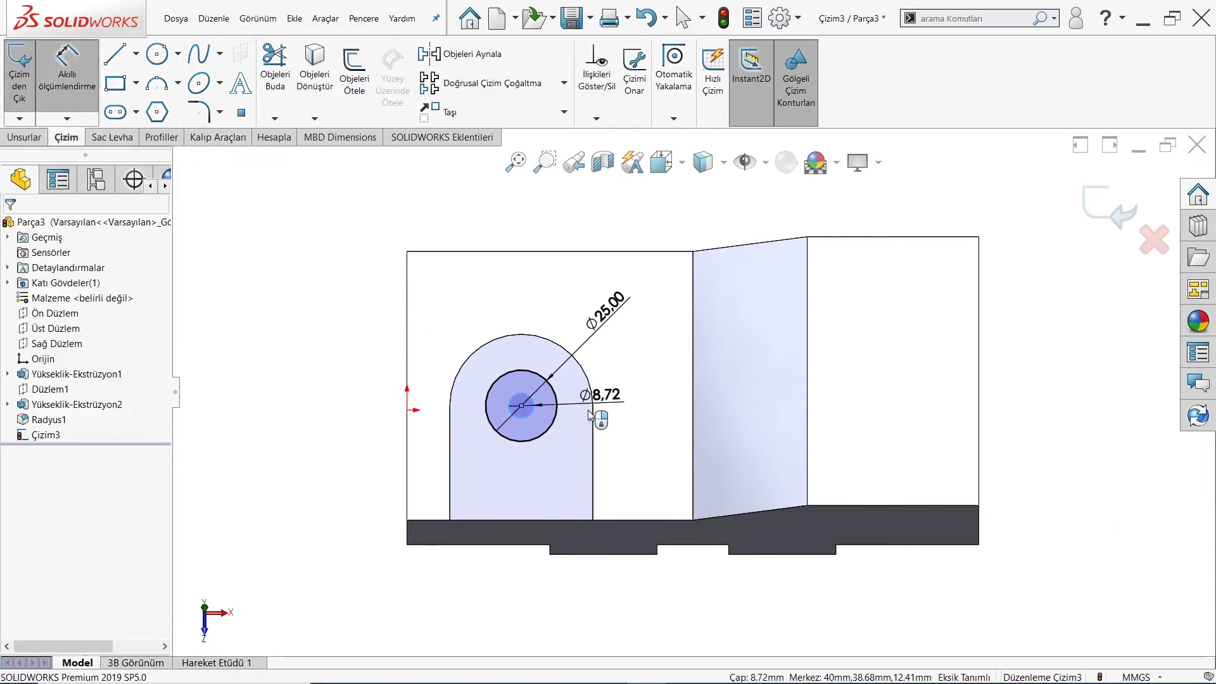
click(590, 414)
key(Return)
key(Escape)
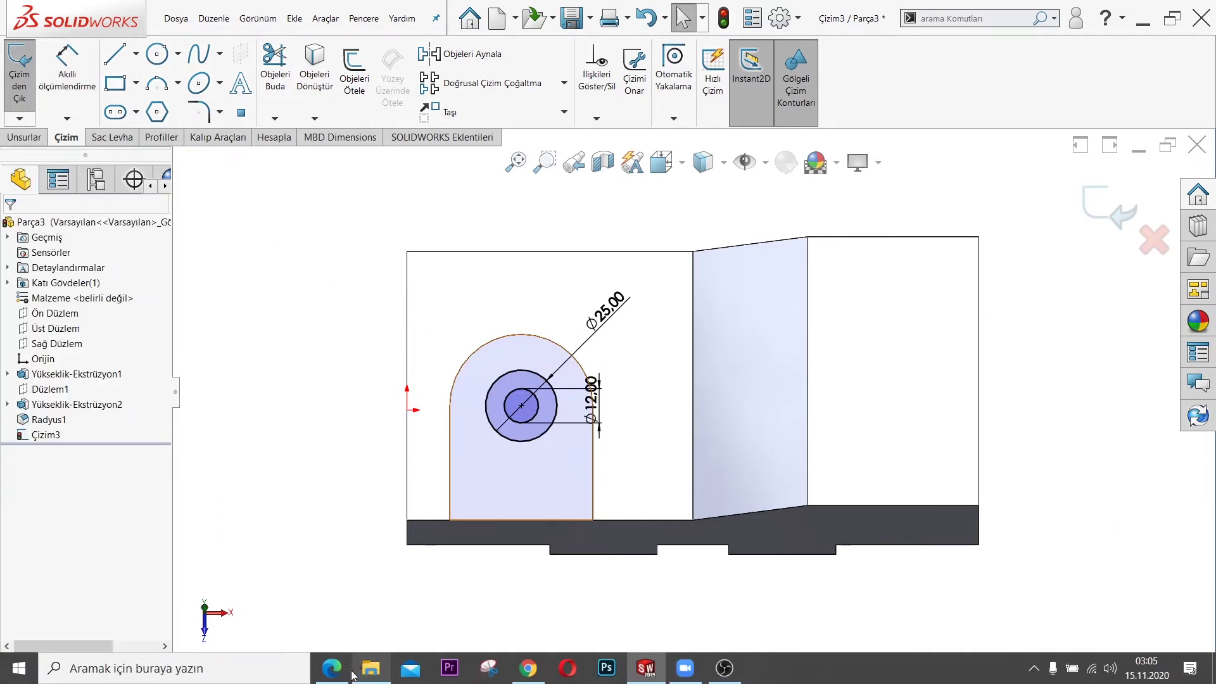
click(332, 681)
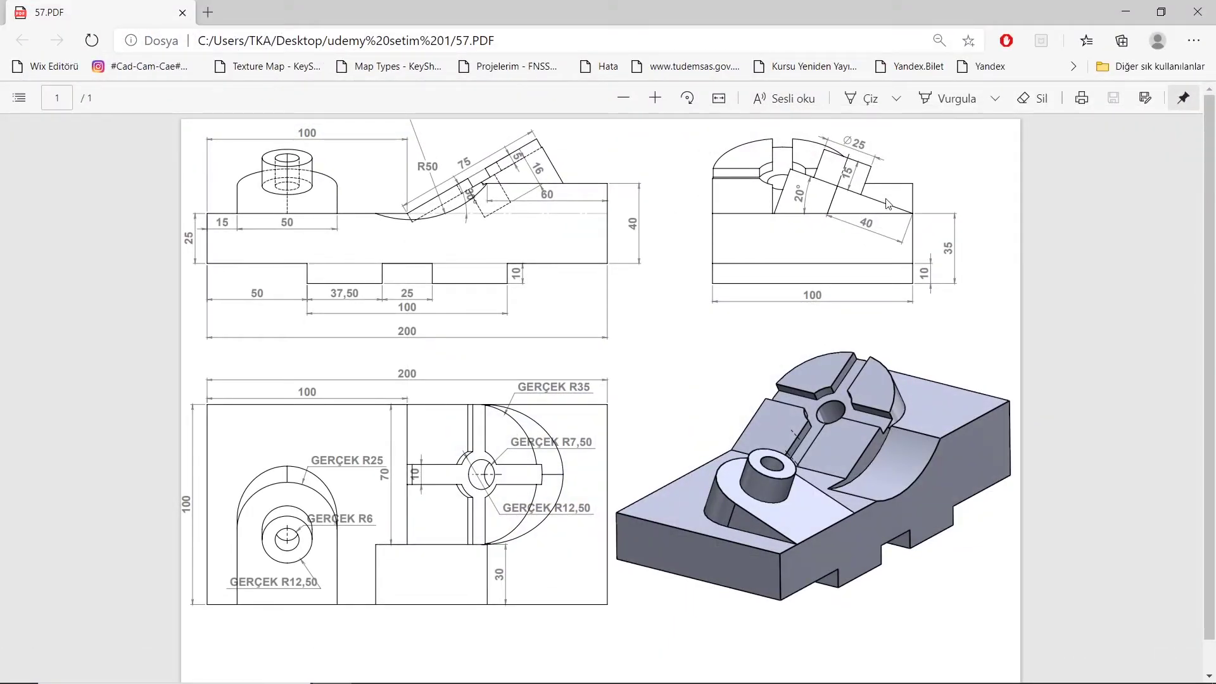
Step: Extrude the ring between the Ø25 and Ø12 circles 15 mm into a hollow boss
click(361, 668)
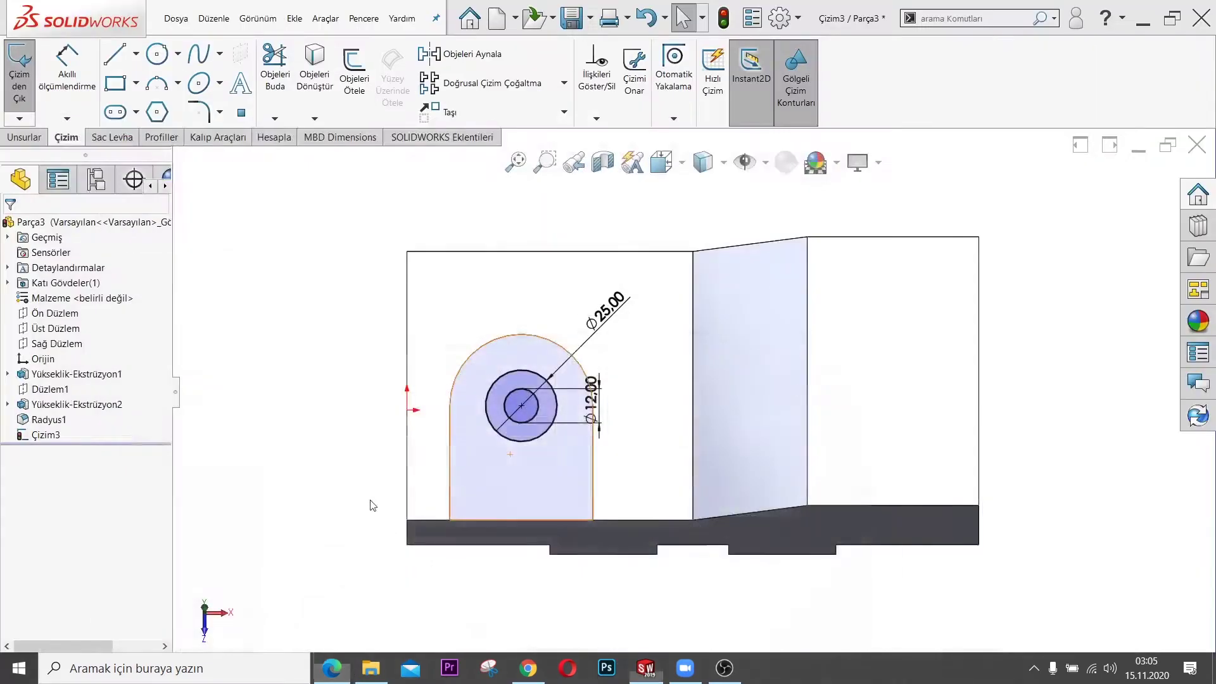
click(24, 137)
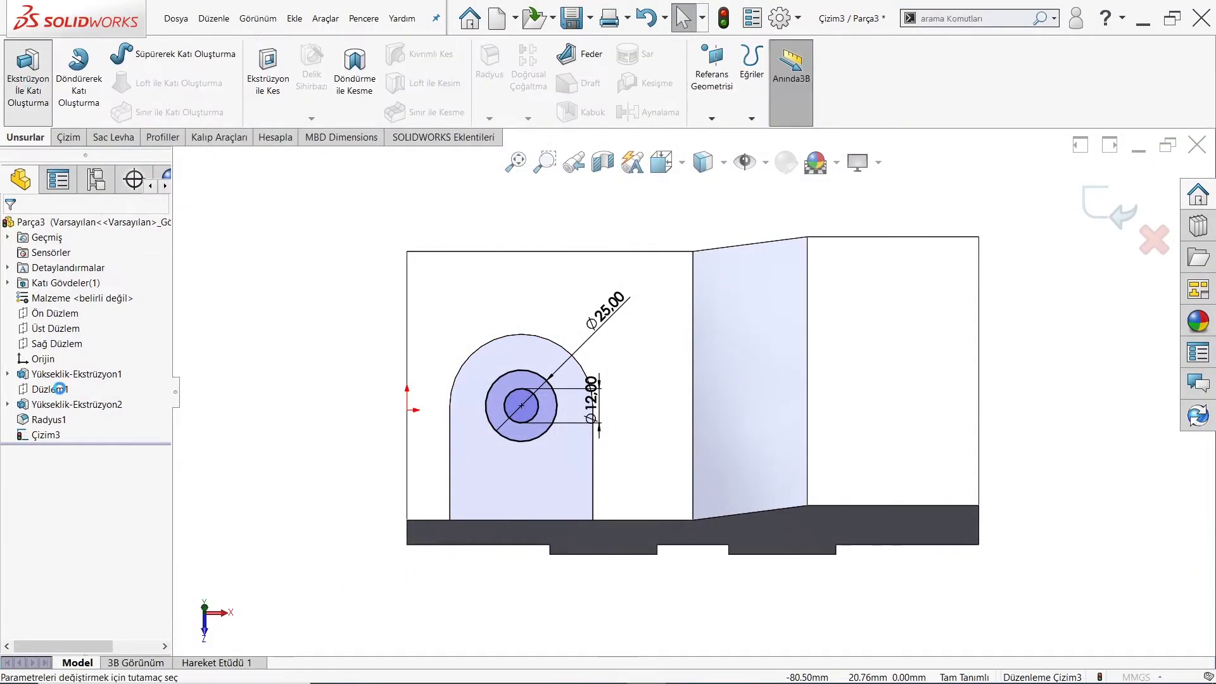
text(10)
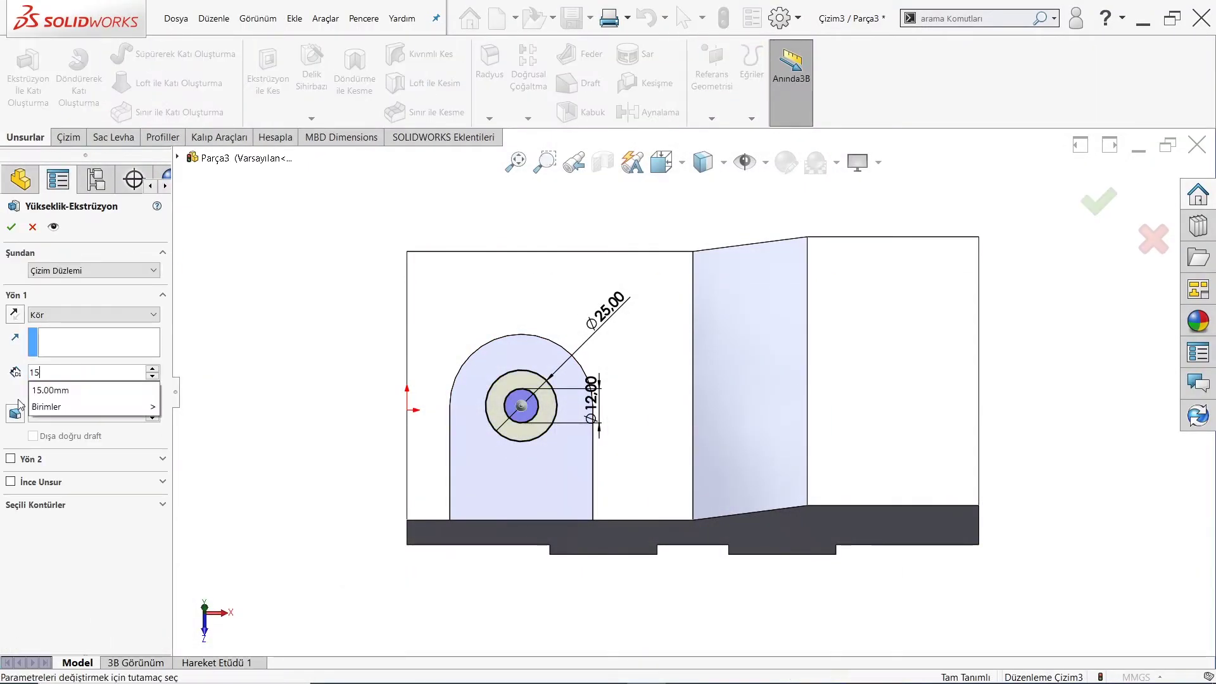
key(Return)
key(Return)
mouse_move(570, 355)
middle_down()
mouse_move(613, 232)
mouse_move(434, 291)
mouse_move(709, 327)
mouse_move(681, 333)
middle_up()
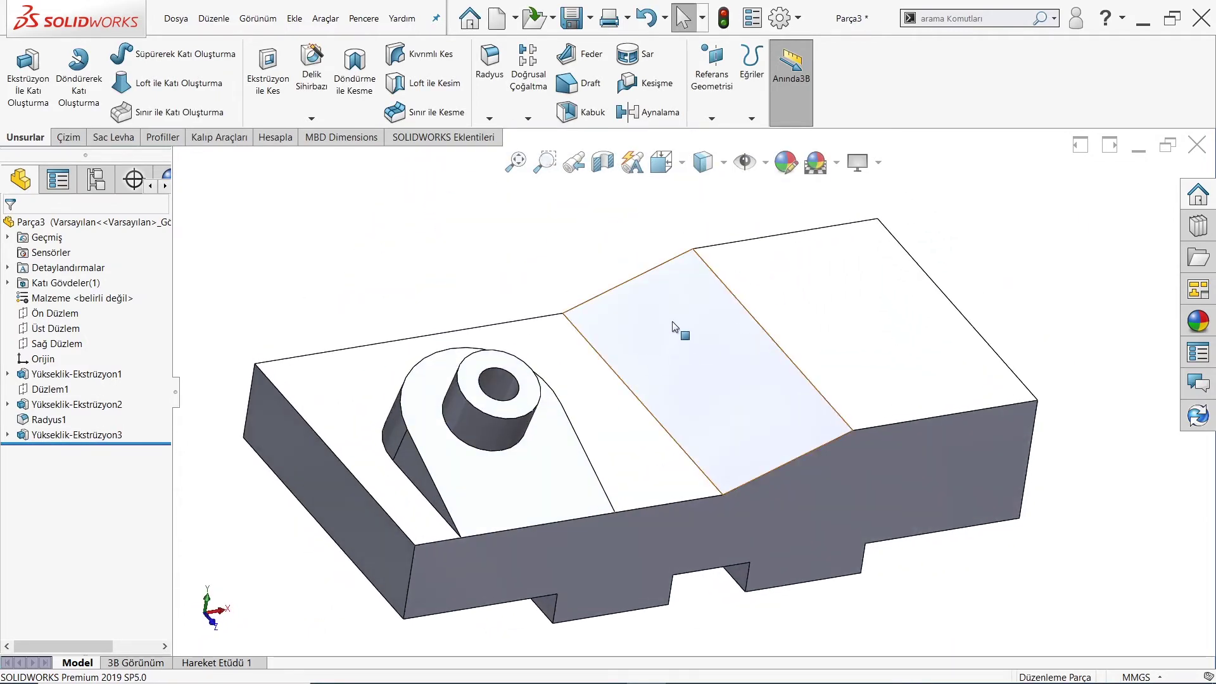
Step: Start a reference plane using the slope edge and the flat top face
click(672, 321)
click(712, 119)
click(711, 134)
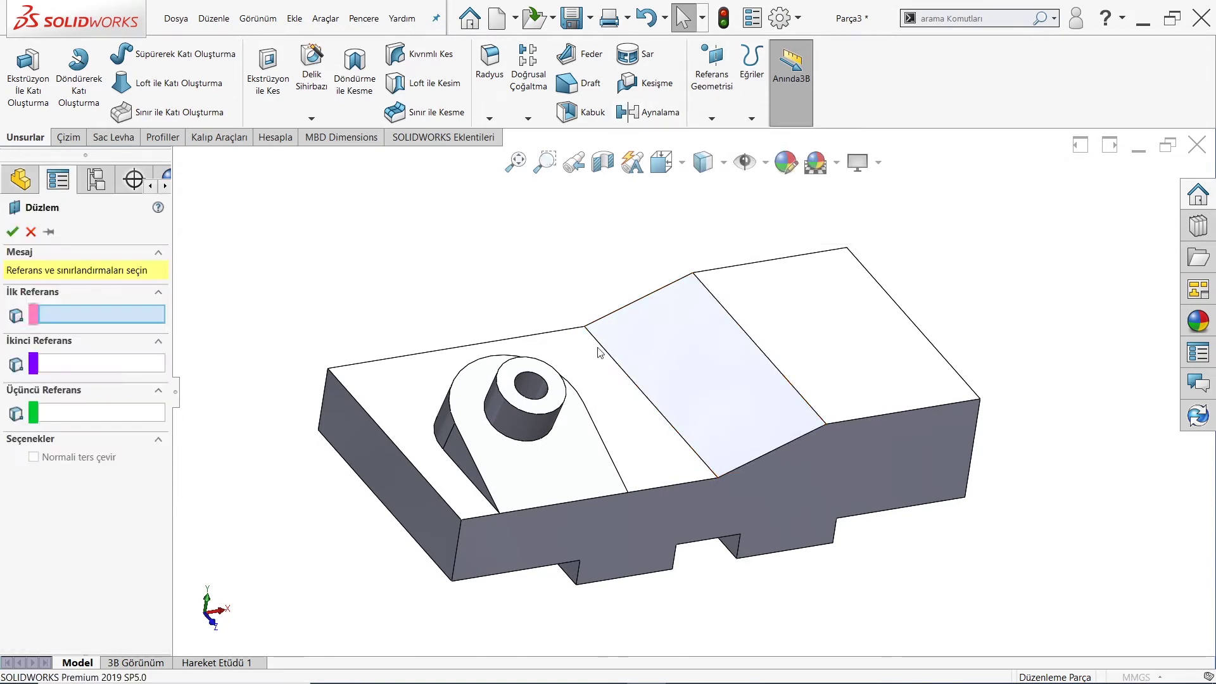
click(605, 348)
click(737, 347)
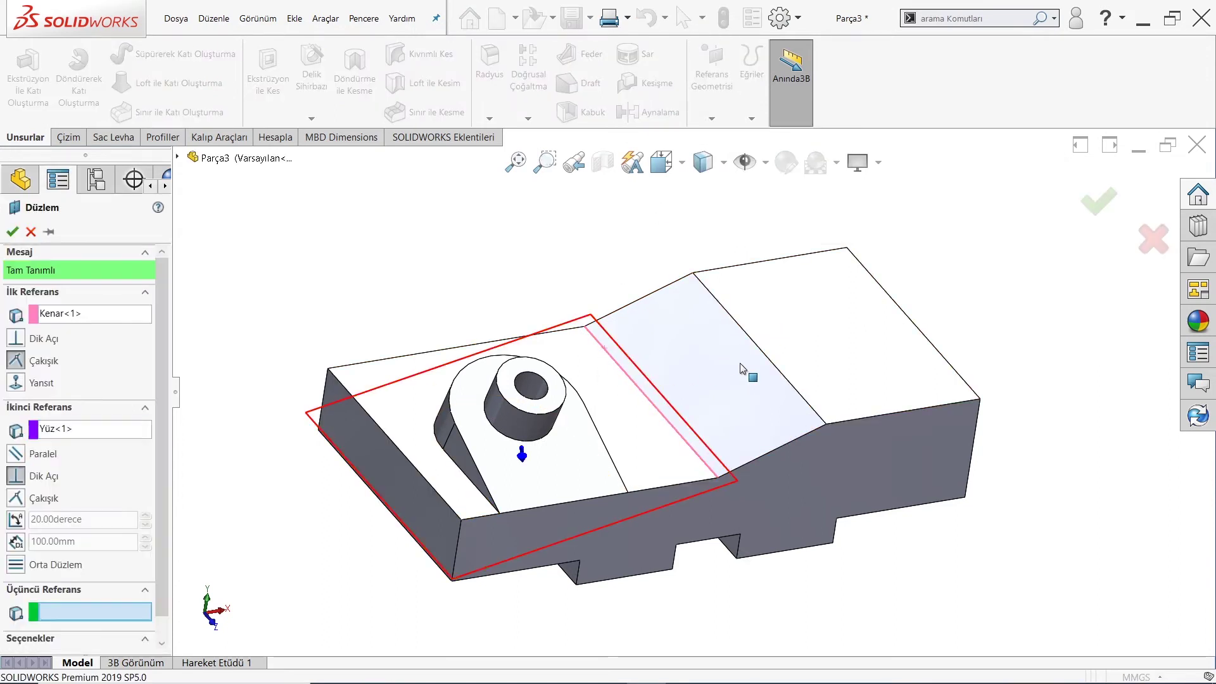
mouse_move(746, 372)
middle_down()
mouse_move(674, 429)
mouse_move(651, 532)
middle_up()
Step: Tilt the plane 30° from the top face and confirm it as Düzlem2
click(332, 669)
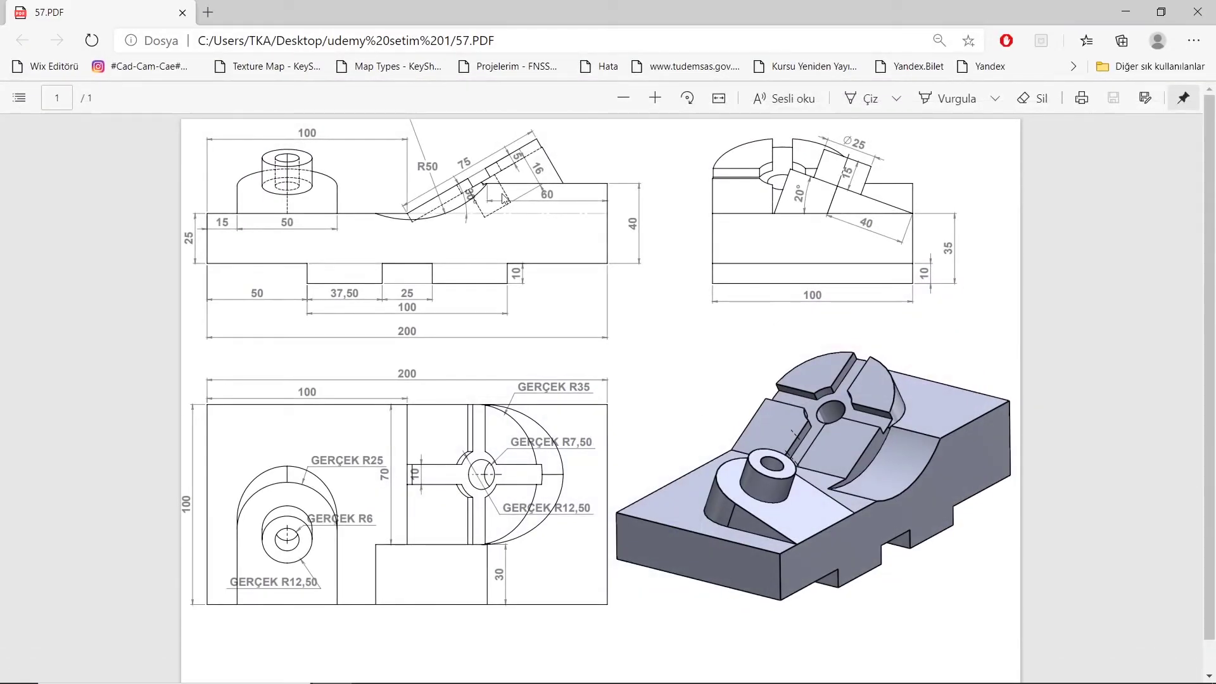
ctrl+scroll(489, 189, up, 2)
ctrl+scroll(332, 197, up, 3)
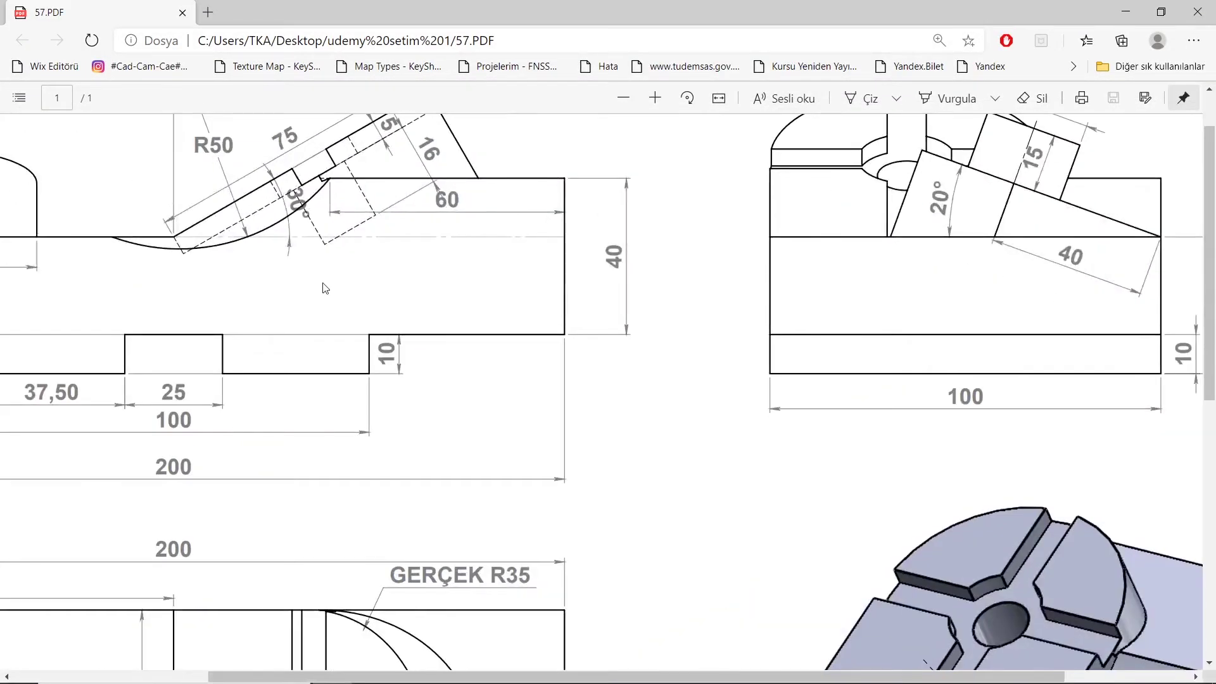
ctrl+scroll(325, 288, down, 3)
ctrl+scroll(667, 216, up, 1)
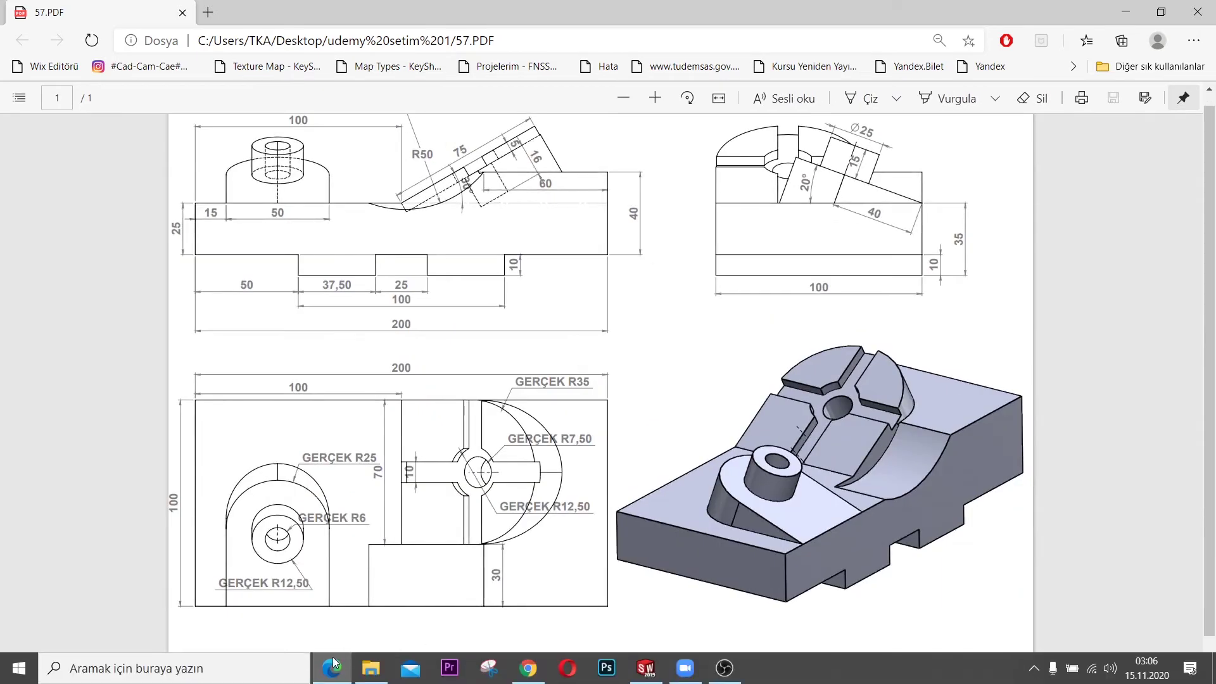
click(334, 661)
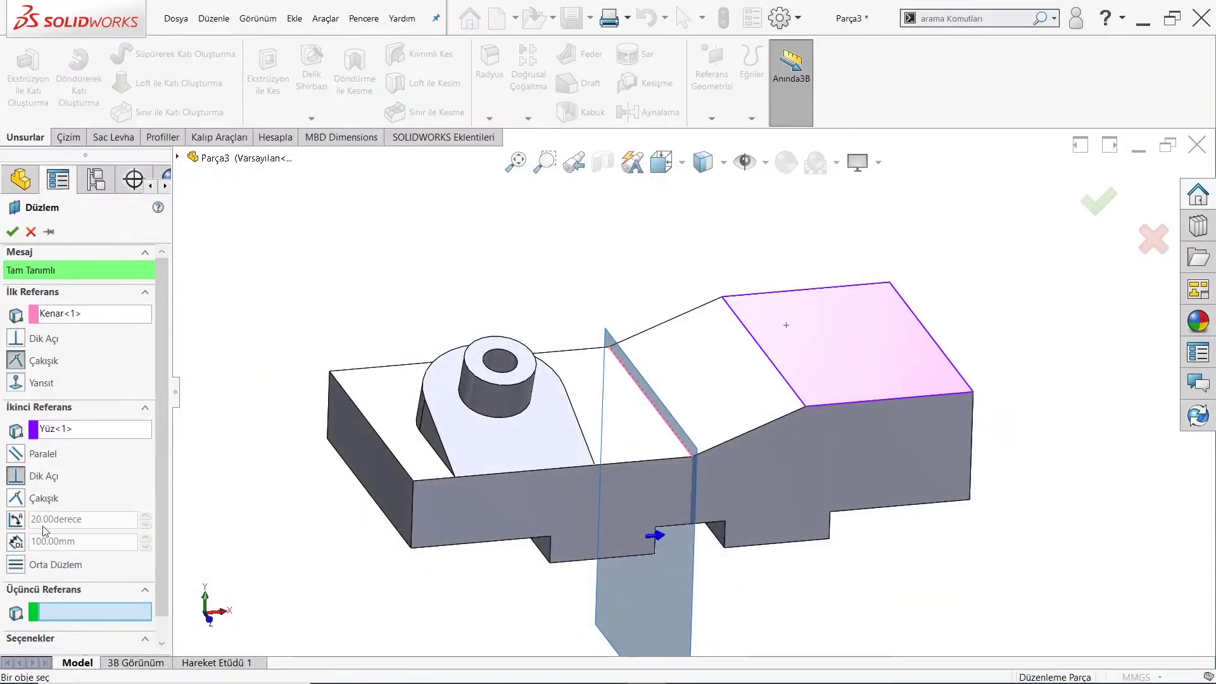
click(16, 520)
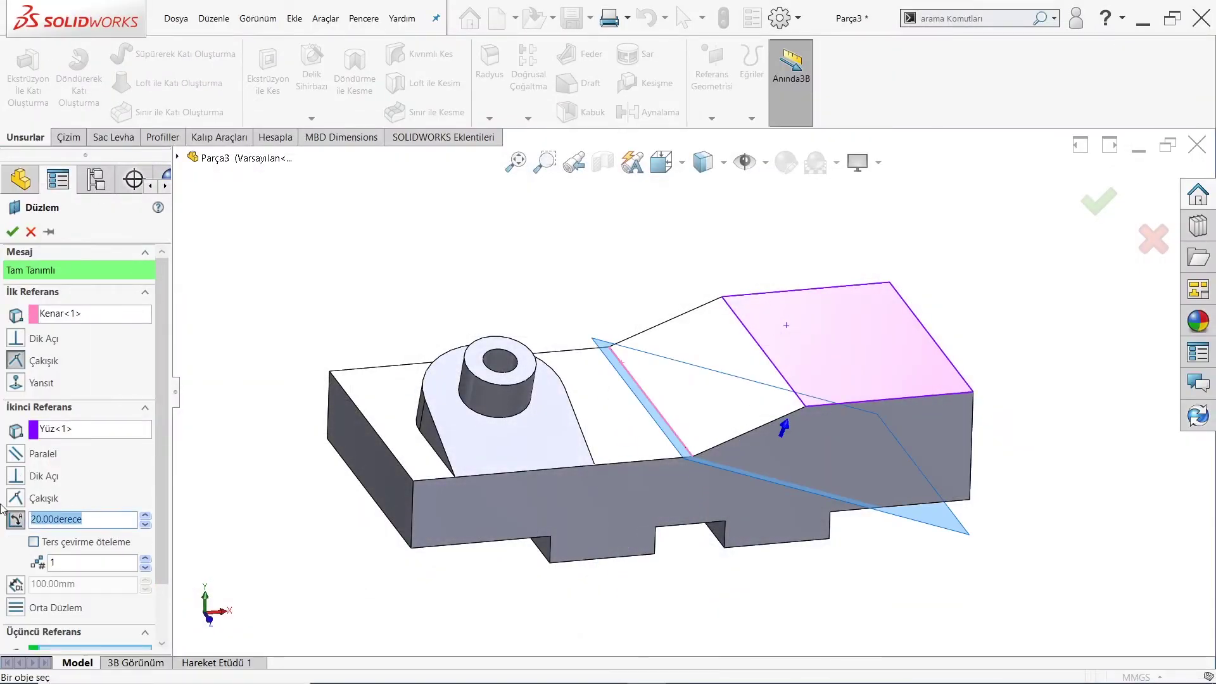
text(30)
key(Return)
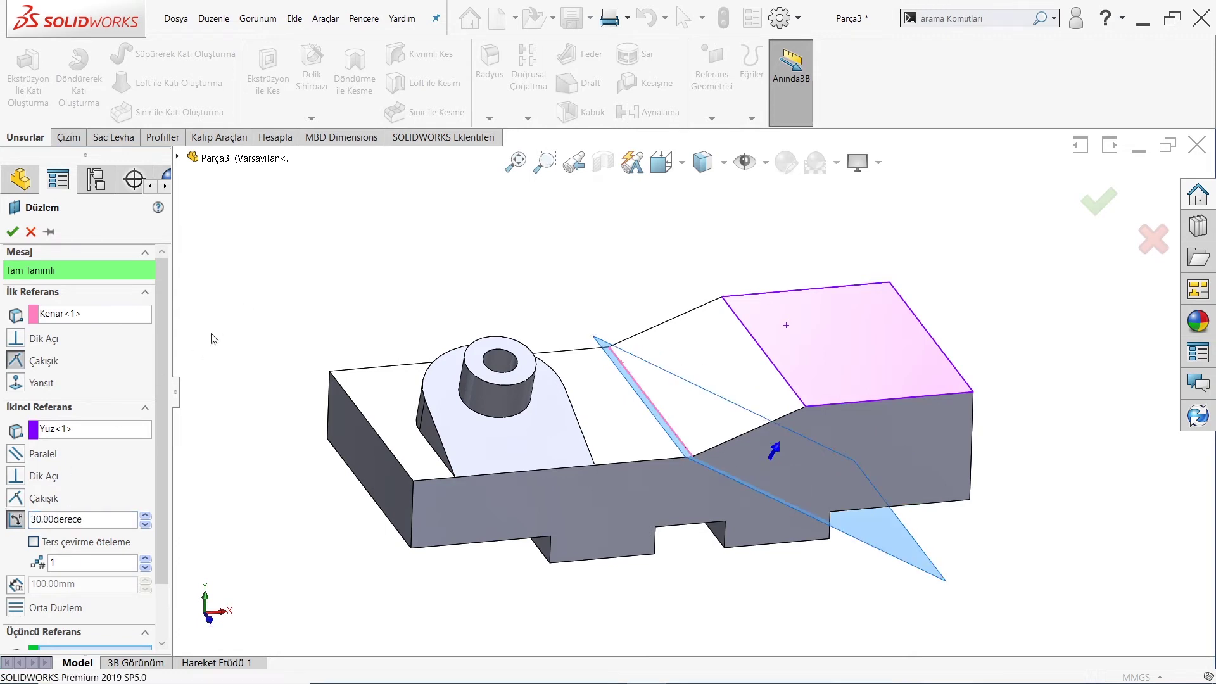
click(14, 232)
key(ctrl+7)
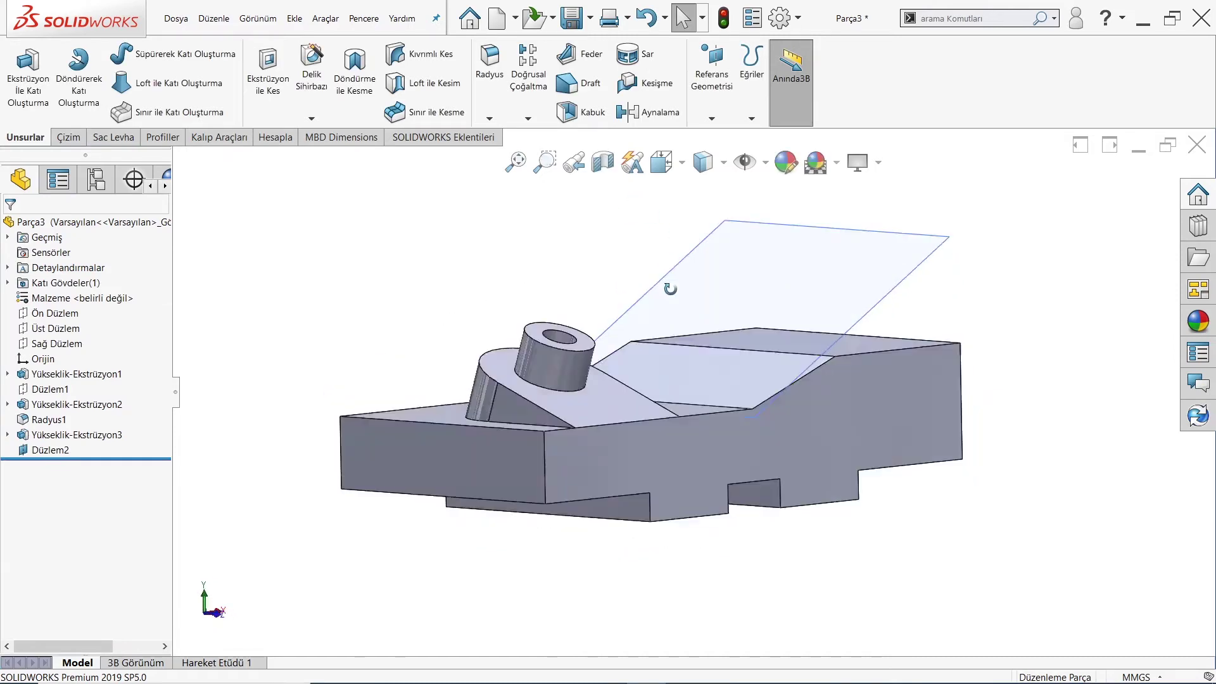
Step: Open a sketch on Düzlem2, view it normal, and check the PDF for pad size
click(734, 260)
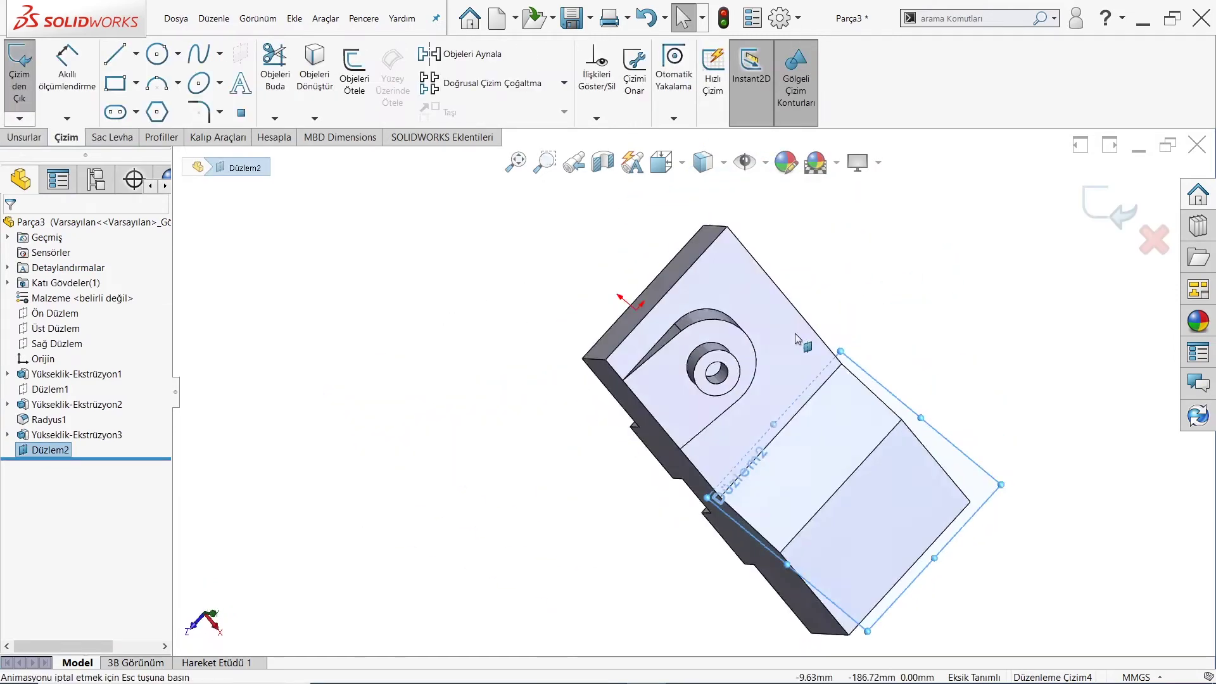
mouse_move(735, 439)
middle_down()
mouse_move(1010, 334)
mouse_move(933, 486)
middle_up()
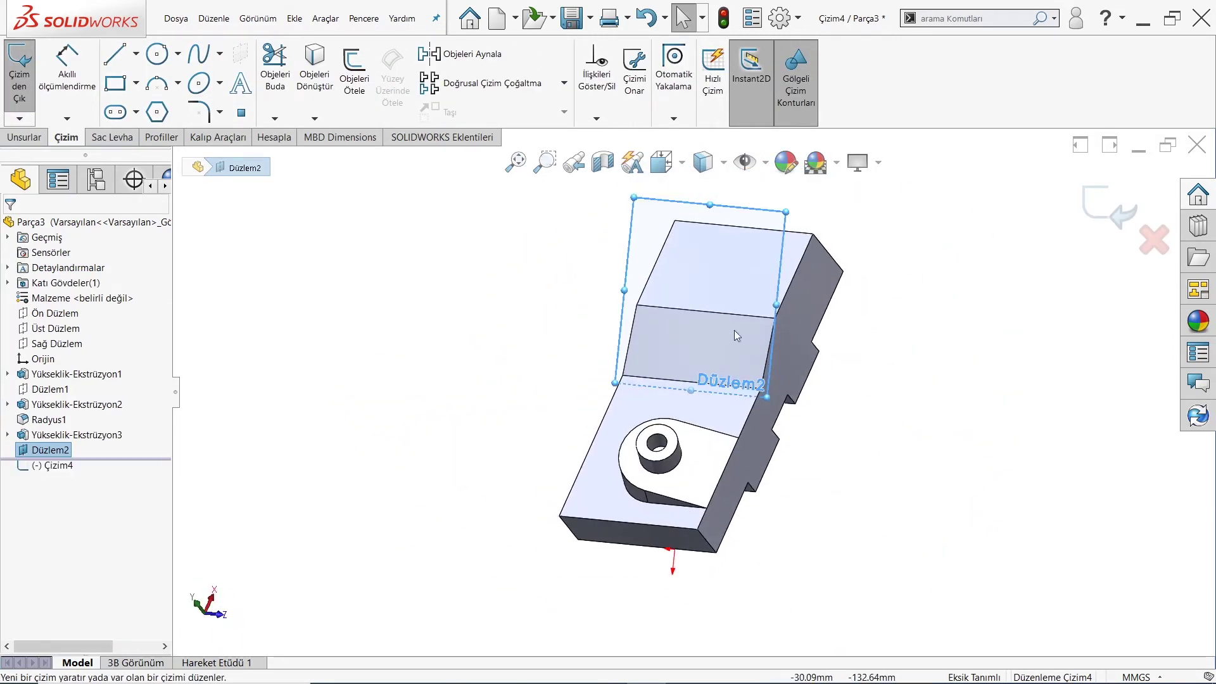
click(716, 333)
key(ctrl+8)
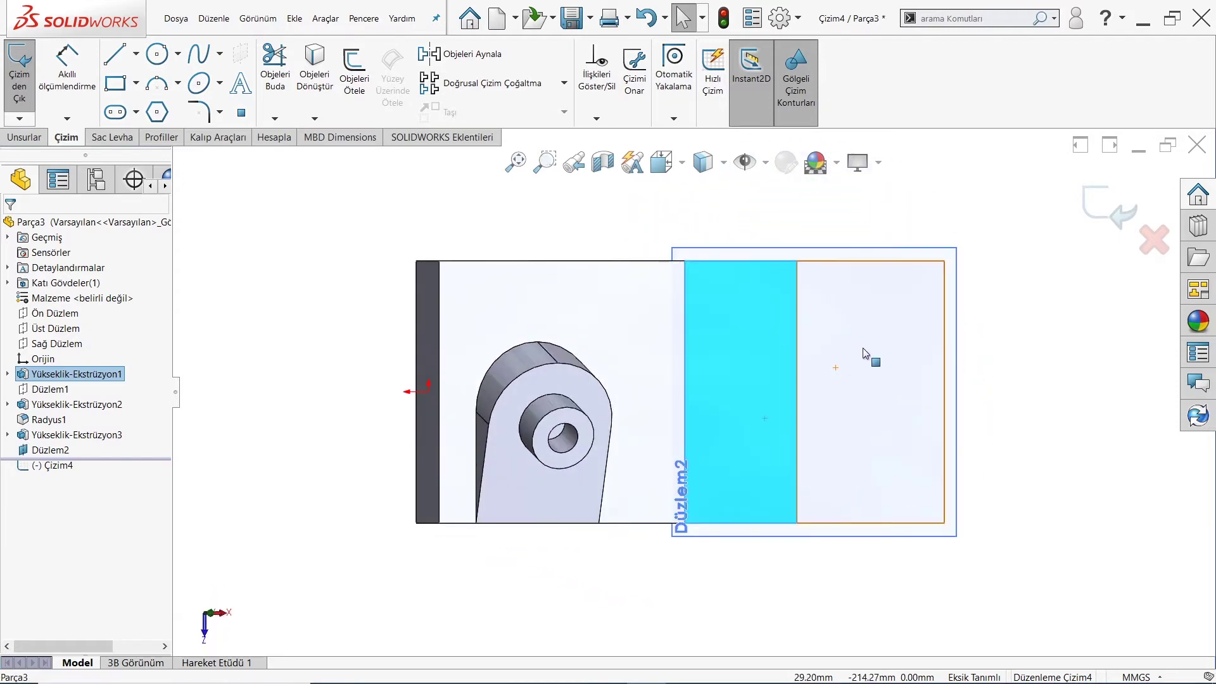
click(330, 672)
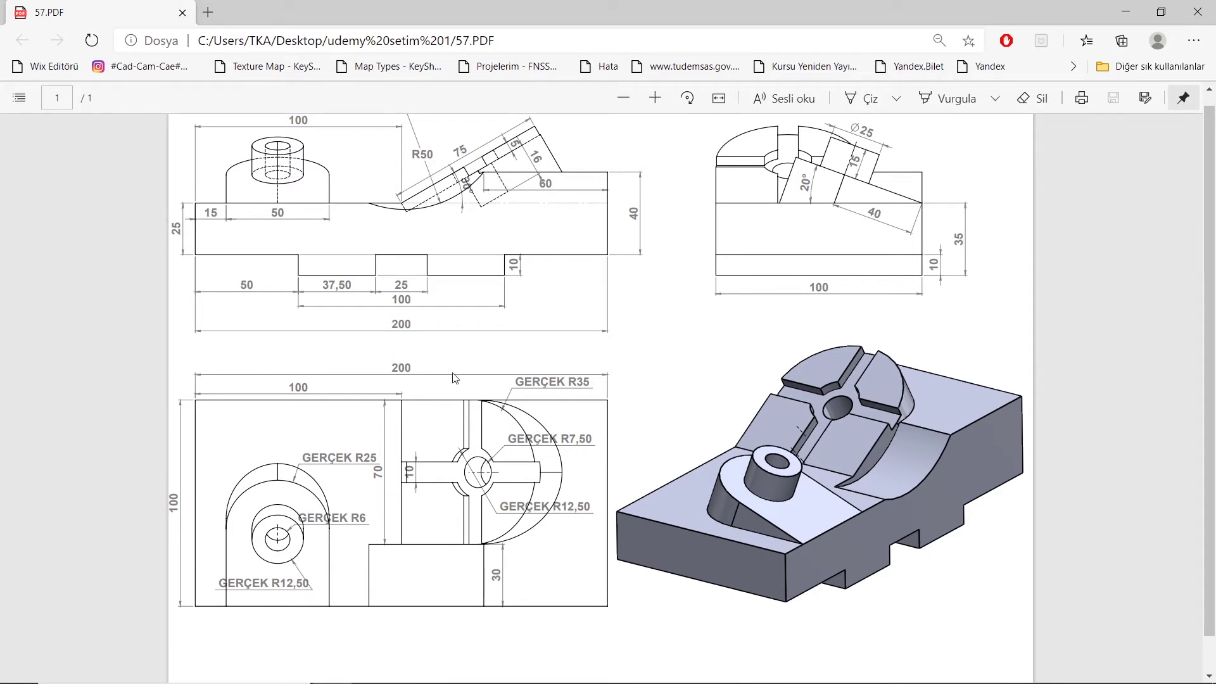
scroll(454, 378, down, 2)
scroll(331, 610, up, 3)
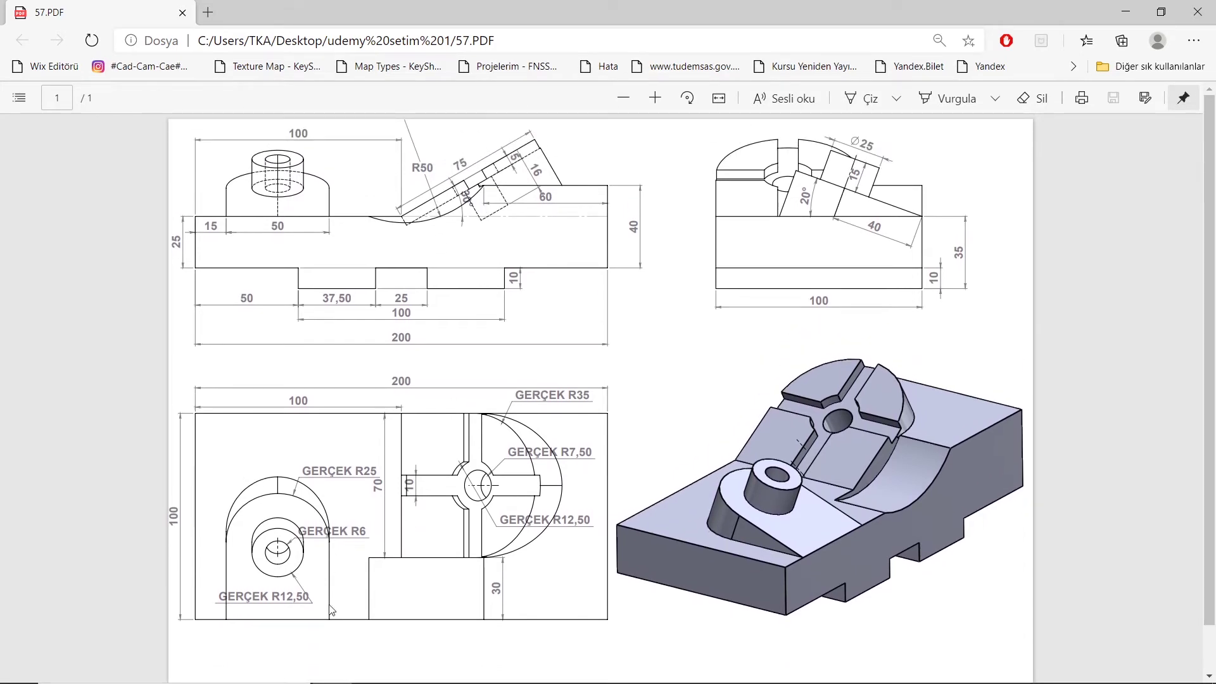
Step: Draw a corner rectangle from the tilted plane's top edge
click(358, 673)
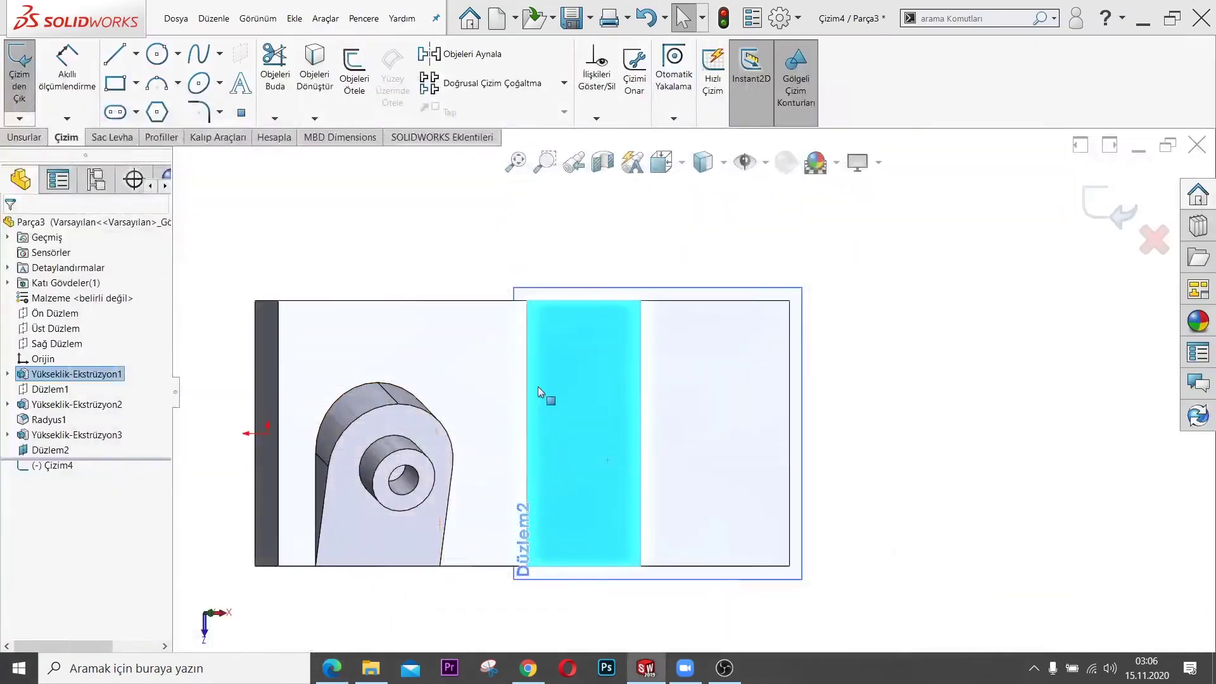
click(136, 83)
click(115, 83)
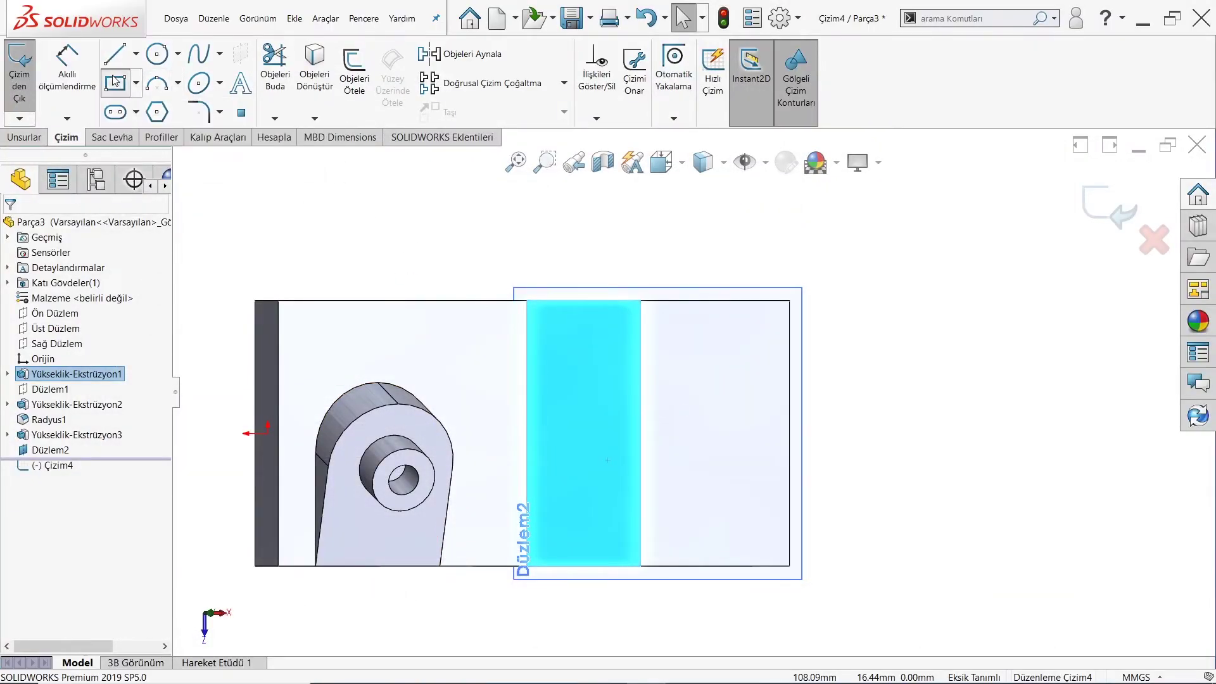
click(527, 301)
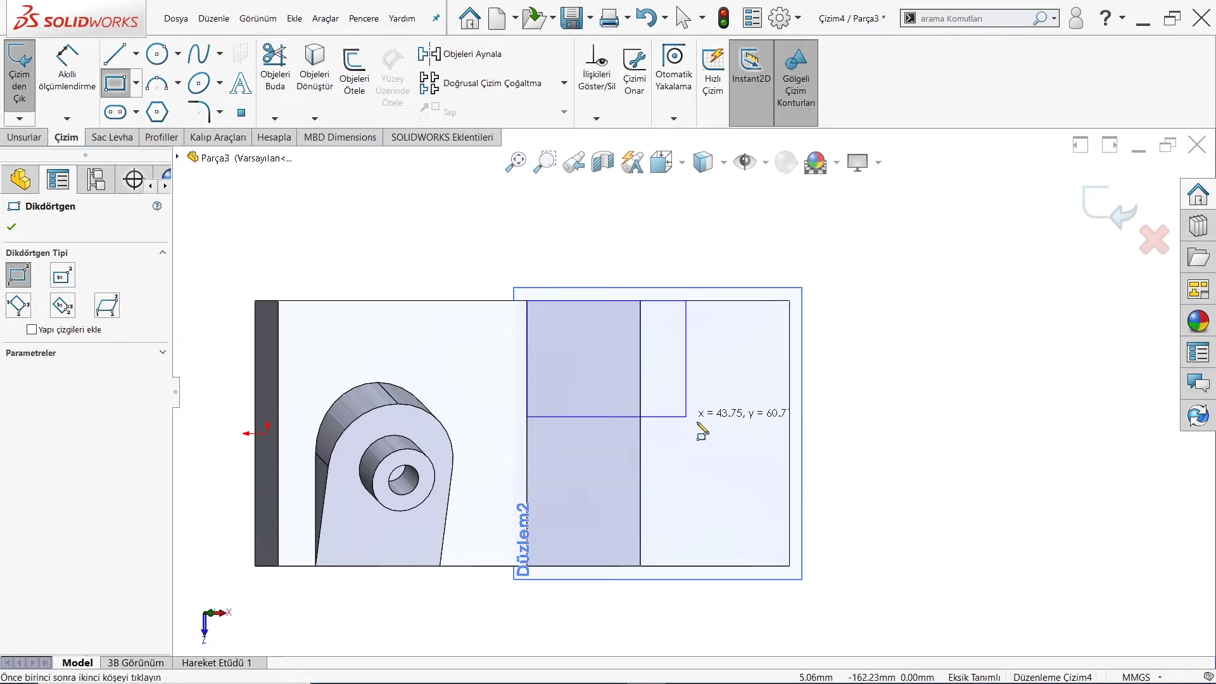
click(724, 448)
key(Escape)
Step: Dimension the rectangle 70 tall and 75 wide
key(d)
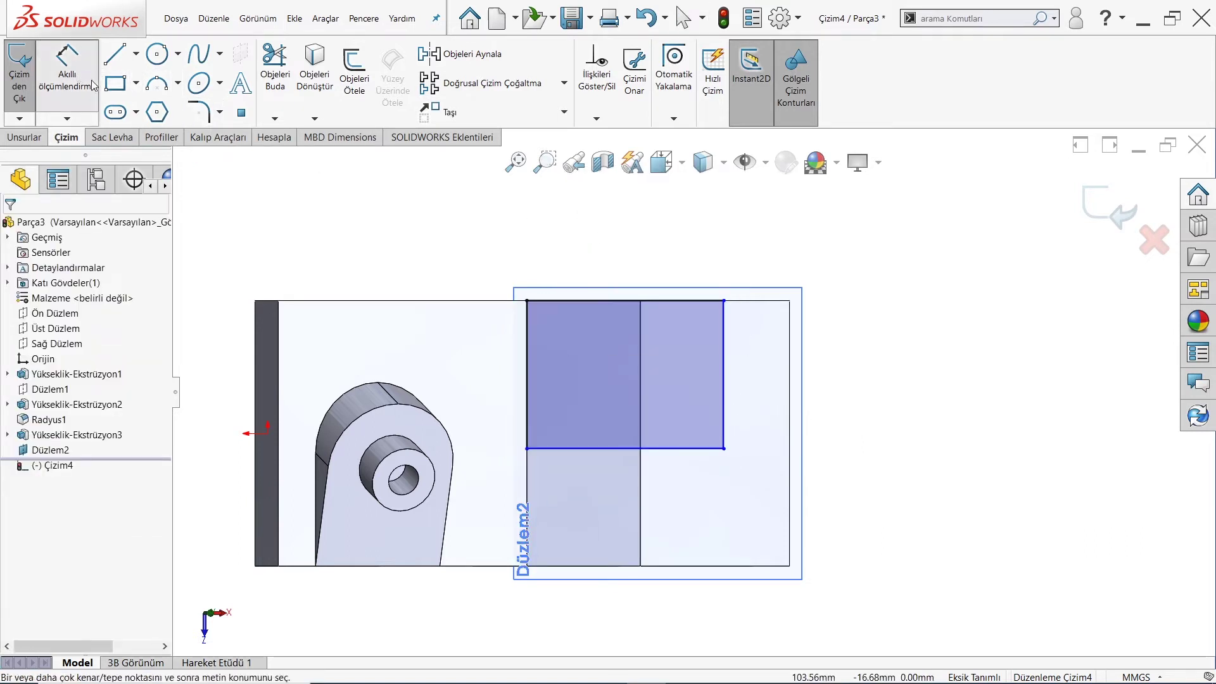
click(527, 336)
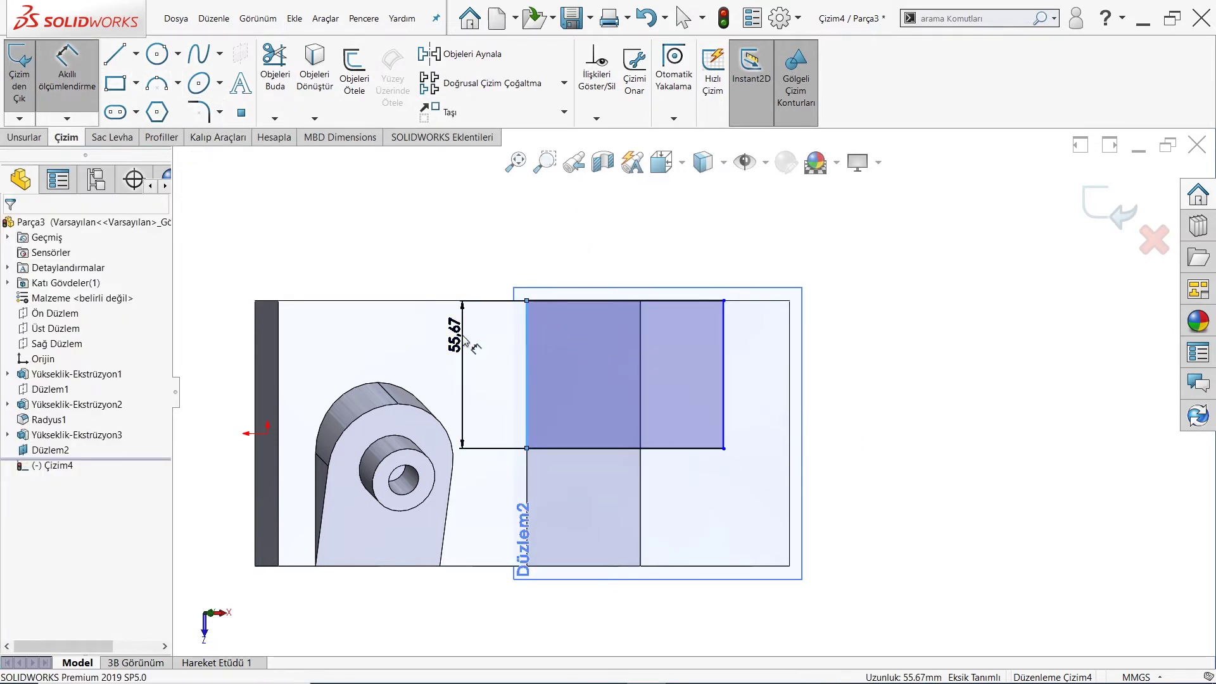
click(465, 341)
text(70)
key(Return)
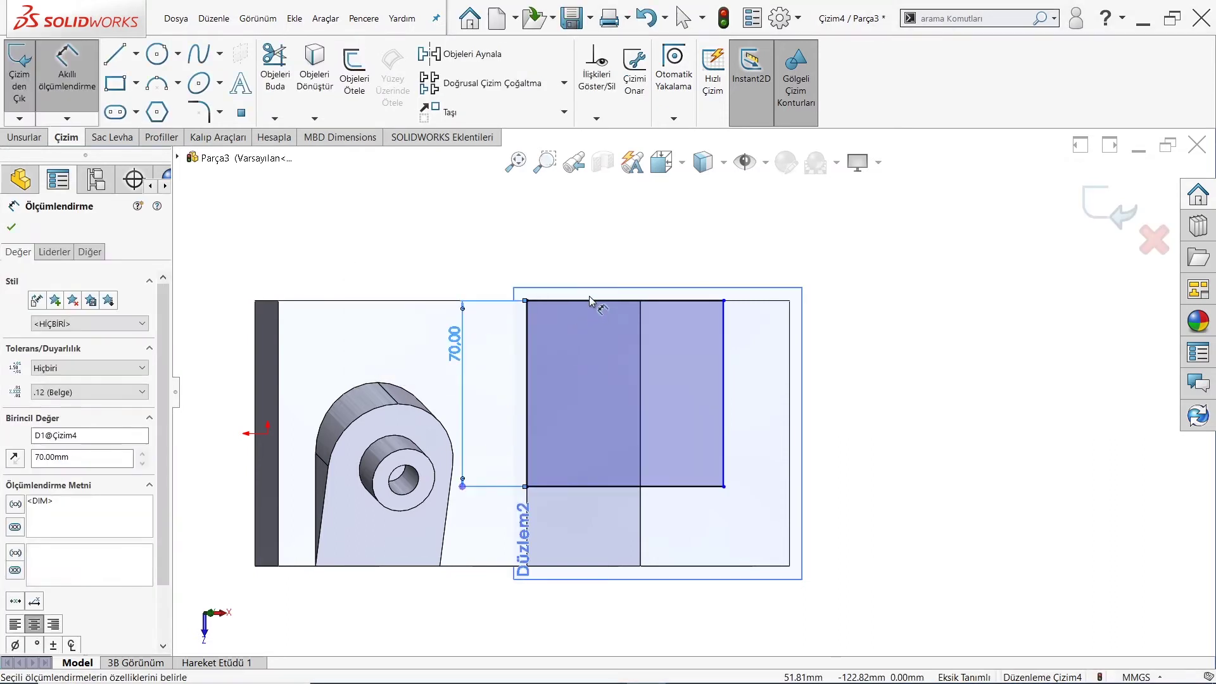
click(595, 302)
click(586, 265)
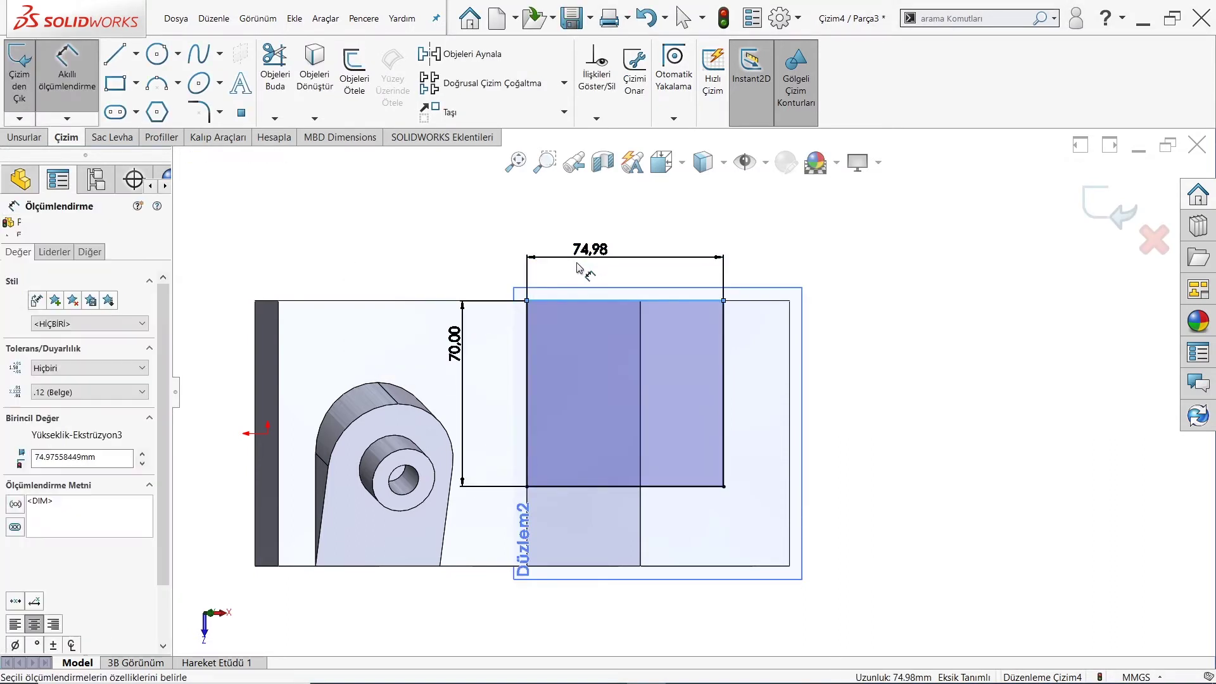
text(75)
key(Return)
right_click(433, 247)
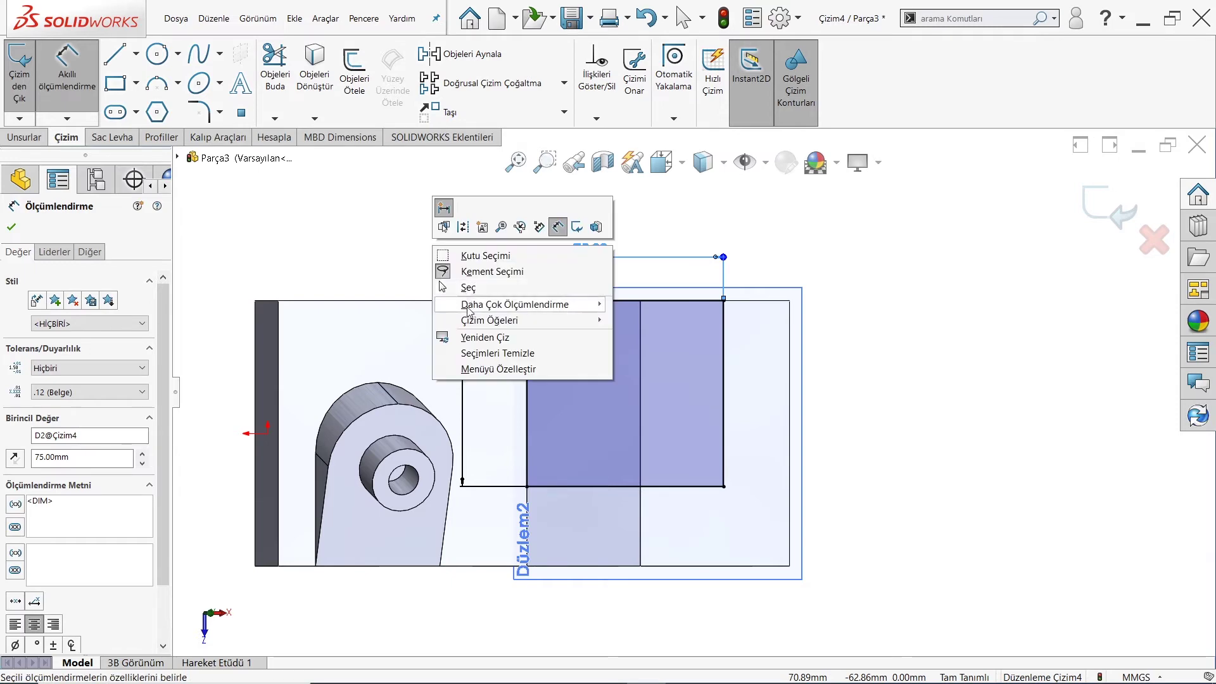
click(446, 252)
click(13, 134)
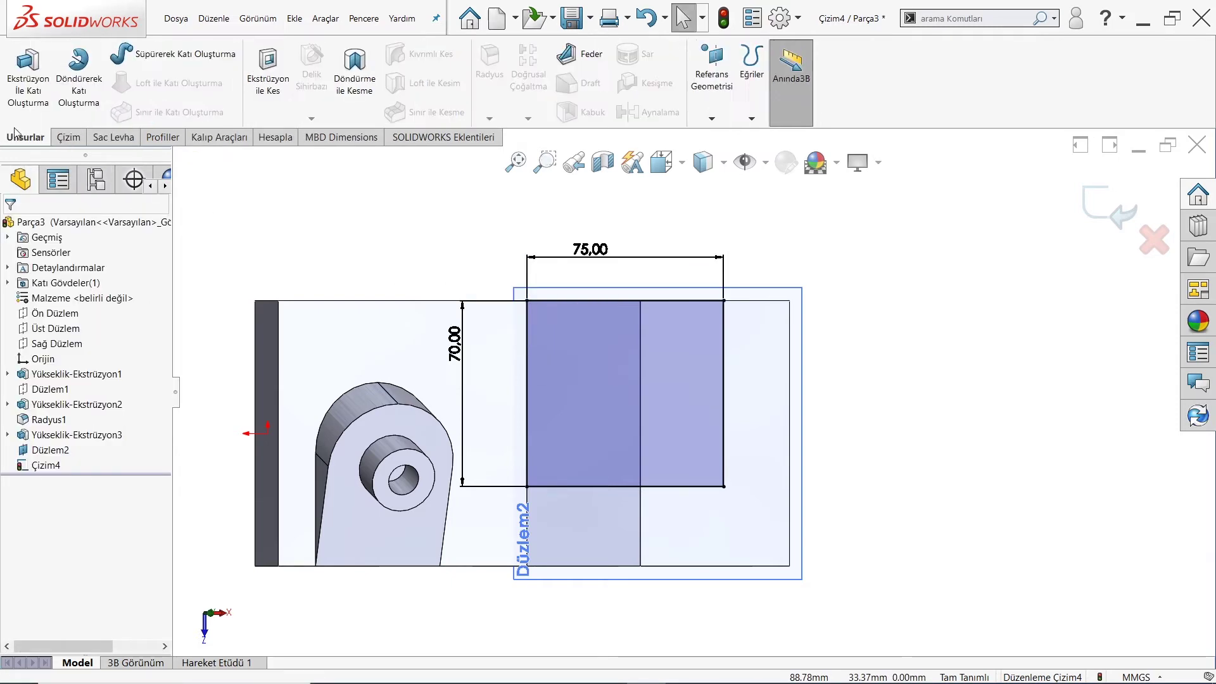
Step: Extrude the rectangle reversed up to the top face, forming the 28 mm angled pad
click(20, 86)
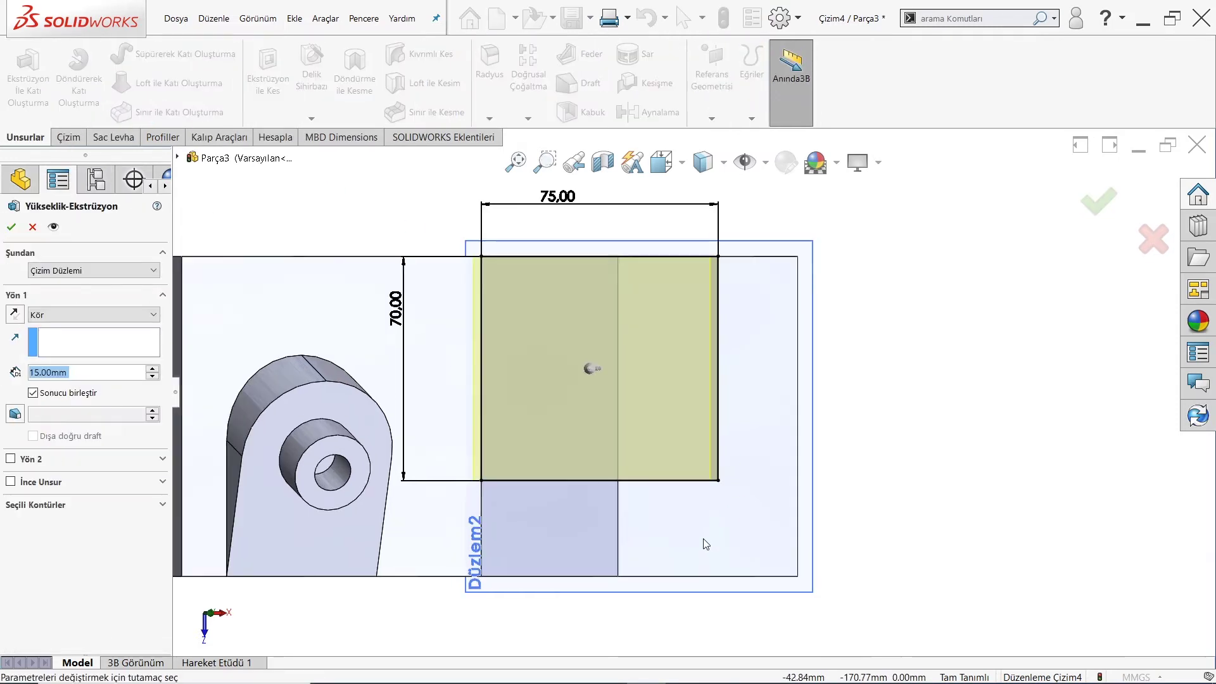
click(14, 313)
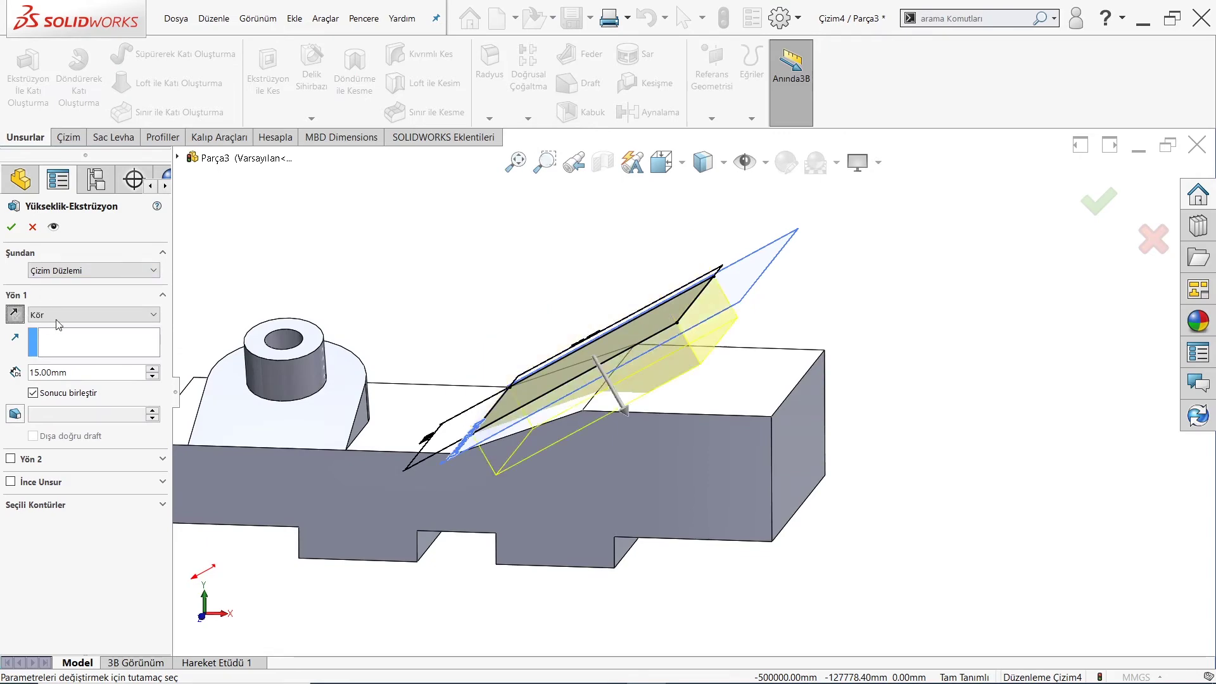
click(95, 314)
click(70, 372)
click(690, 401)
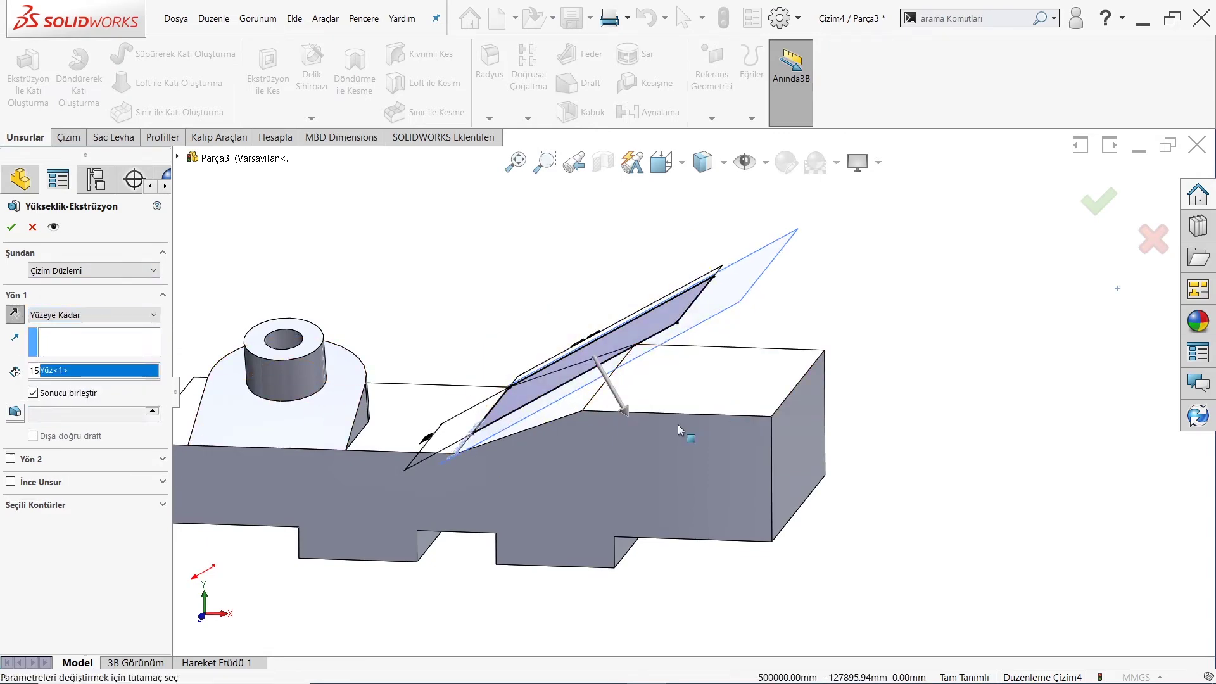
drag(618, 427, 652, 389)
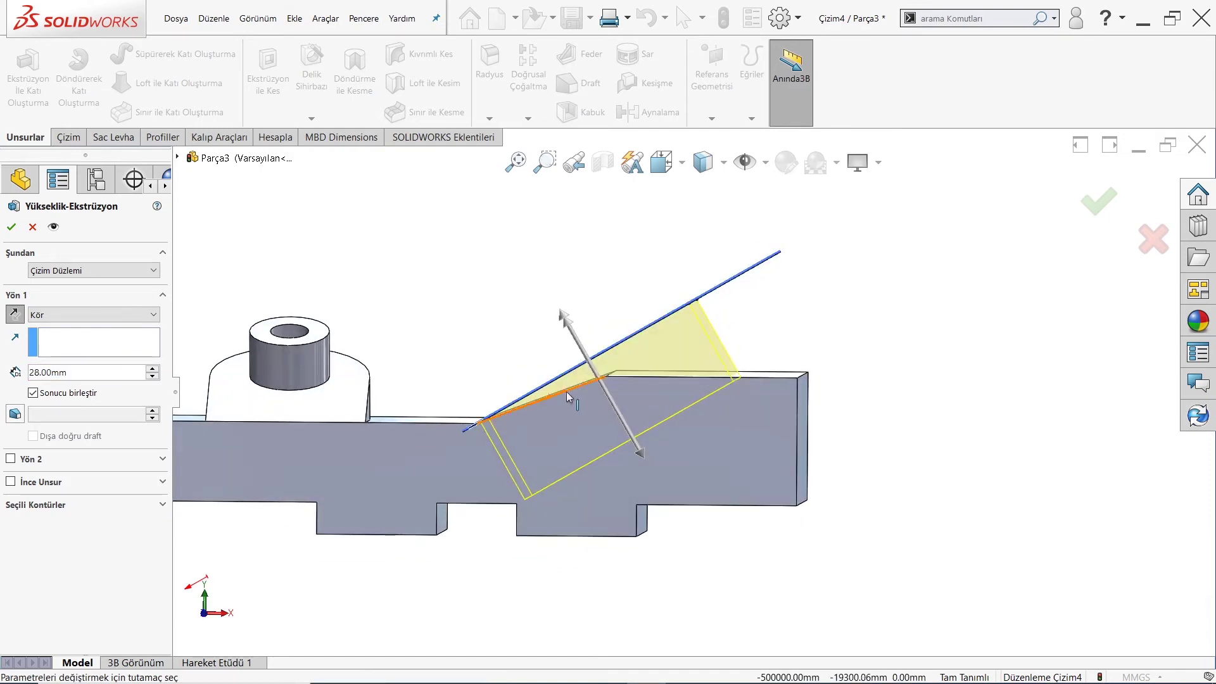
click(12, 227)
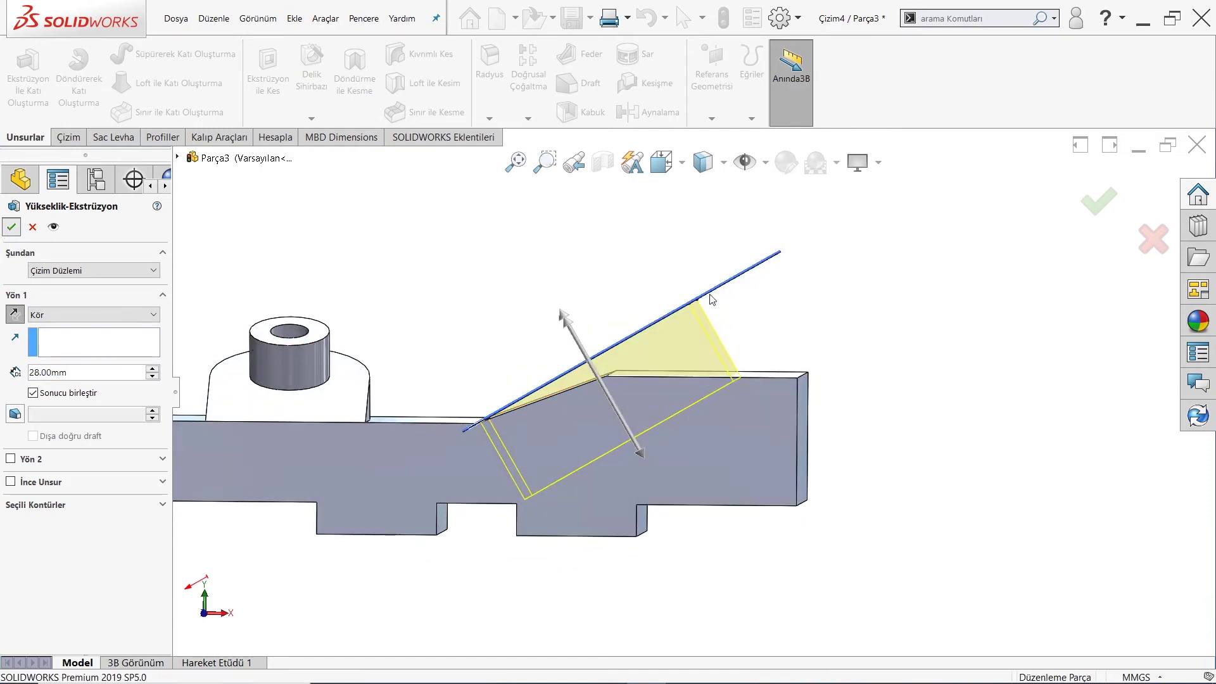
Step: Hide reference plane Düzlem2 so only the solid shows
middle_drag(848, 317, 763, 426)
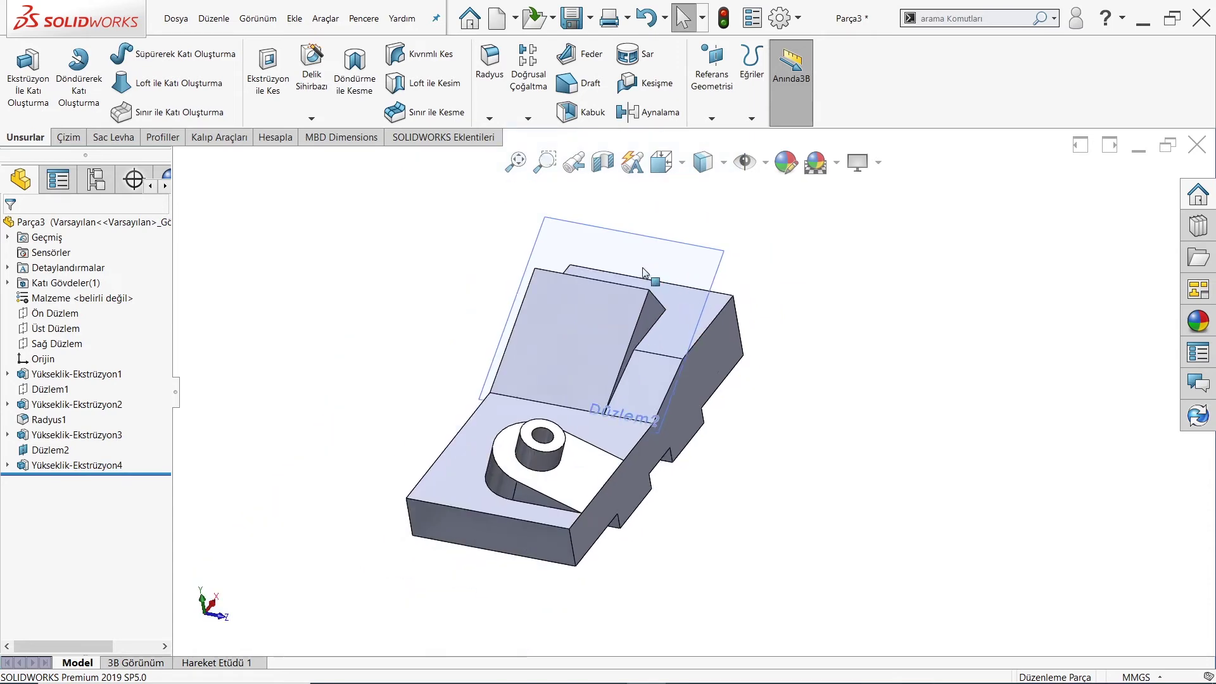
scroll(645, 272, down, 3)
click(524, 249)
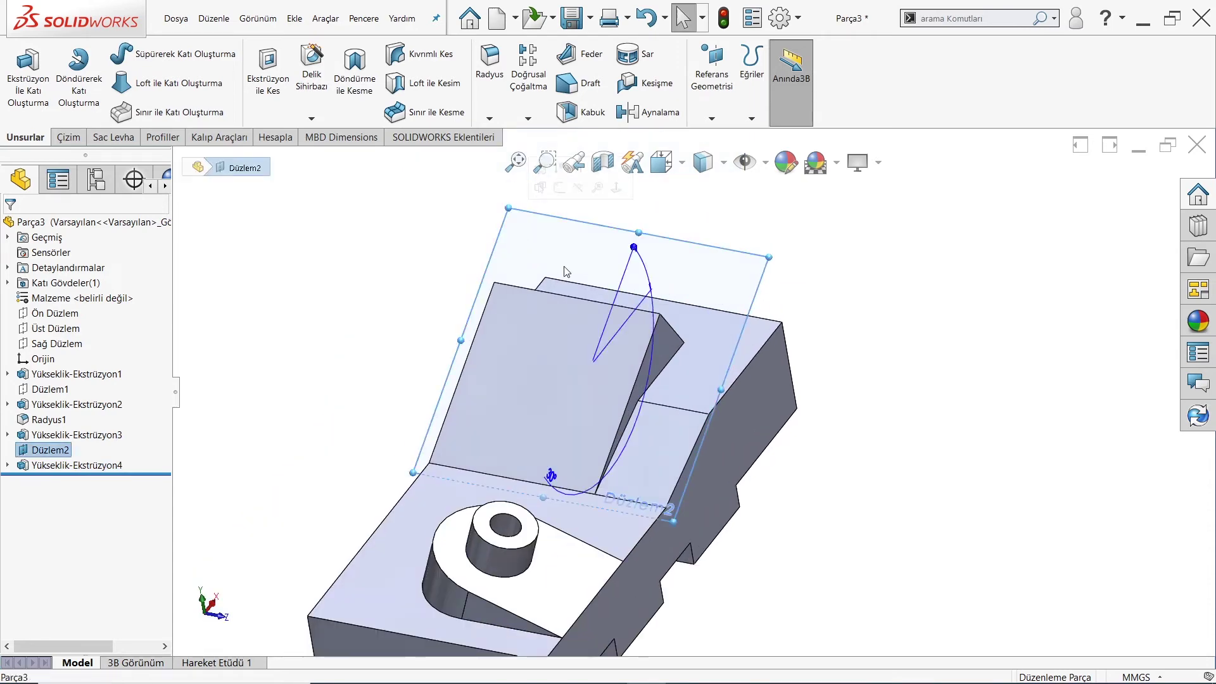
click(579, 200)
mouse_move(579, 209)
middle_down()
mouse_move(564, 266)
mouse_move(497, 264)
middle_up()
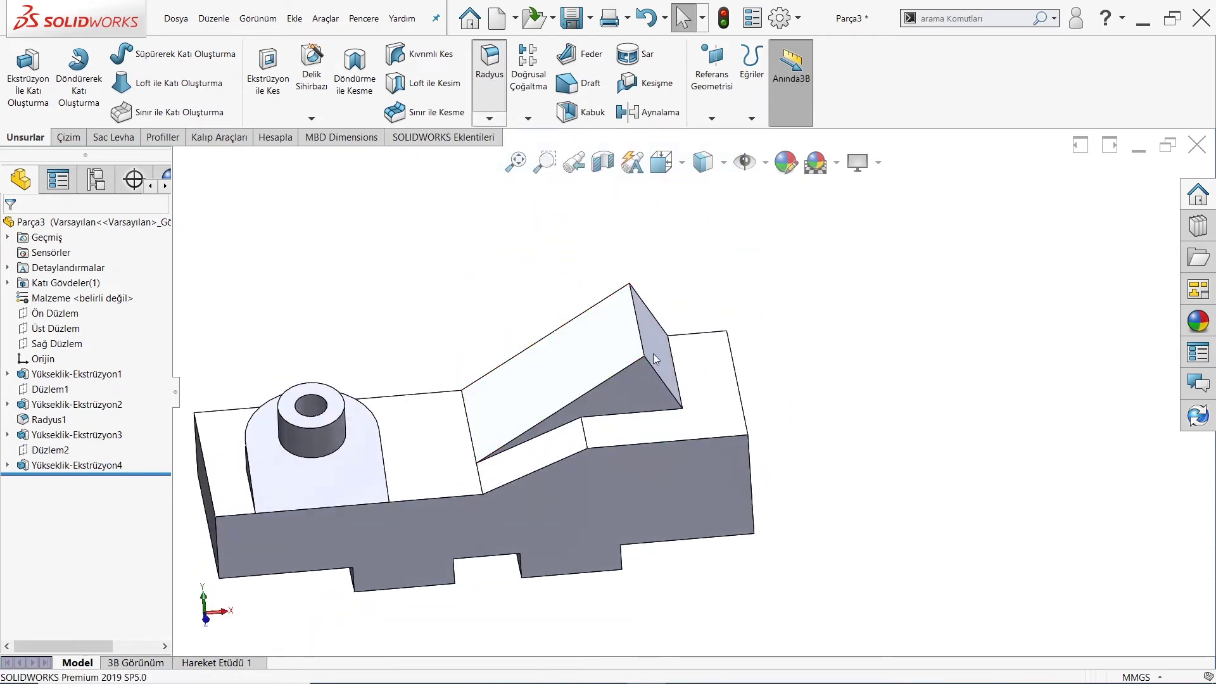
Step: Try a 37.5 mm fillet on the pad's two end edges, then cancel it when it fails
click(655, 374)
middle_drag(655, 374, 572, 385)
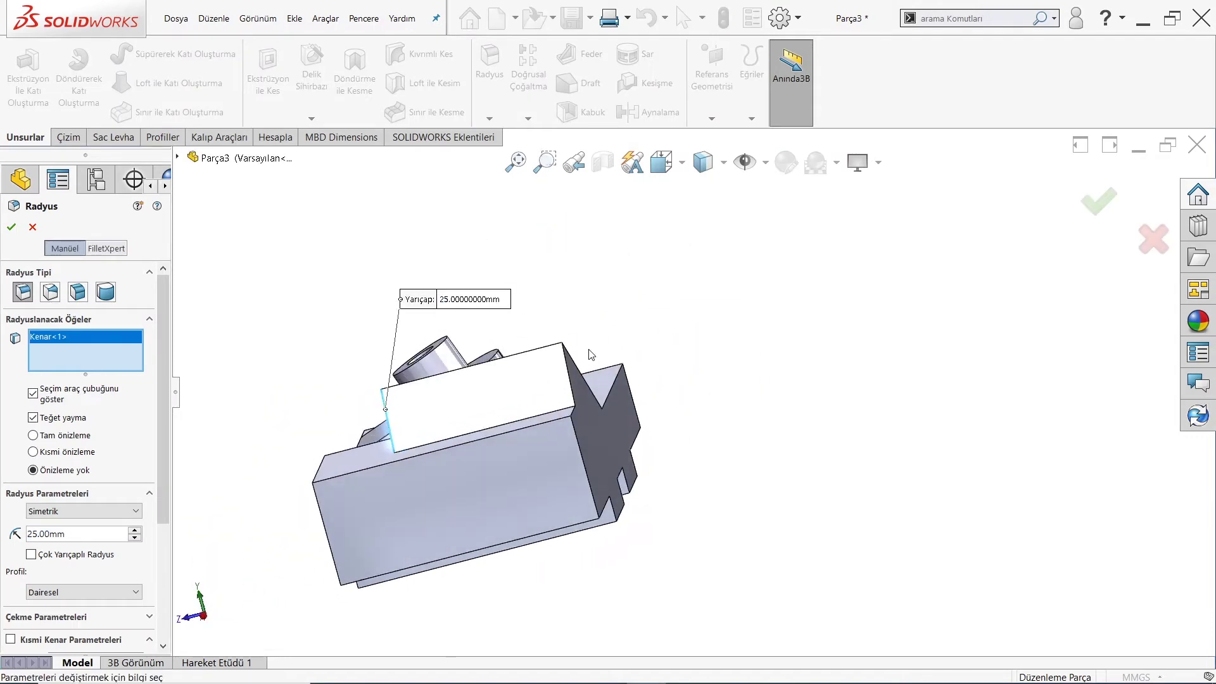
click(573, 385)
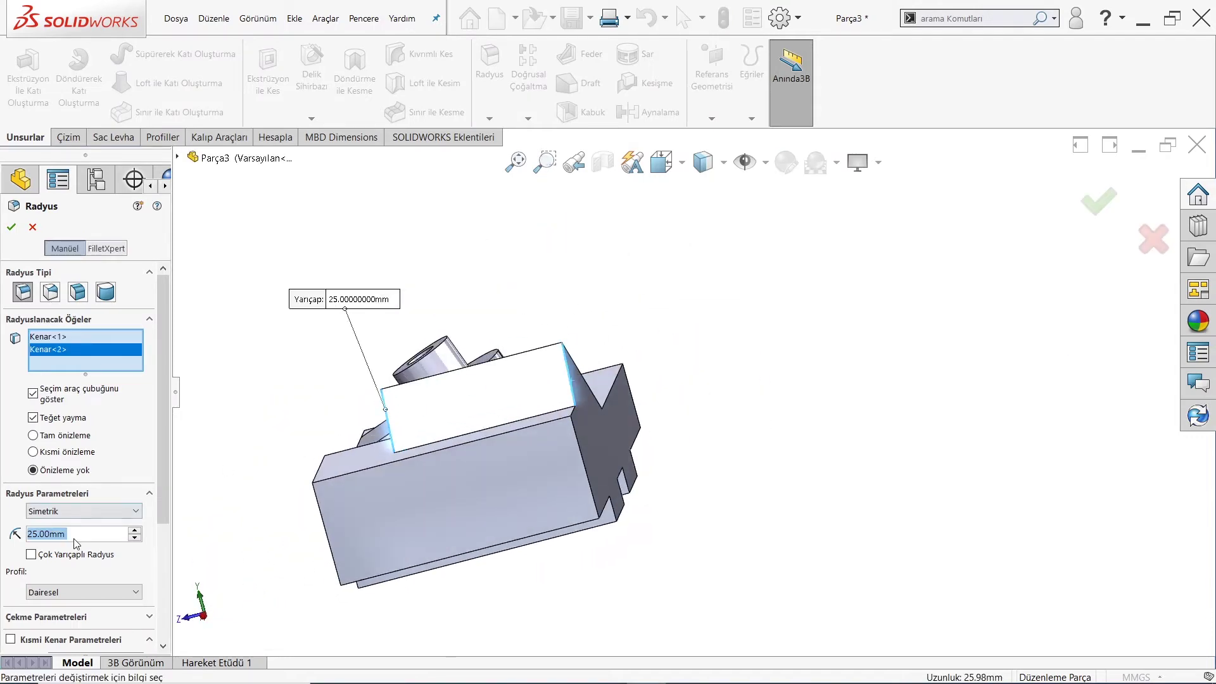
text(37.5)
key(Return)
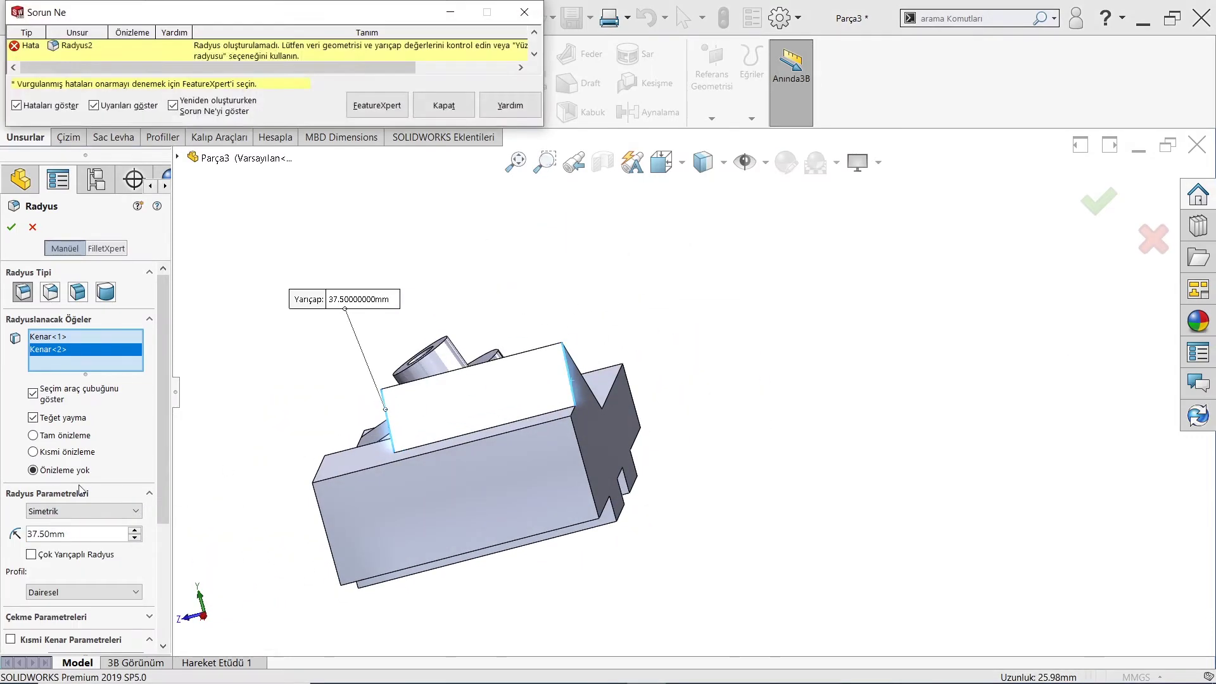
click(460, 105)
key(Escape)
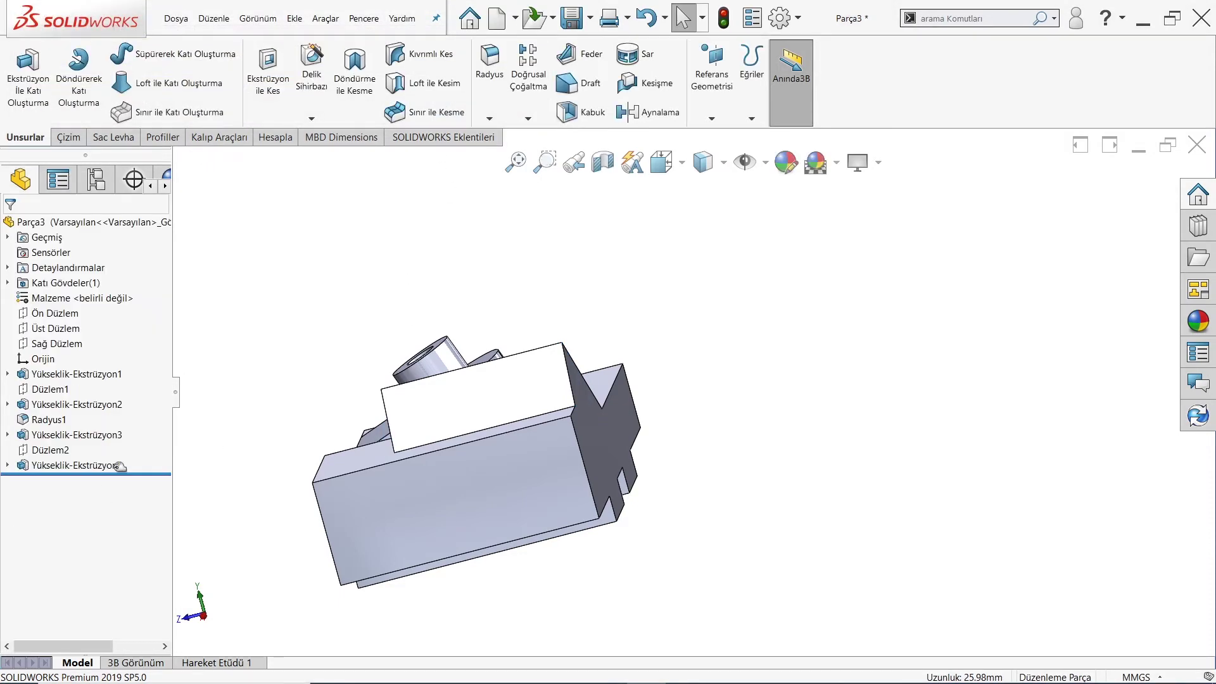
Step: Fillet the pad's two end edges at 35 mm radius instead, rounding the end into an arch
click(573, 378)
middle_drag(573, 377, 546, 440)
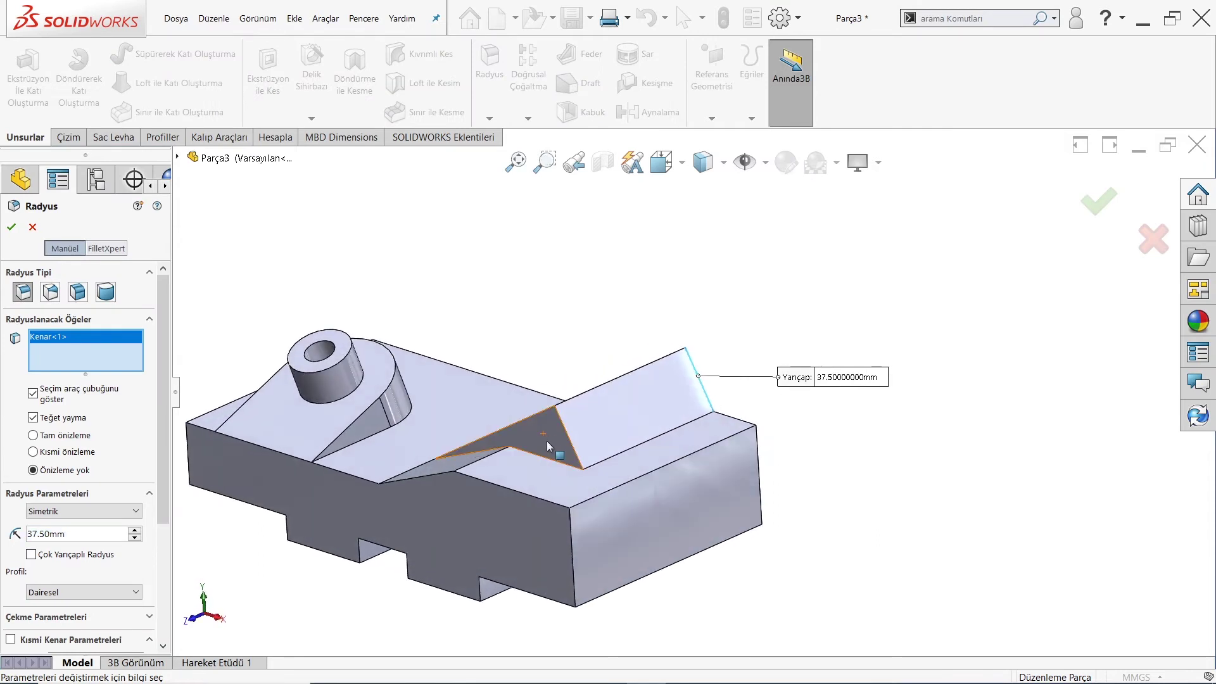
click(565, 441)
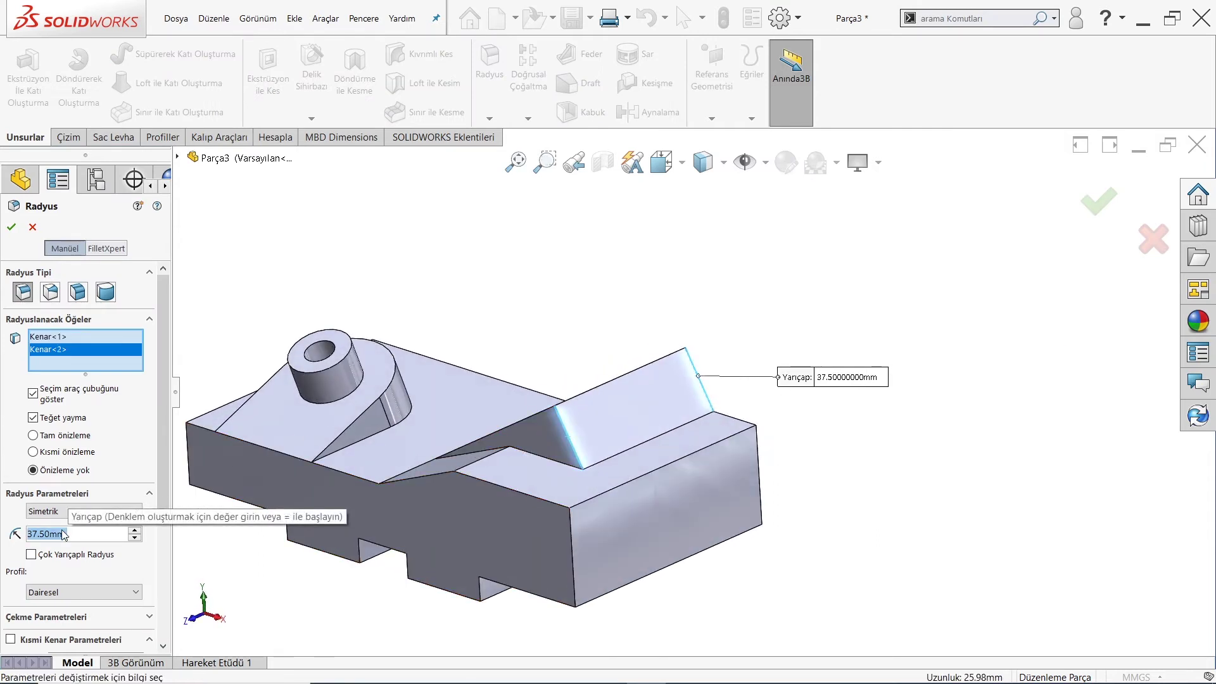
text(35)
key(Return)
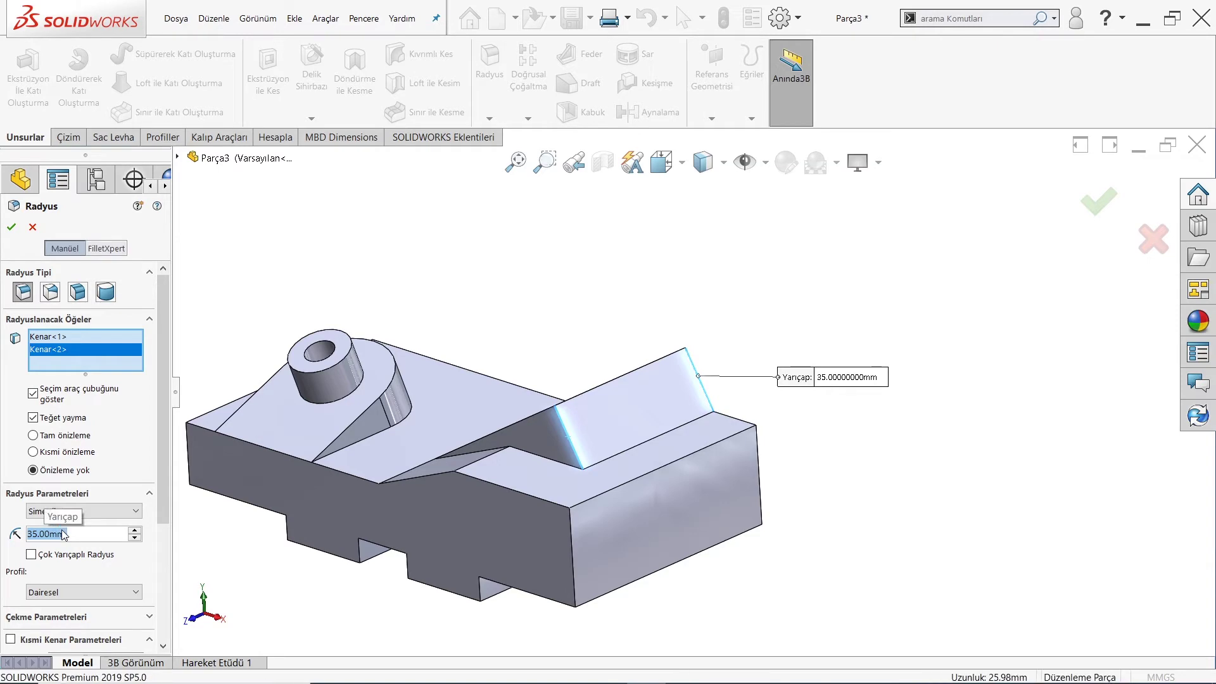
key(Return)
mouse_move(482, 443)
middle_down()
mouse_move(698, 458)
mouse_move(610, 338)
middle_up()
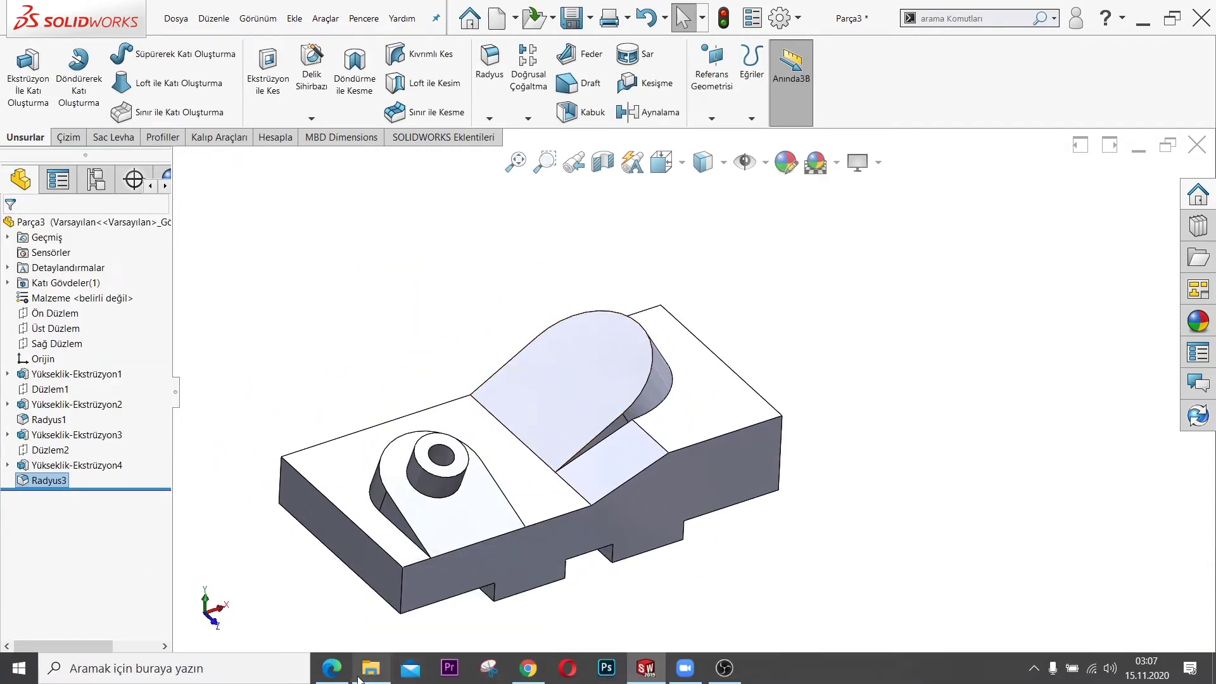
click(370, 670)
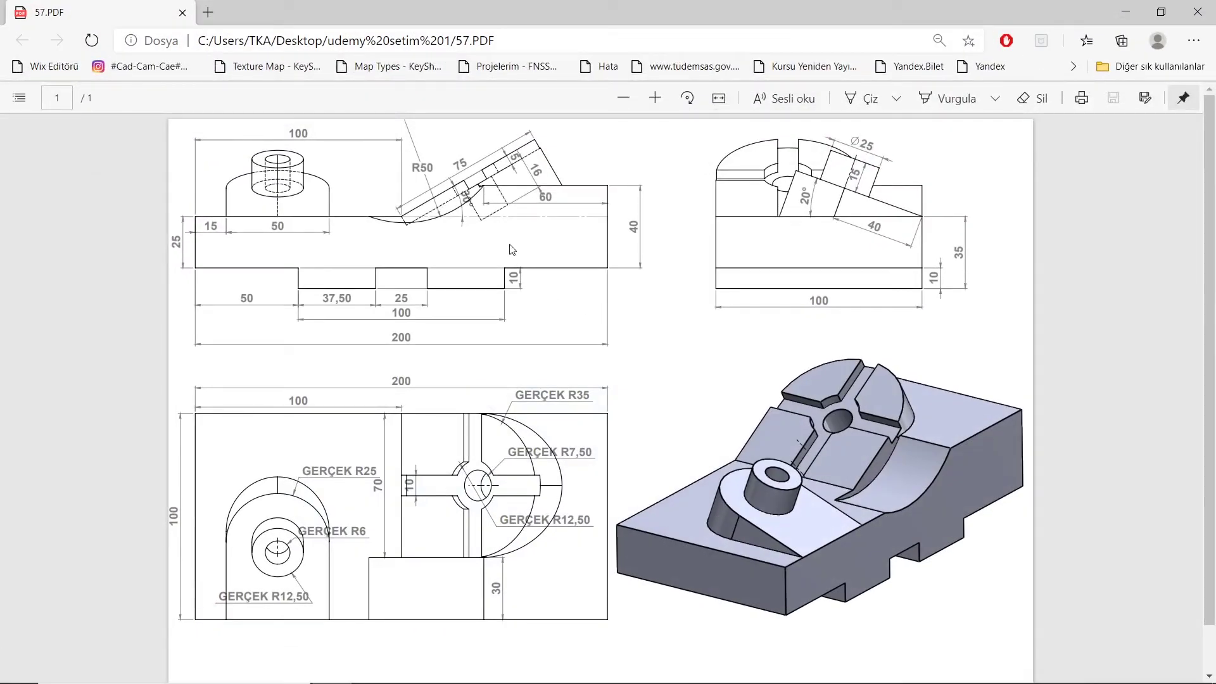
Step: Review the 57.PDF drawing, then start sketch Çizim5 on the angled pad's arched face
scroll(566, 480, down, 1)
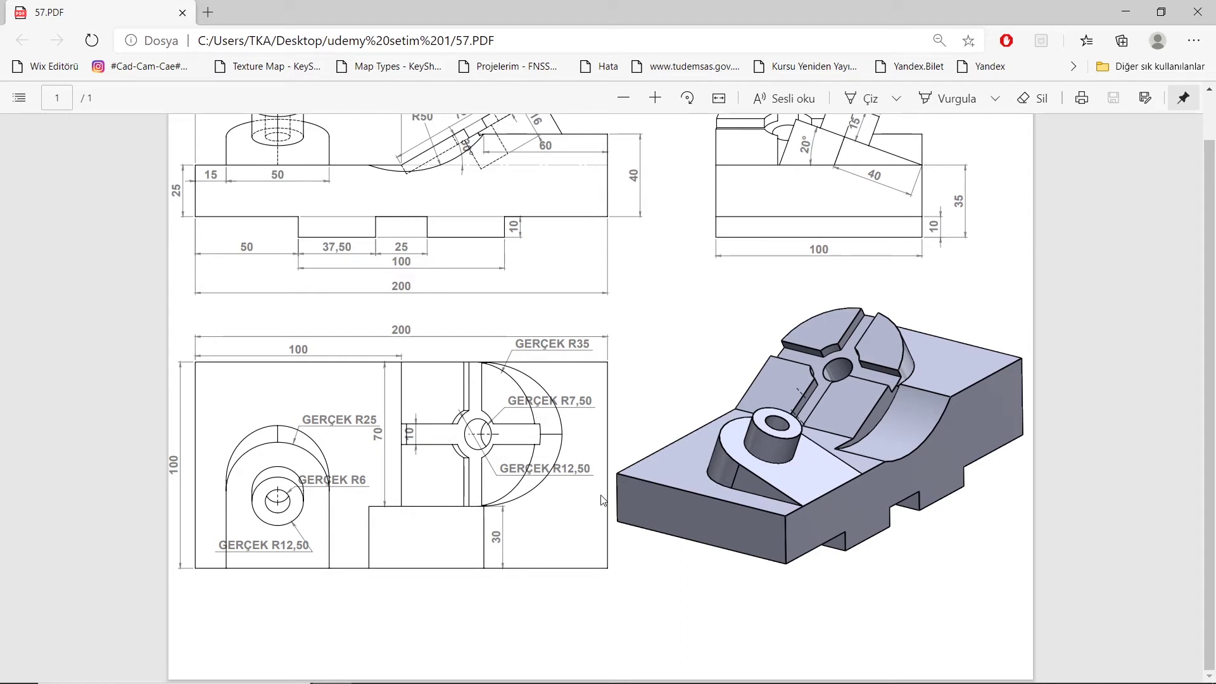
scroll(534, 451, up, 1)
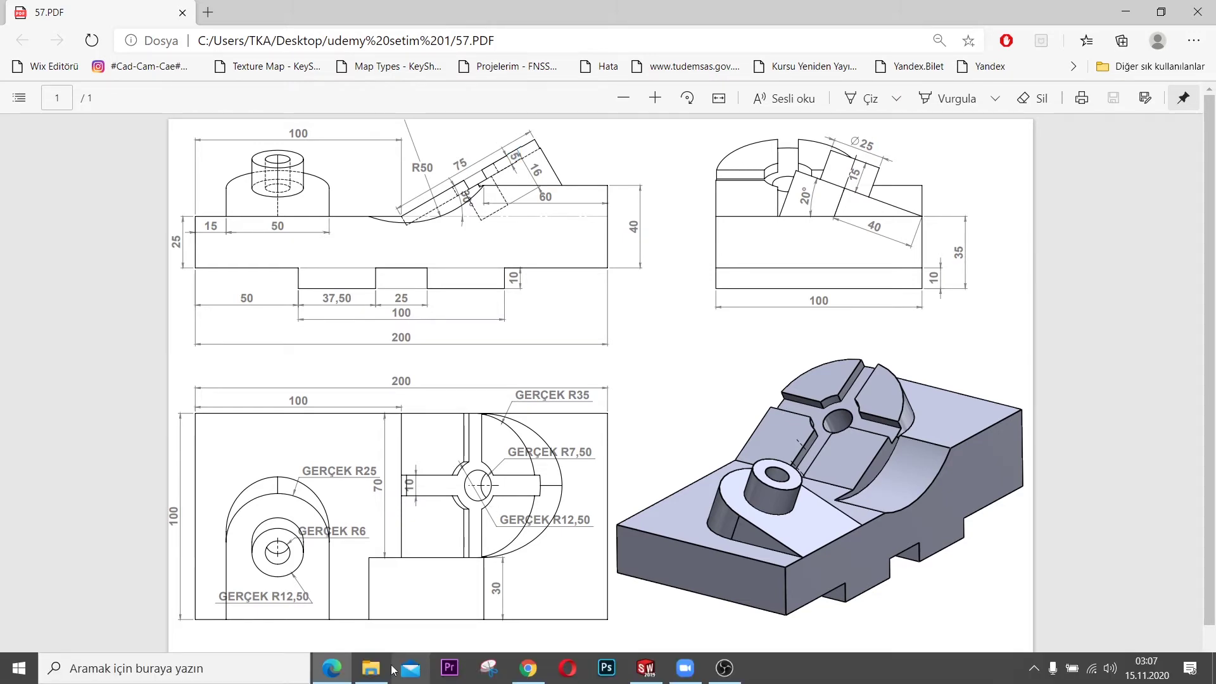
click(332, 668)
click(572, 360)
click(627, 323)
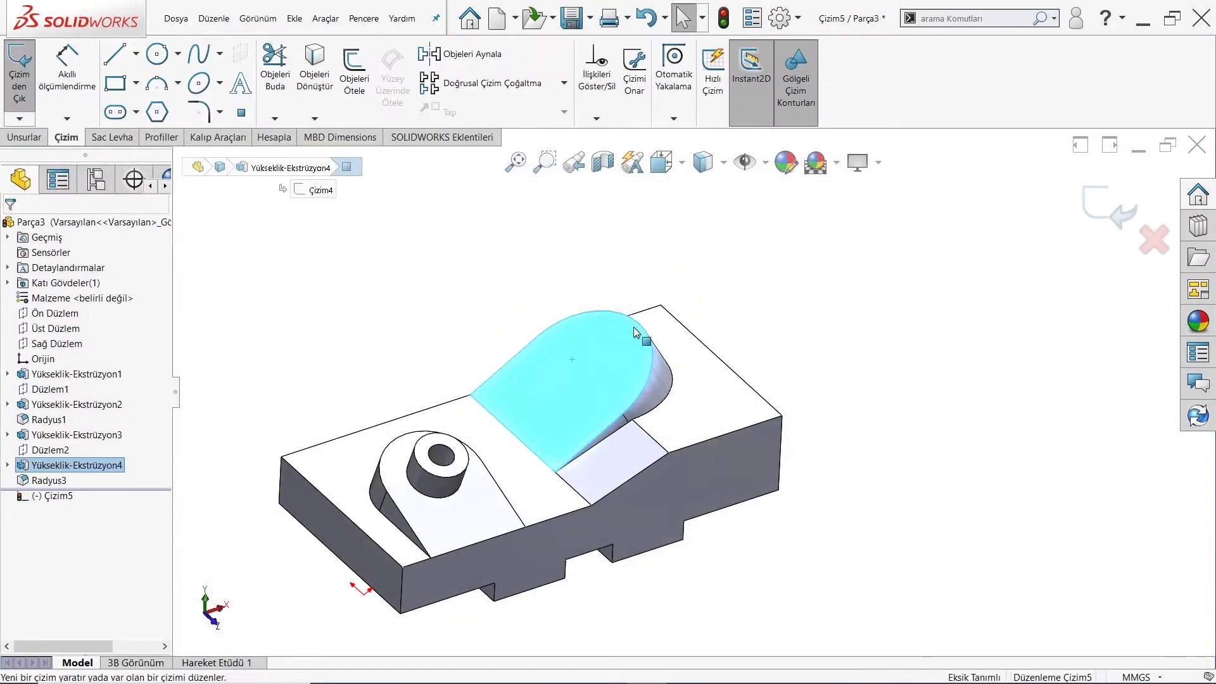
Step: Draw a circle on the arched face of the angled pad
click(168, 62)
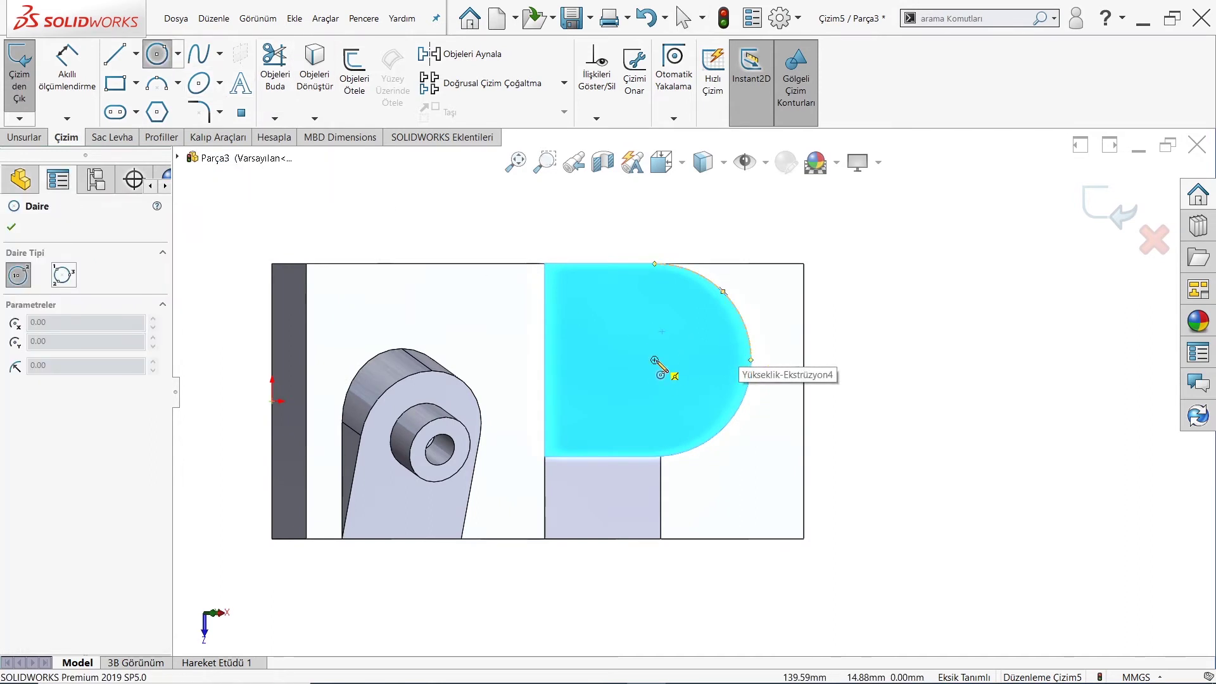
click(654, 359)
click(649, 335)
key(Escape)
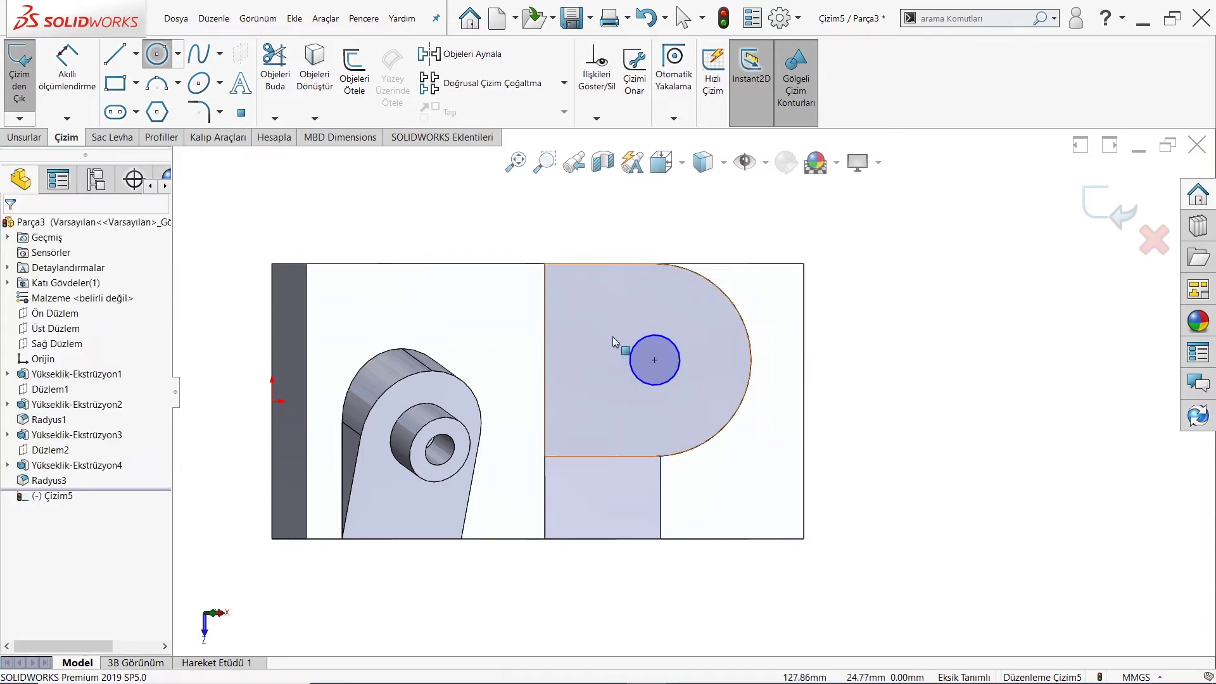
Step: Dimension the circle to a 15 mm diameter, fully defining the sketch
click(68, 76)
mouse_move(372, 673)
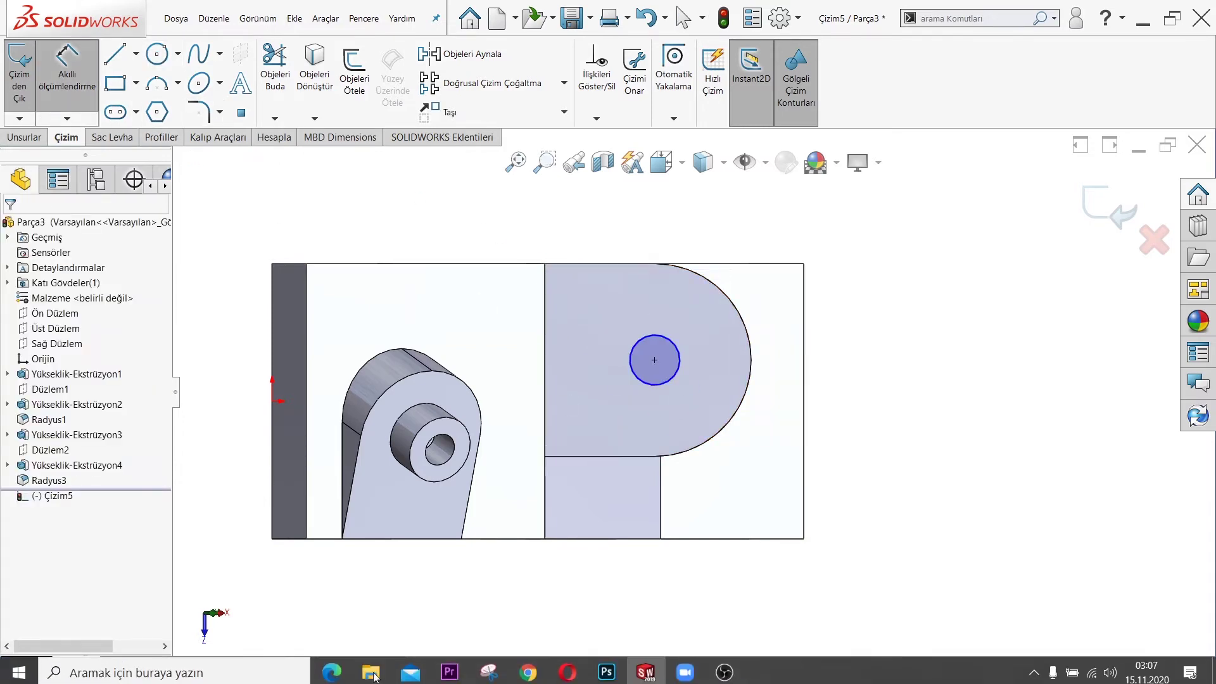
click(332, 668)
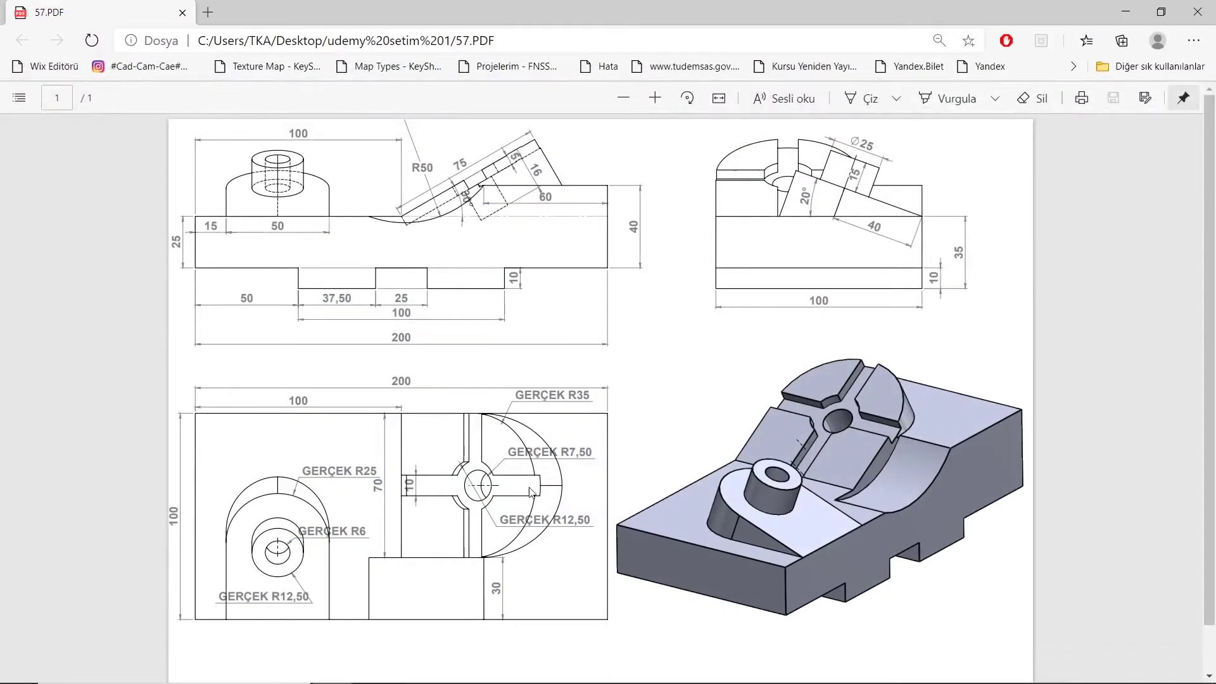
click(361, 669)
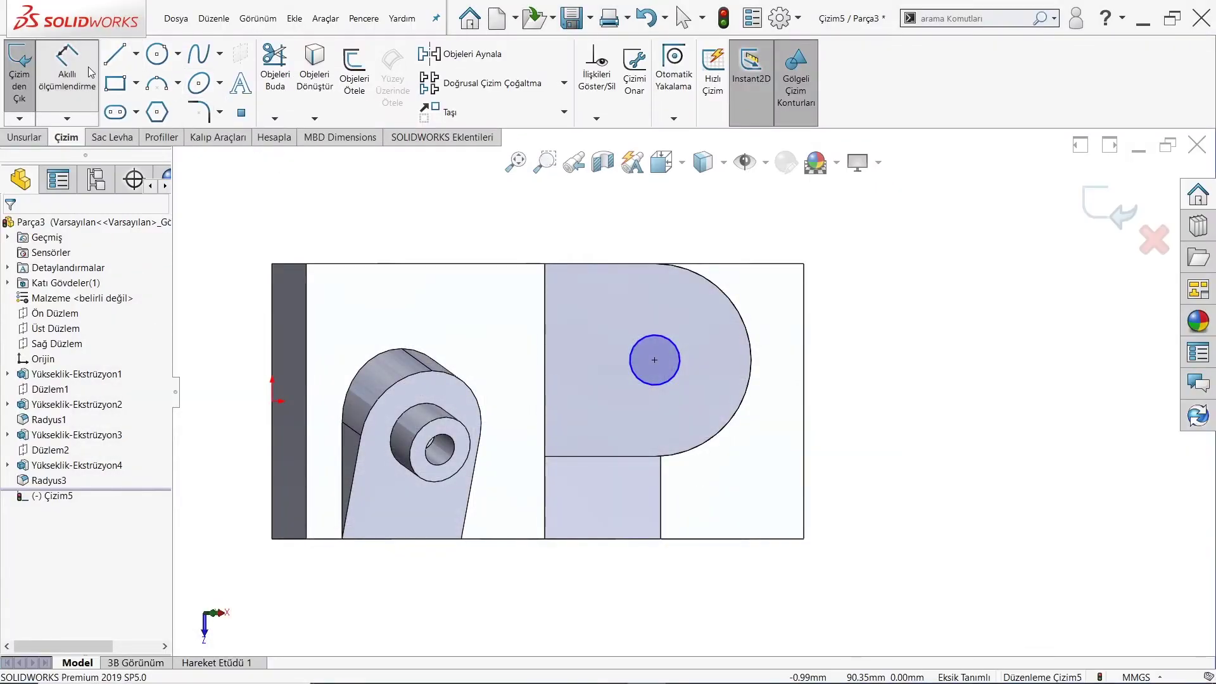
click(67, 69)
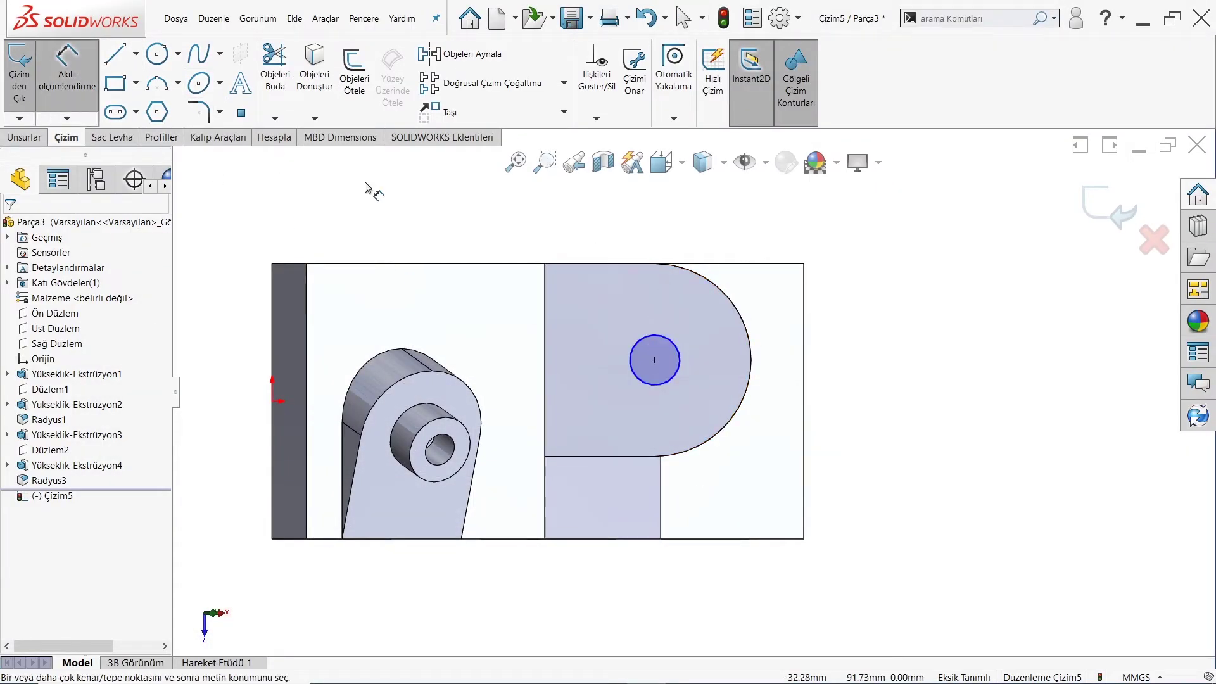
click(644, 342)
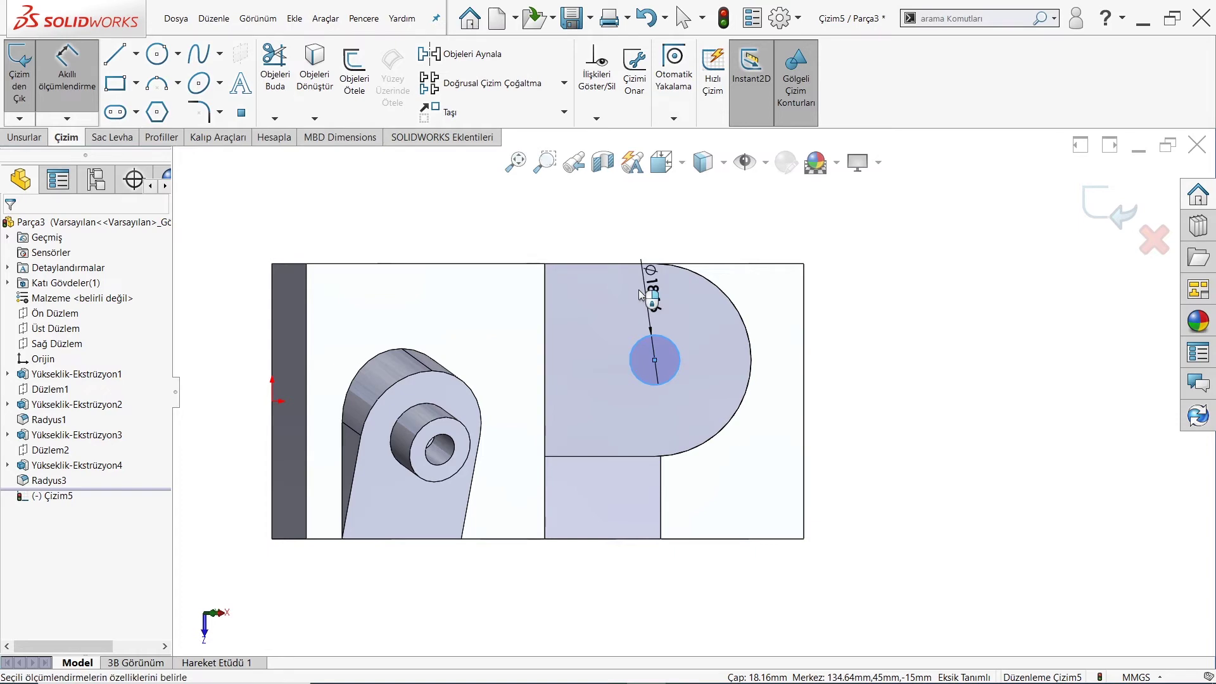
click(641, 295)
text(15)
key(Return)
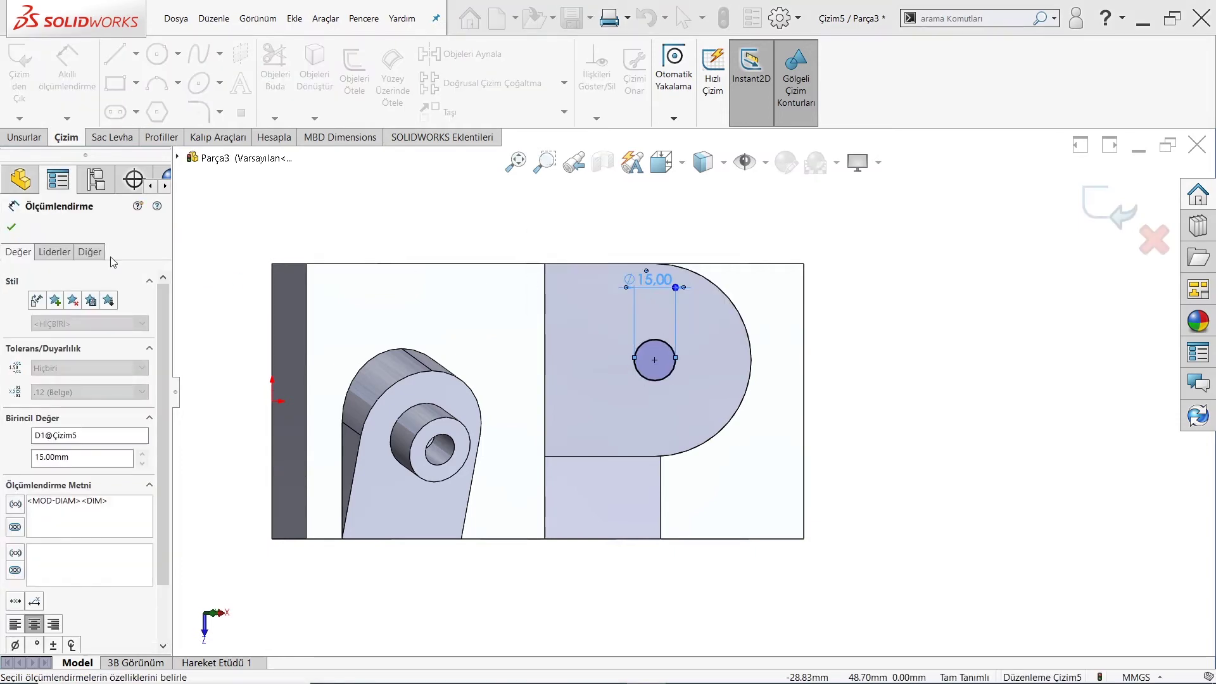
key(Escape)
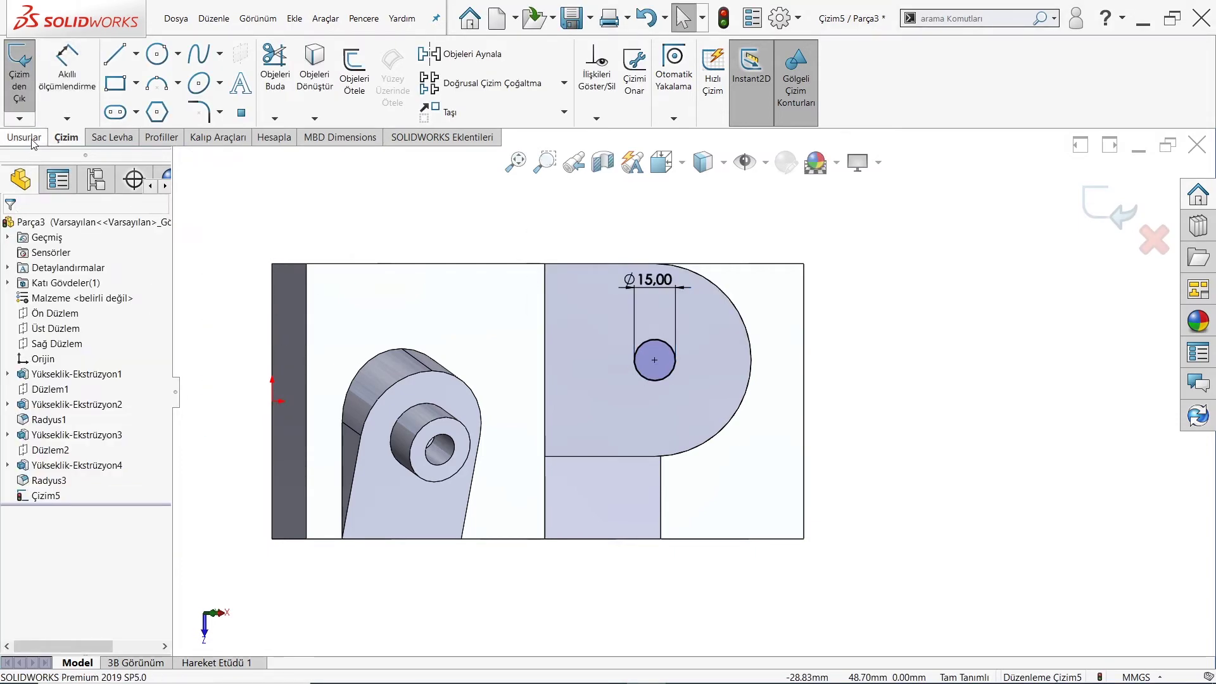
click(25, 137)
Step: Cut the Ø15 circle 28 mm deep (Blind) as a hole, then start sketch Çizim6 on the pad face
click(267, 70)
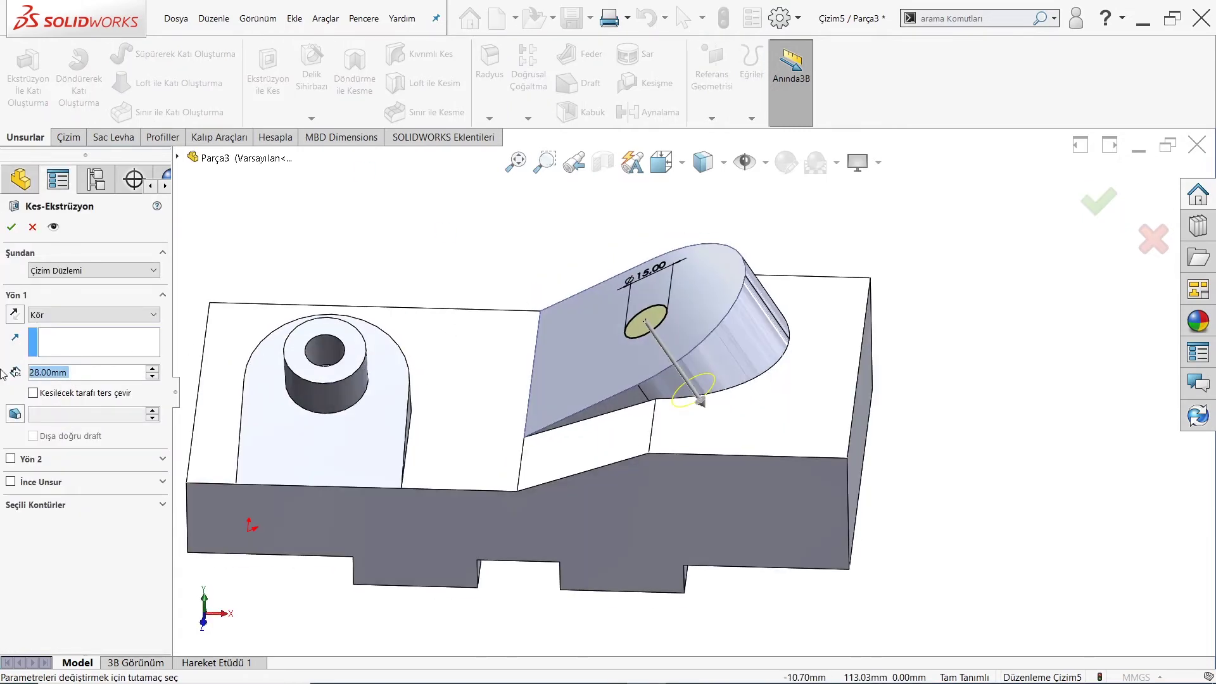
key(Return)
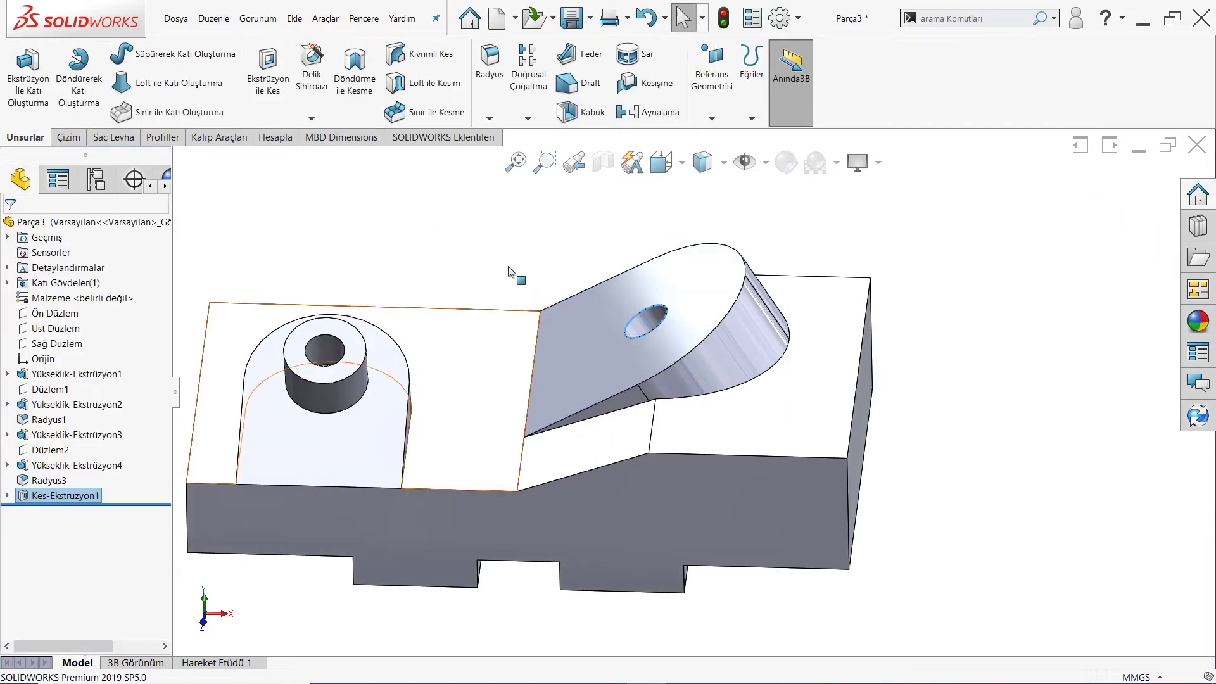
middle_drag(508, 271, 693, 380)
scroll(693, 380, down, 4)
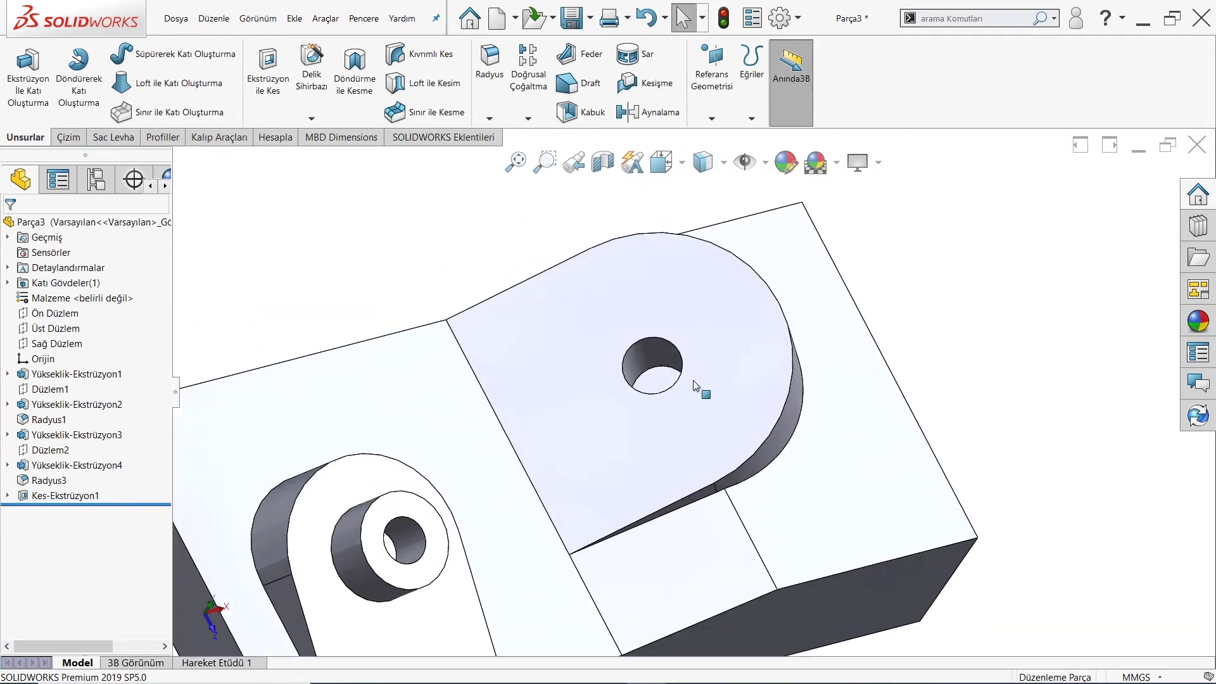
click(680, 305)
click(709, 270)
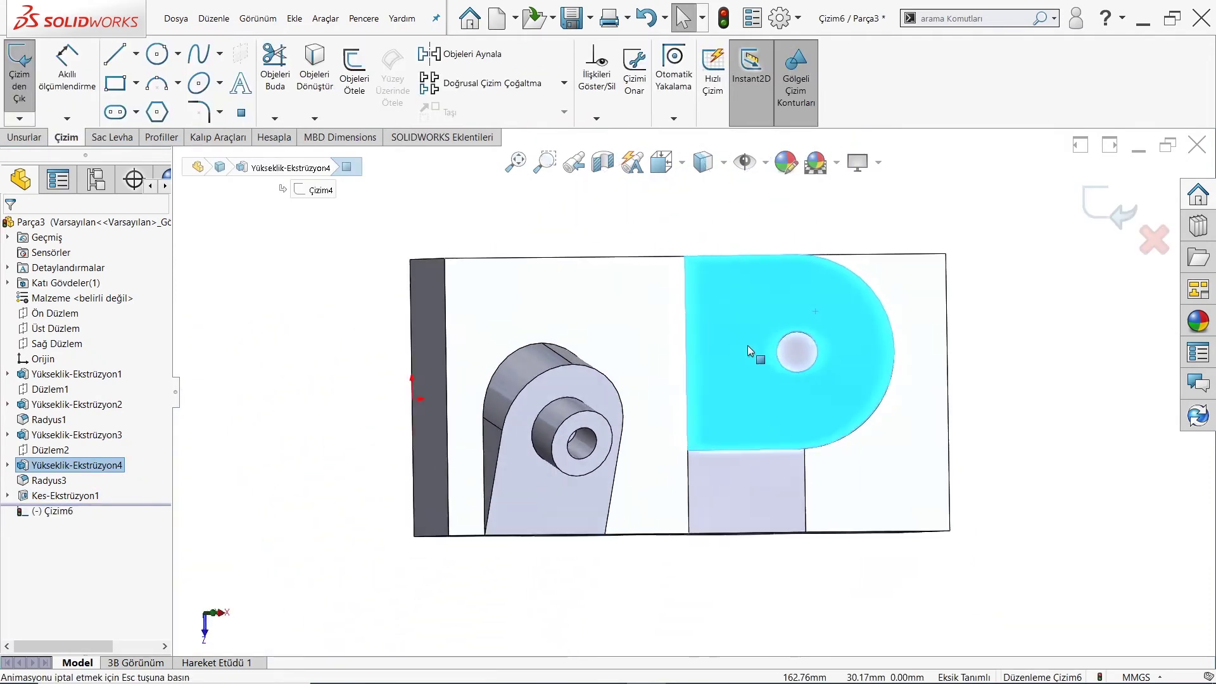
Step: Draw a circle centred on the hole and dimension it to 25 mm diameter
click(157, 55)
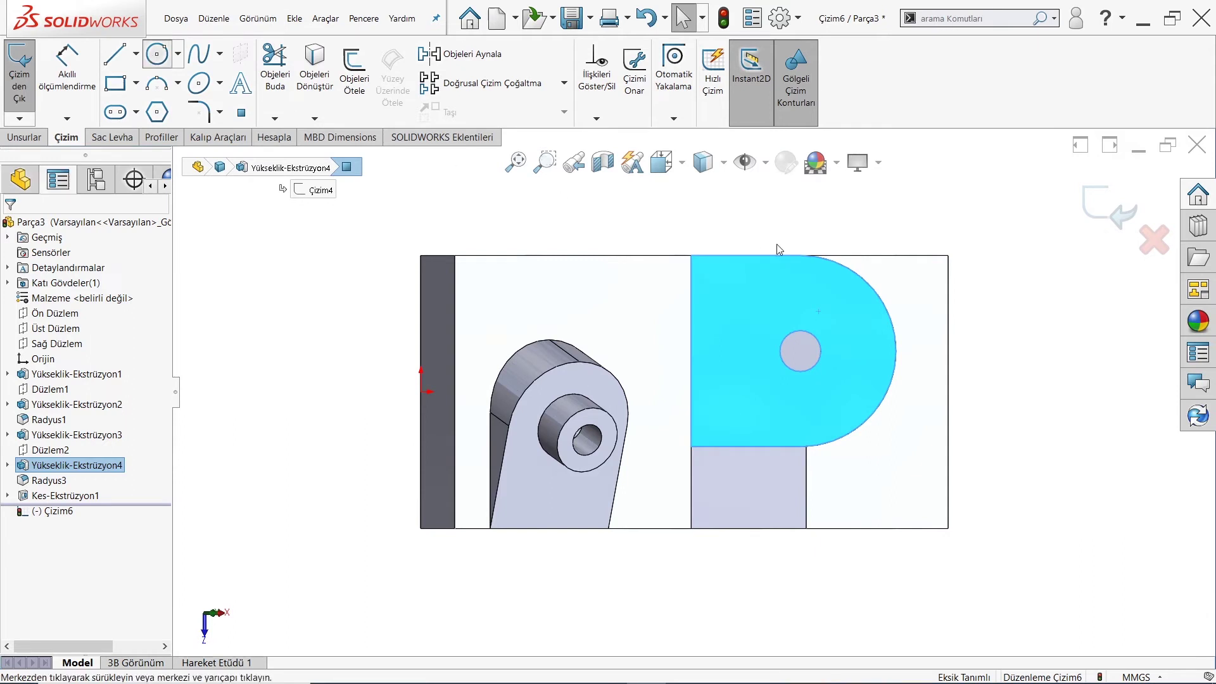
scroll(848, 224, down, 2)
click(779, 408)
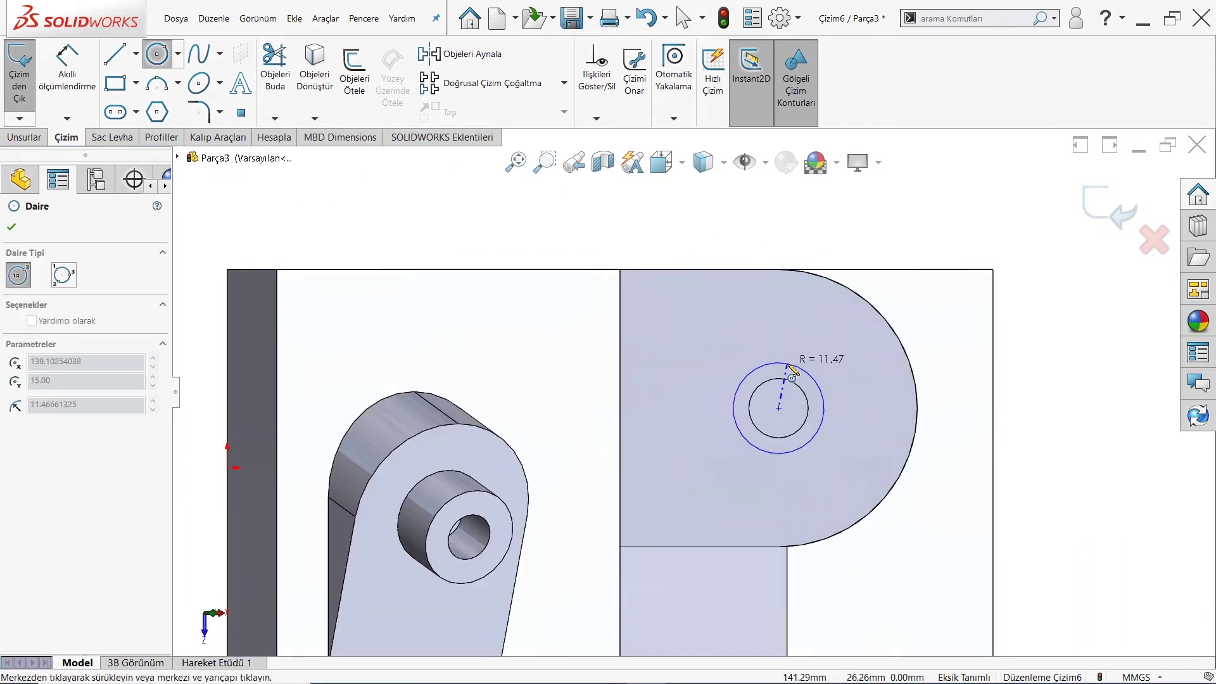
click(811, 376)
key(Escape)
click(67, 67)
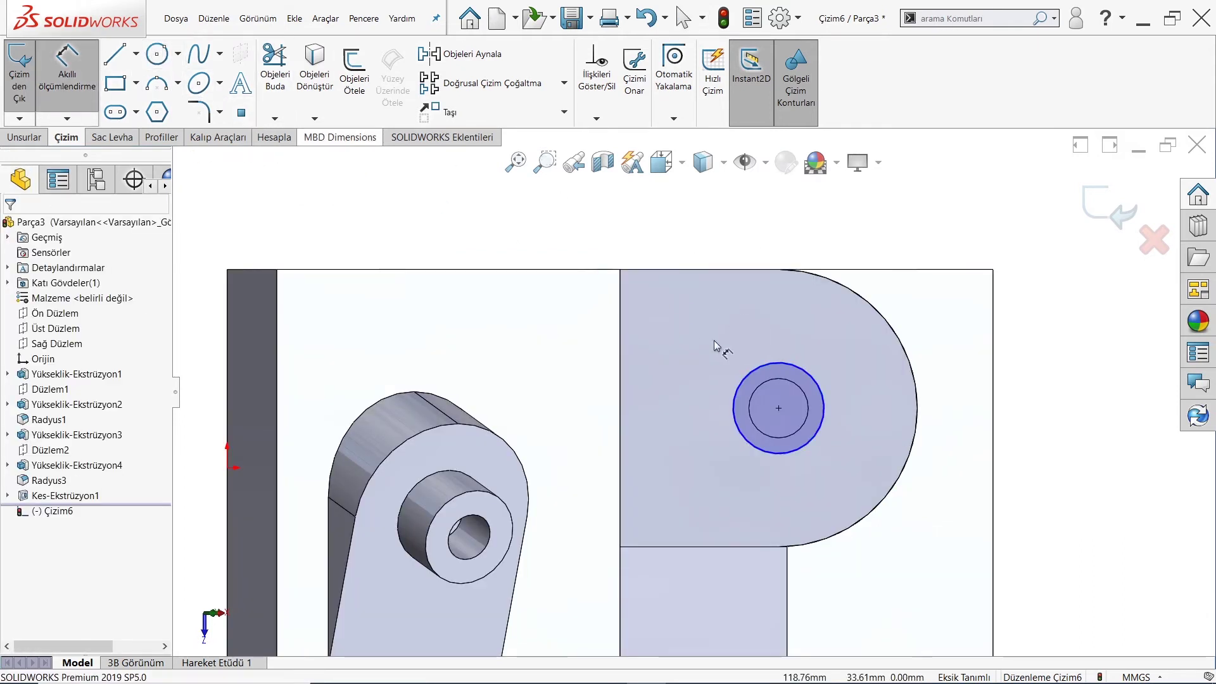
click(770, 363)
click(773, 326)
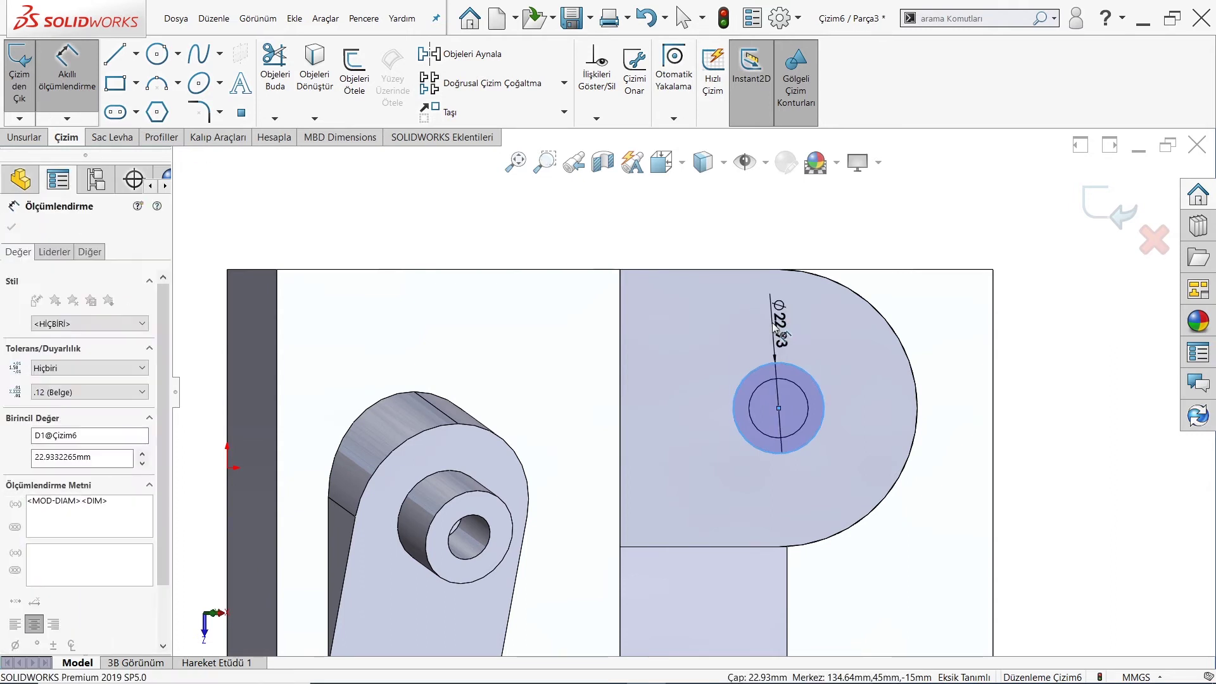
text(25)
key(Return)
Step: Extrude-cut the Ø25 circle as a counterbore around the Ø15 hole
right_click(601, 320)
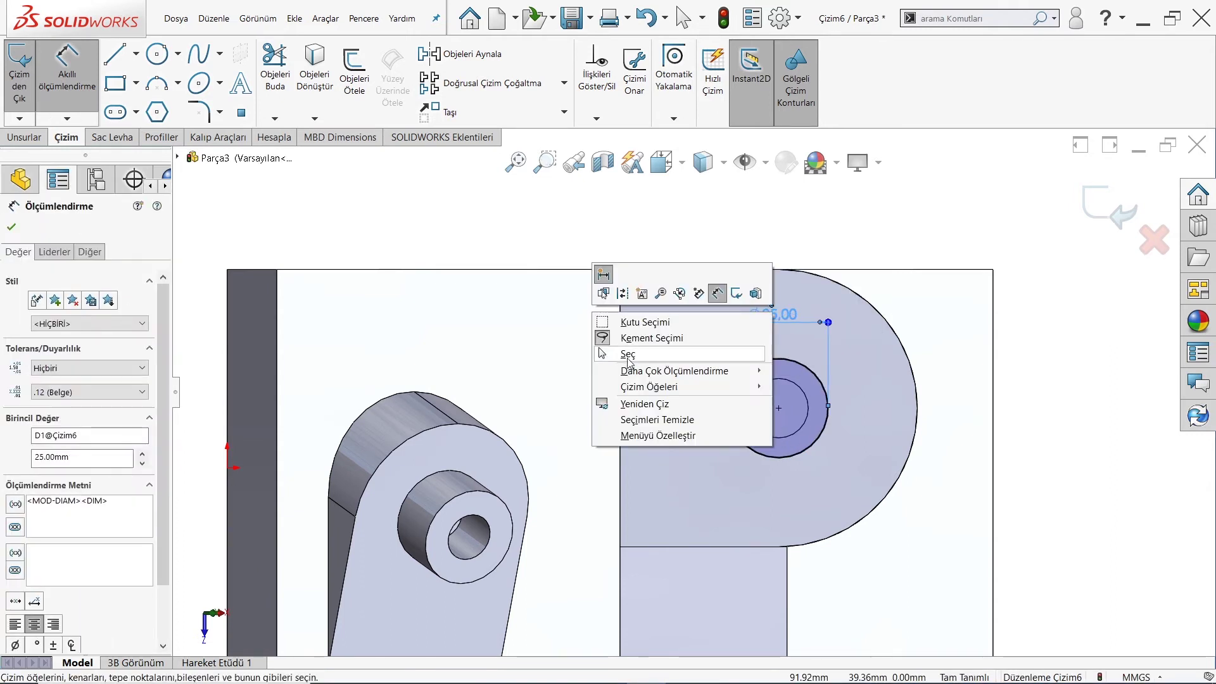
click(627, 355)
click(24, 137)
click(266, 69)
text(5)
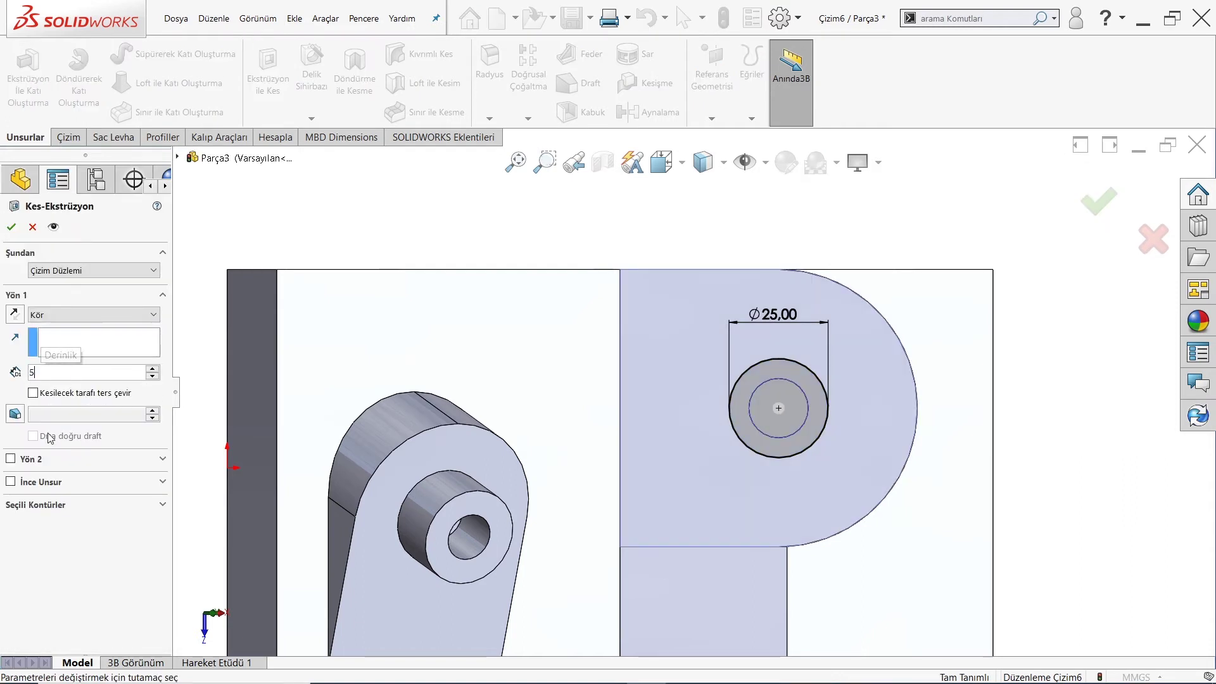
key(Return)
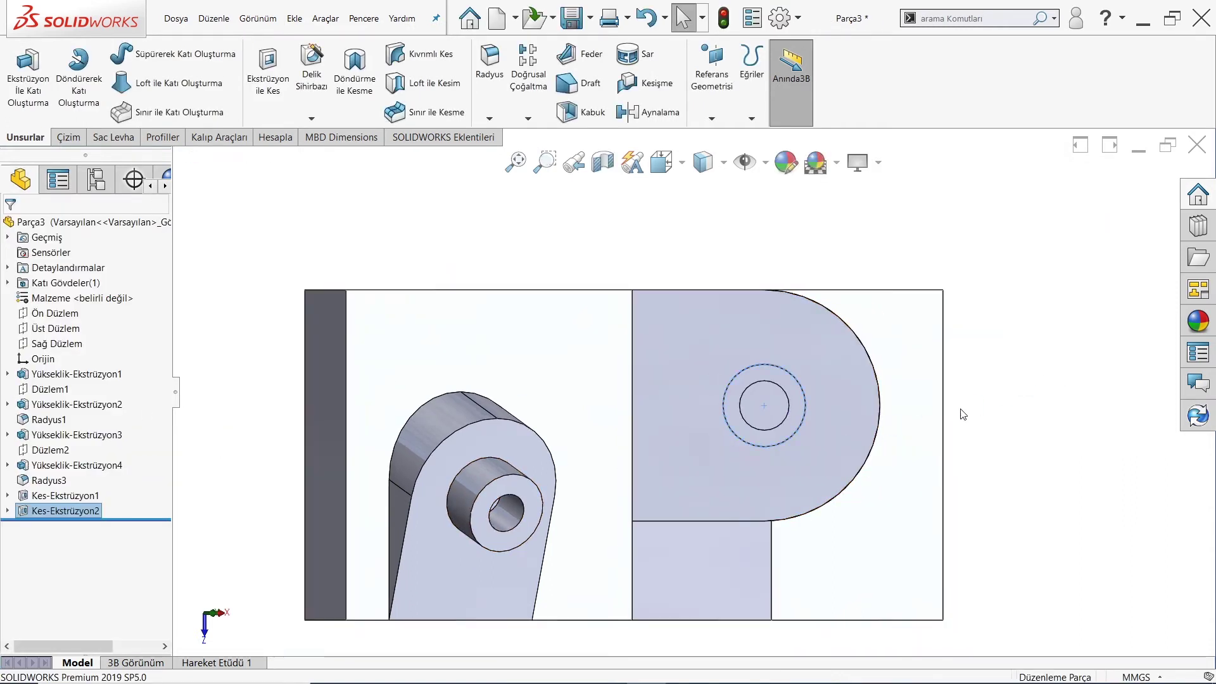
scroll(883, 413, down, 1)
scroll(832, 417, down, 1)
Step: Start sketch Çizim7 on the flat pad face with the Midpoint Line tool
click(69, 137)
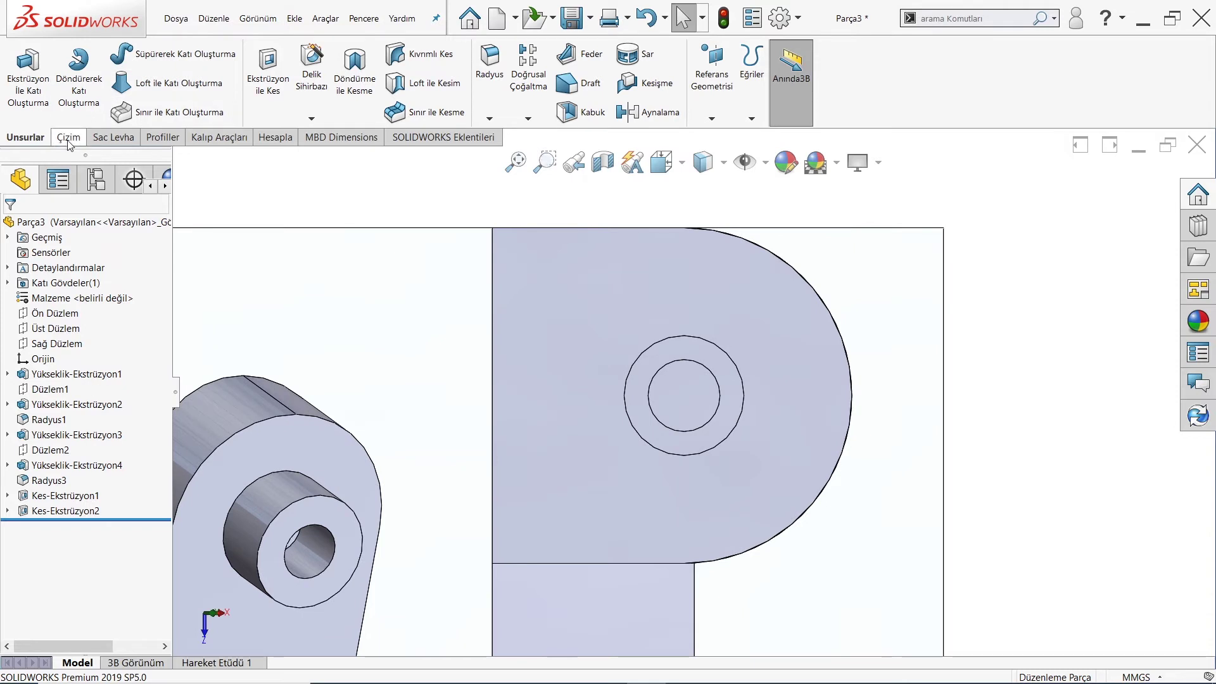
click(137, 85)
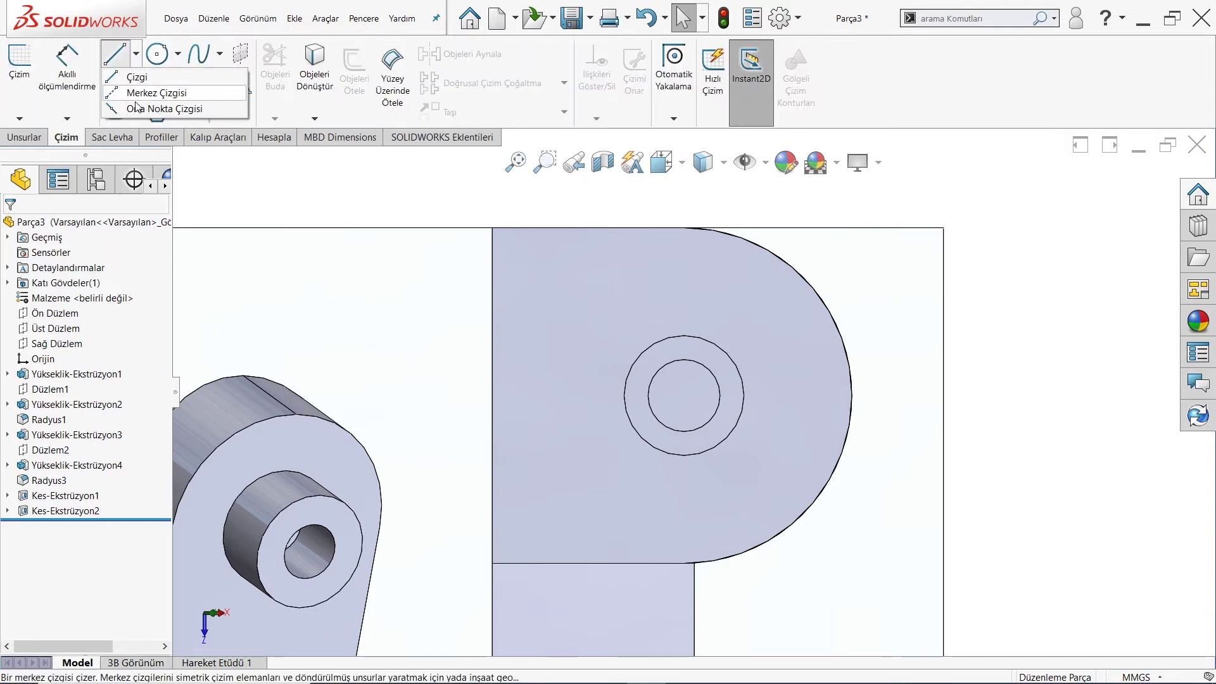
click(137, 106)
click(677, 402)
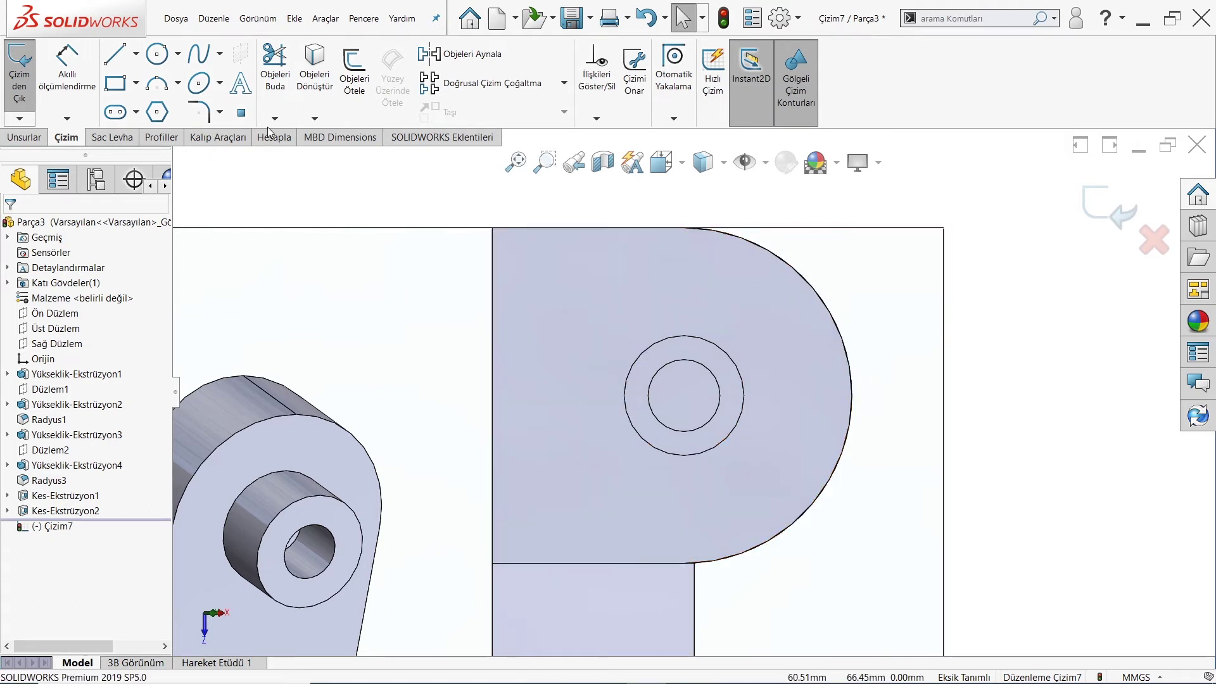
click(557, 289)
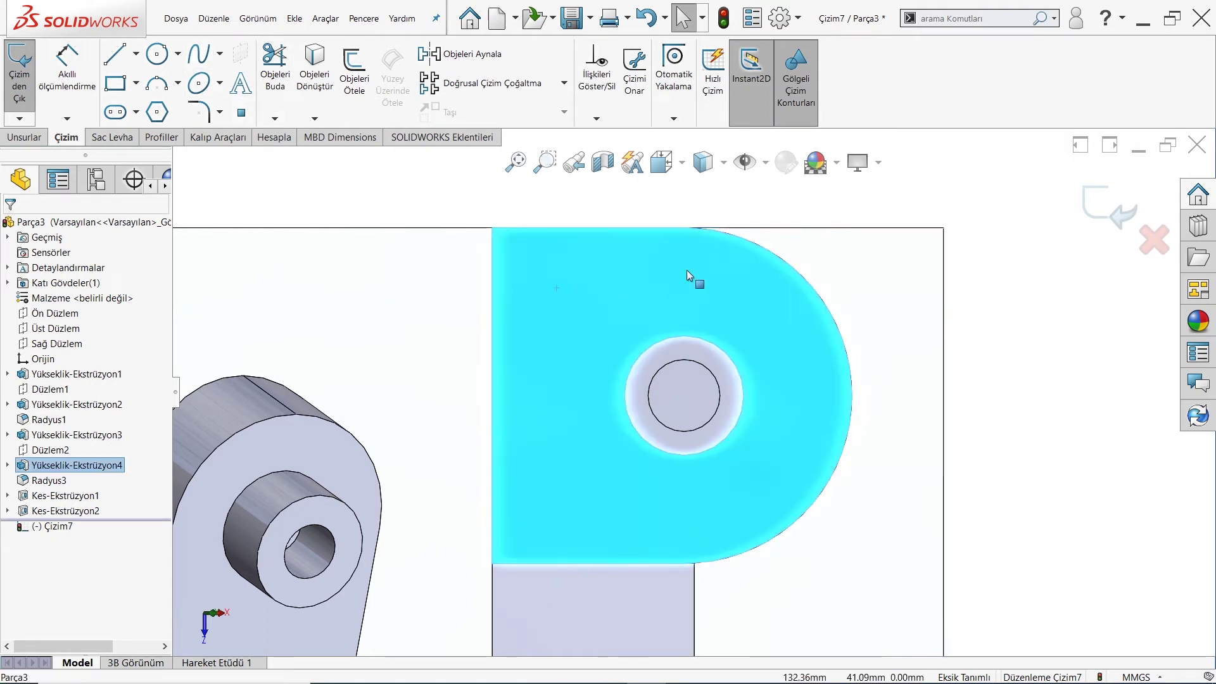
click(137, 54)
click(163, 108)
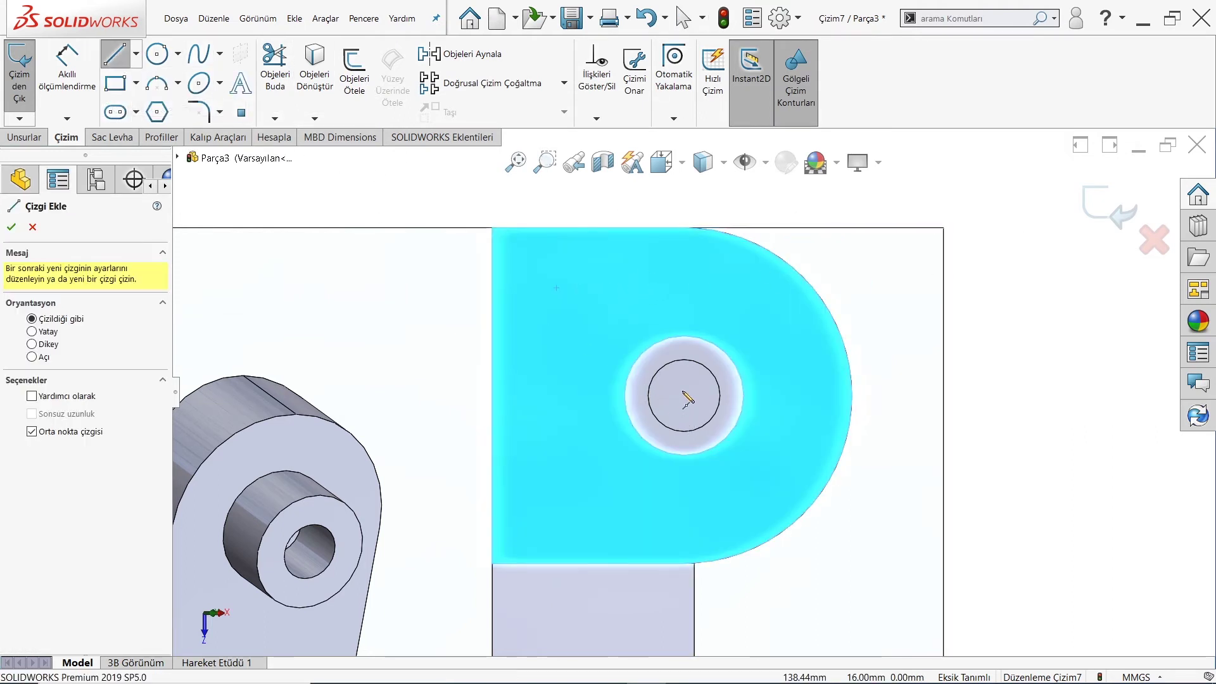
key(Escape)
Step: Draw a vertical midpoint line from the hole centre to the face's top edge
click(157, 54)
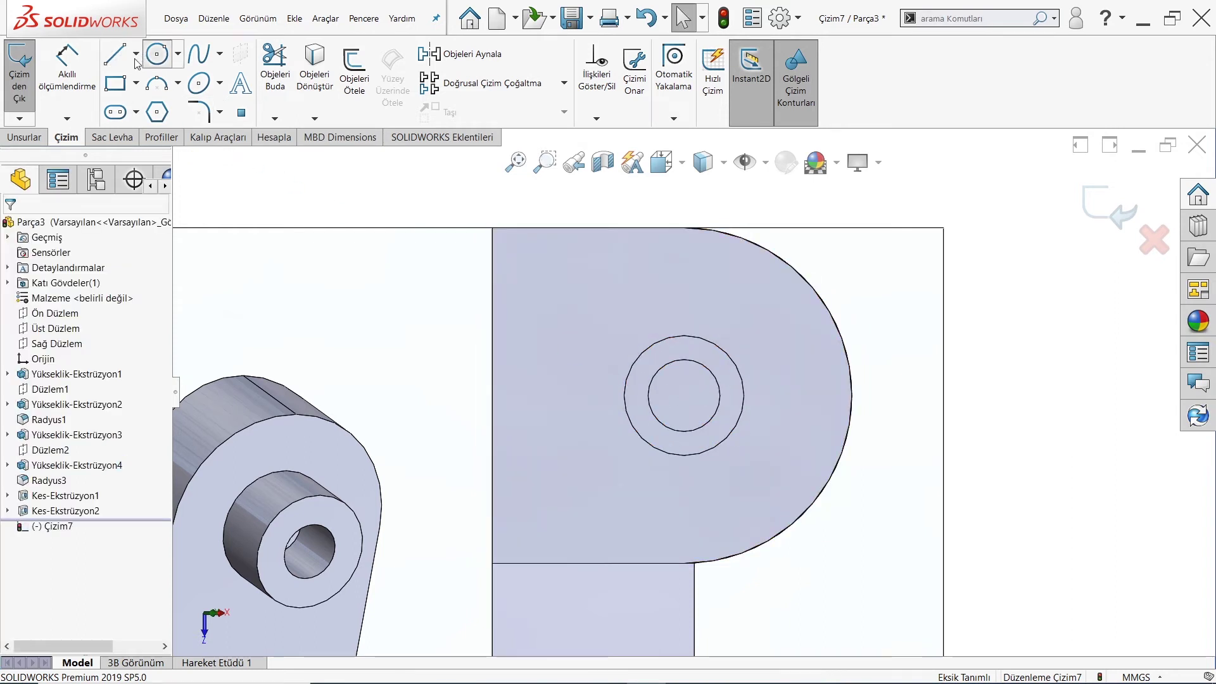
click(131, 107)
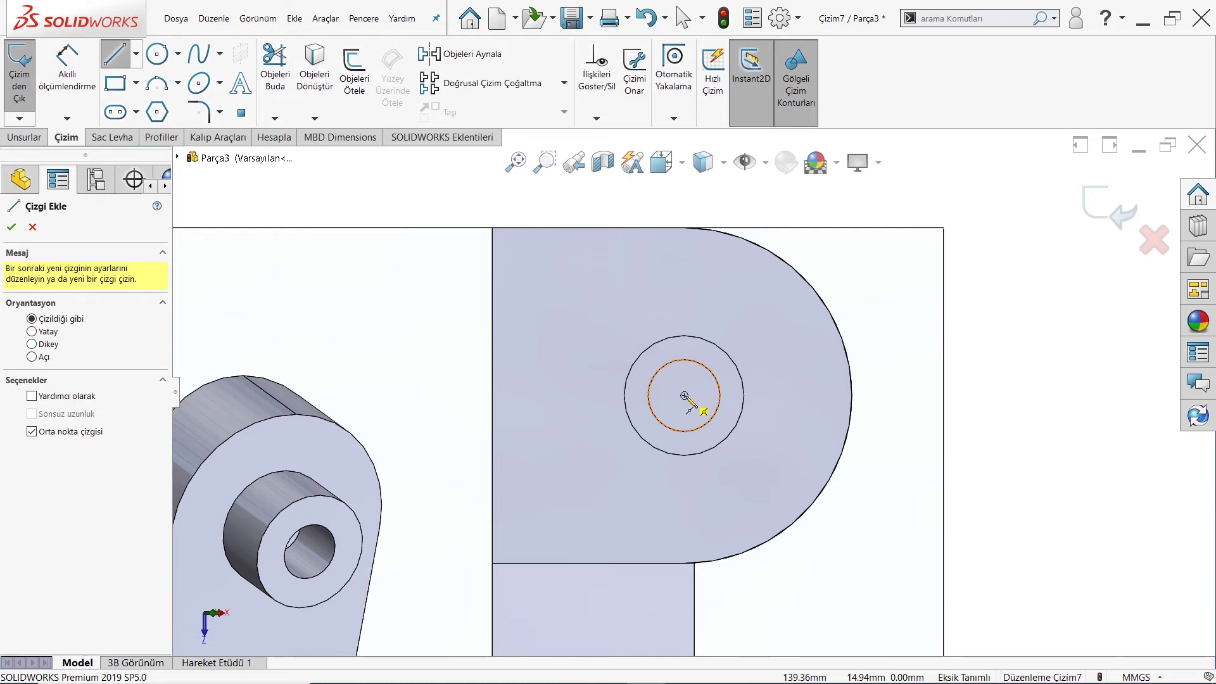
click(684, 396)
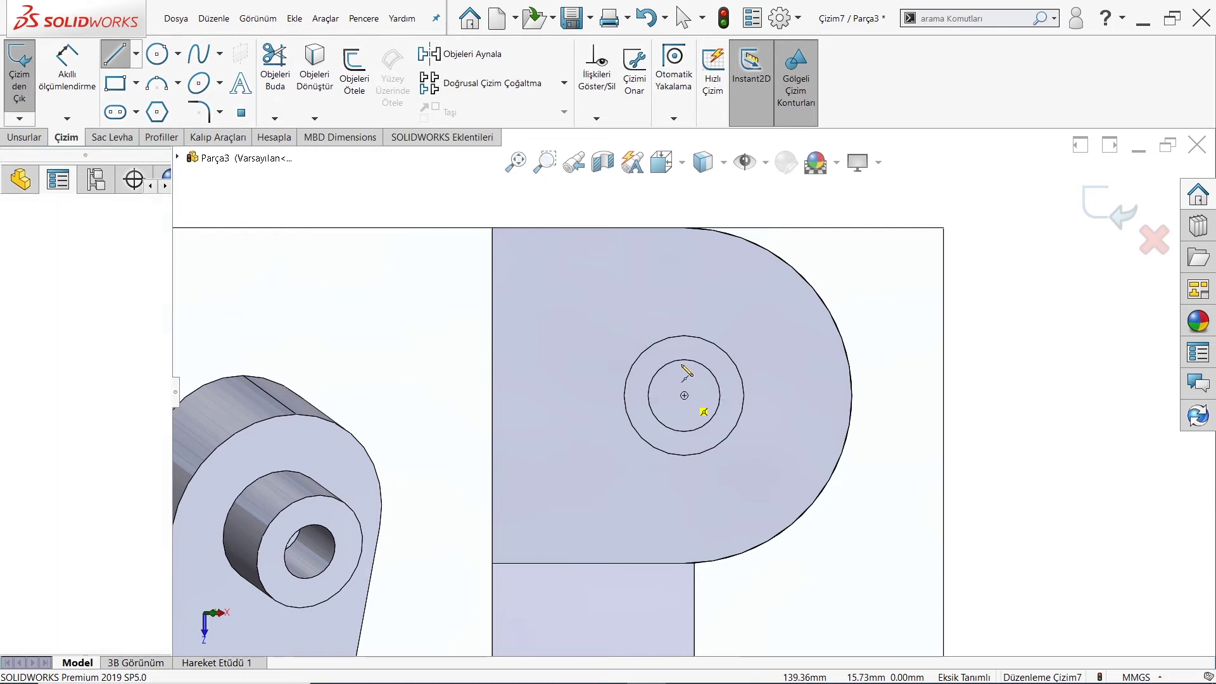
click(684, 228)
Step: Preview a 10 mm bi-directional offset of the vertical line and check slot width on the PDF
key(Escape)
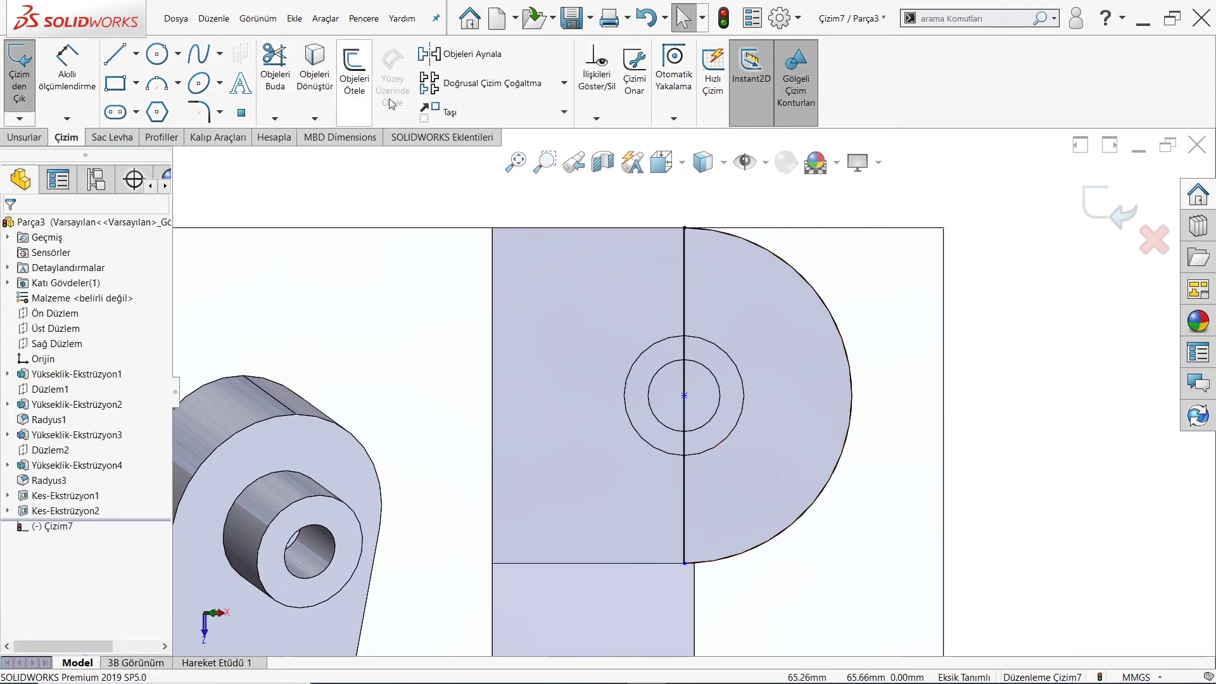
click(354, 73)
click(685, 291)
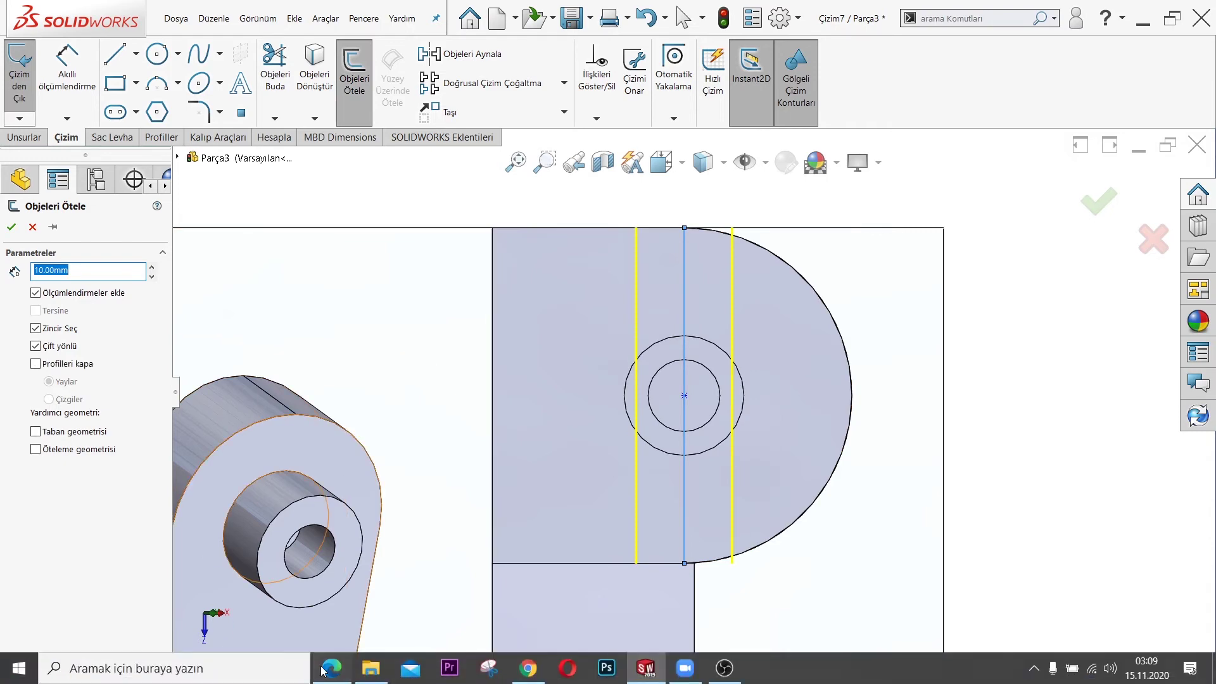
click(352, 667)
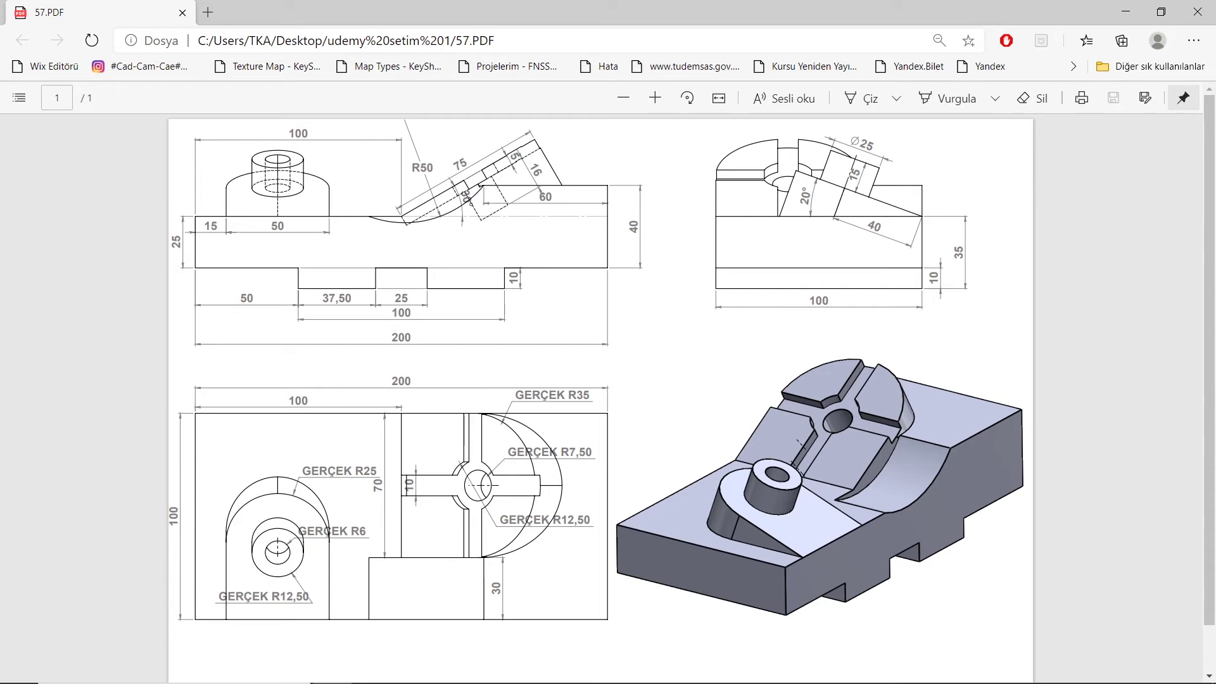
click(369, 667)
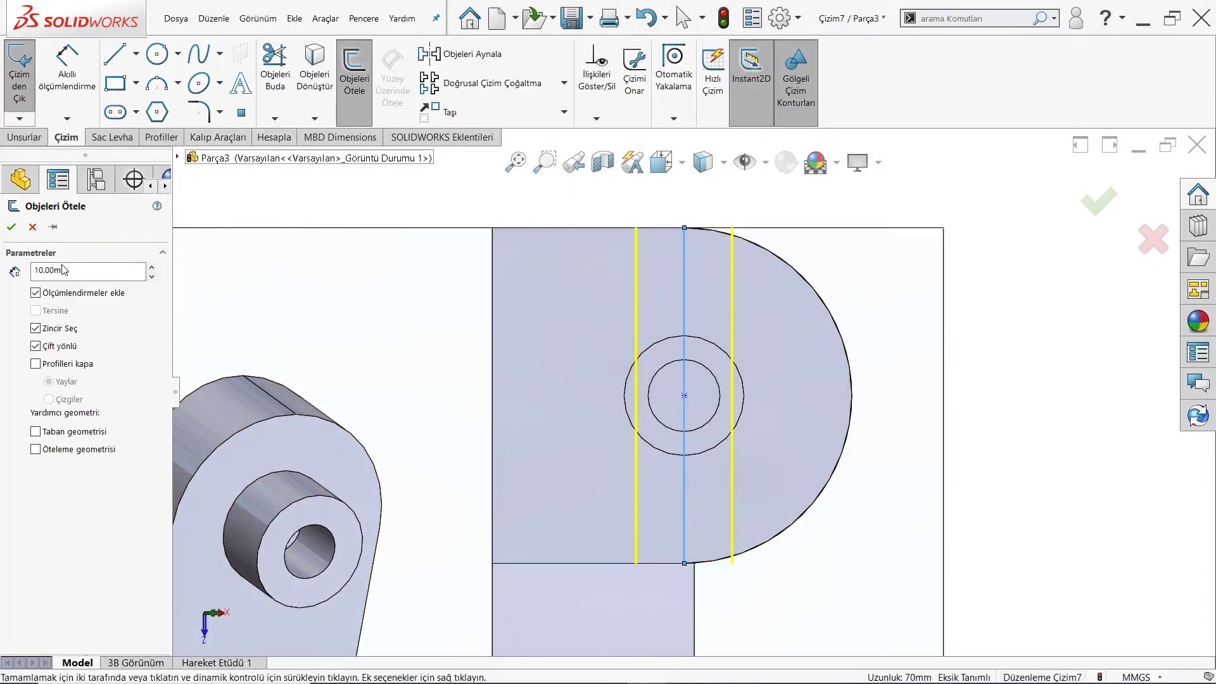
Step: Offset the vertical line 5 mm each way and draw a horizontal line to the curved edge
text(5)
key(Return)
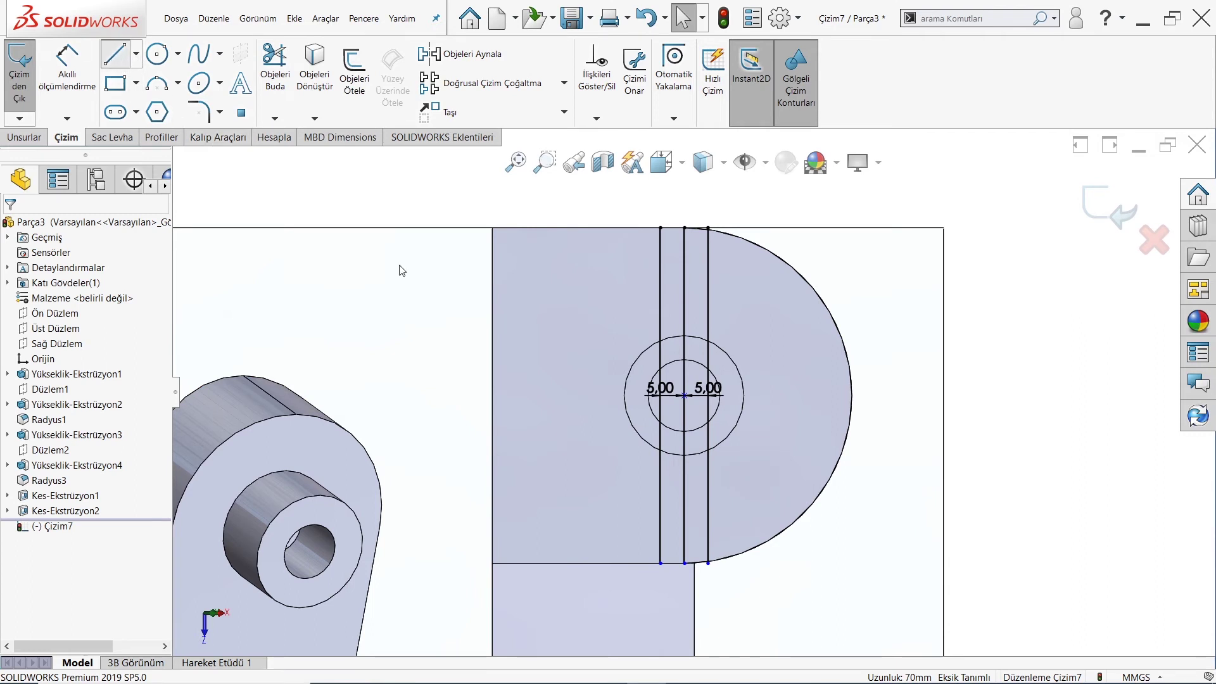
key(l)
click(493, 395)
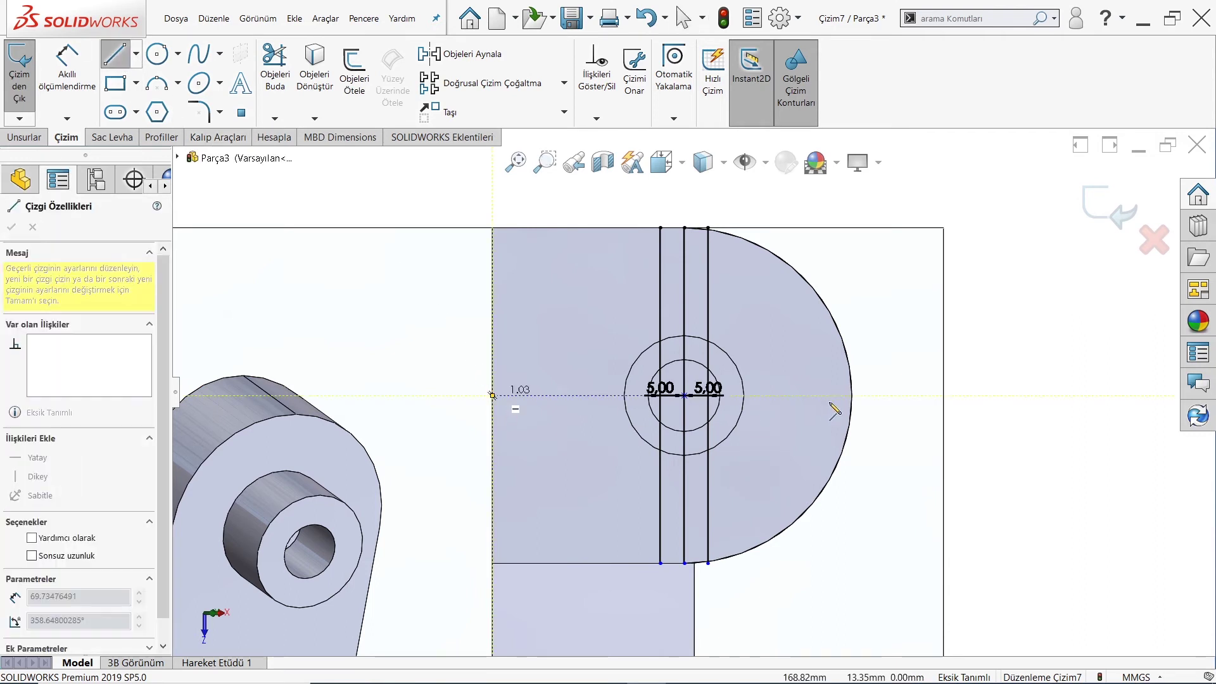
double_click(852, 396)
Step: Offset the horizontal line 5 mm to both sides
click(354, 70)
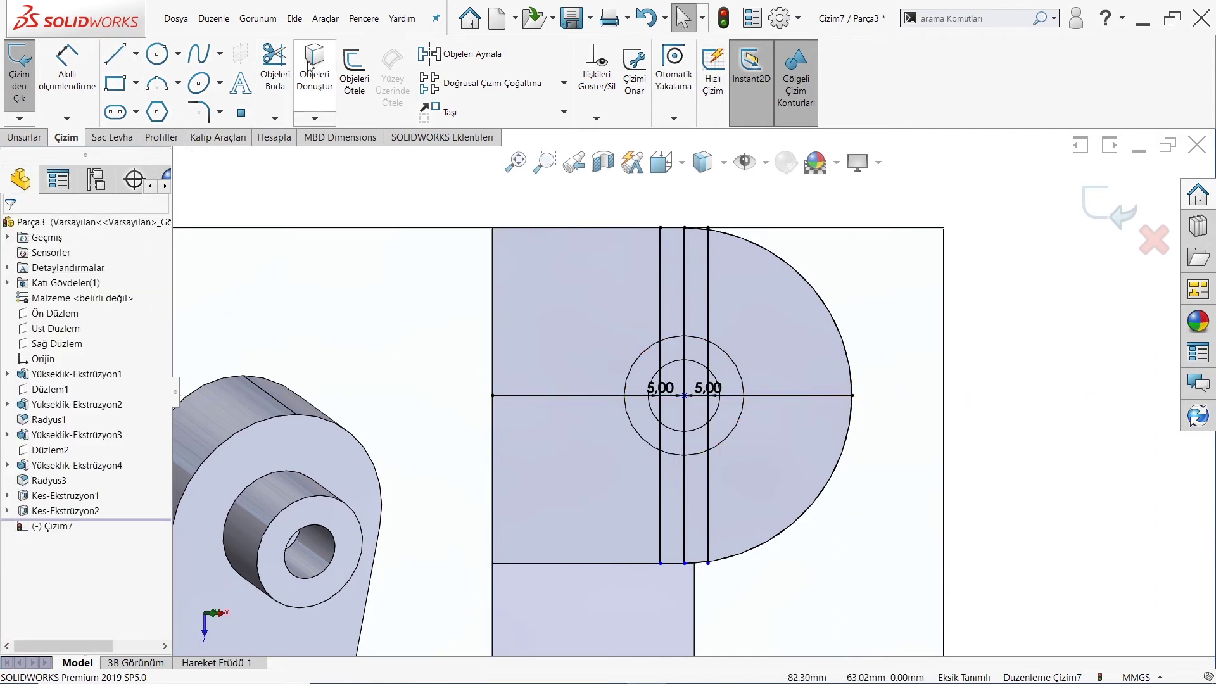
click(583, 394)
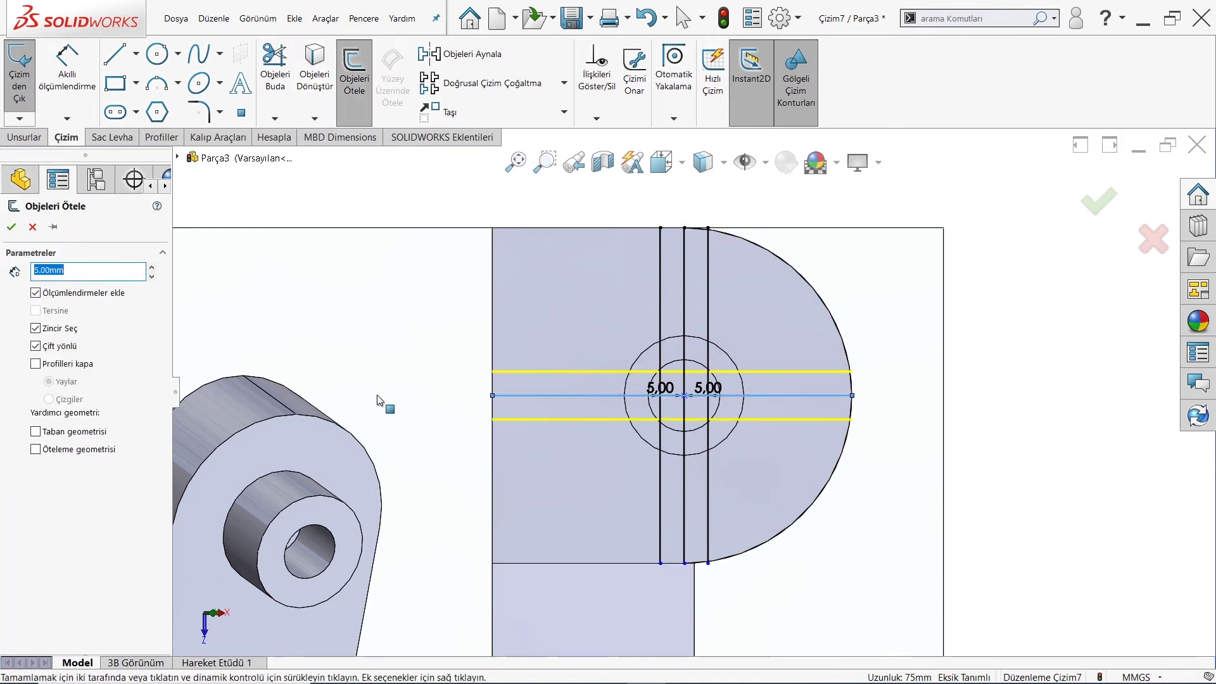
click(7, 226)
scroll(750, 399, down, 1)
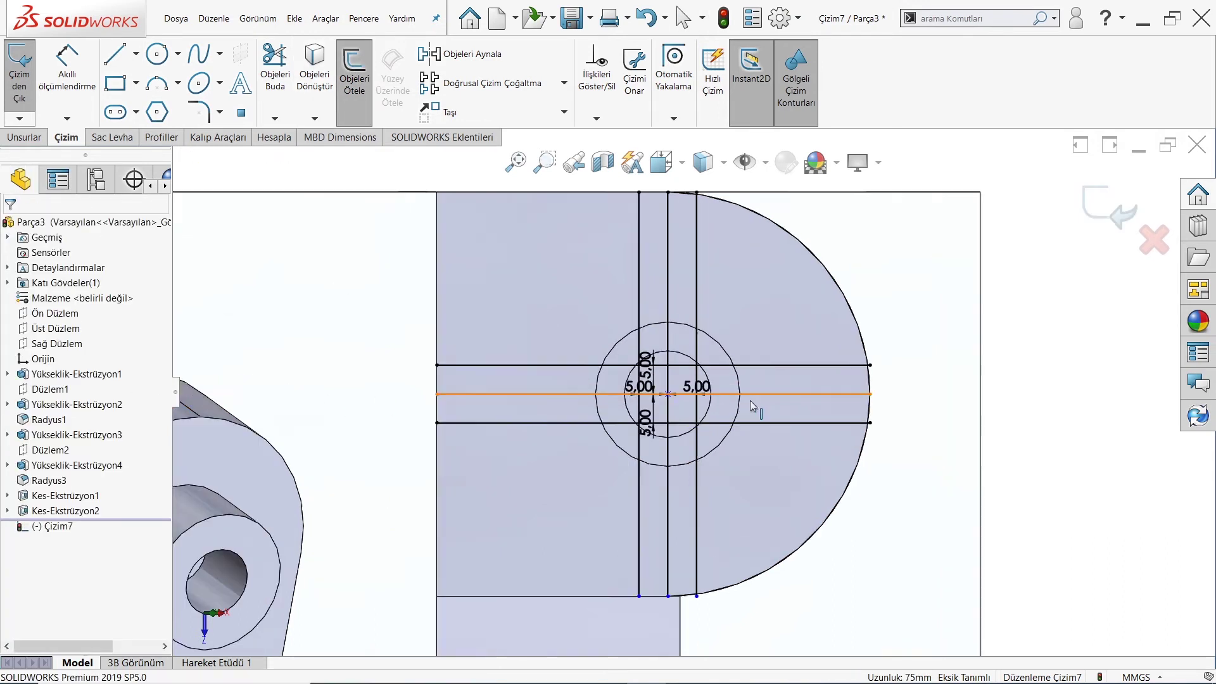
scroll(751, 397, down, 2)
Step: Convert the outer circle edge into the cross-slot sketch
click(317, 63)
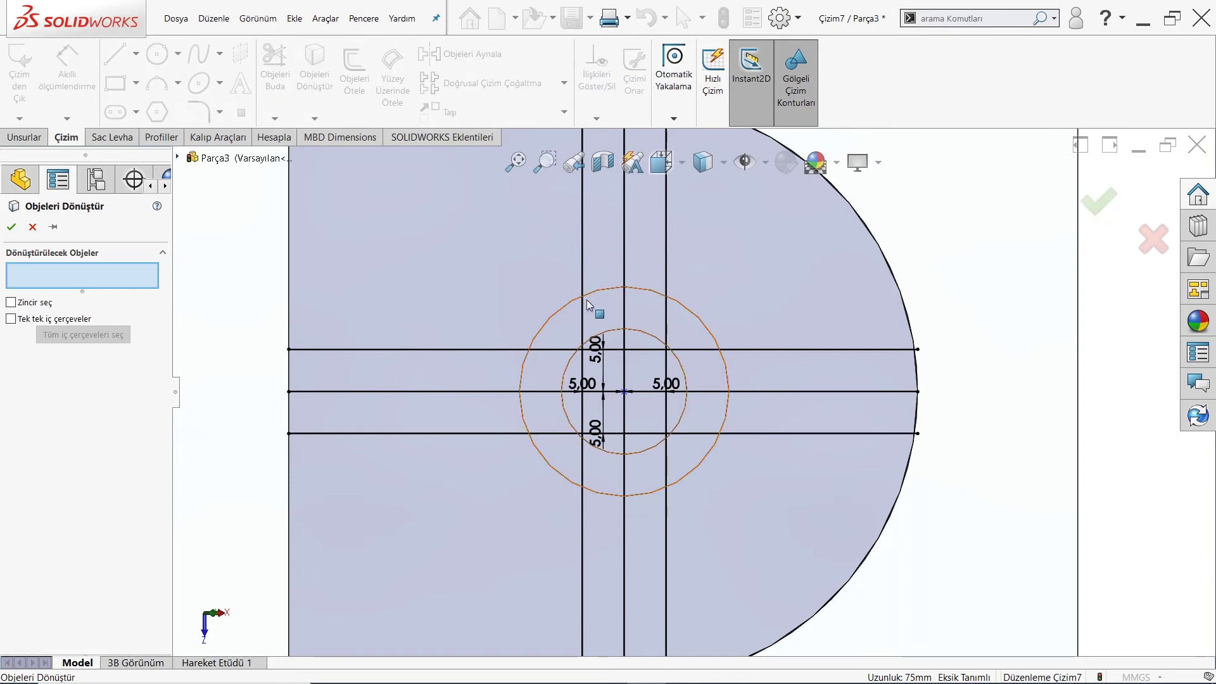
click(559, 307)
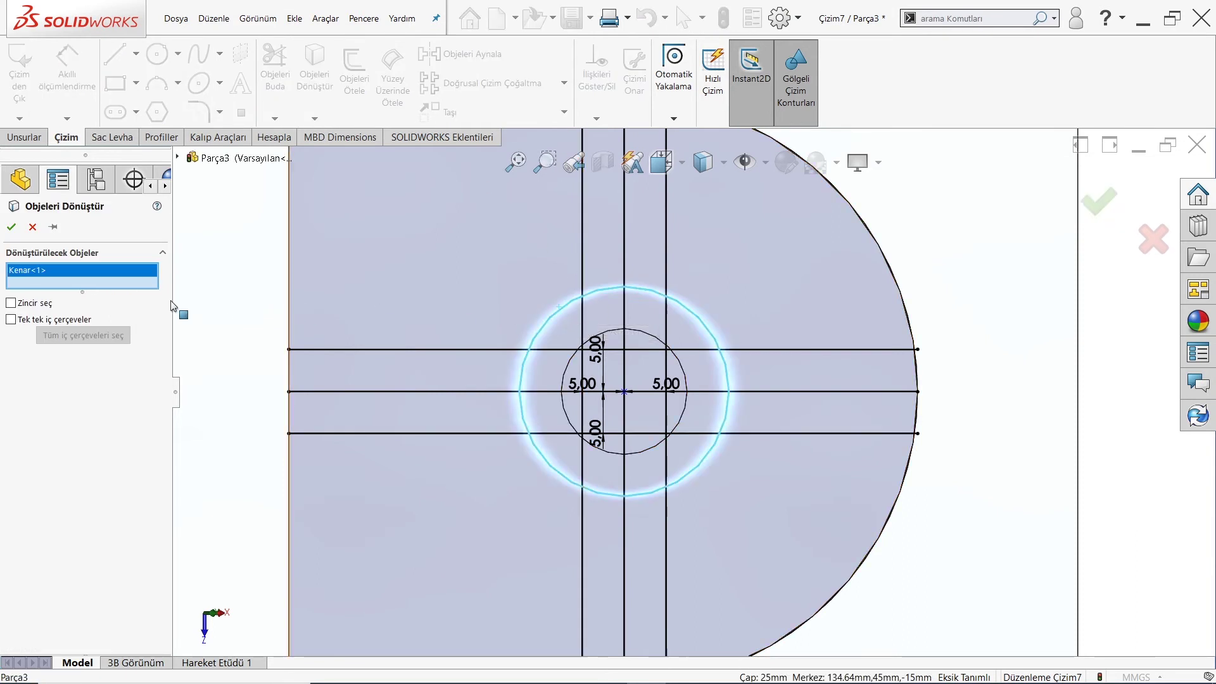
click(10, 226)
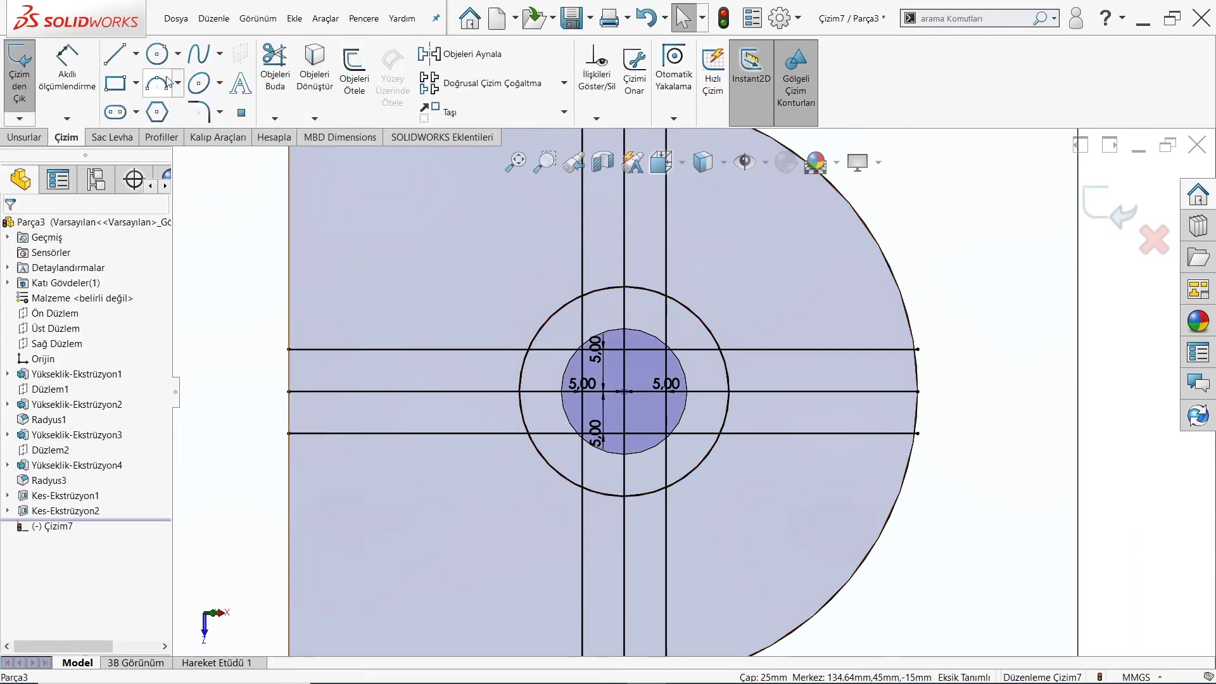
key(l)
click(289, 433)
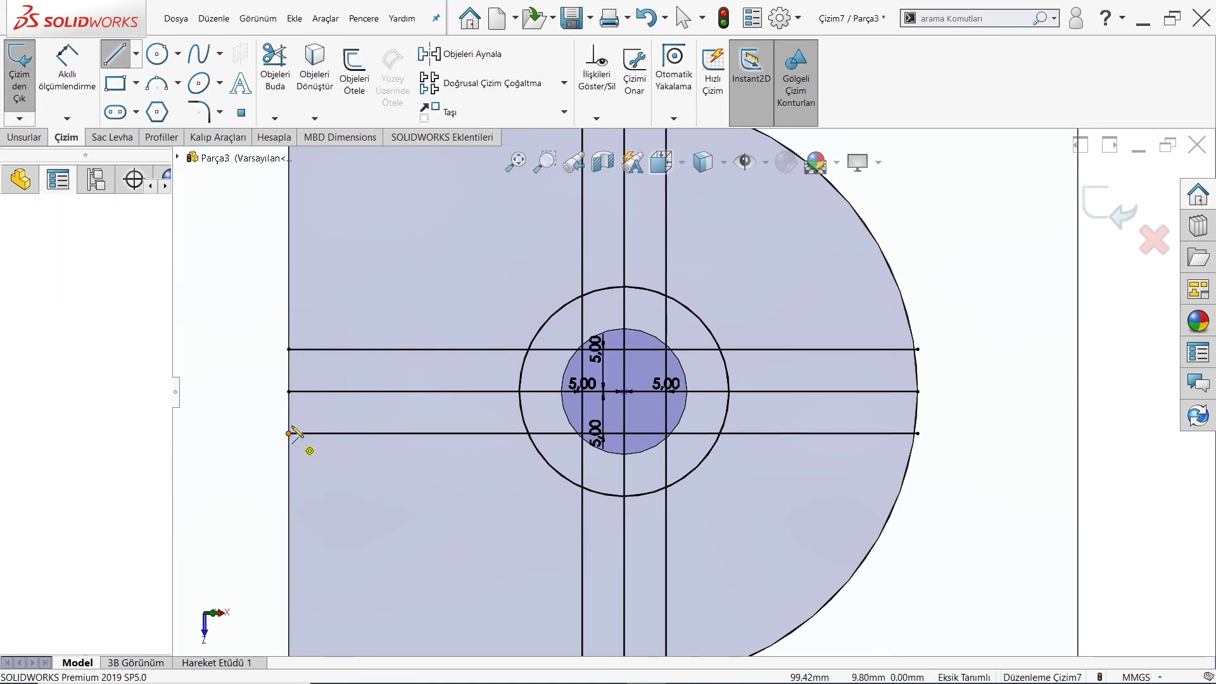
scroll(692, 392, up, 1)
key(Escape)
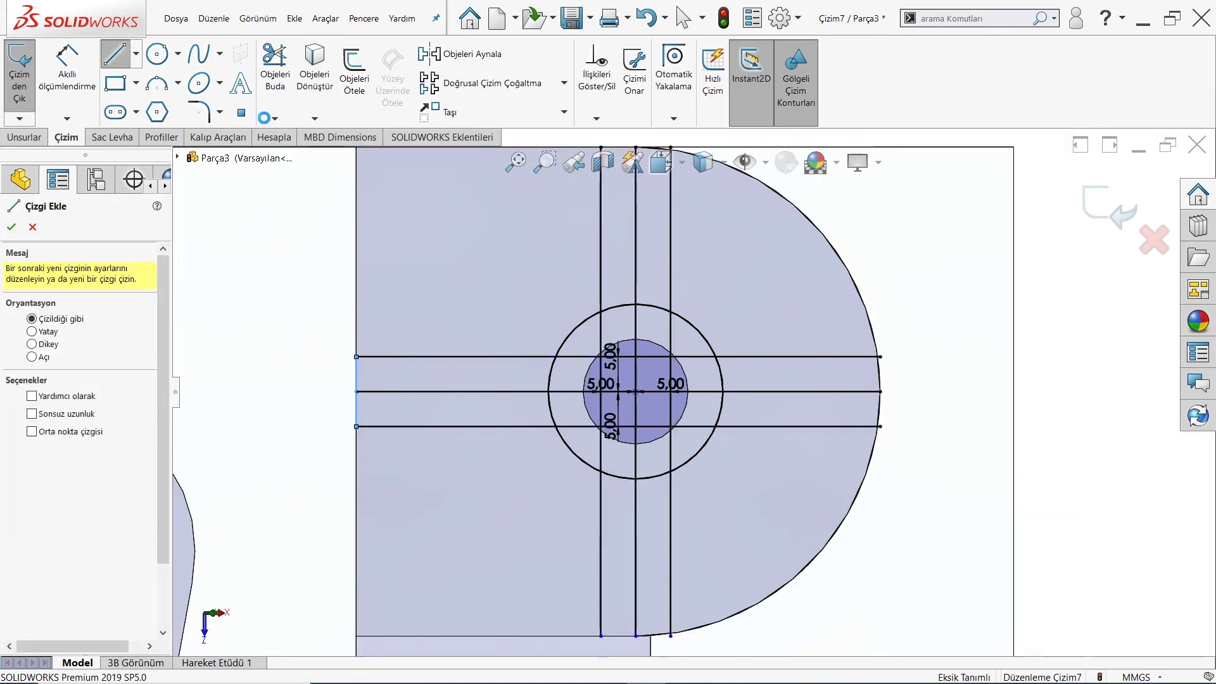
key(Escape)
Step: Close the vertical slot's bottom end and the horizontal slot's right end with short lines
key(Return)
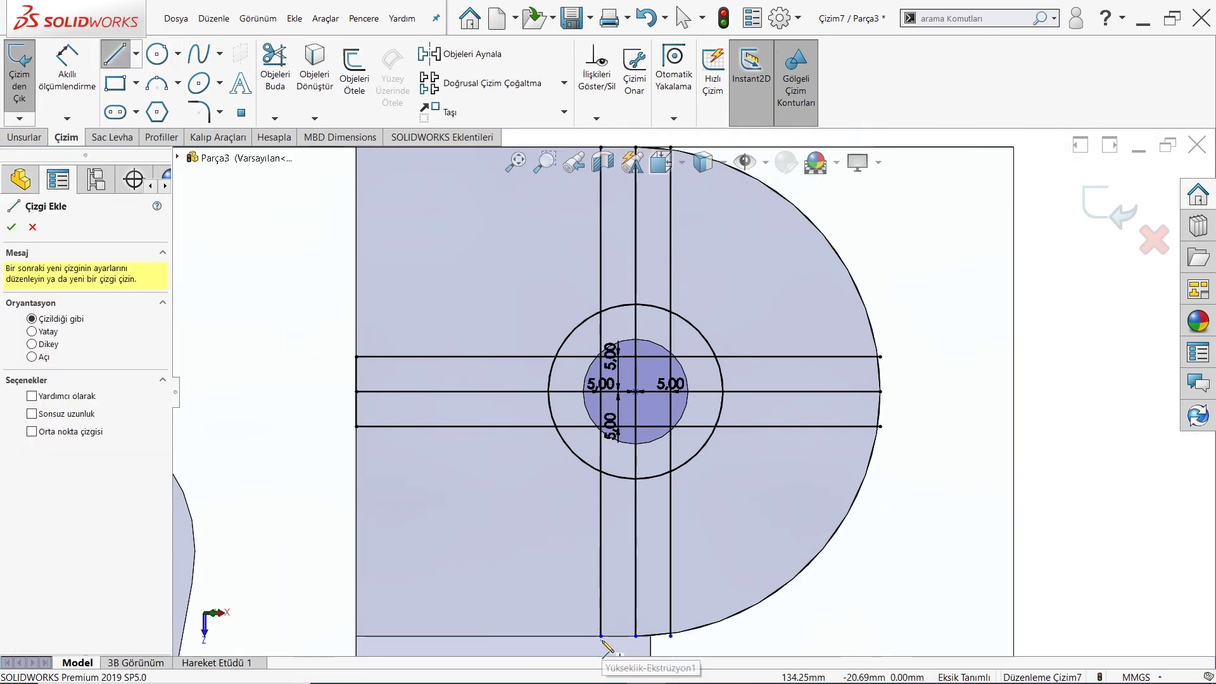
click(601, 636)
click(670, 636)
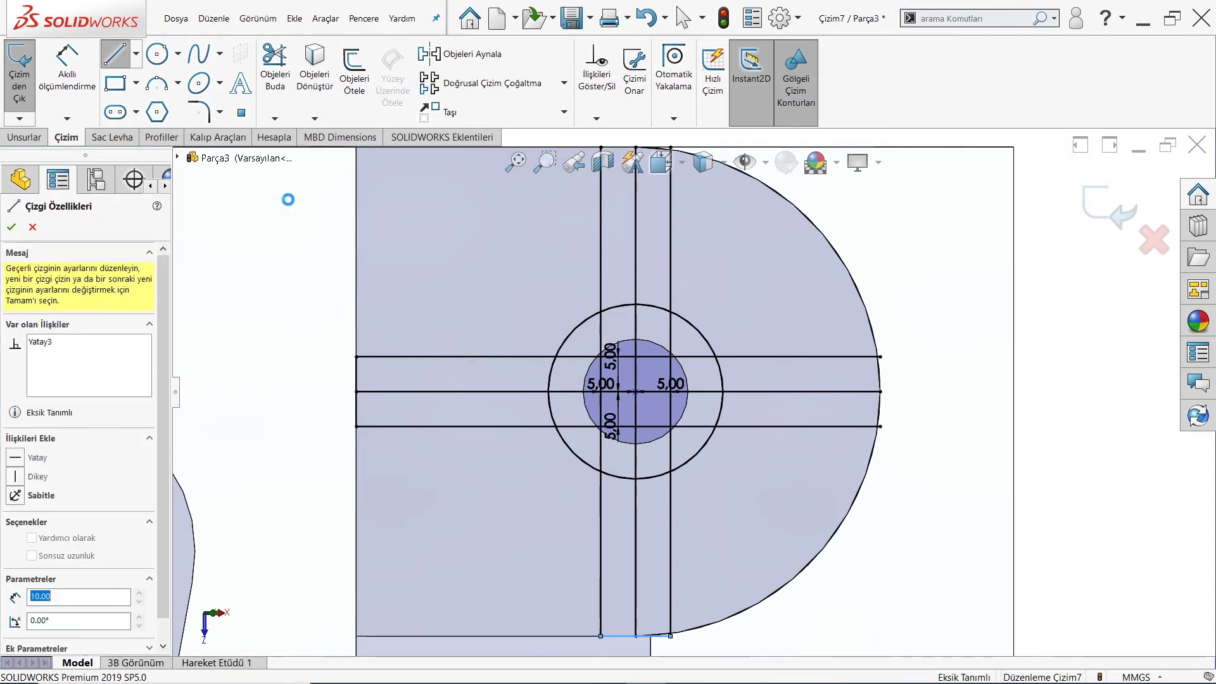
key(Escape)
key(Return)
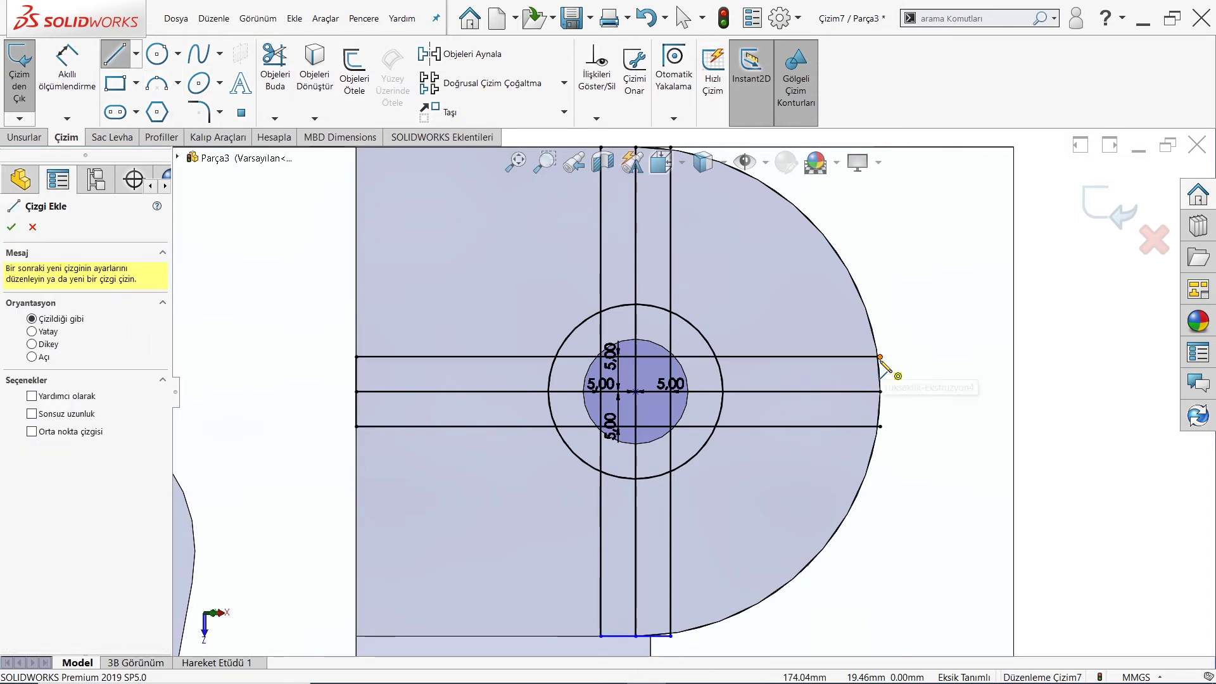
click(880, 356)
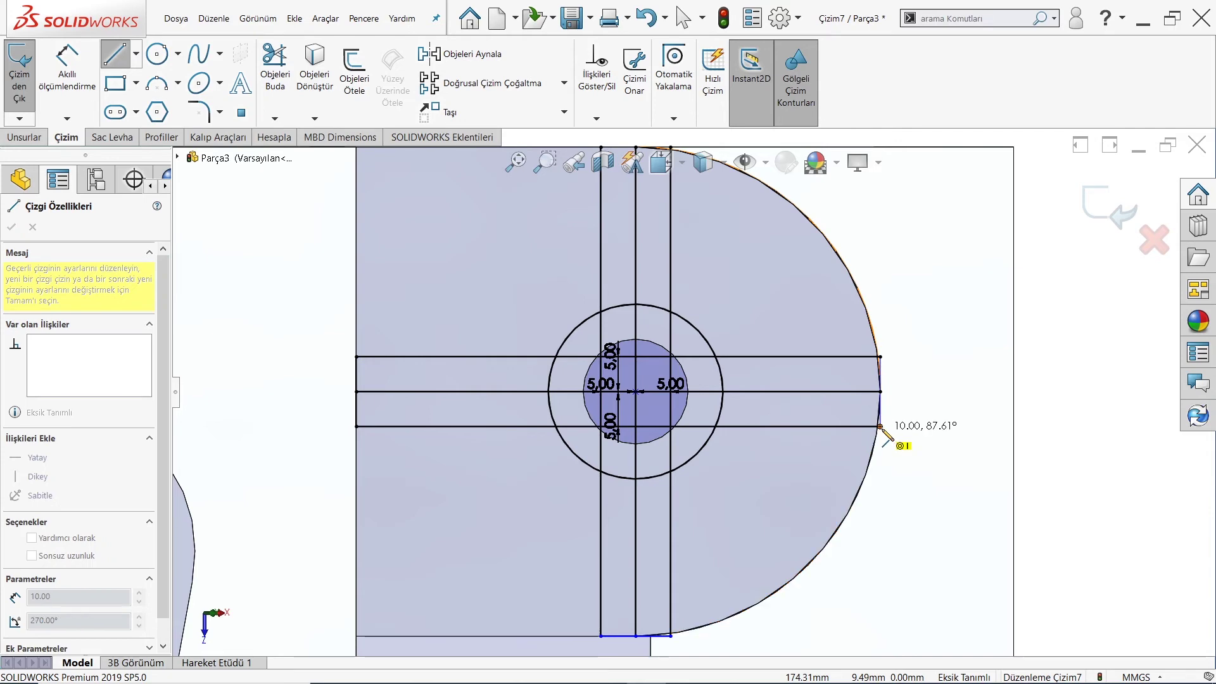
double_click(881, 427)
key(Escape)
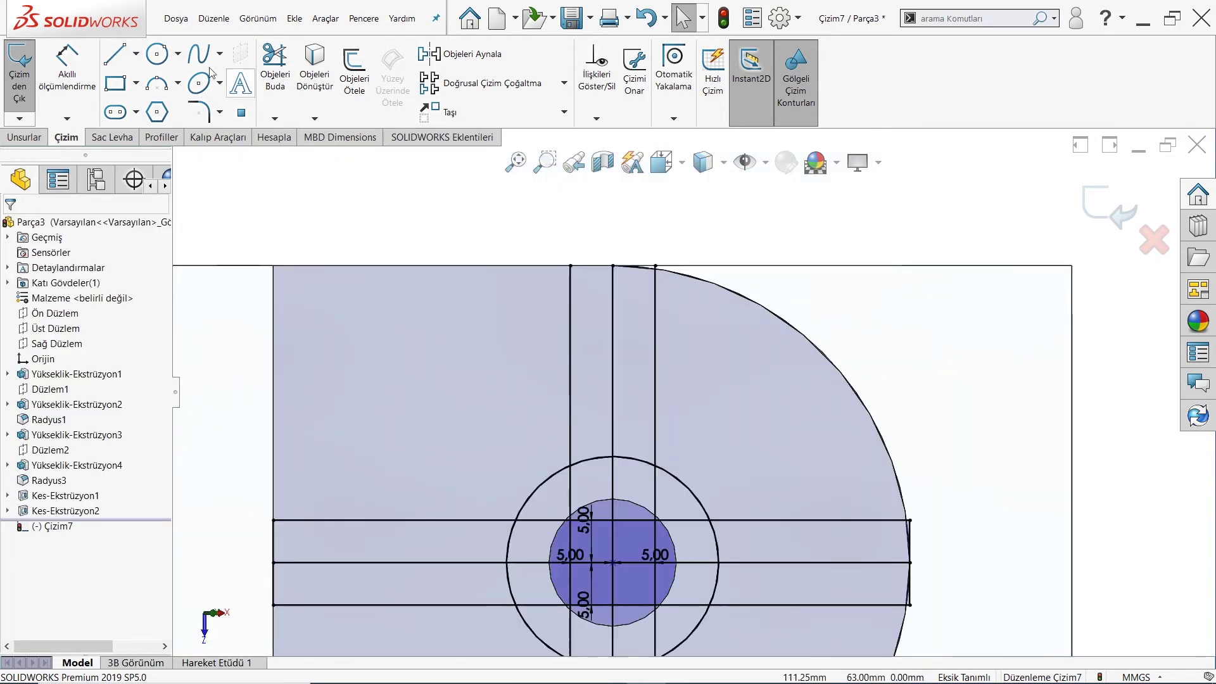
Step: Draw a line closing the top end of the vertical slot
click(116, 63)
click(571, 264)
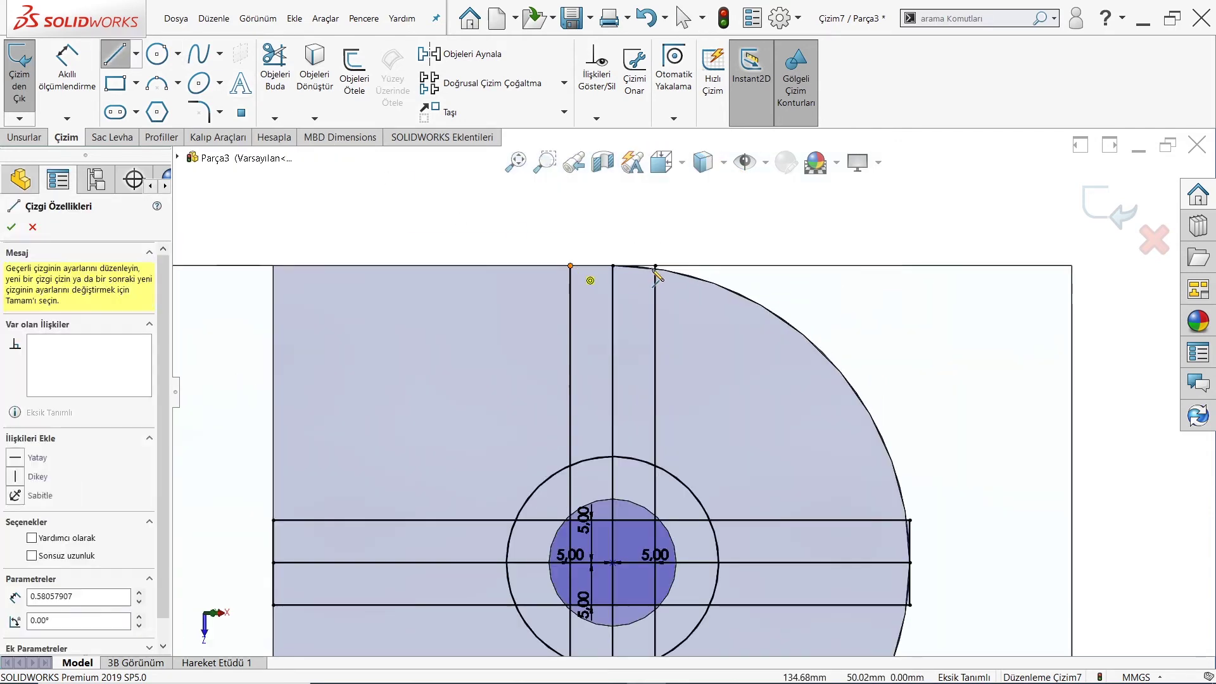
click(655, 266)
scroll(620, 399, up, 3)
scroll(621, 399, down, 4)
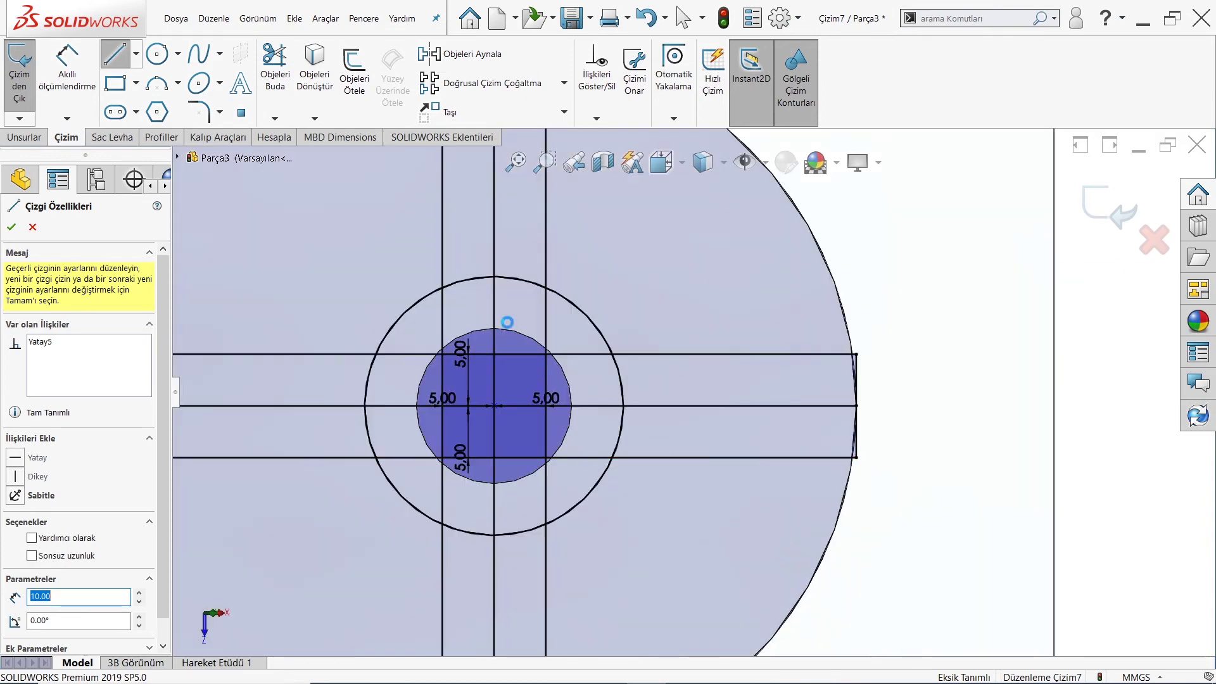
key(Escape)
click(267, 95)
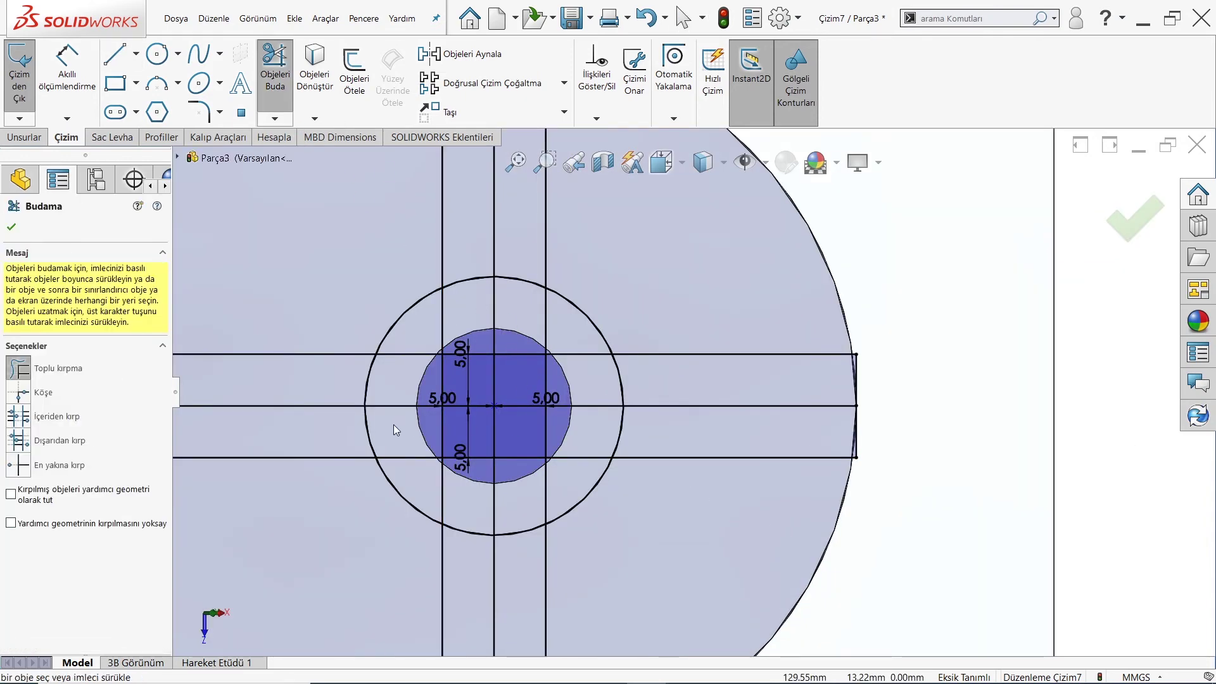
Step: Power-trim the slot lines inside the outer circle, leaving four clean arms around the ring
mouse_move(420, 430)
mouse_down()
mouse_move(480, 436)
mouse_move(489, 317)
mouse_up()
drag(465, 371, 484, 254)
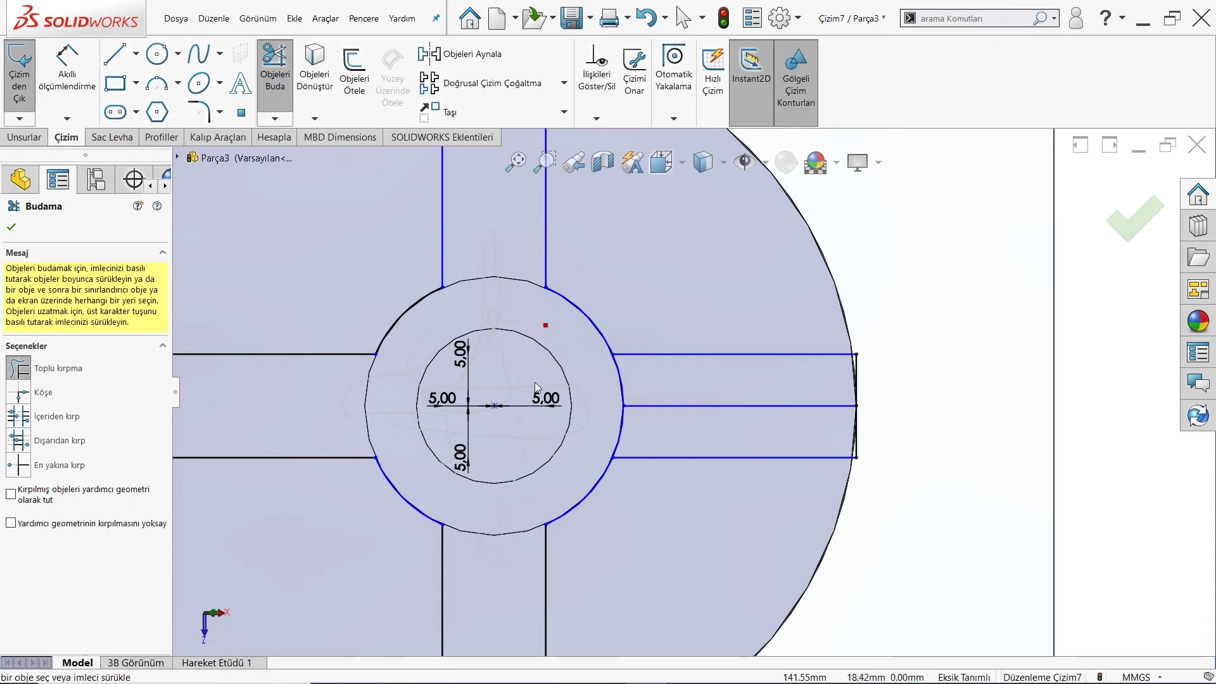
drag(626, 404, 622, 455)
scroll(633, 380, down, 5)
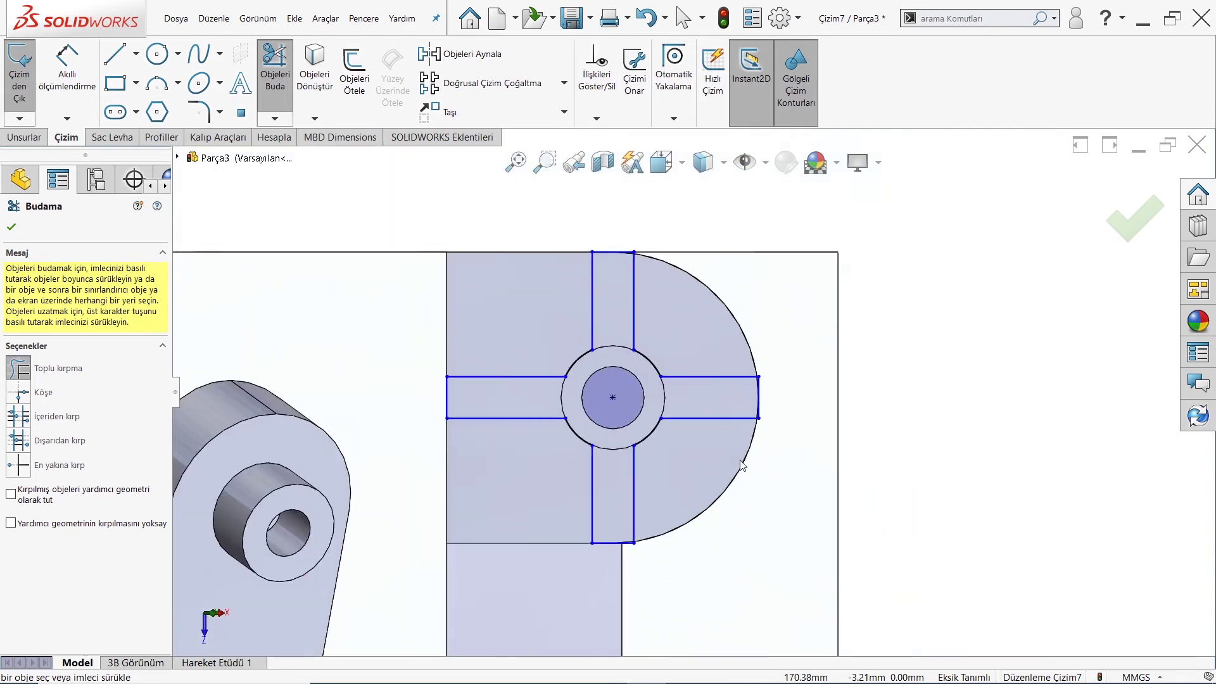
scroll(692, 551, down, 2)
scroll(691, 571, down, 2)
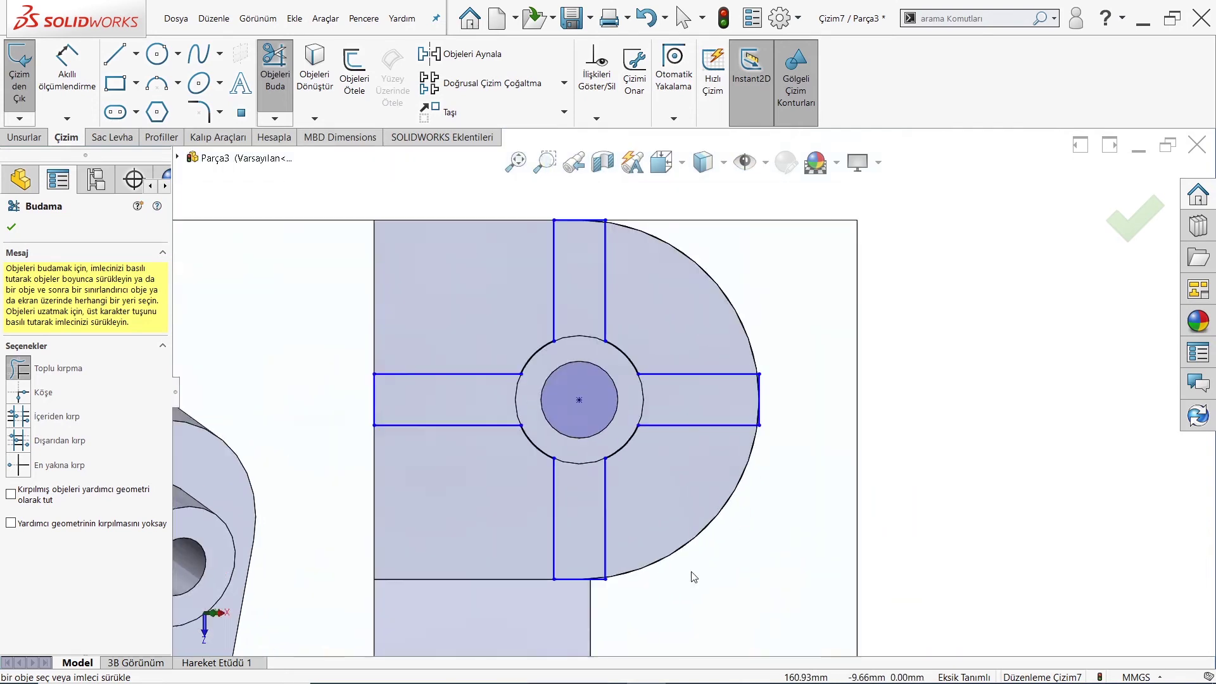
scroll(648, 447, down, 2)
click(10, 226)
key(Escape)
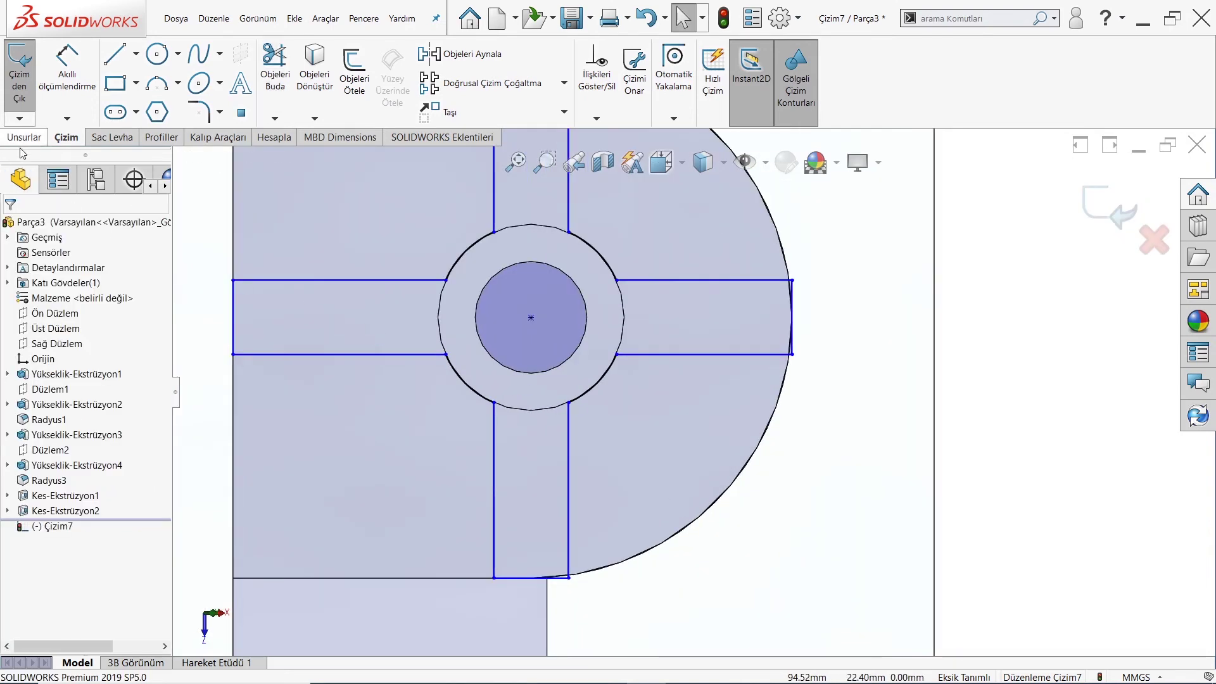
Step: Preview a 5.00 mm extruded cut of the cross-slot sketch, then cancel it and exit Çizim7
click(23, 137)
click(268, 70)
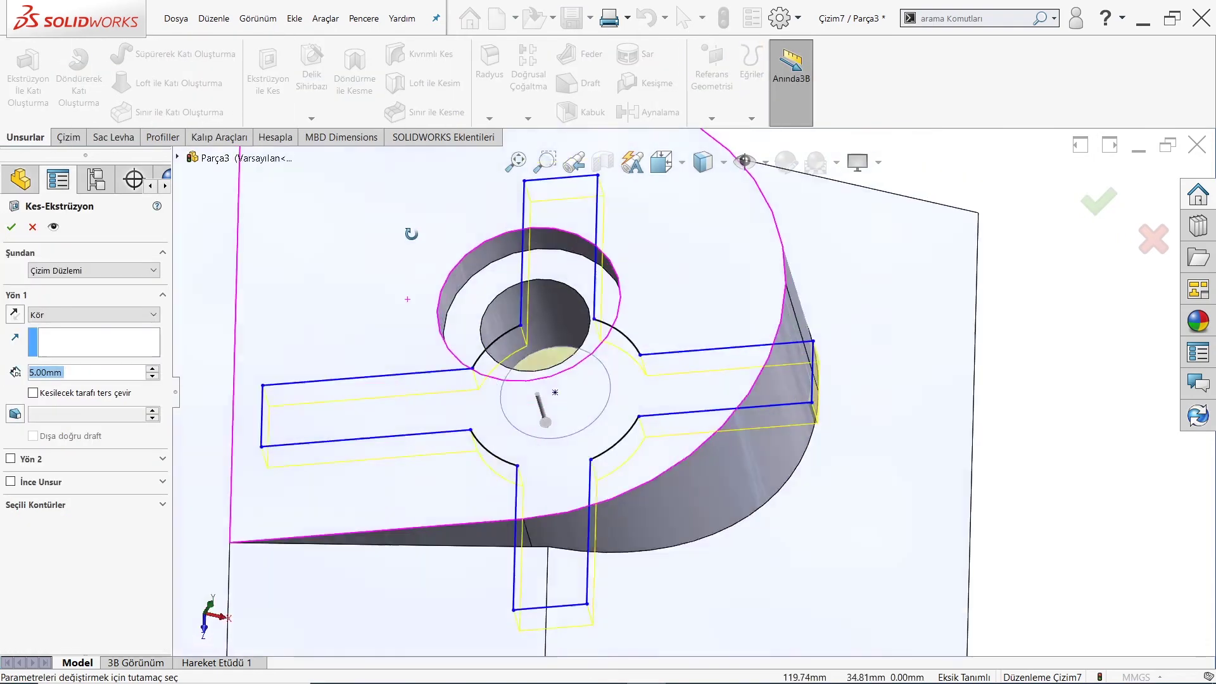
mouse_move(424, 345)
middle_down()
mouse_move(407, 190)
mouse_move(465, 209)
mouse_move(556, 272)
mouse_move(674, 261)
mouse_move(603, 230)
mouse_move(551, 312)
middle_up()
scroll(694, 425, up, 2)
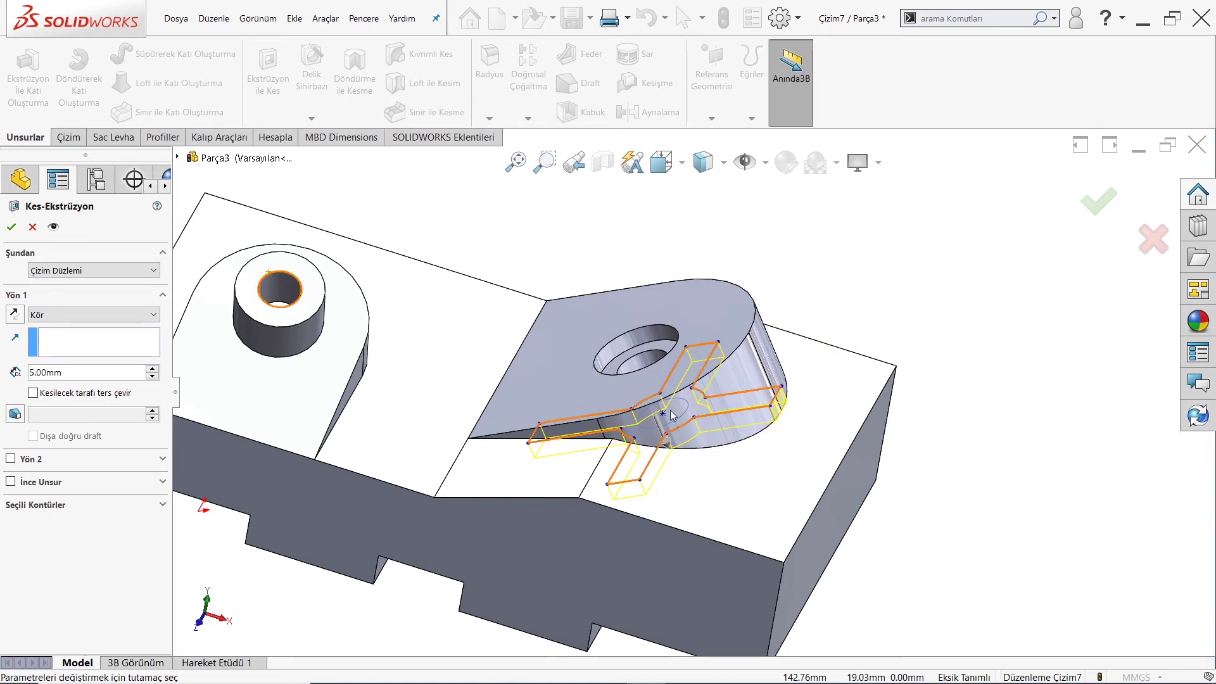
mouse_move(813, 458)
middle_down()
mouse_move(838, 434)
mouse_move(819, 447)
middle_up()
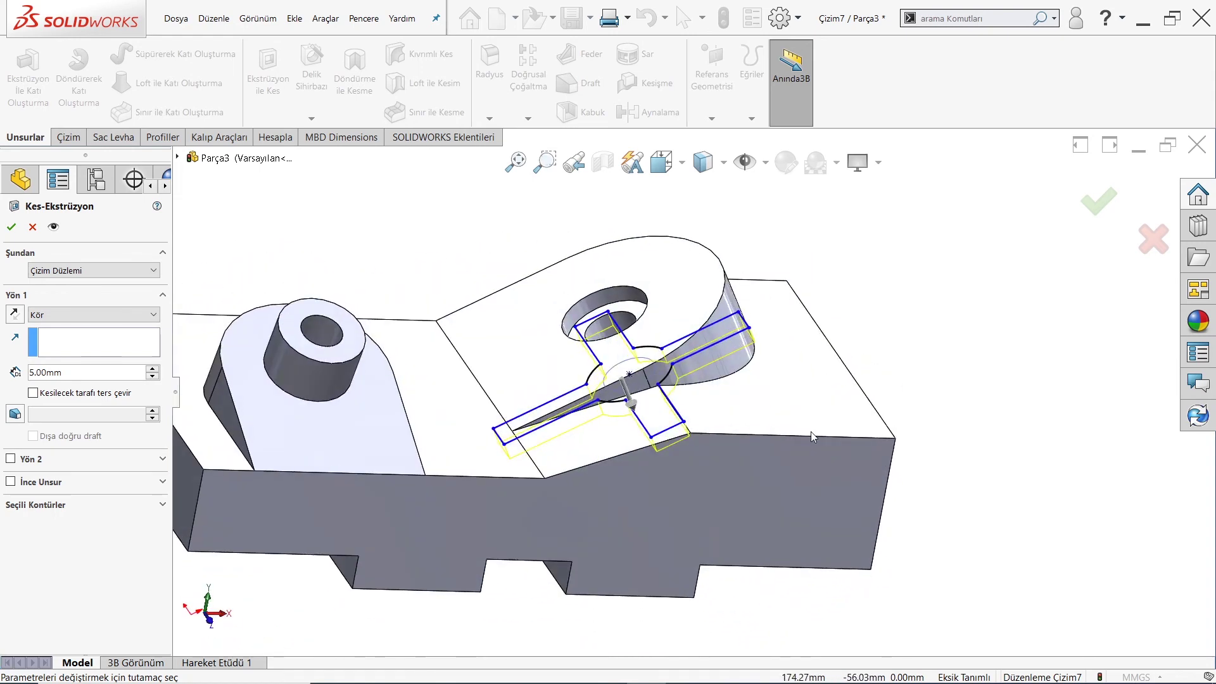
click(34, 227)
click(1105, 204)
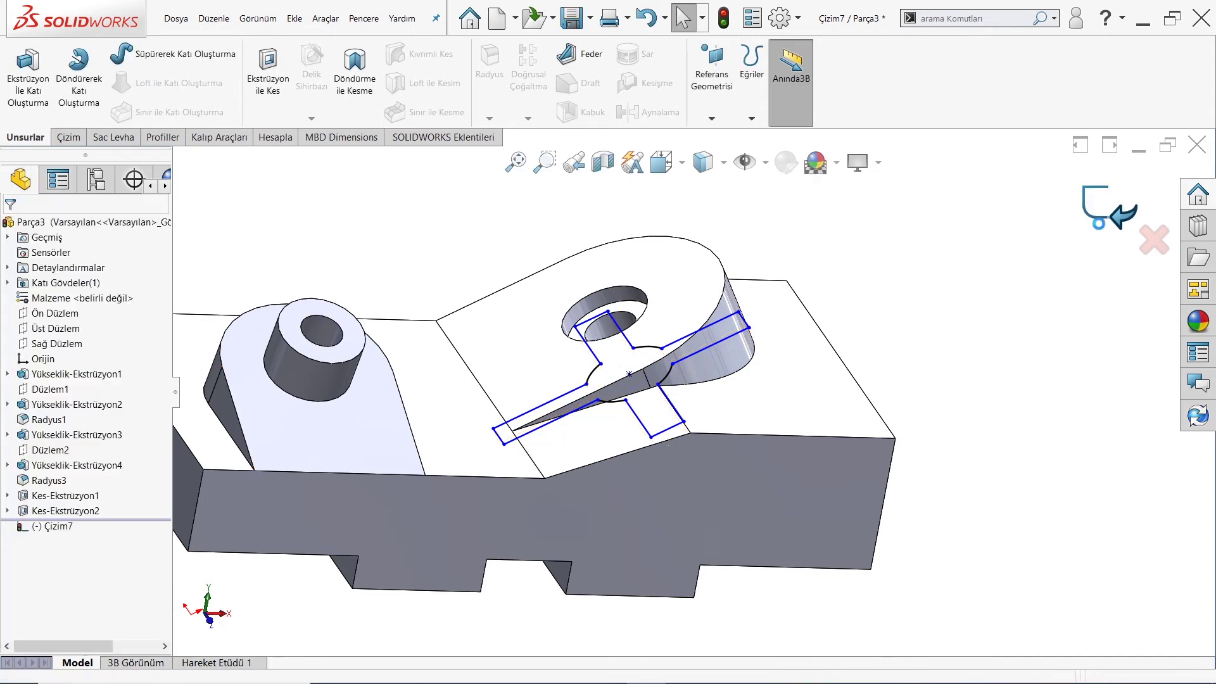
Step: Start a new sketch on the angled pad face, viewed normal to it
key(ctrl+8)
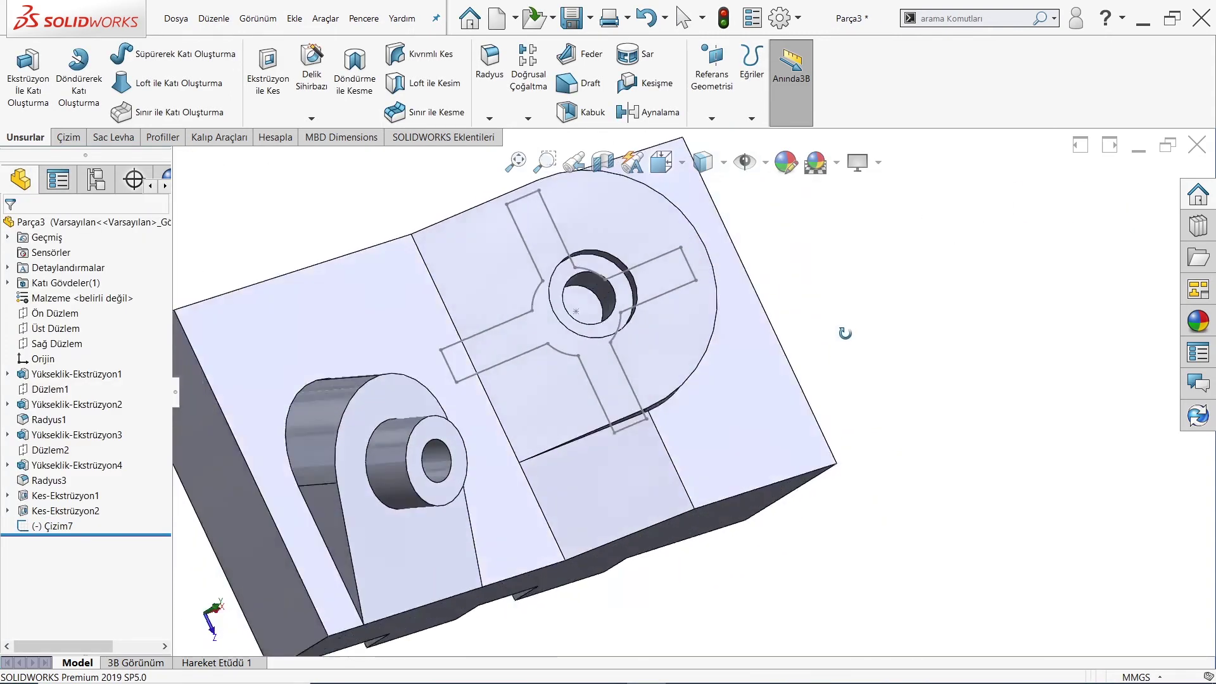
click(601, 287)
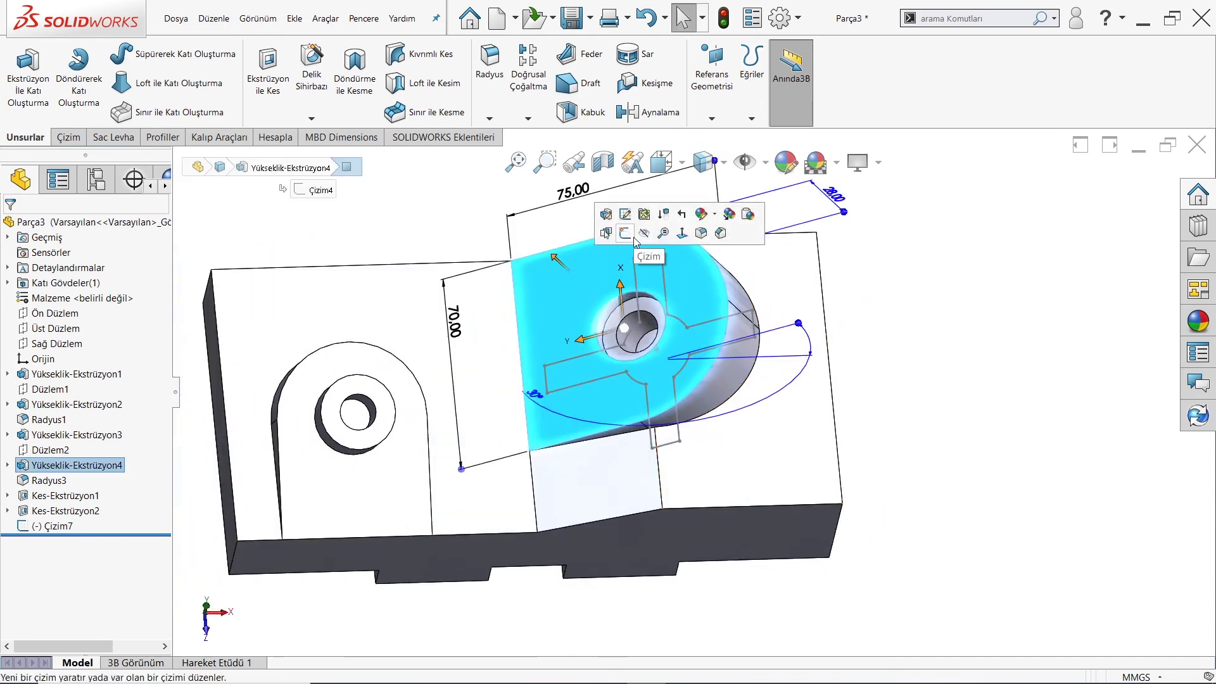
click(639, 212)
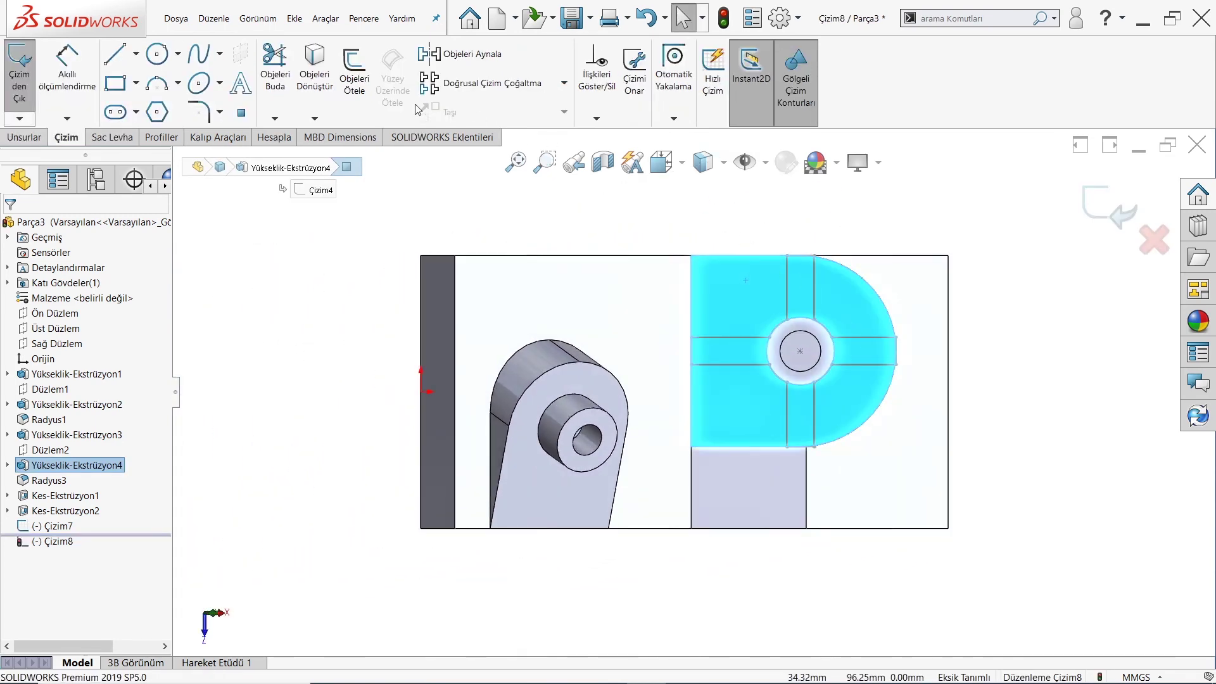
Step: Convert Çizim7's left, bottom and right cross-slot edges and inner arc into the new sketch
click(310, 72)
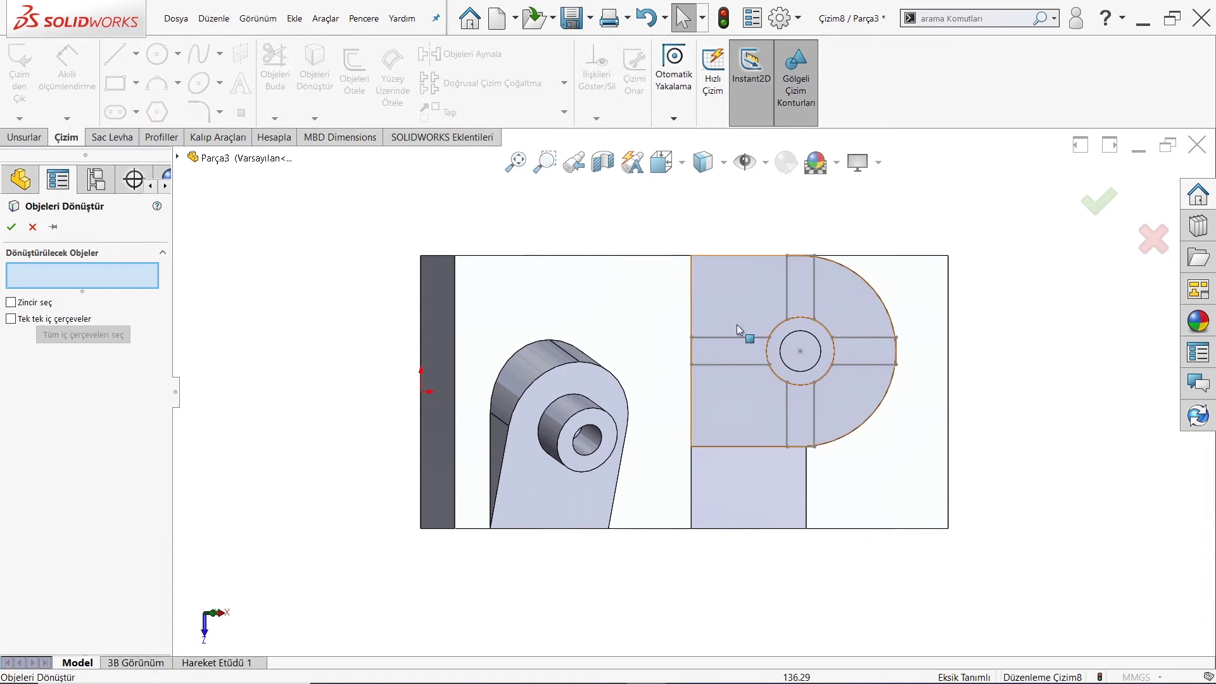
scroll(736, 326, down, 2)
click(679, 340)
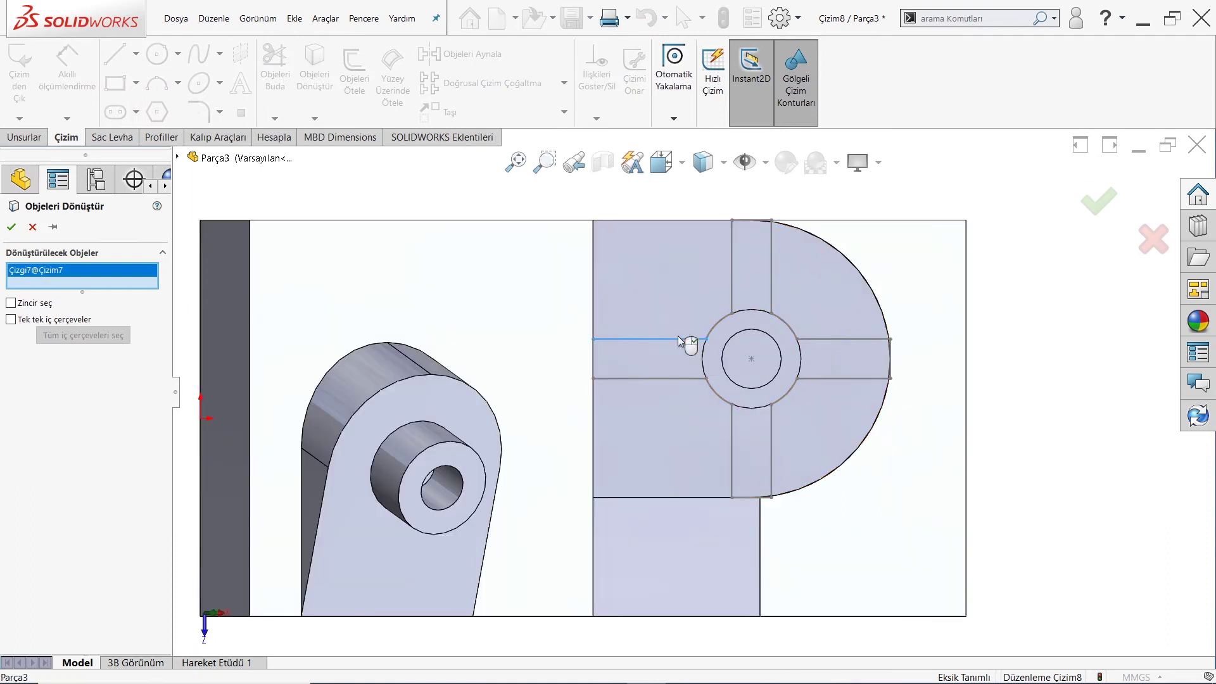
click(591, 355)
click(610, 379)
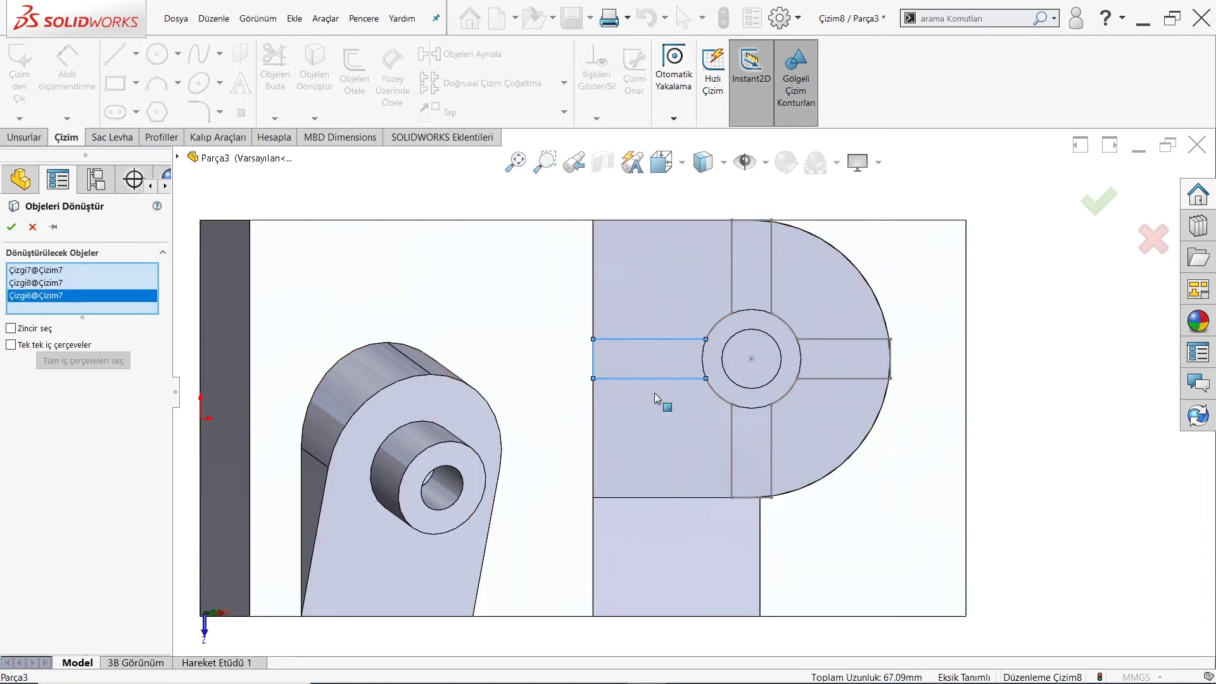
click(731, 418)
click(721, 404)
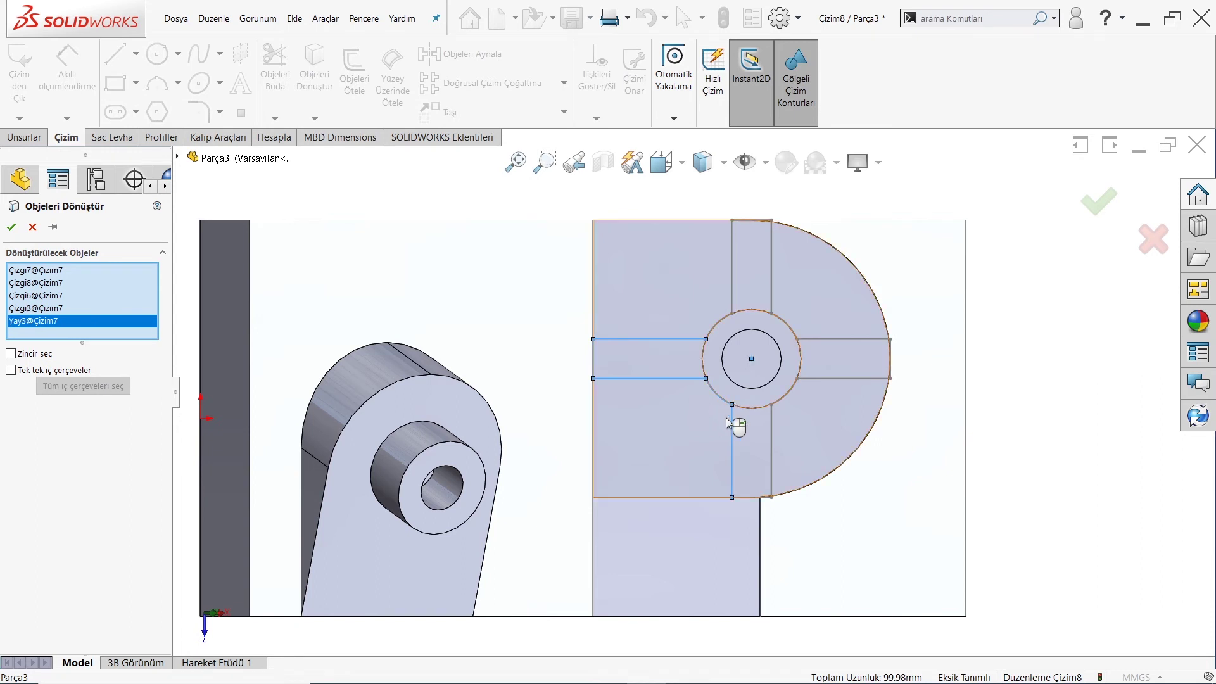
click(748, 497)
click(771, 463)
click(817, 379)
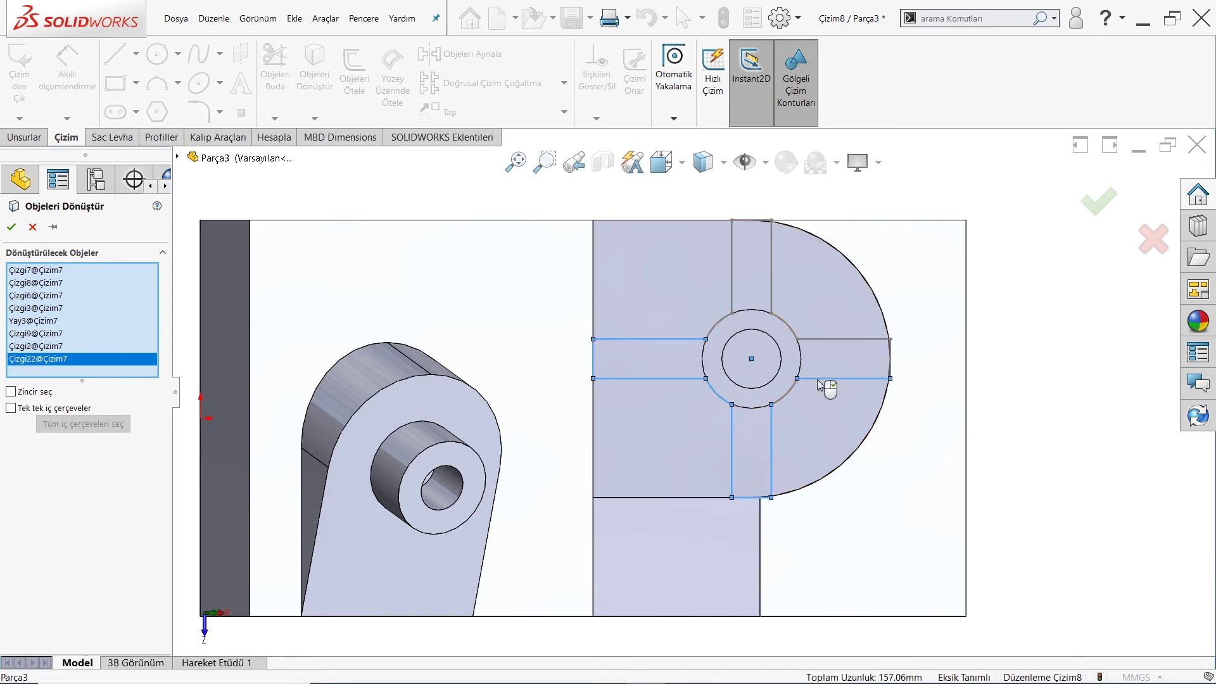
click(824, 339)
click(890, 356)
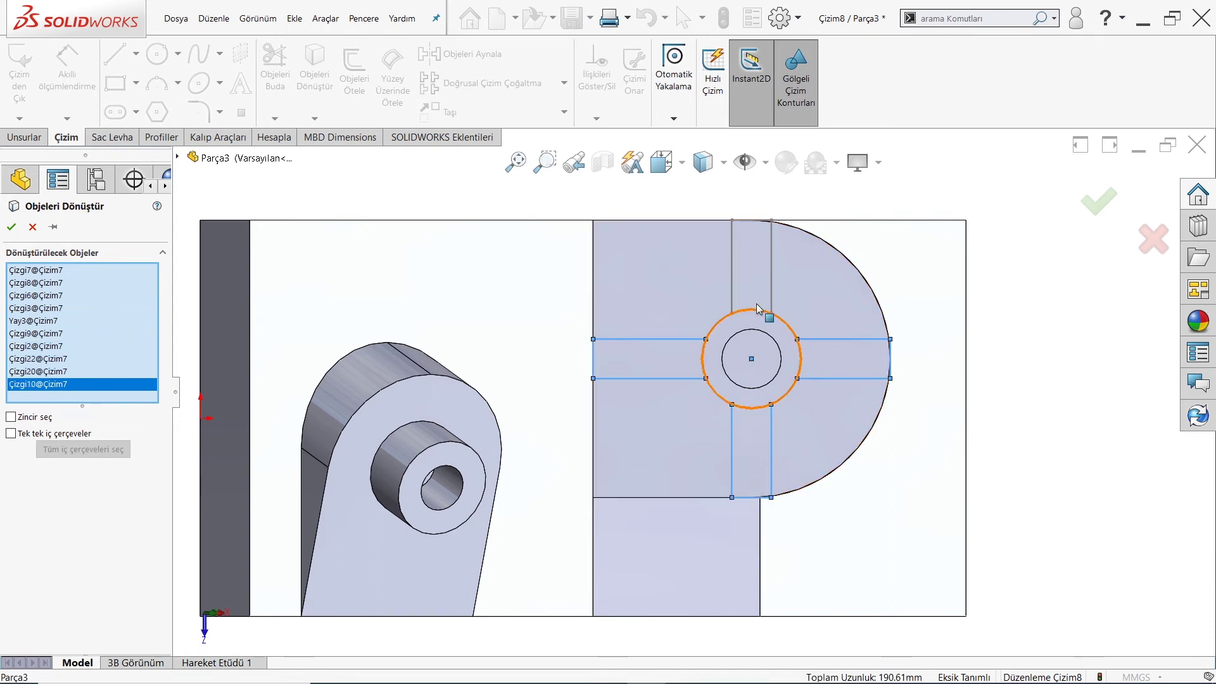
Step: Convert the remaining upper slot edges and outer circle arcs, completing the closed cross outline
click(771, 273)
click(733, 287)
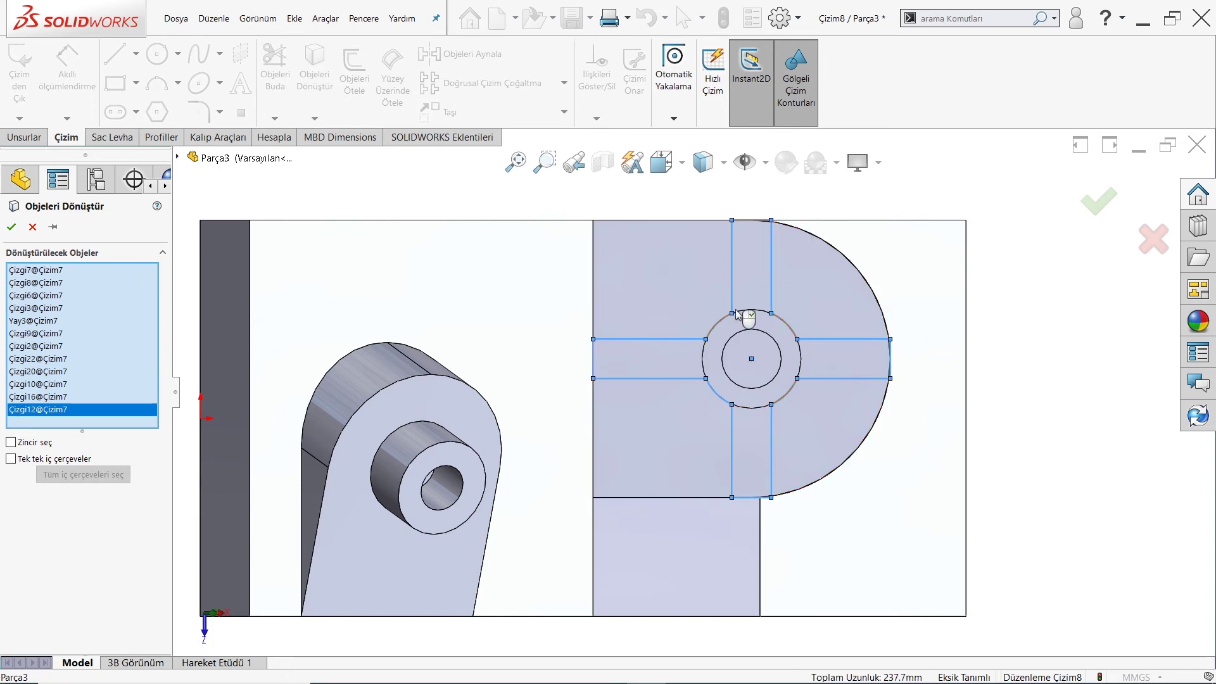
click(726, 320)
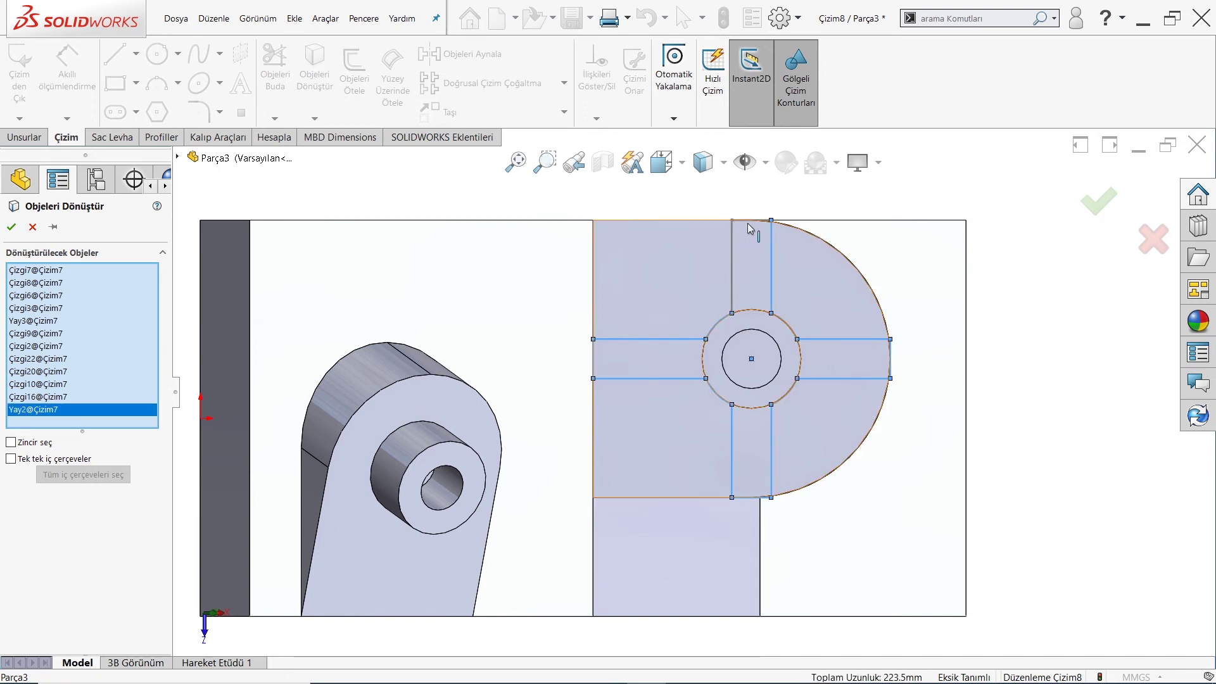
click(748, 221)
click(731, 248)
scroll(808, 409, up, 1)
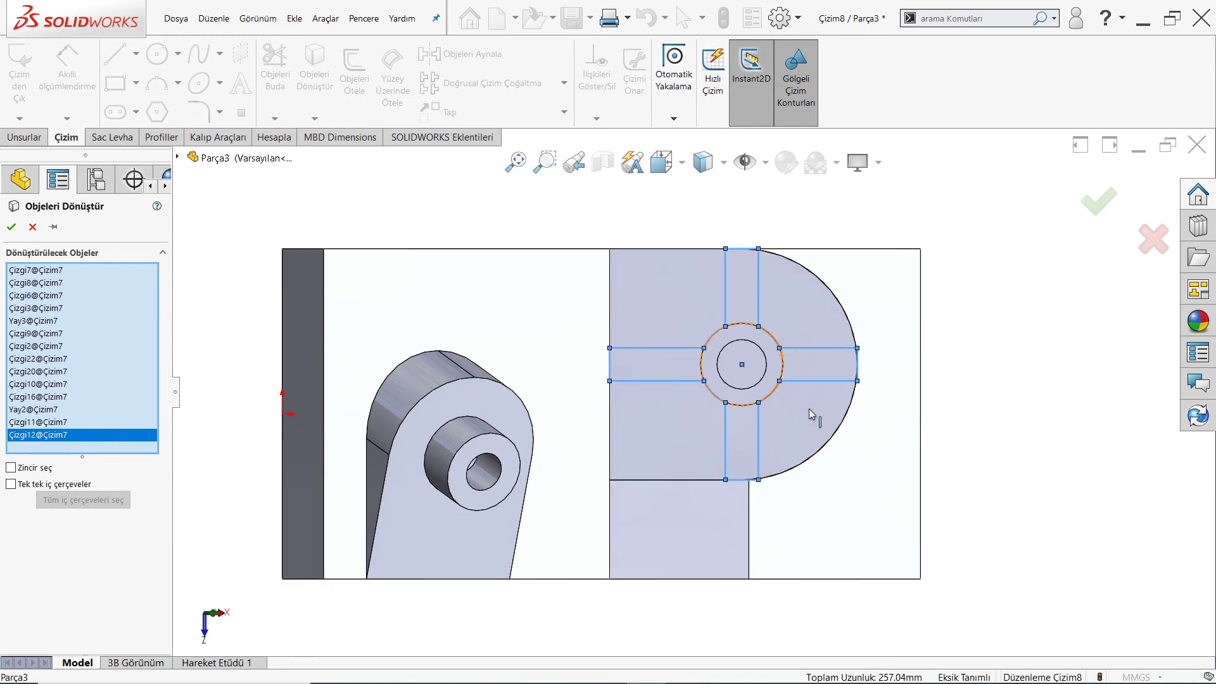
scroll(765, 412, down, 2)
scroll(782, 412, down, 2)
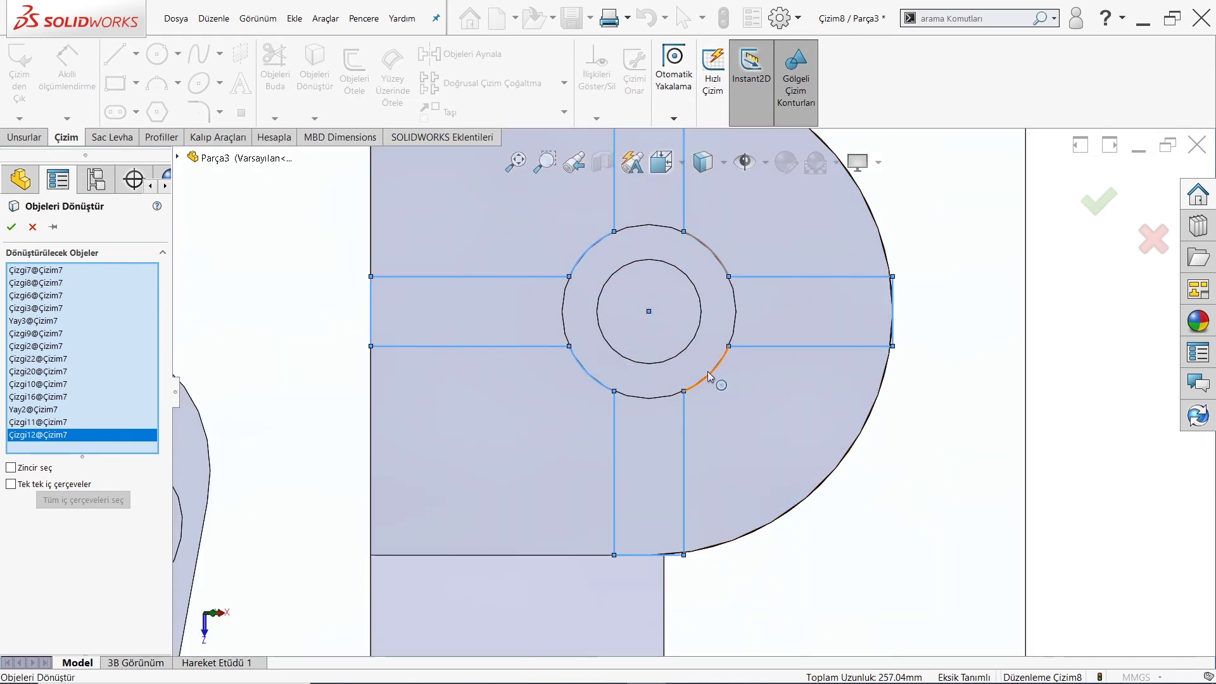
click(708, 371)
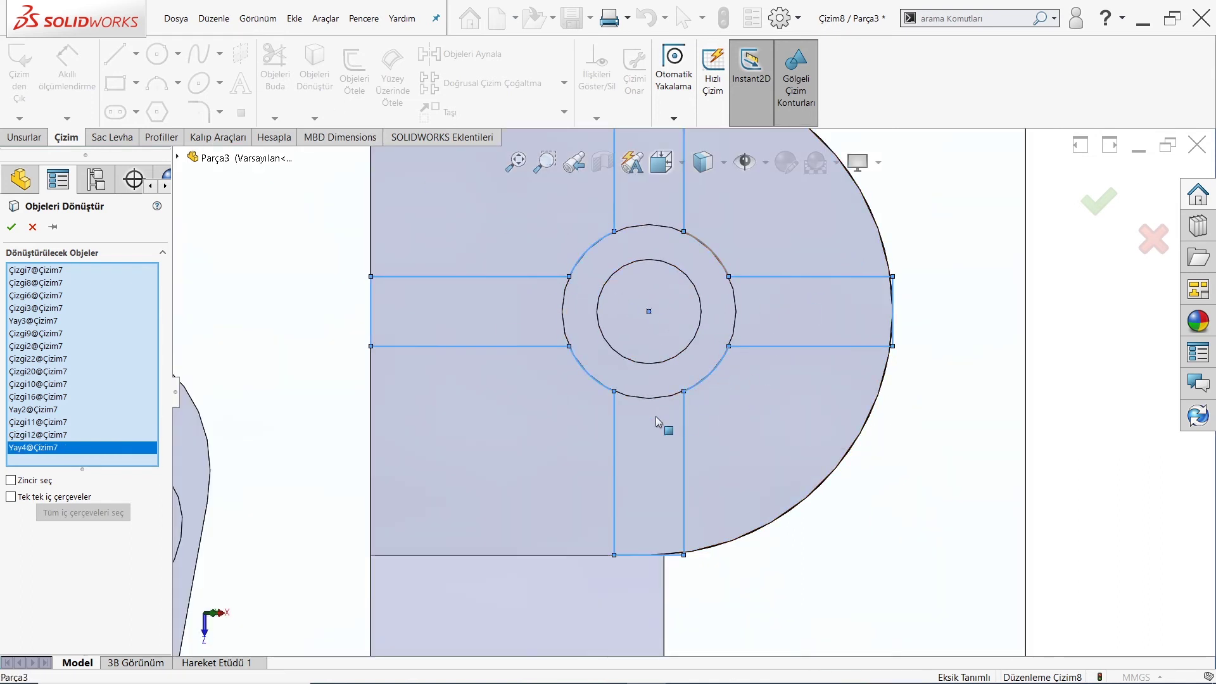
click(709, 251)
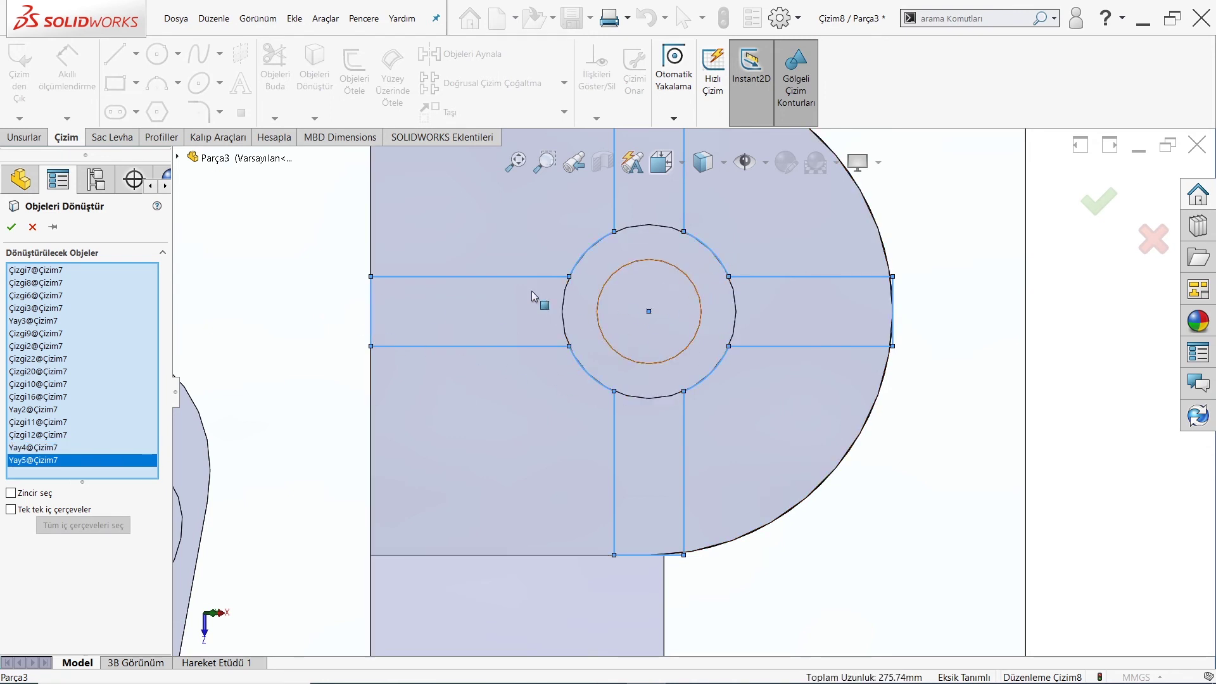
click(11, 227)
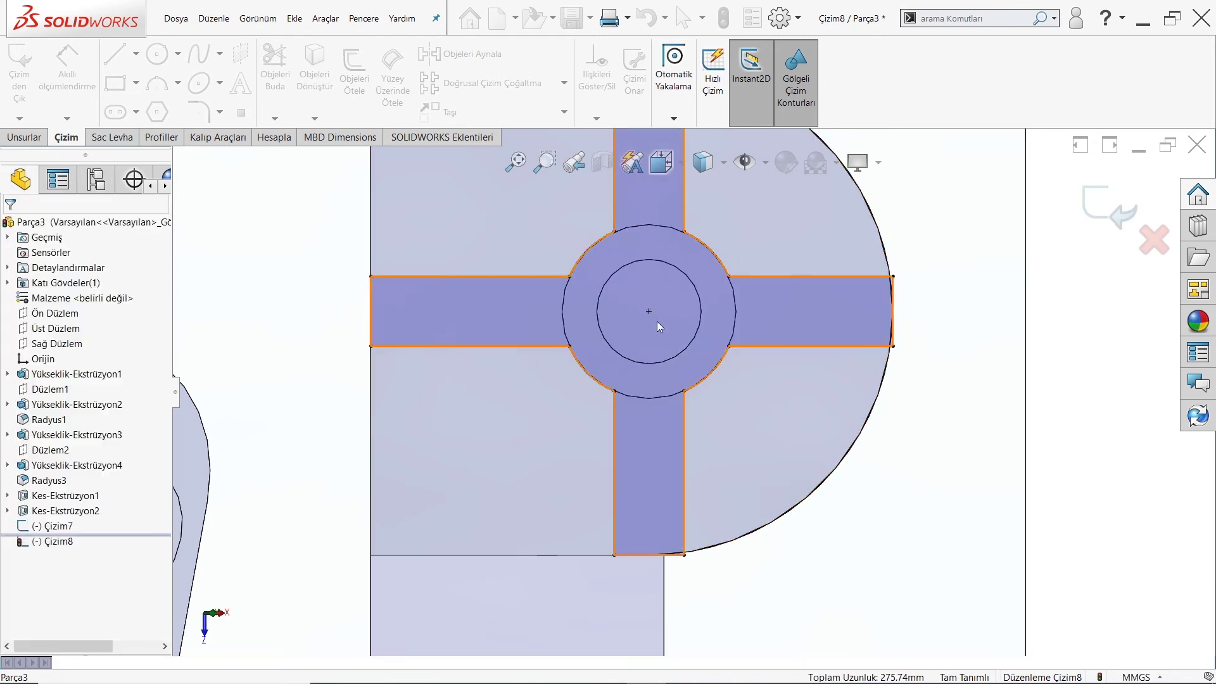
Step: Extrude-cut Çizim8's cross outline Blind 5.00 mm into the angled pad
click(26, 143)
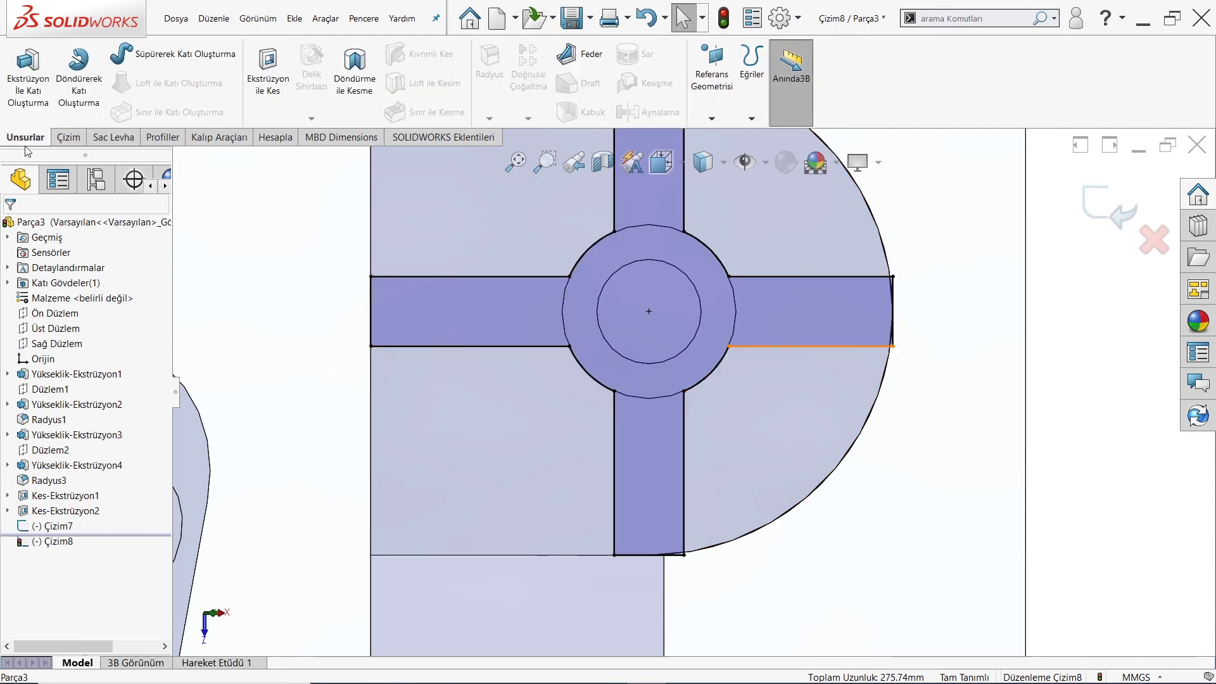
click(268, 95)
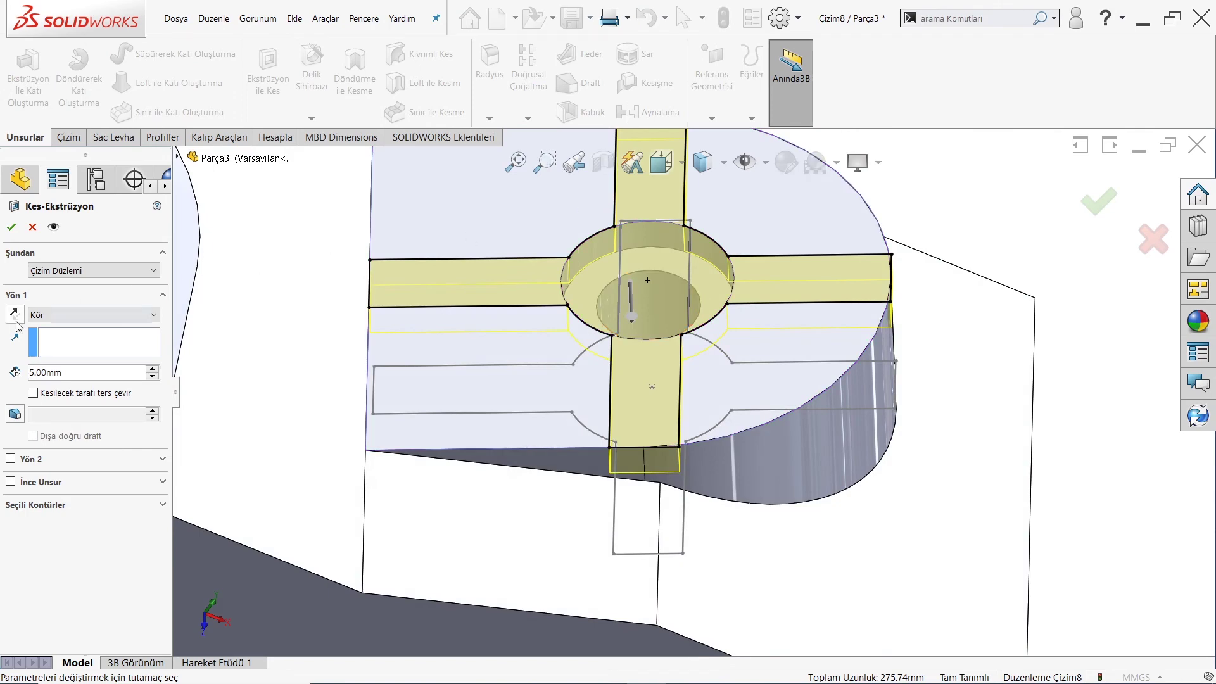
click(11, 228)
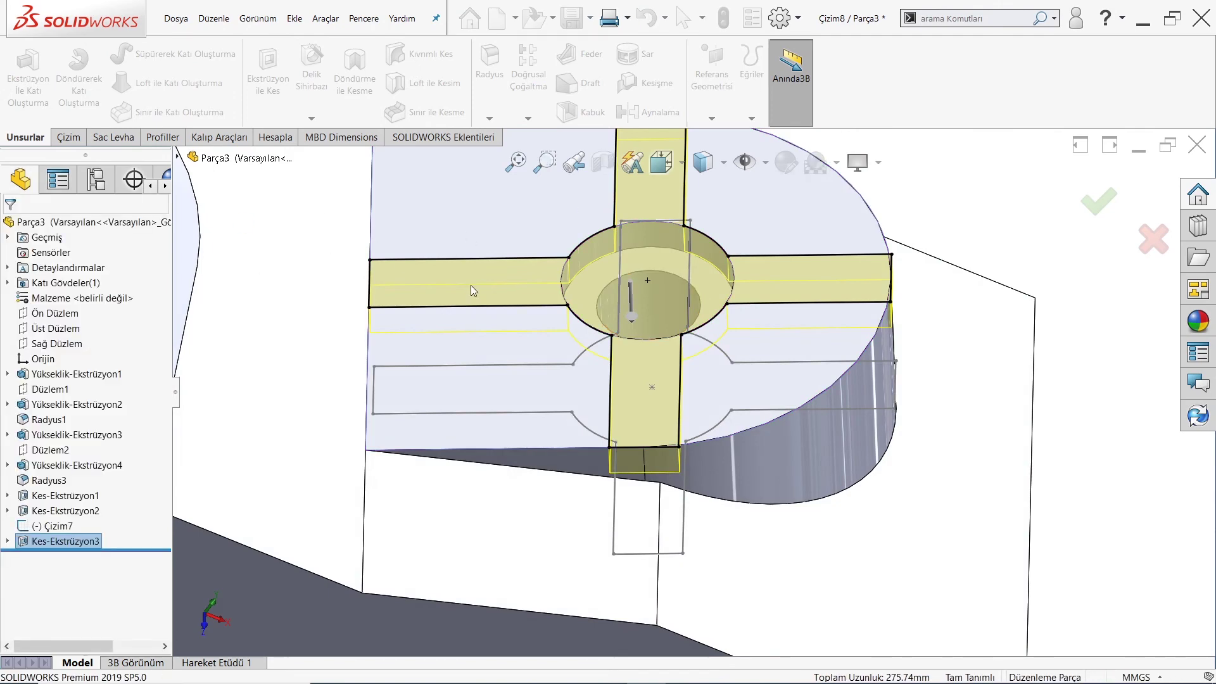
click(948, 282)
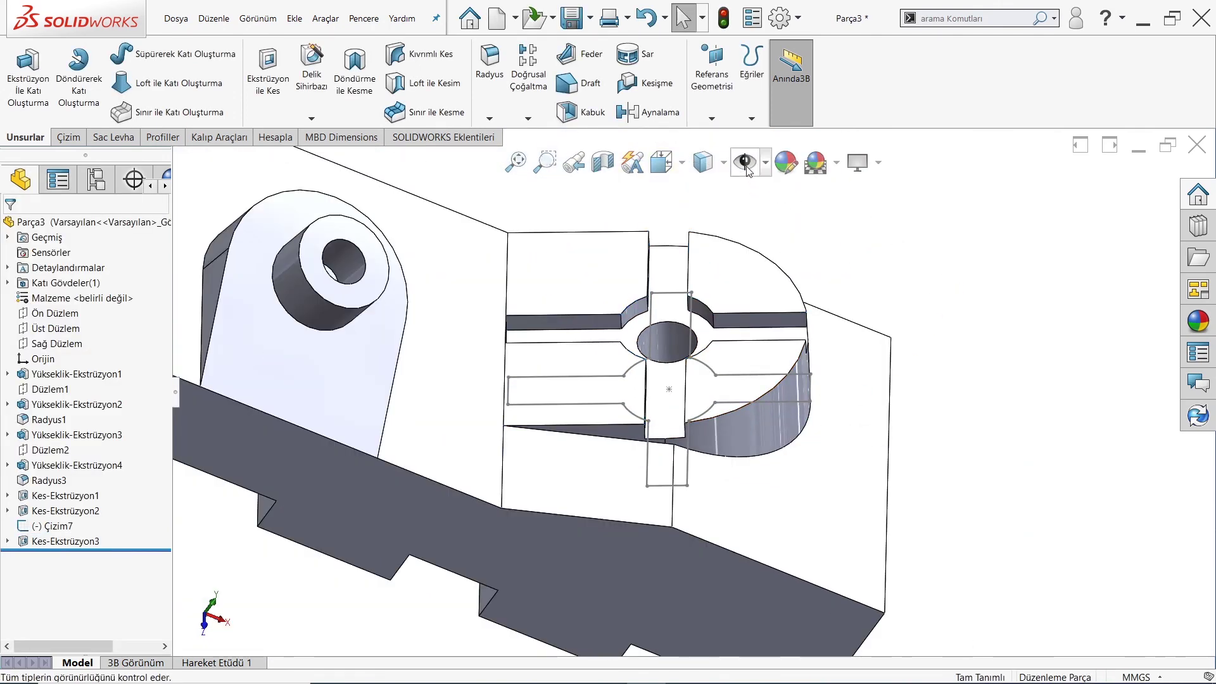
mouse_move(700, 478)
middle_down()
mouse_move(654, 293)
mouse_move(767, 393)
mouse_move(762, 464)
mouse_move(712, 488)
mouse_move(633, 318)
mouse_move(640, 428)
middle_up()
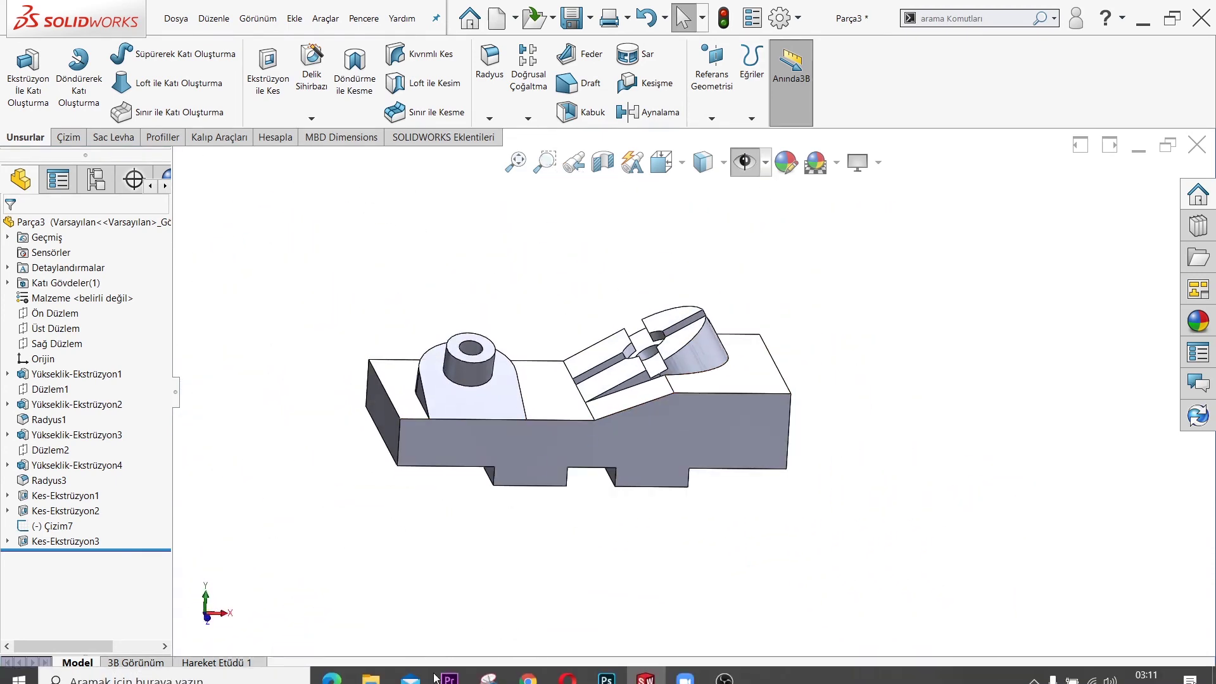
click(336, 668)
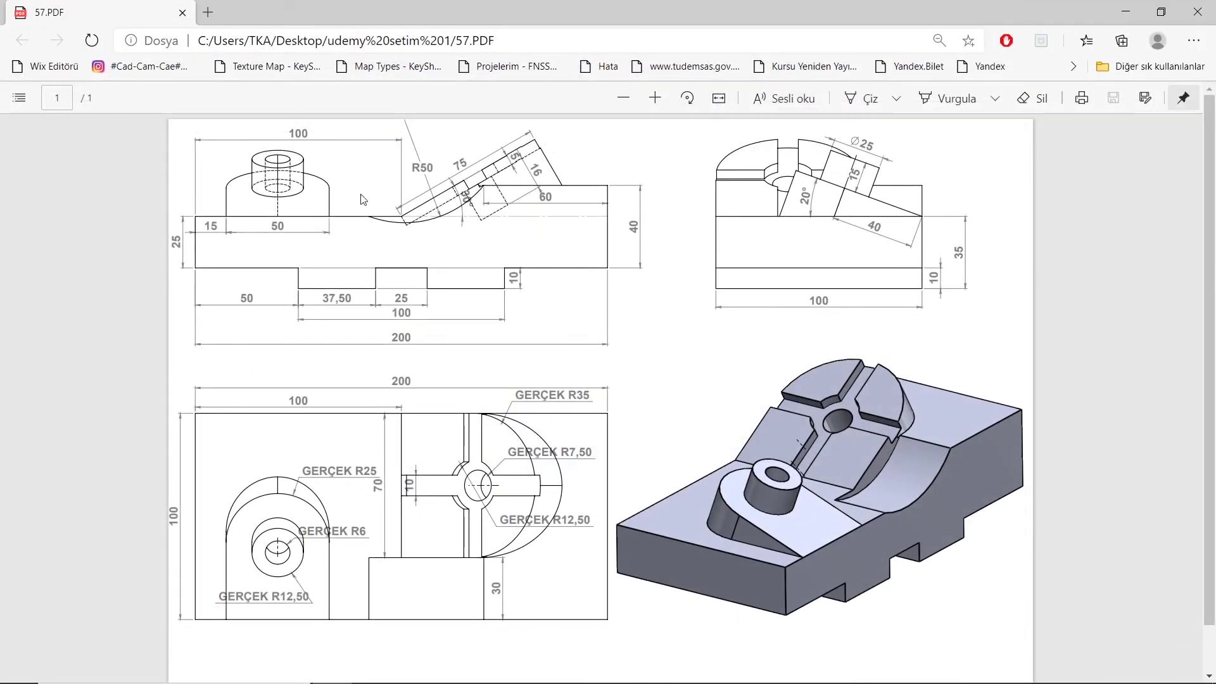
mouse_move(412, 677)
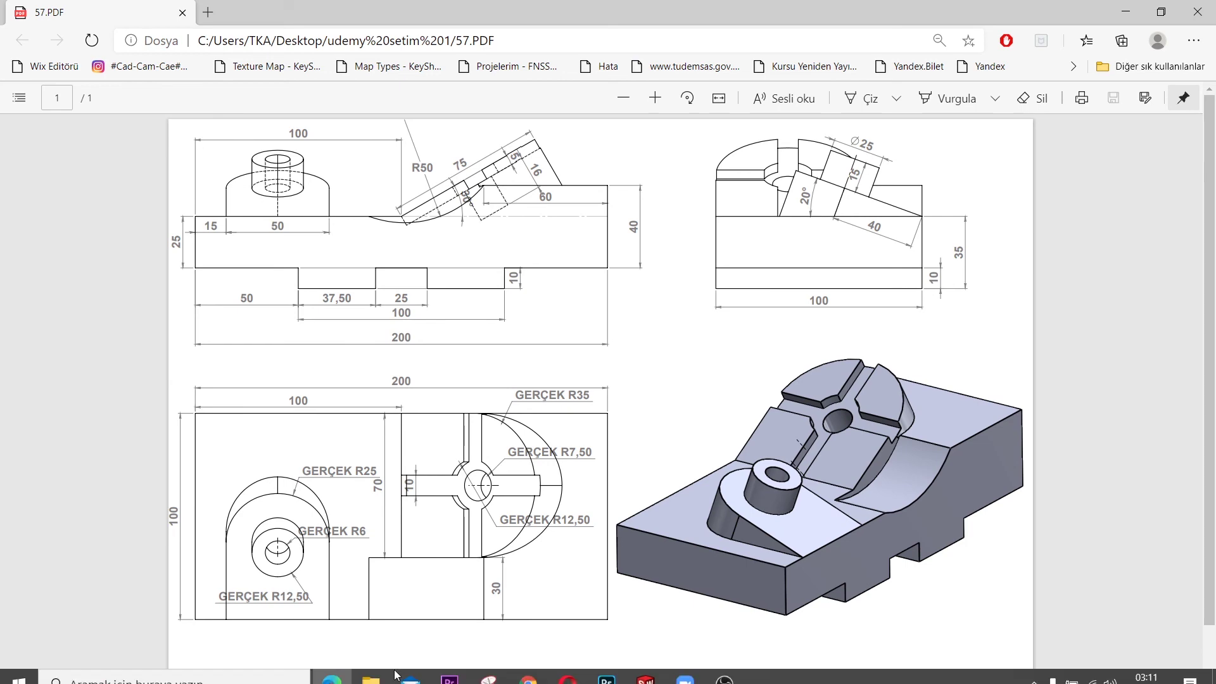
click(331, 668)
Step: Start a new sketch on the block's front face
click(658, 434)
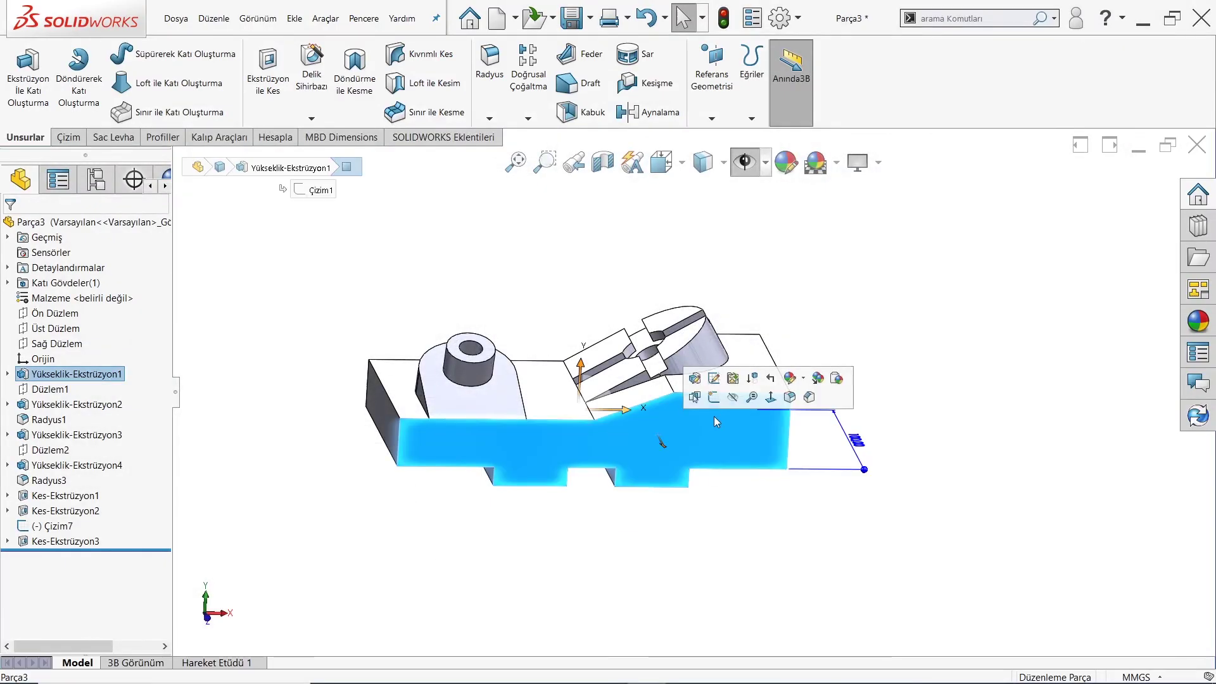
click(716, 405)
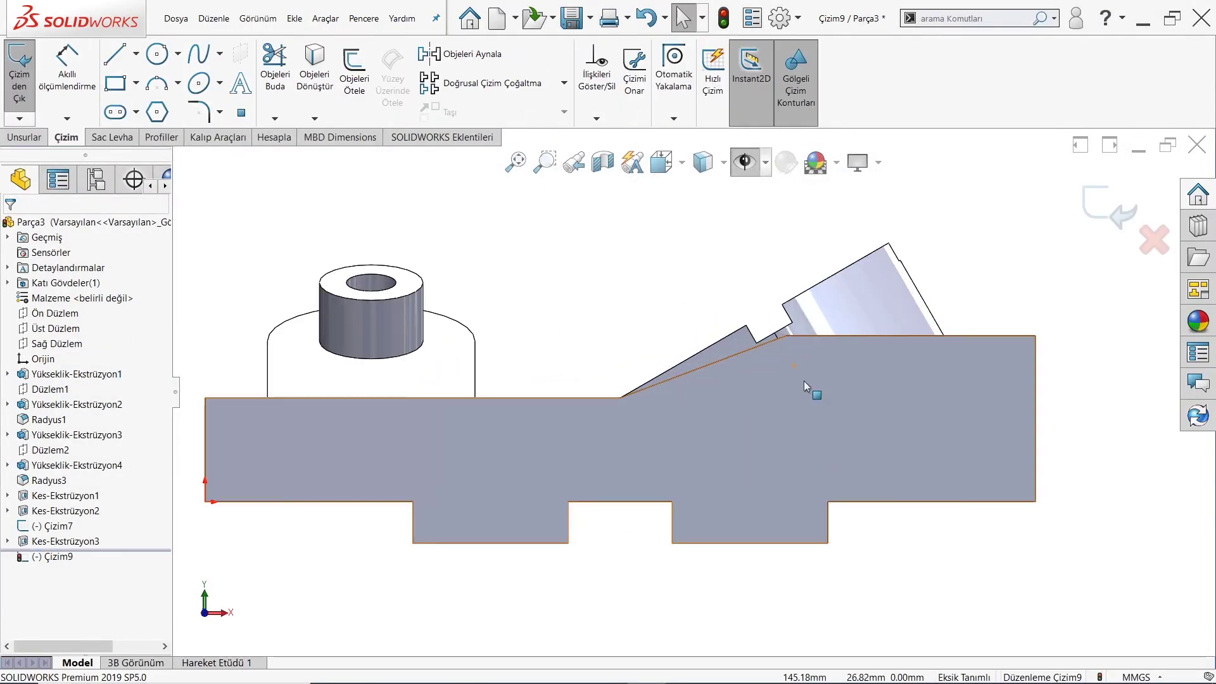
click(157, 84)
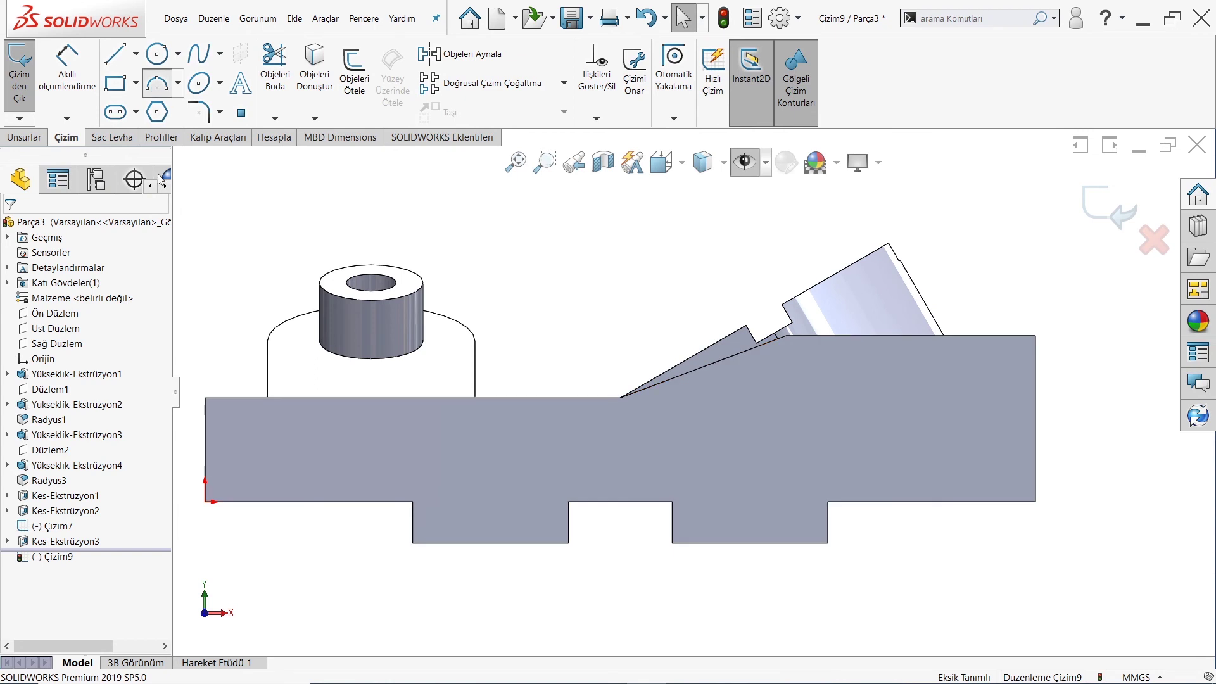
click(178, 83)
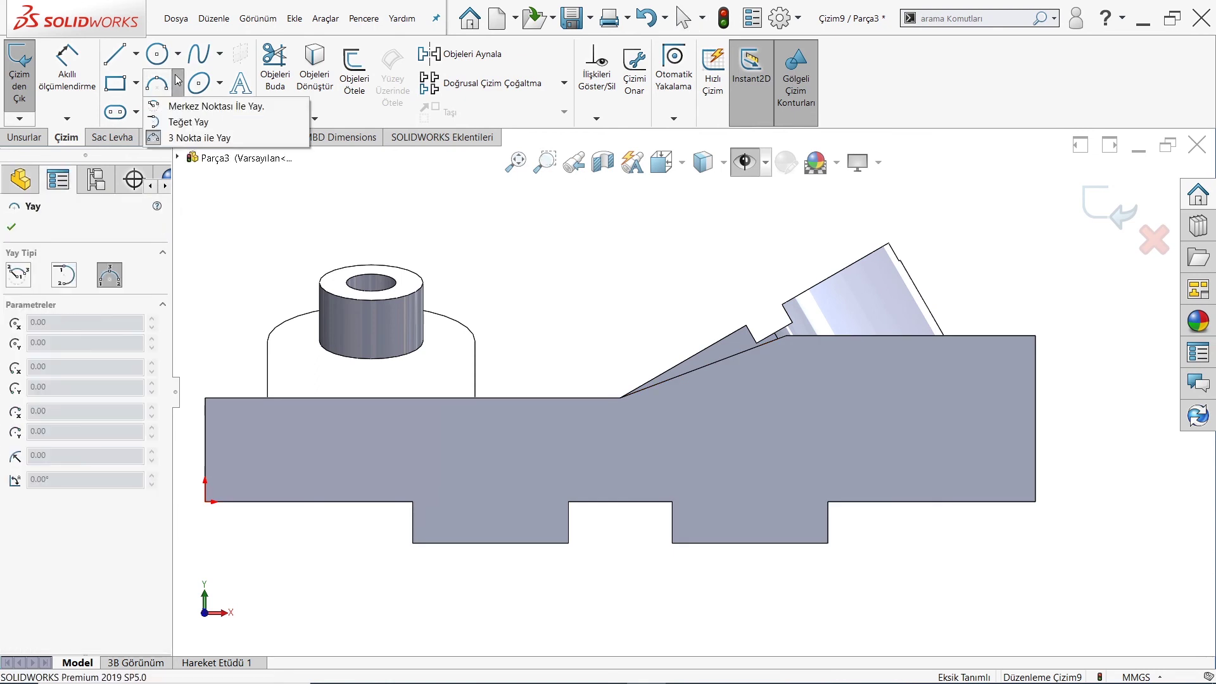
click(176, 137)
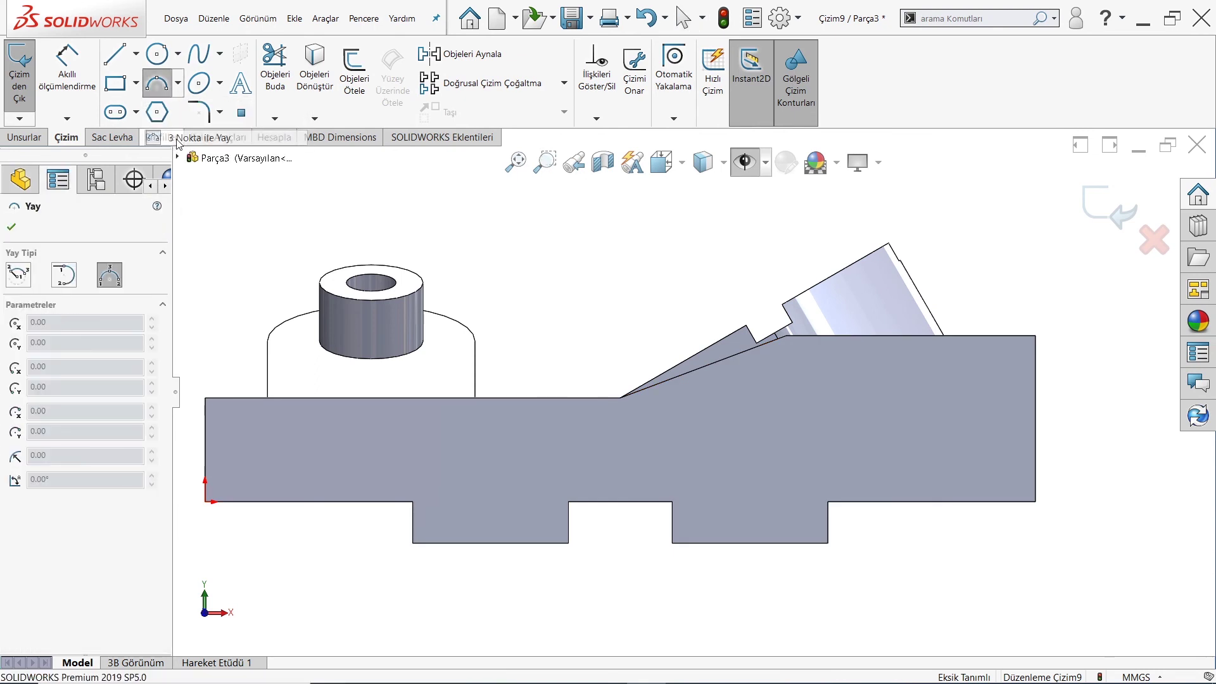
click(756, 371)
key(Escape)
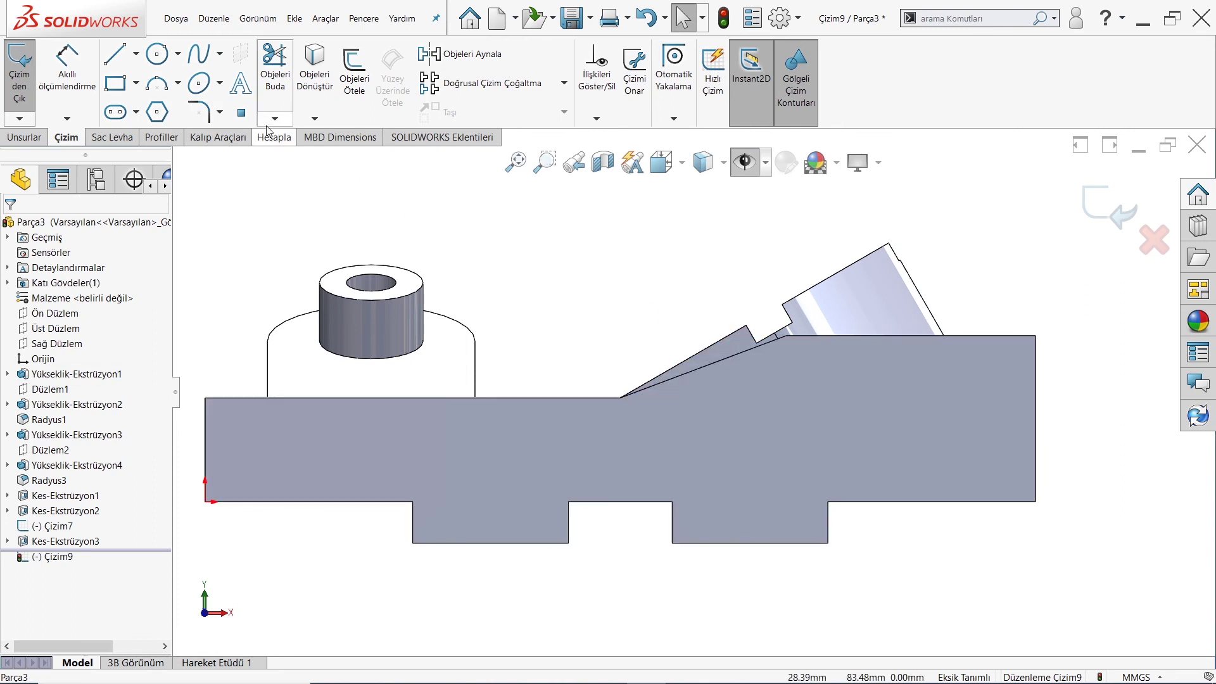
Step: Draw a 3 Point Arc from the corner below the angled pad to the block's top edge
click(178, 83)
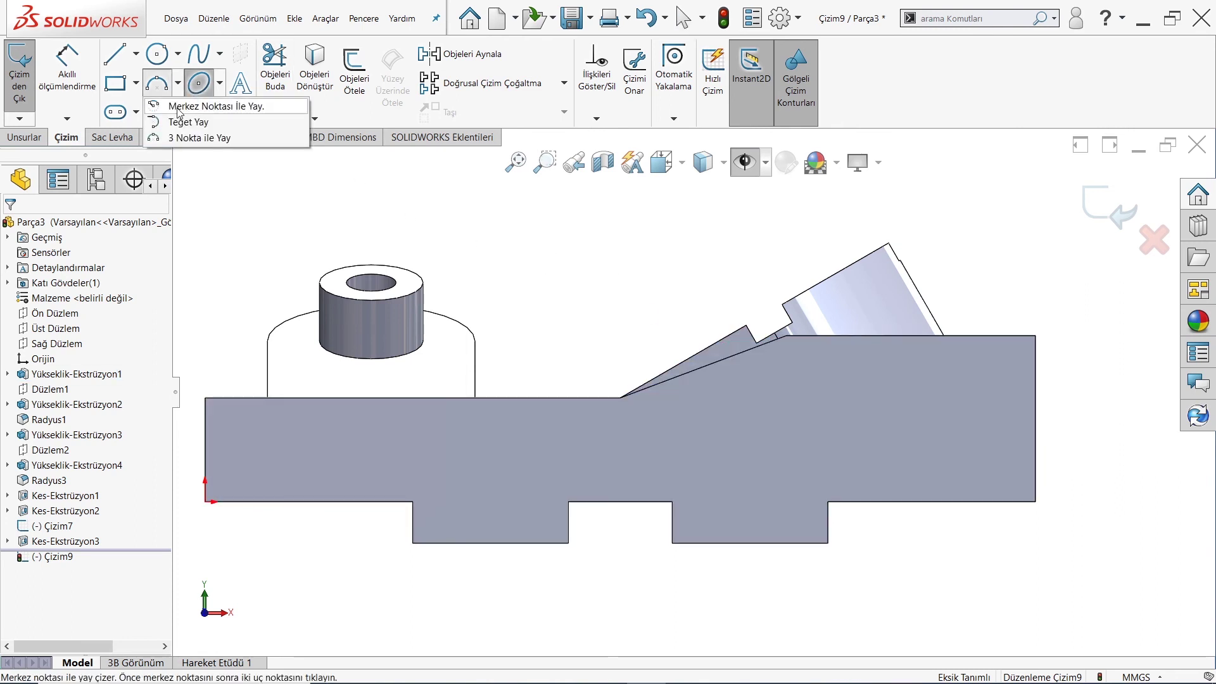
click(203, 213)
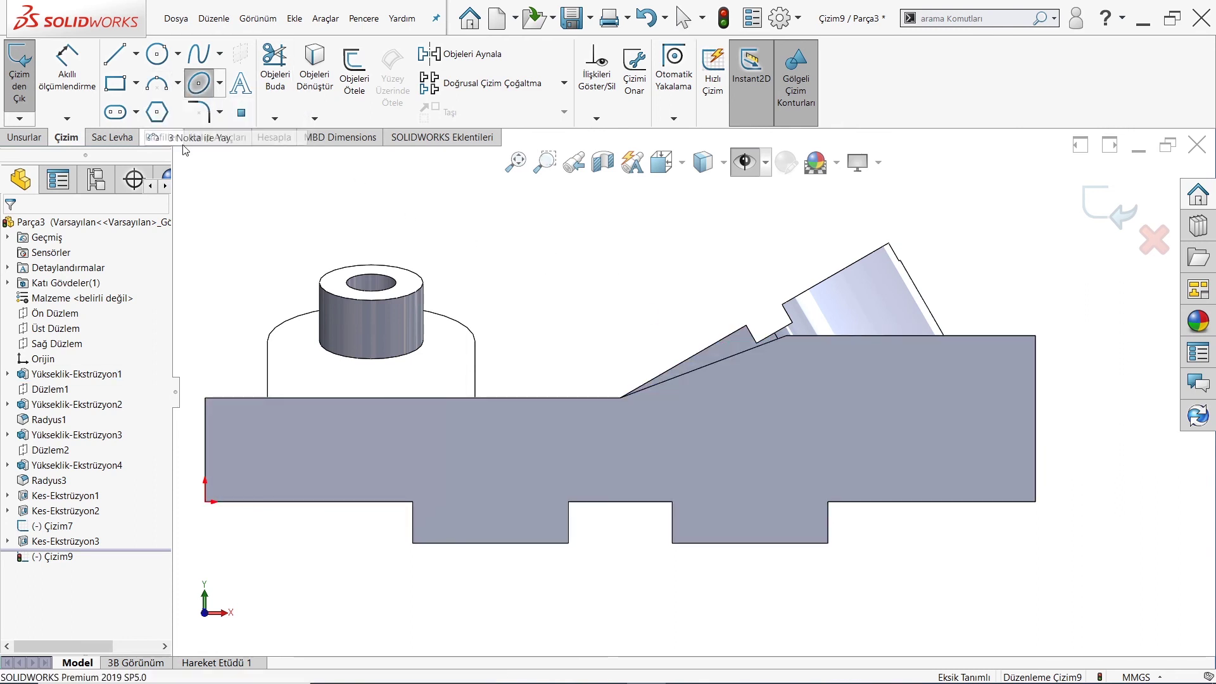
click(786, 336)
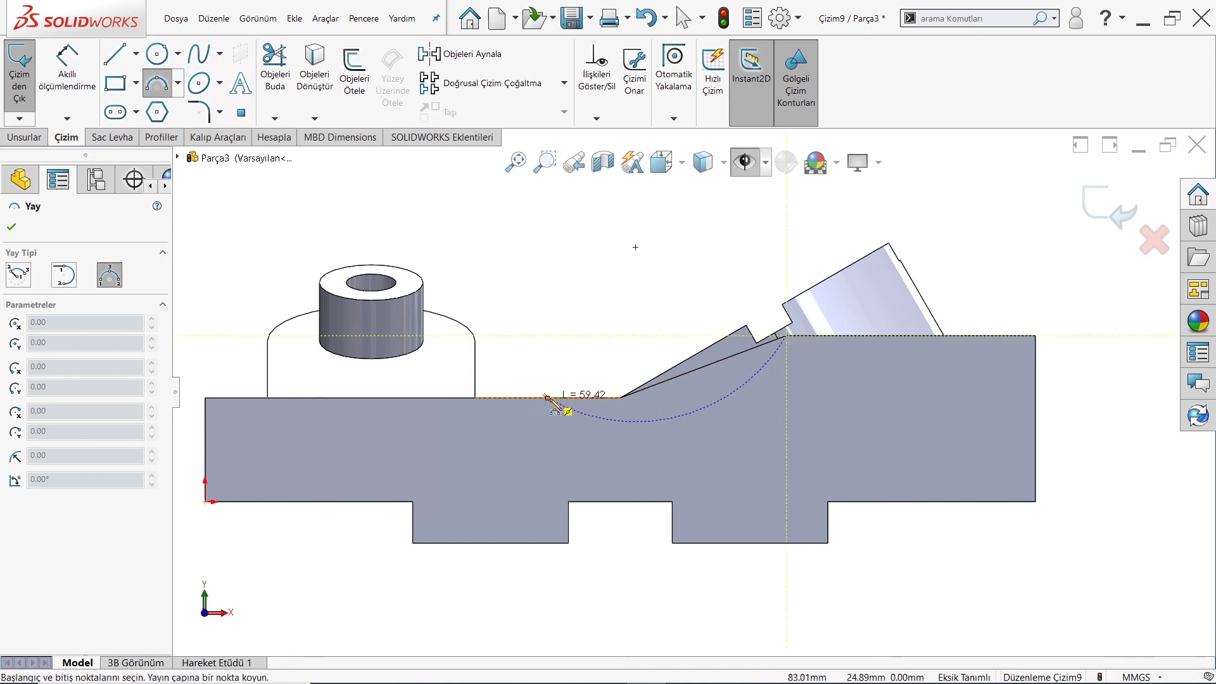
click(568, 399)
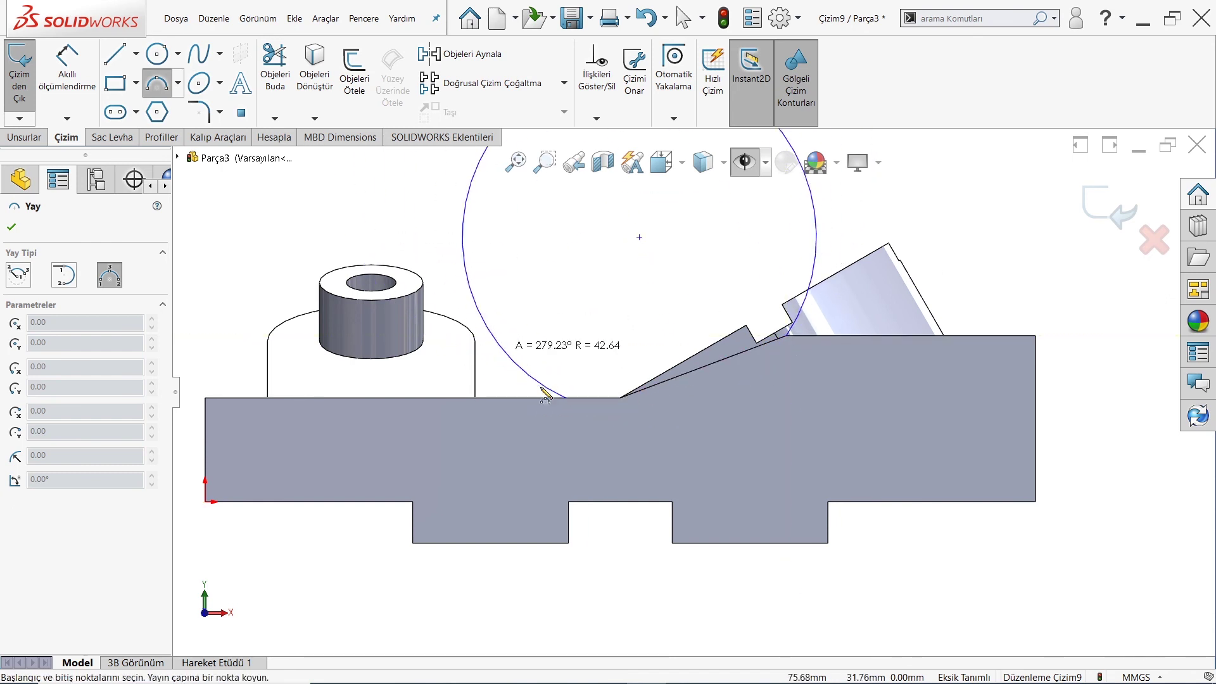
click(673, 409)
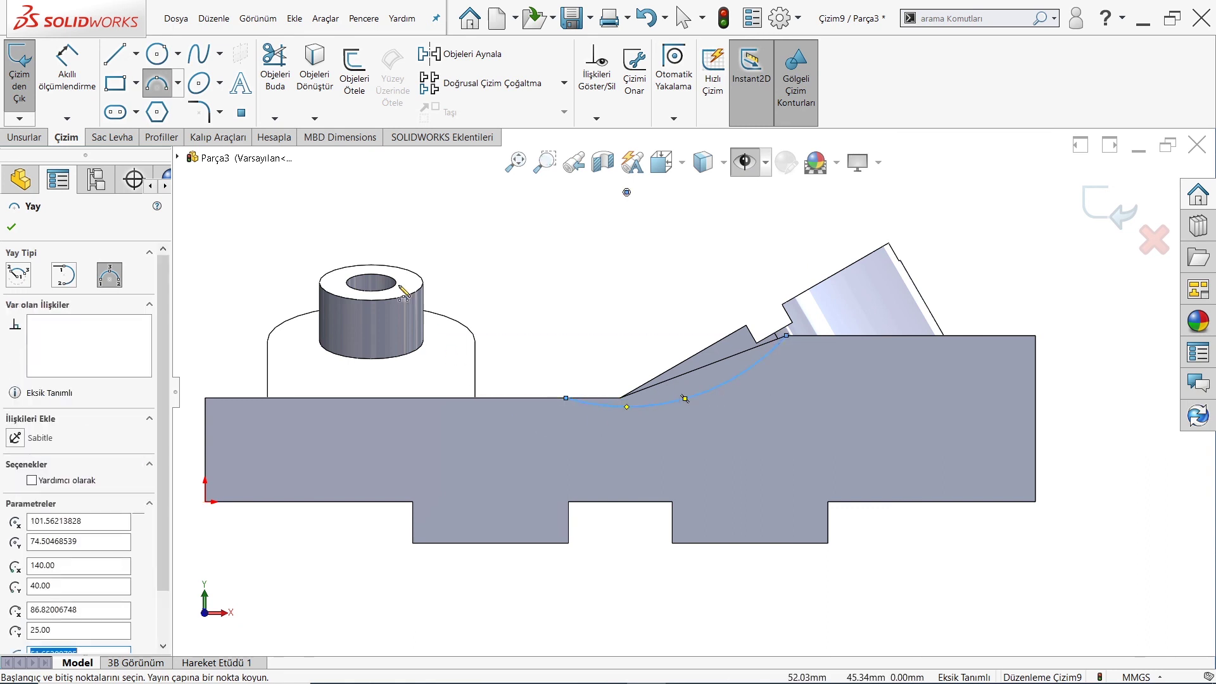
key(Escape)
Step: Dimension the arc's radius to 50
key(d)
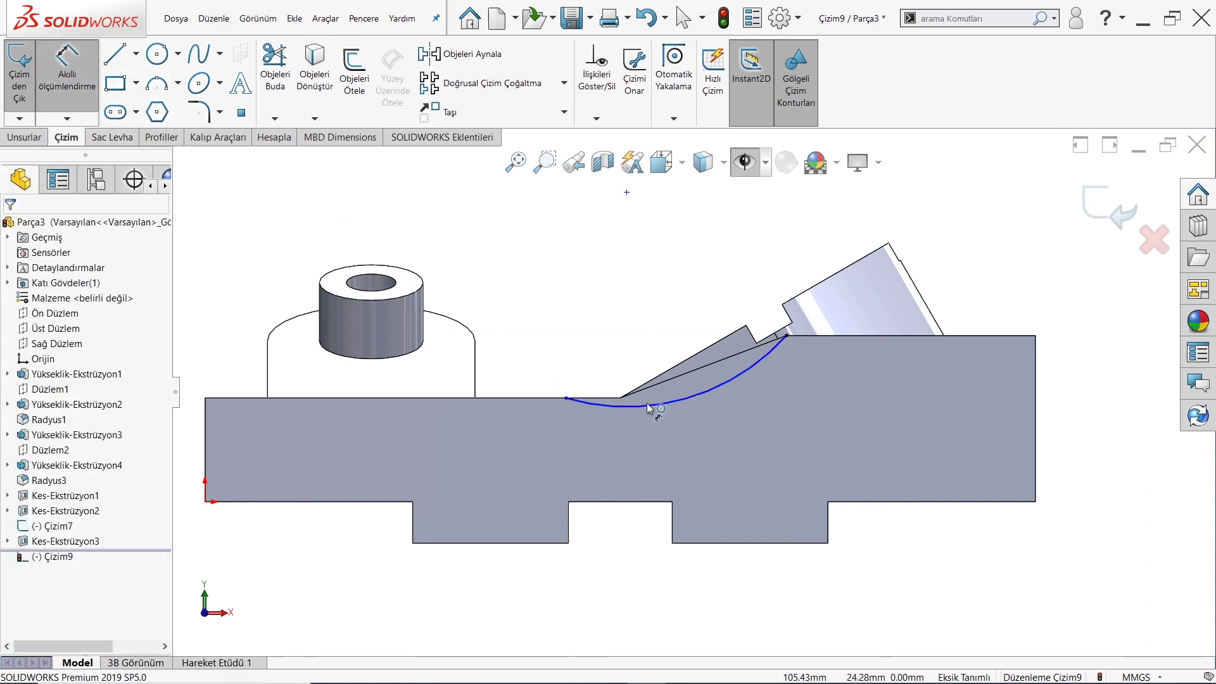
click(655, 393)
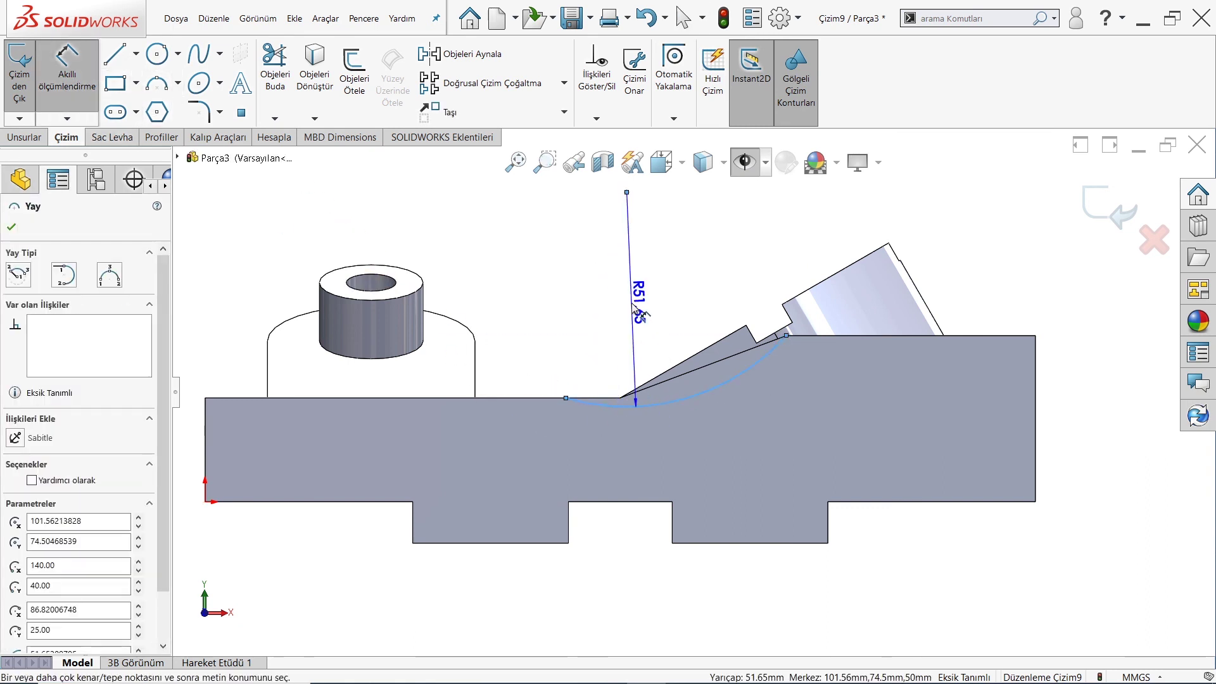
click(673, 309)
text(50)
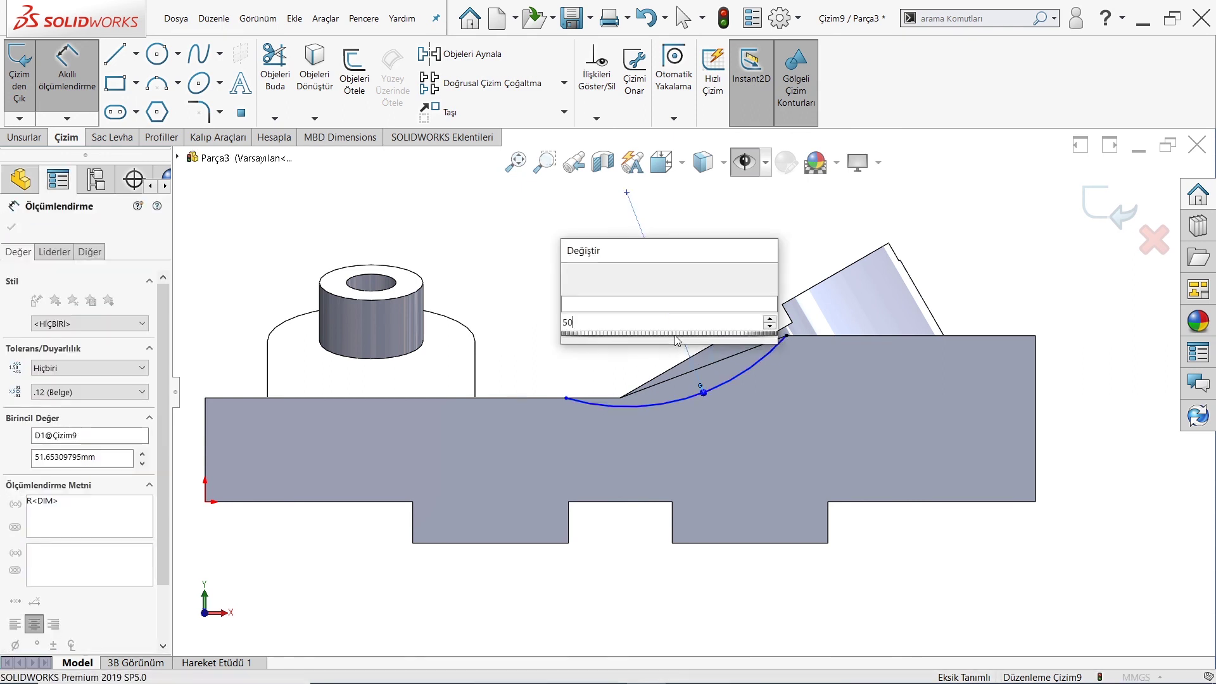
key(Return)
Step: Draw a straight line joining the arc's two ends to close the profile
right_click(585, 312)
click(591, 329)
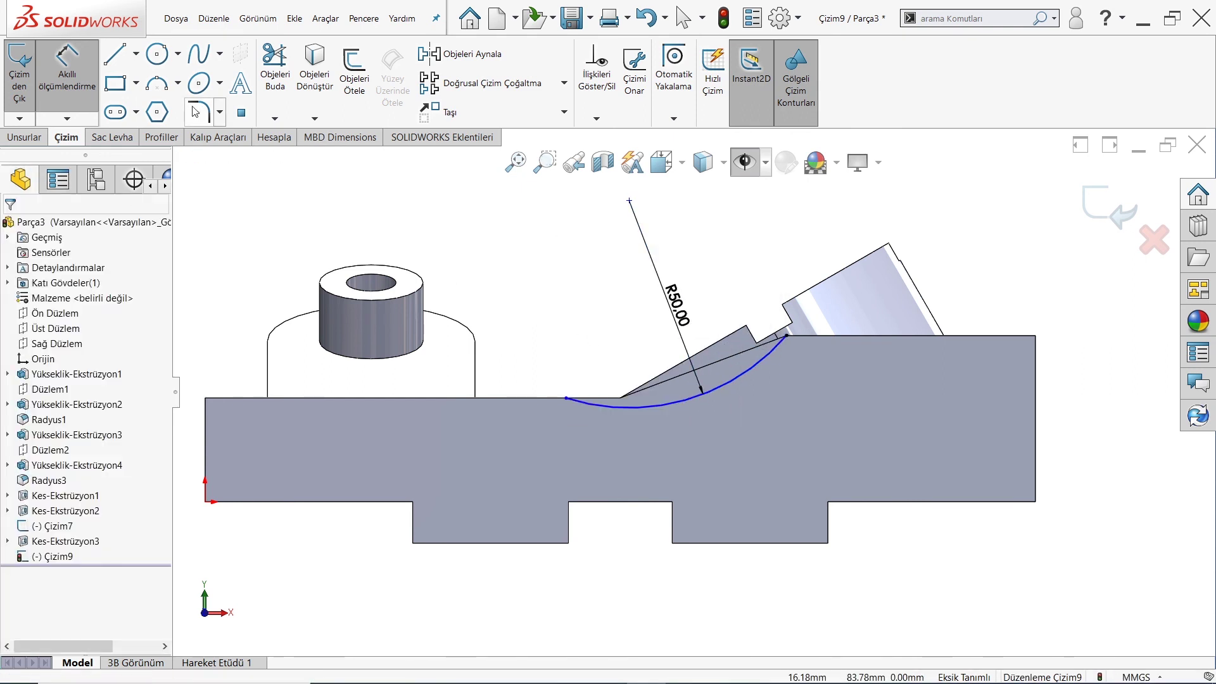
click(117, 58)
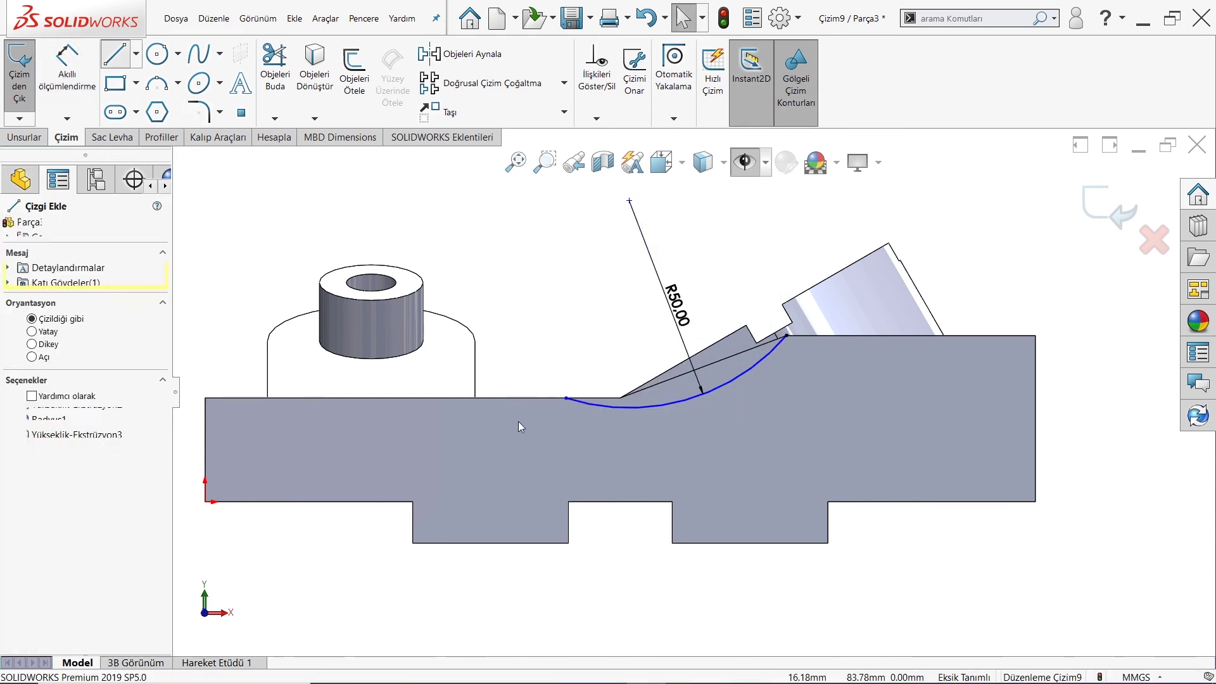
click(566, 398)
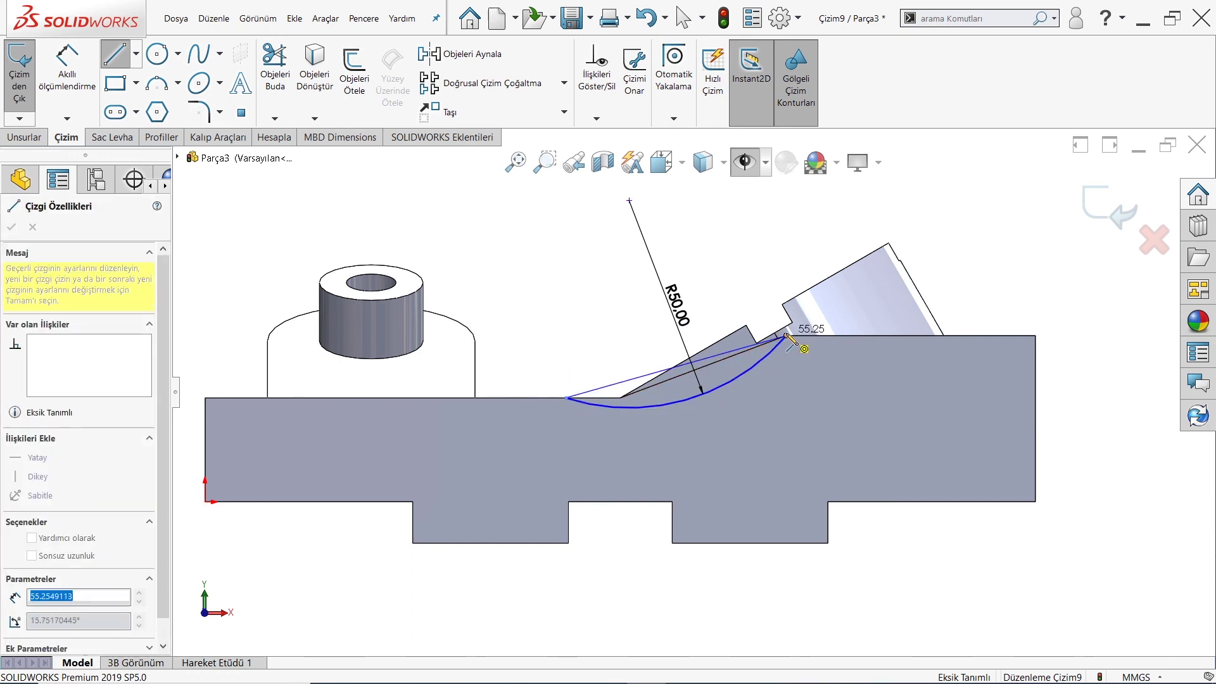
click(786, 335)
key(Escape)
key(Escape)
click(28, 138)
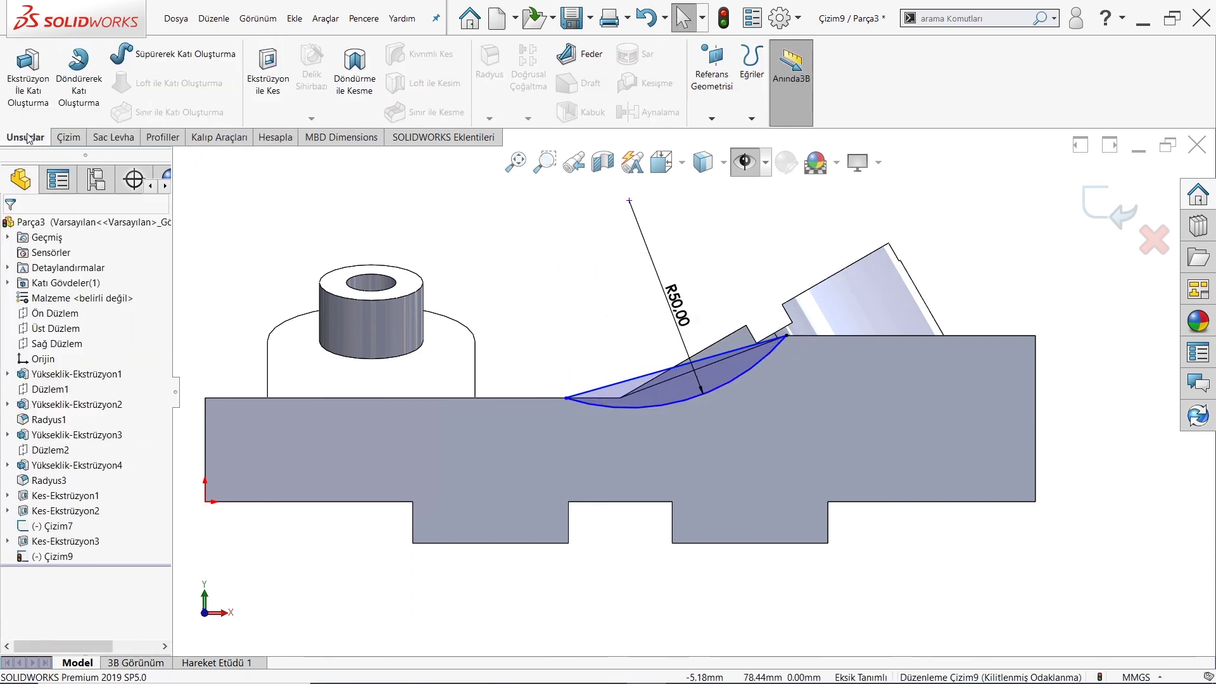
Step: Extrude-cut the R50 arc region Up To Surface at the picked face
click(268, 70)
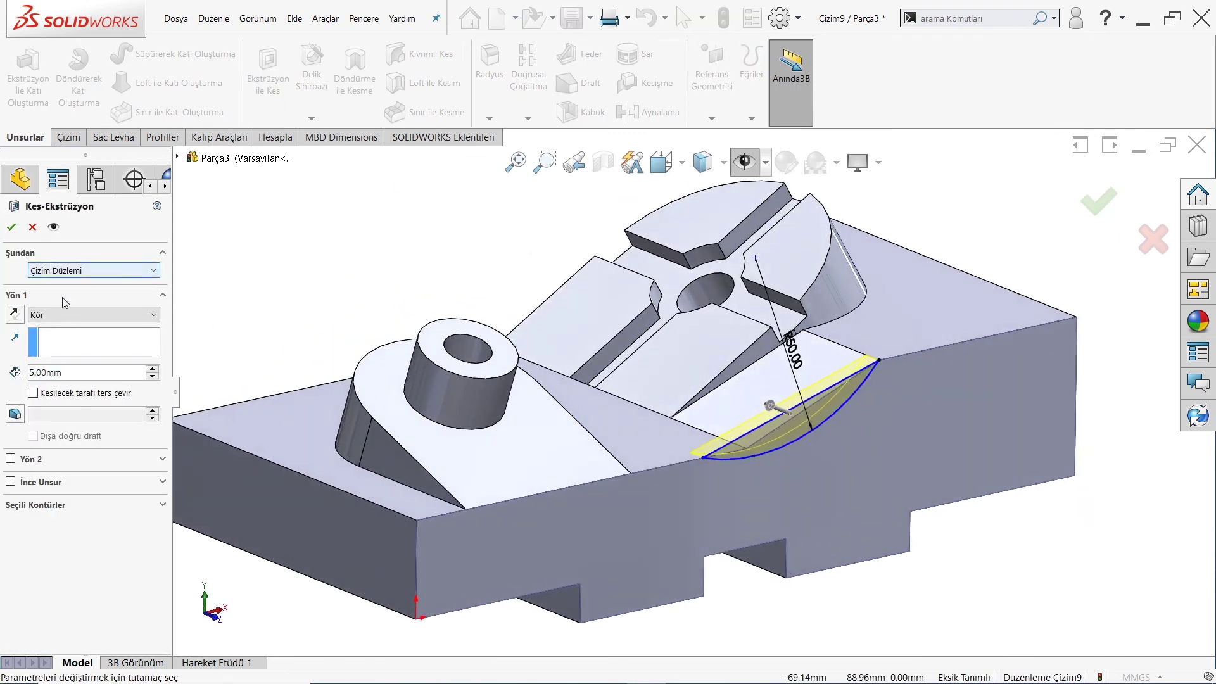
click(74, 315)
click(63, 379)
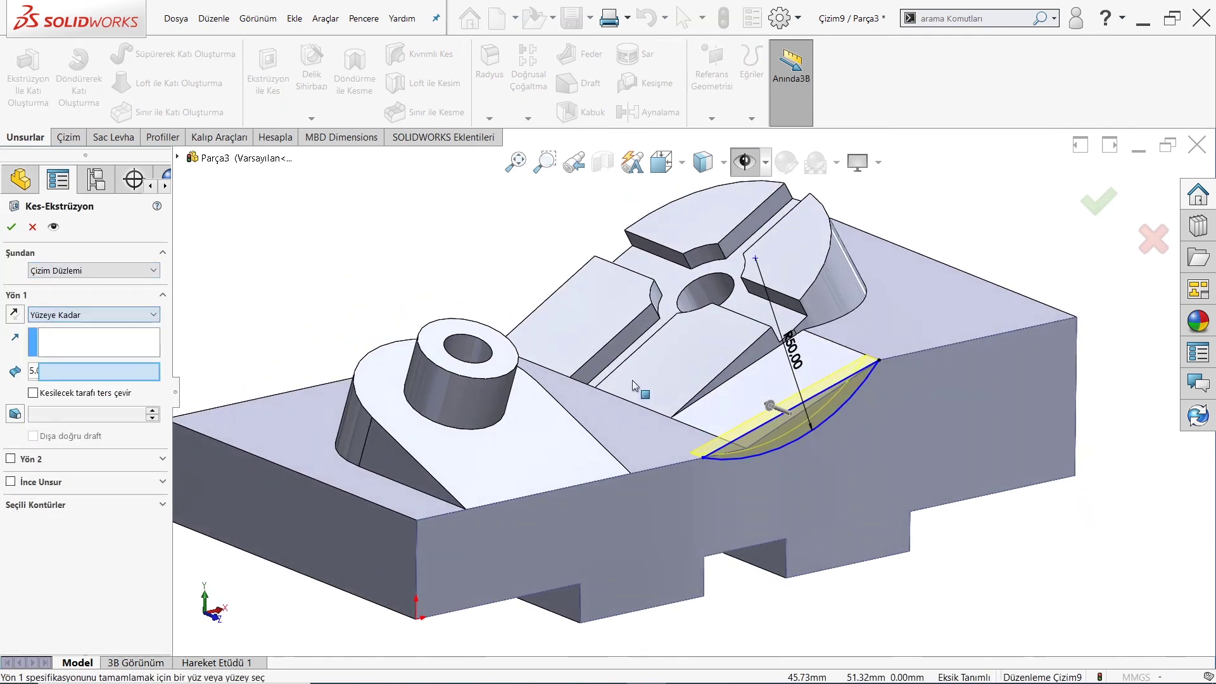
click(744, 367)
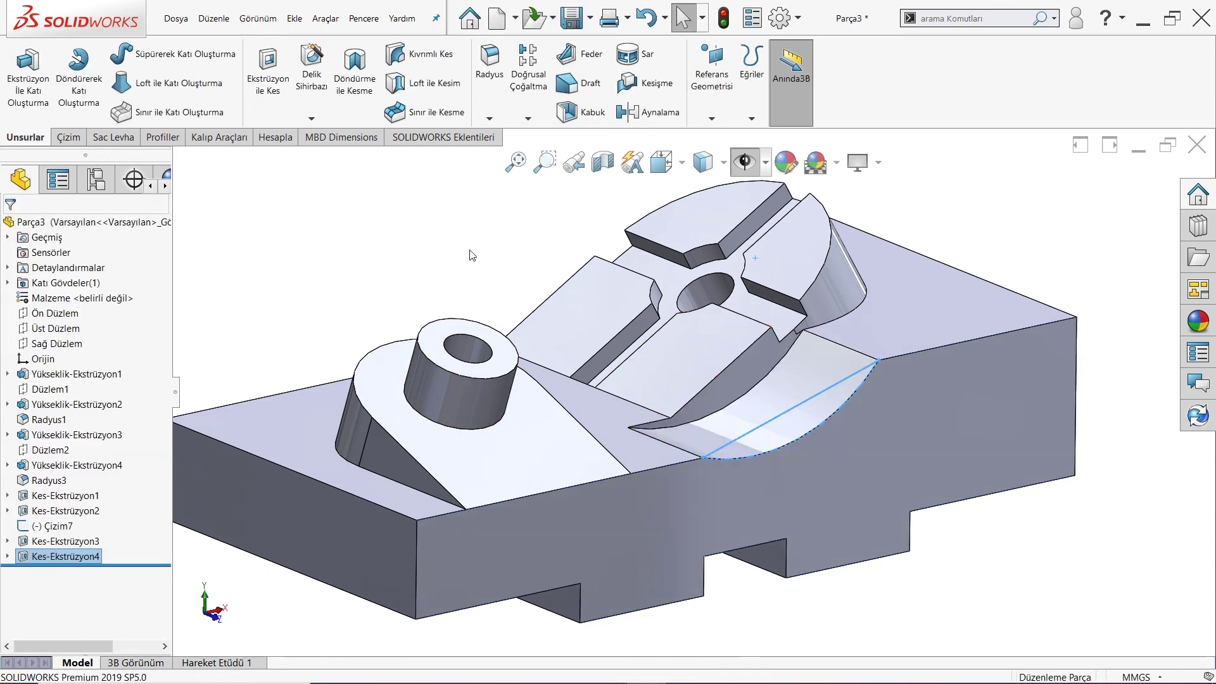
mouse_move(682, 361)
middle_down()
mouse_move(673, 258)
mouse_move(643, 464)
mouse_move(657, 453)
mouse_move(423, 600)
mouse_move(578, 426)
mouse_move(606, 263)
mouse_move(584, 345)
mouse_move(615, 382)
mouse_move(620, 419)
middle_up()
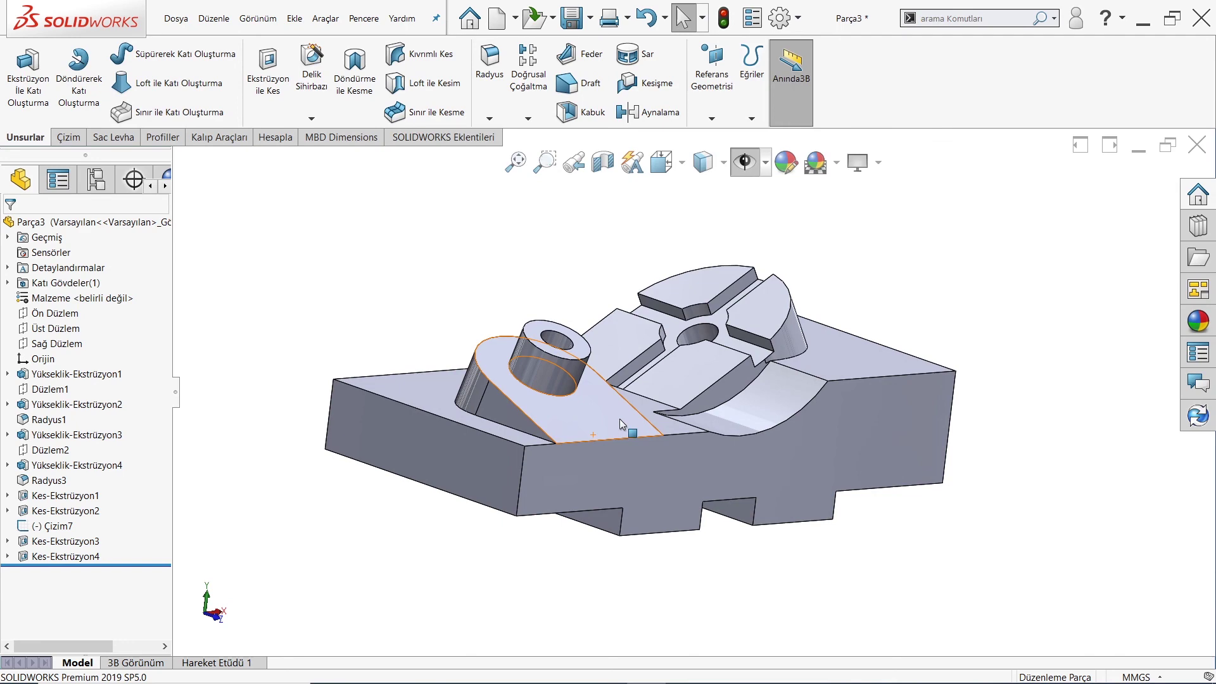
Step: Orbit the view to look down on the finished part's top
middle_drag(612, 412, 498, 302)
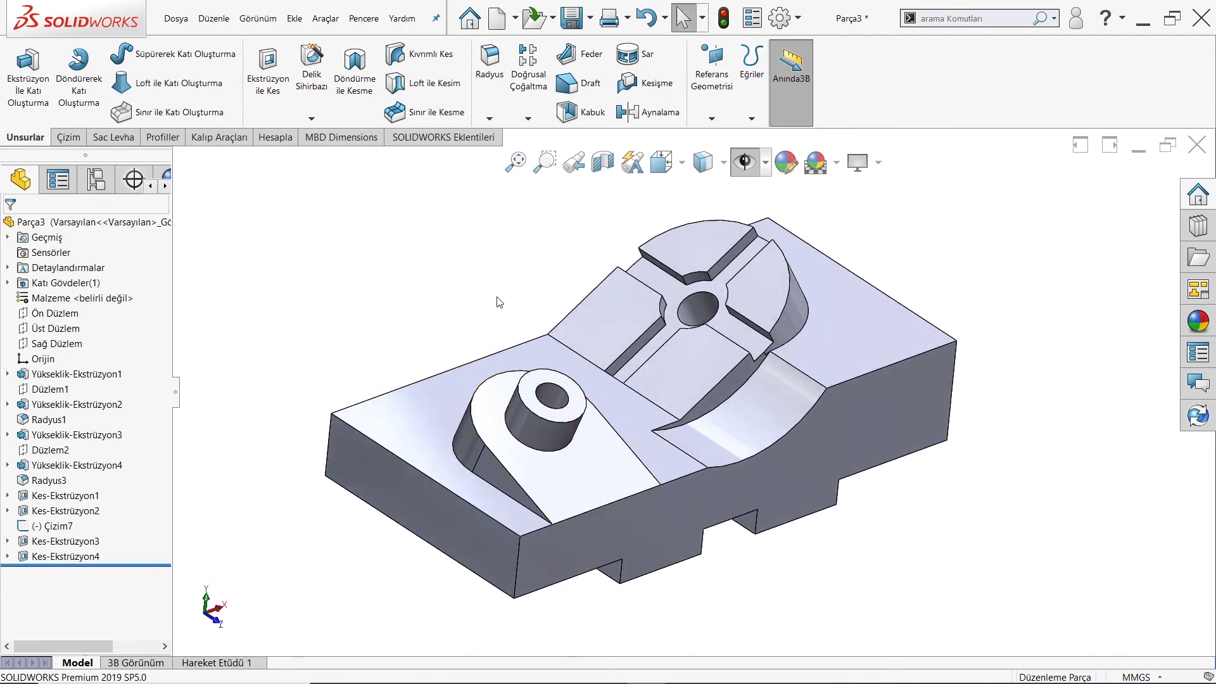
middle_drag(819, 354, 716, 249)
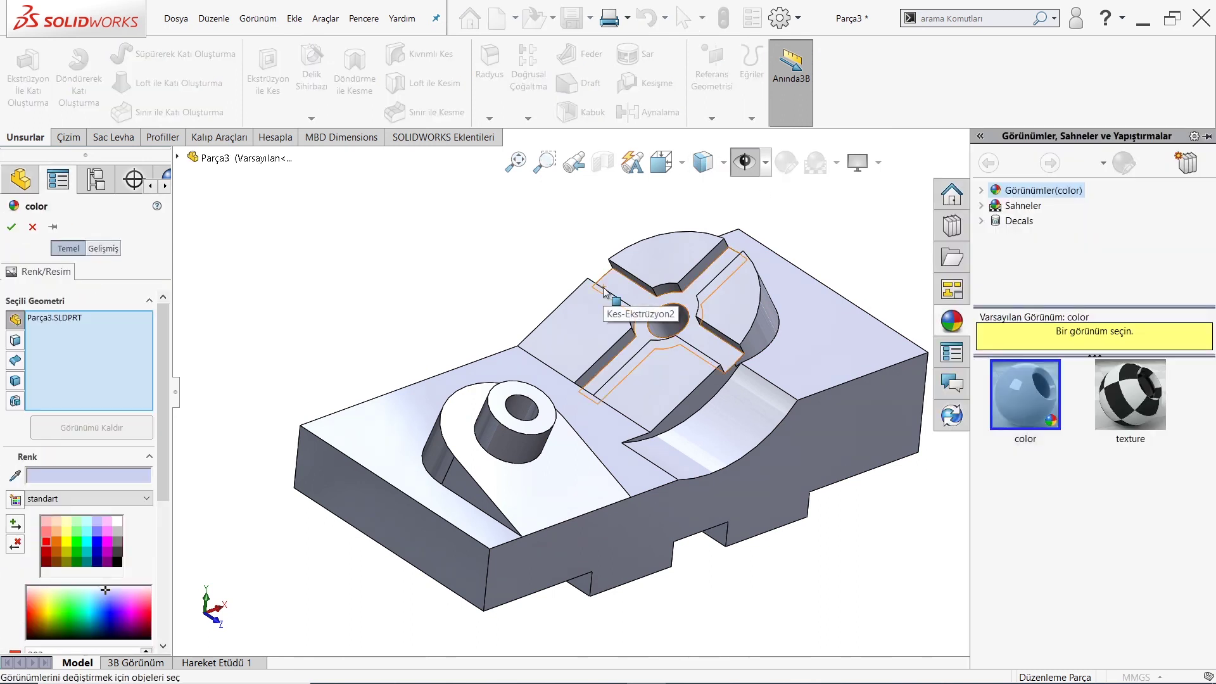
Step: Apply the cyan swatch to the whole Parça3 part and confirm
click(89, 544)
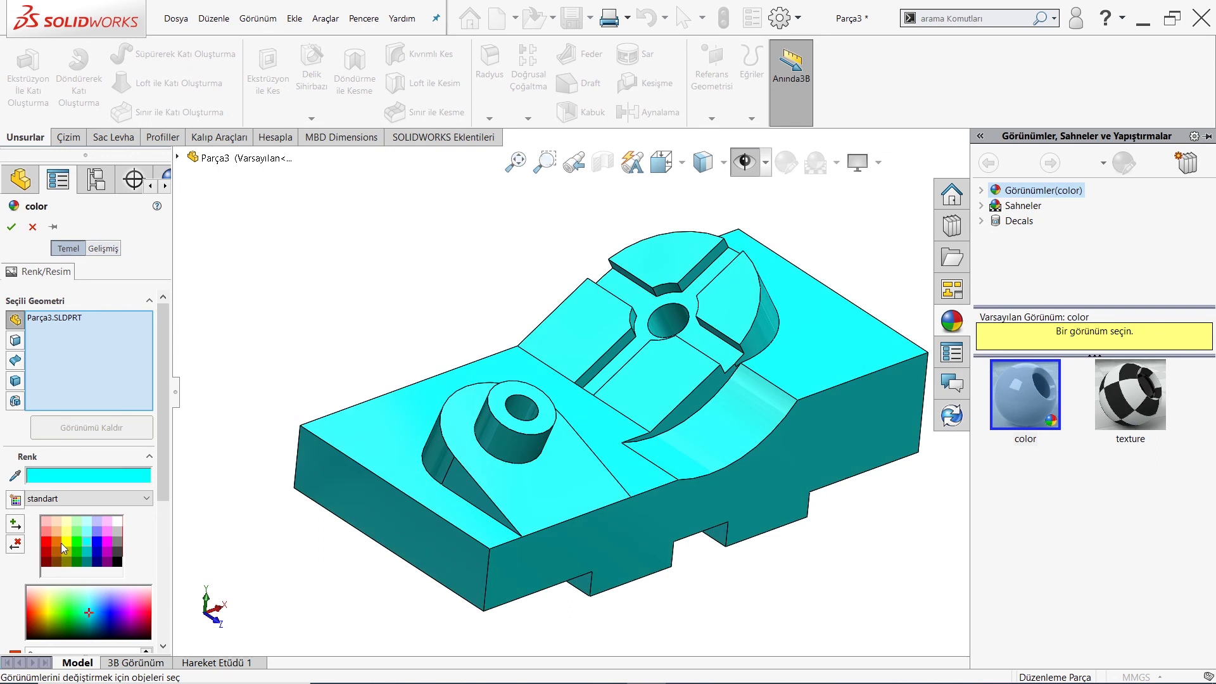
click(10, 226)
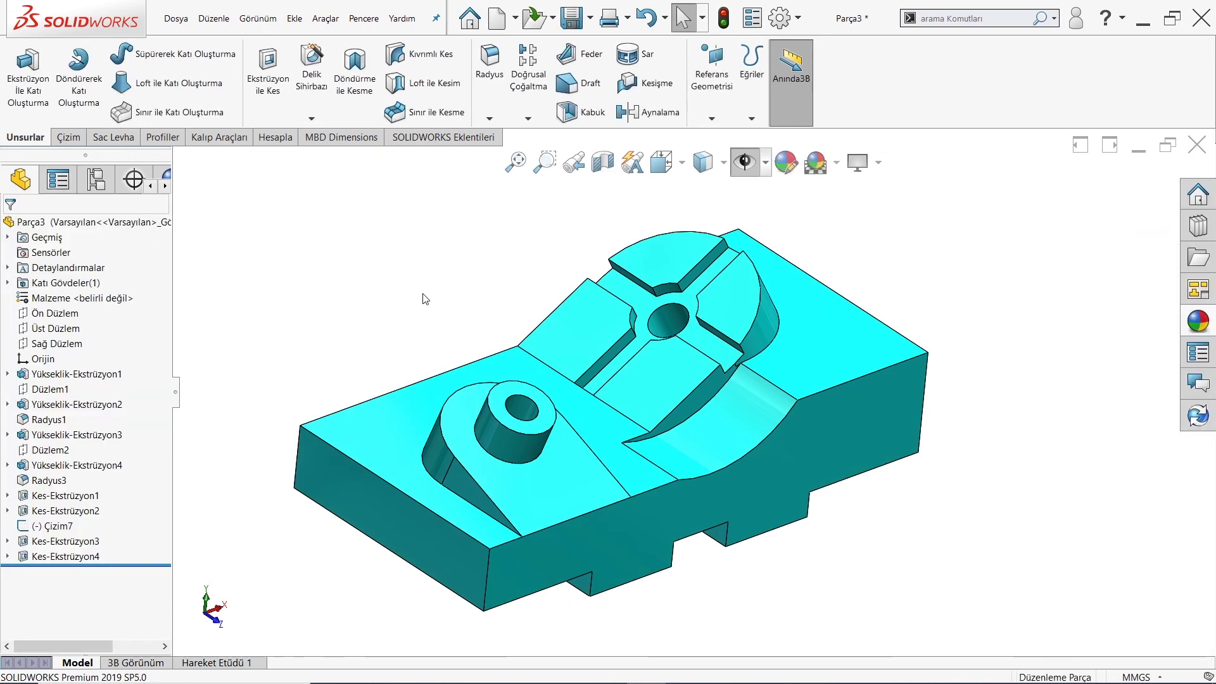